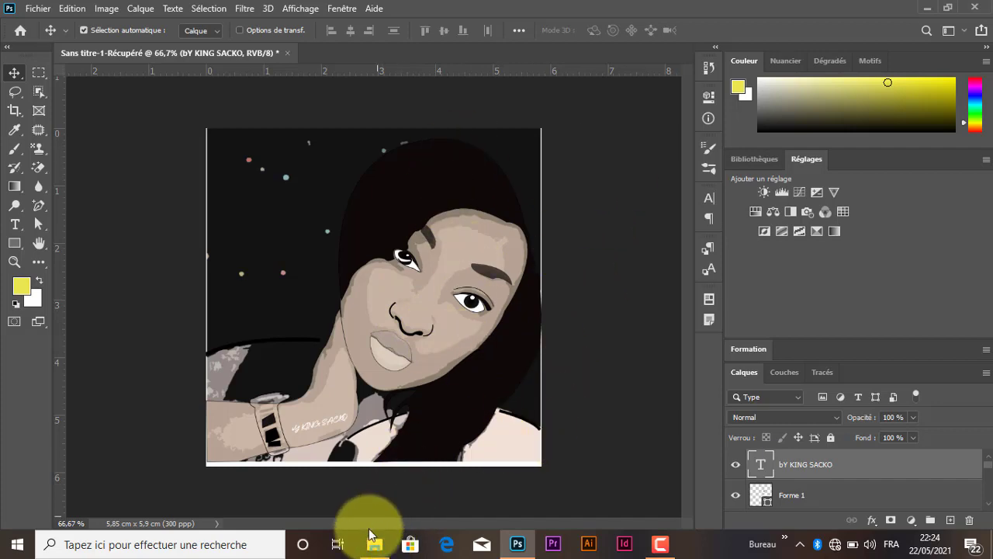
click(373, 541)
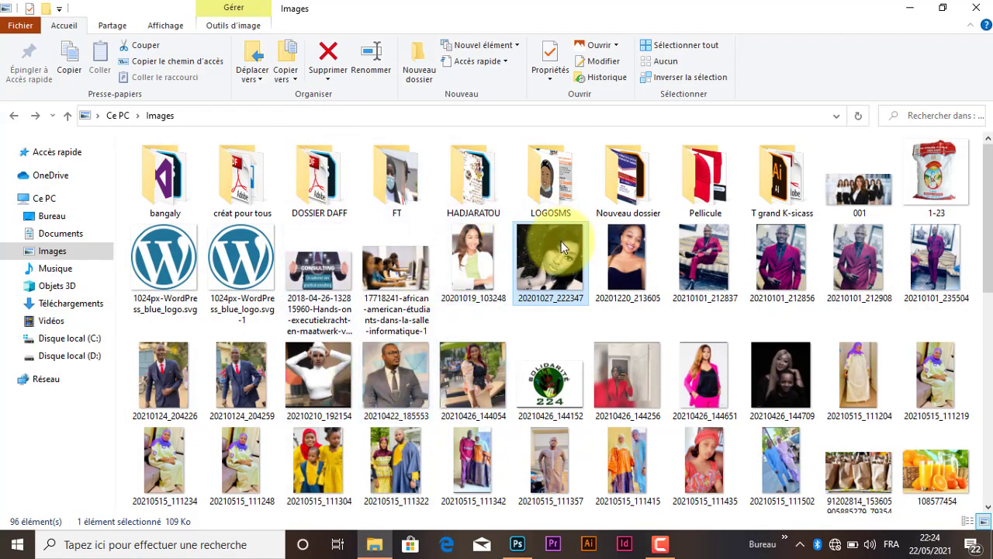
drag(551, 273, 380, 340)
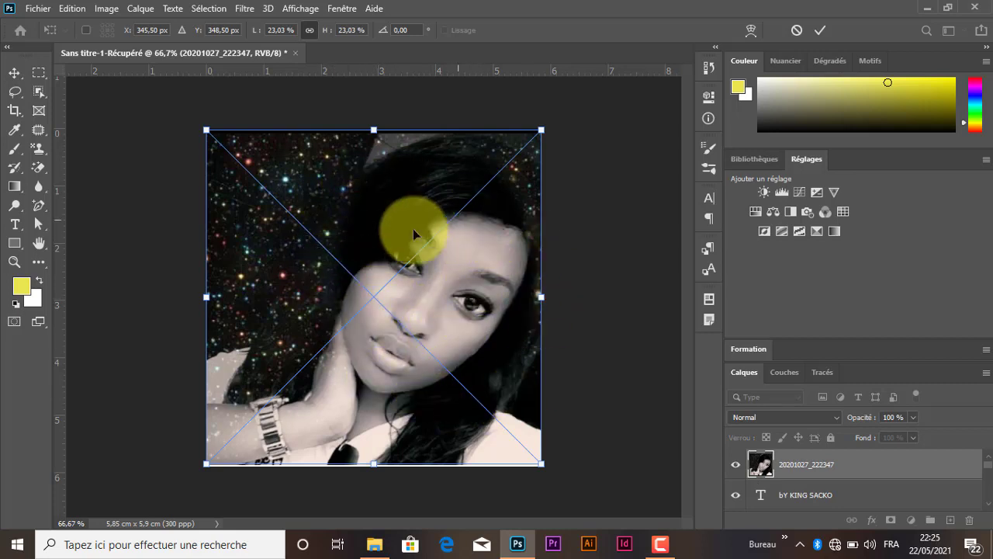
key(Return)
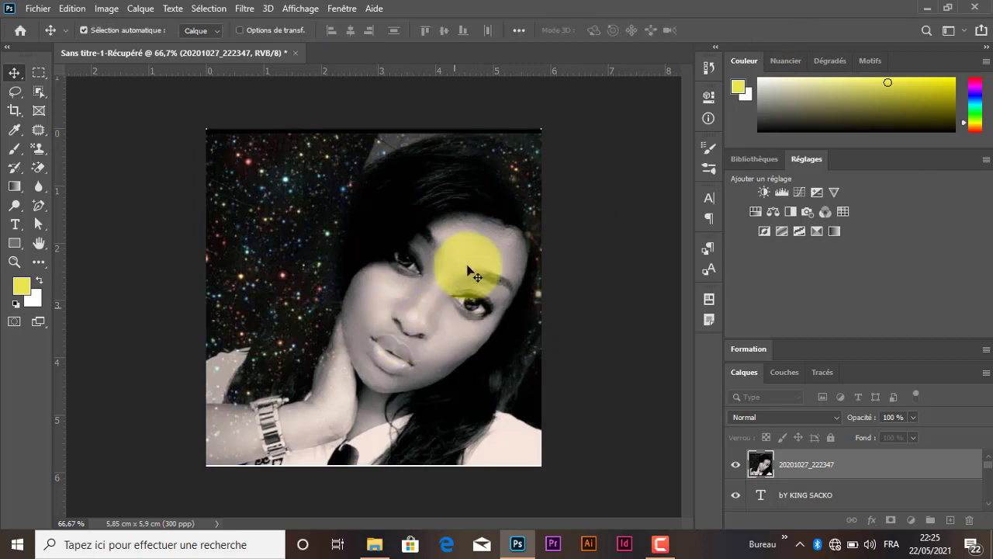
key(Delete)
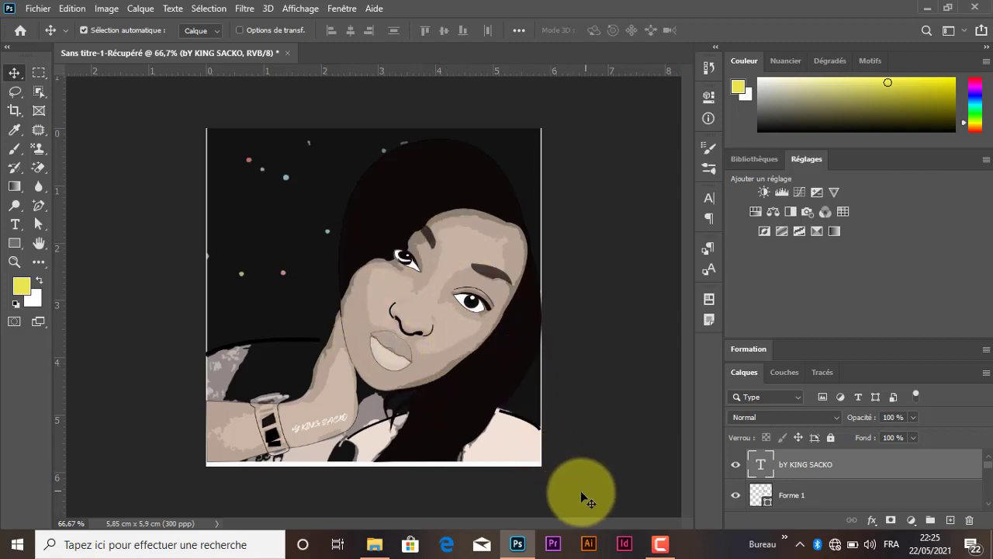
- Clear all the artwork layers above the background and place the photo 20201027_222347 on the blank canvas
drag(586, 499, 172, 113)
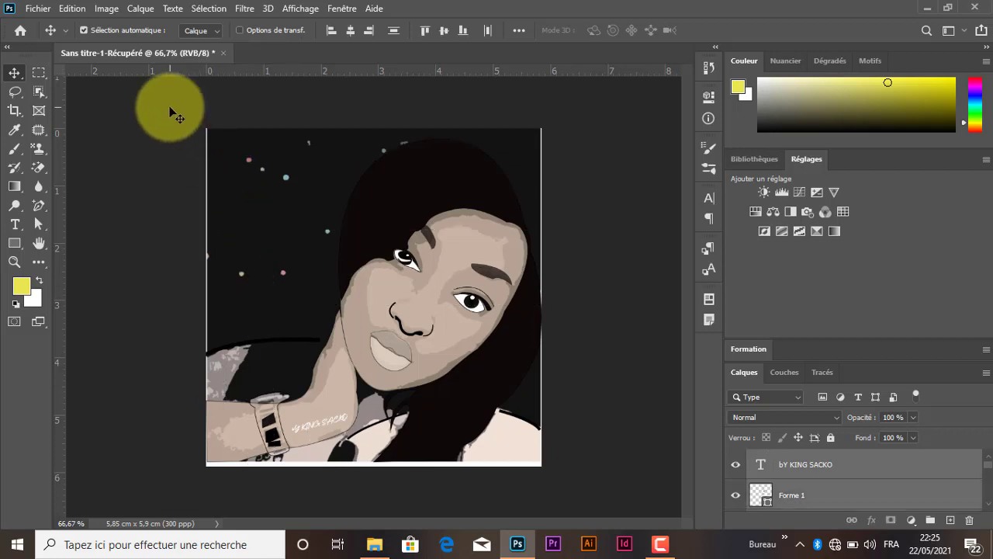
key(Delete)
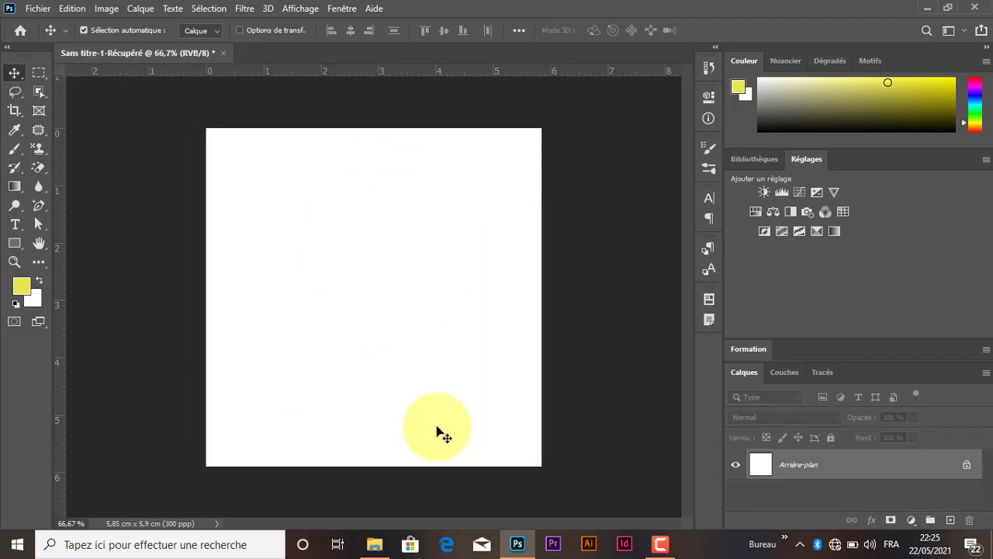
click(388, 547)
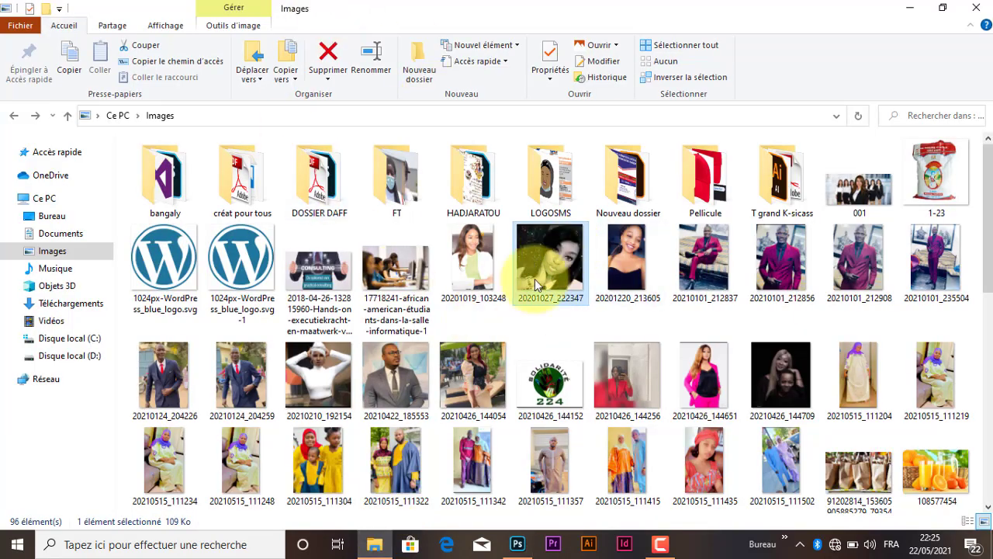
drag(535, 278, 400, 342)
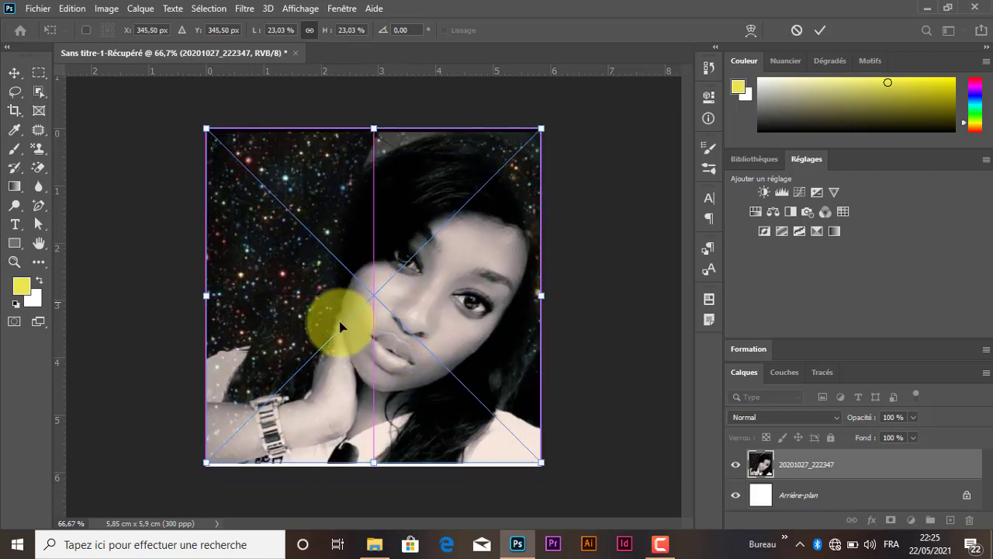
click(820, 30)
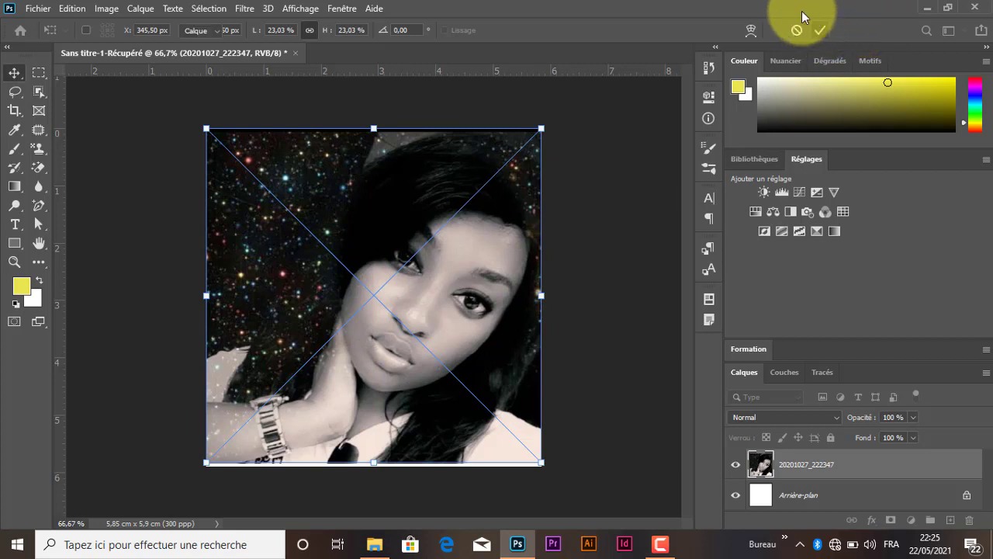
mouse_move(469, 198)
mouse_down()
mouse_move(470, 215)
mouse_move(466, 195)
mouse_up()
- Resize the image to a width of 1000 pixels, keeping its proportions linked
click(106, 11)
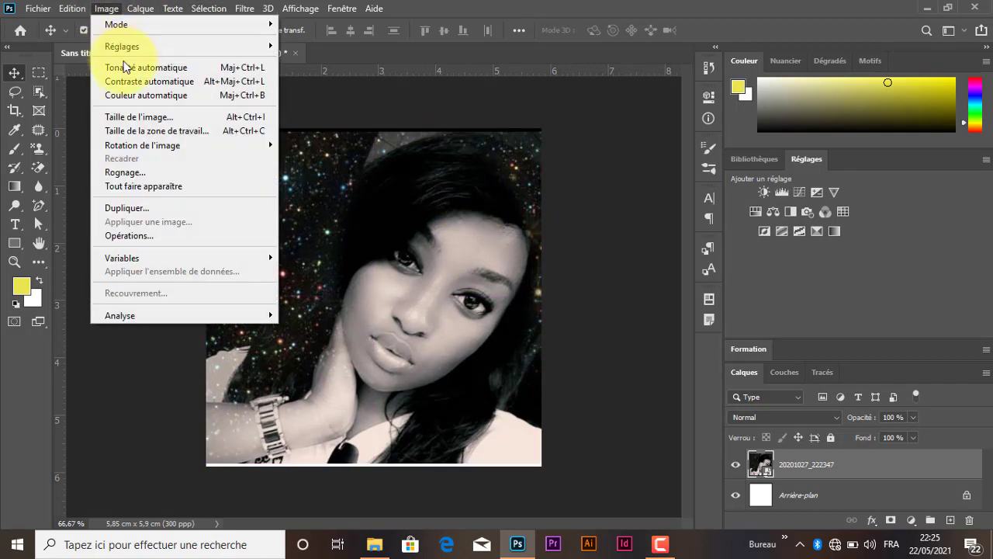
click(141, 120)
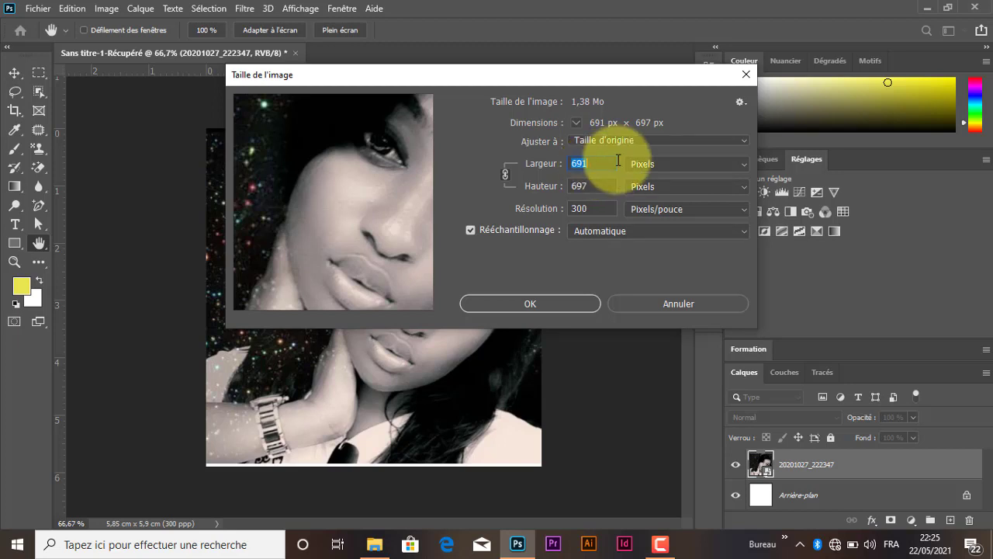
text(1)
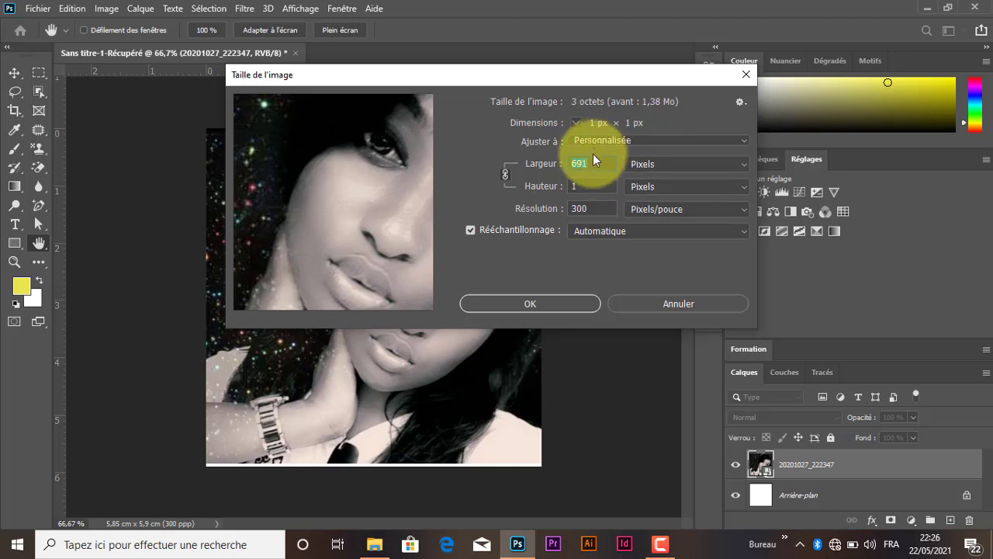
text(0)
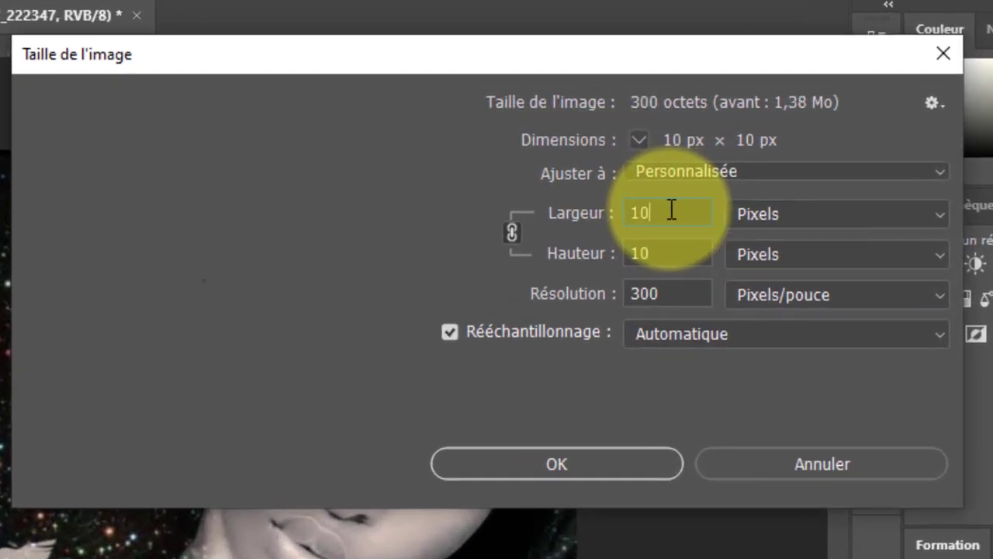
text(00)
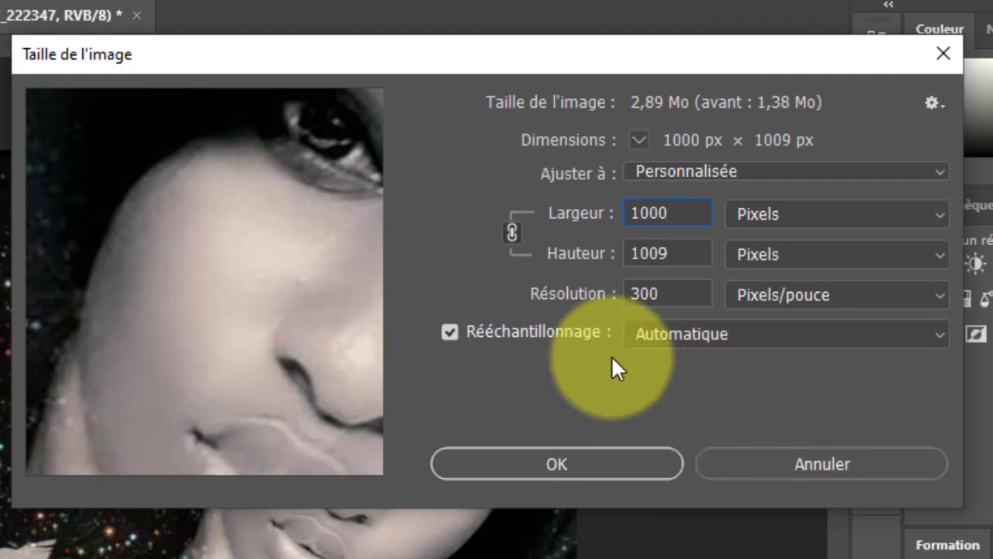
drag(315, 348, 284, 294)
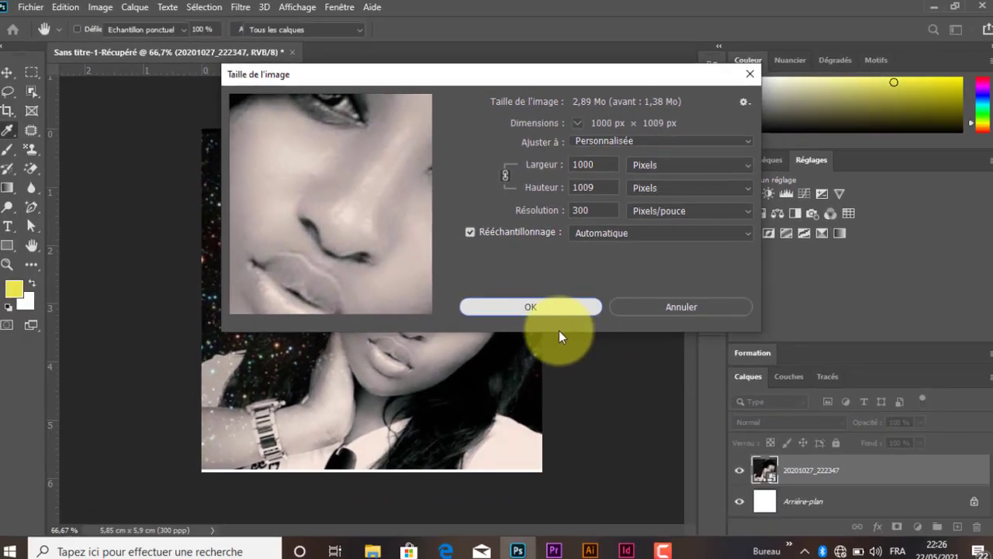
click(605, 466)
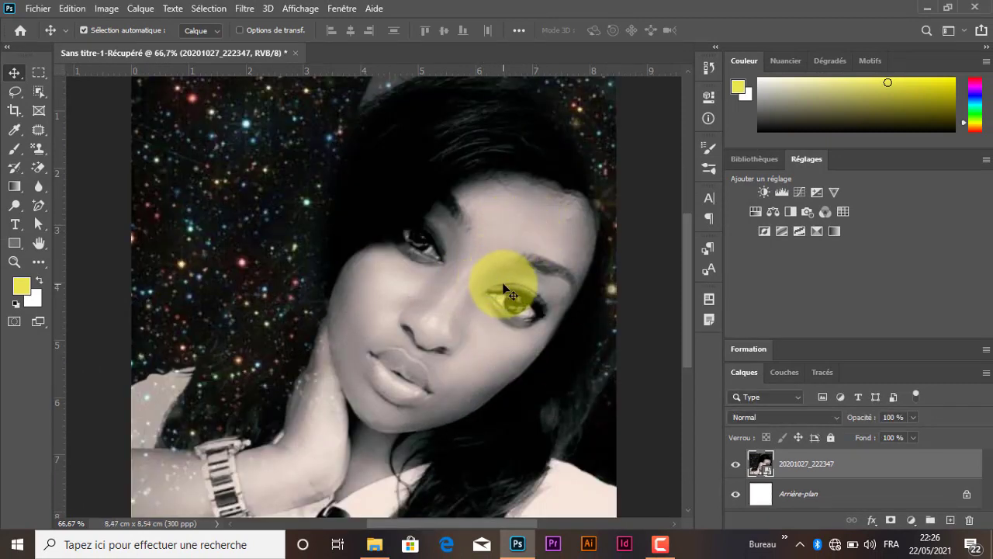
- With the Pen tool in shape mode, draw a curved segment about 28 by 54 px along the upper edge of the eyebrow beside the hair
scroll(522, 310, down, 3)
scroll(454, 309, up, 2)
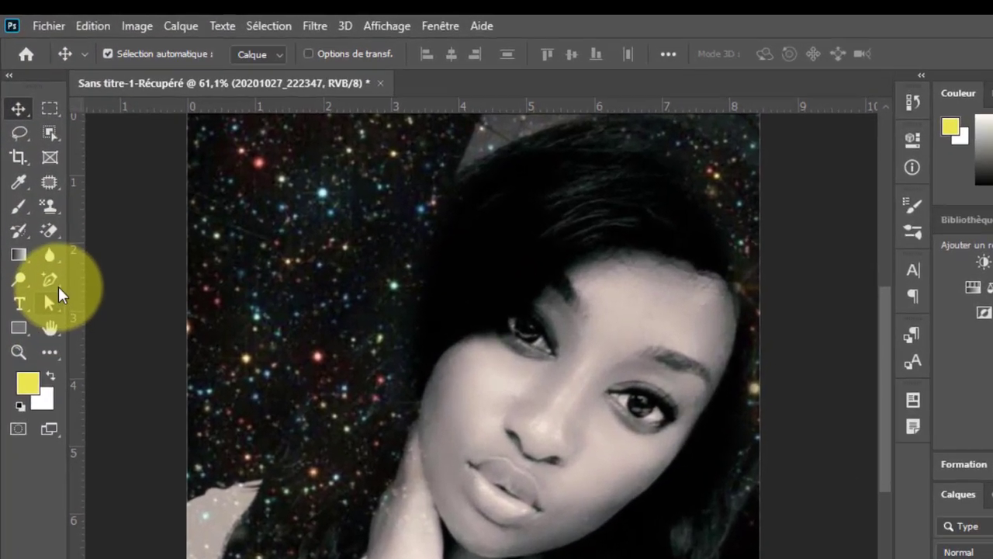
click(43, 207)
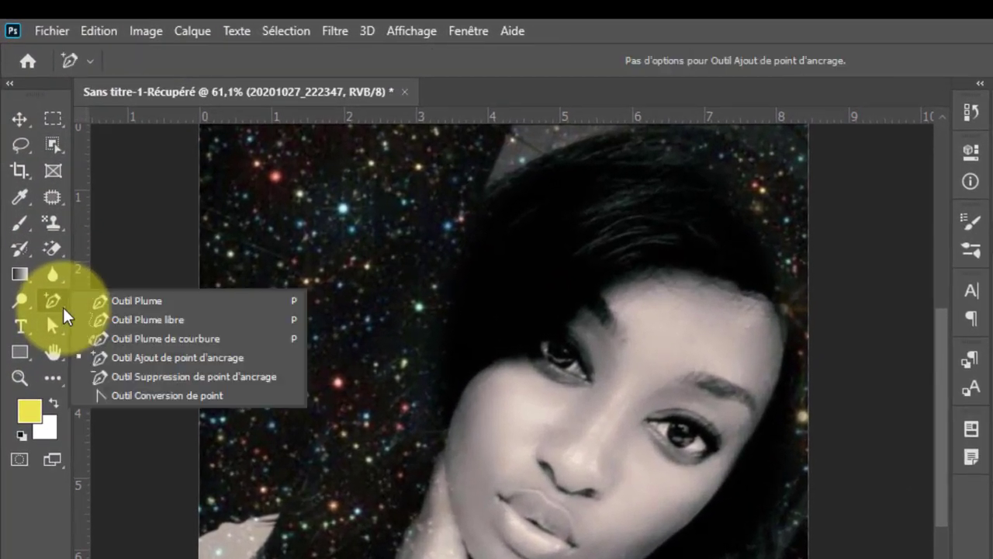
click(117, 301)
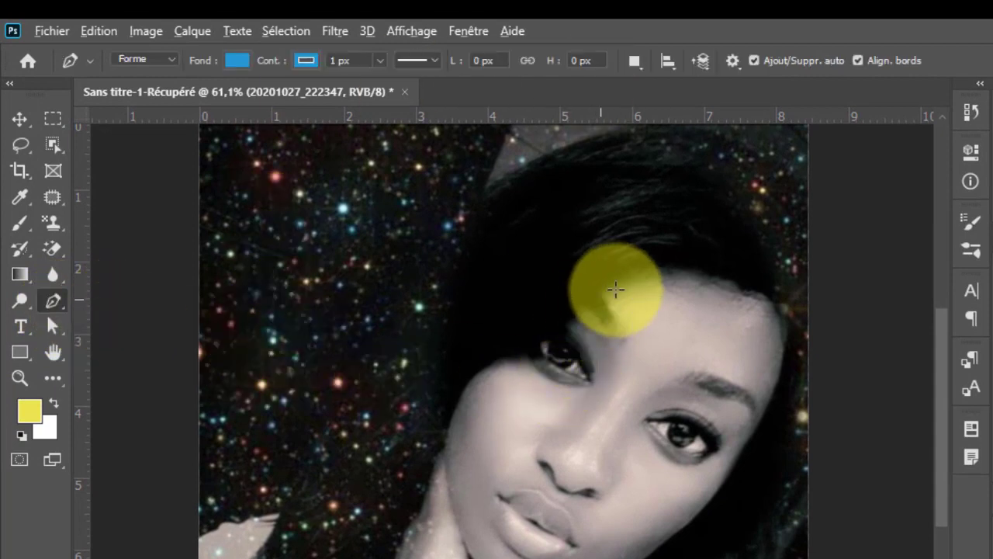
scroll(621, 284, up, 3)
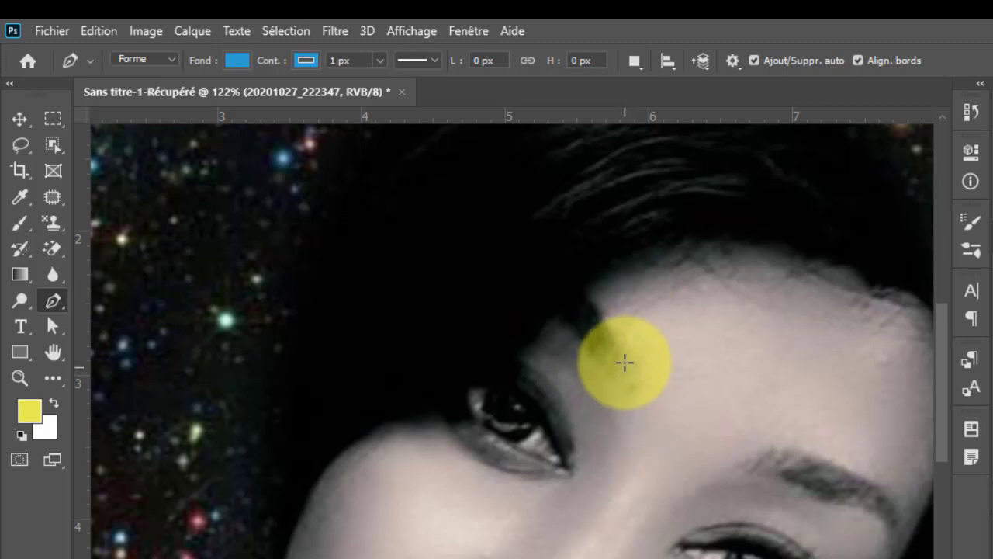
drag(624, 366, 636, 345)
click(590, 300)
click(564, 265)
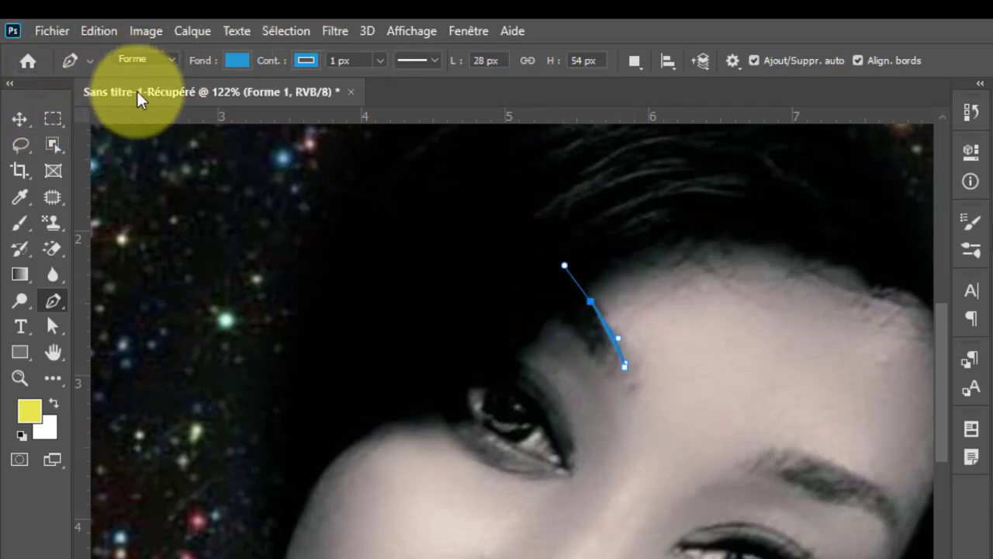
- Keep the path as a shape, remove its fill and give its outline a near-black navy colour
click(173, 59)
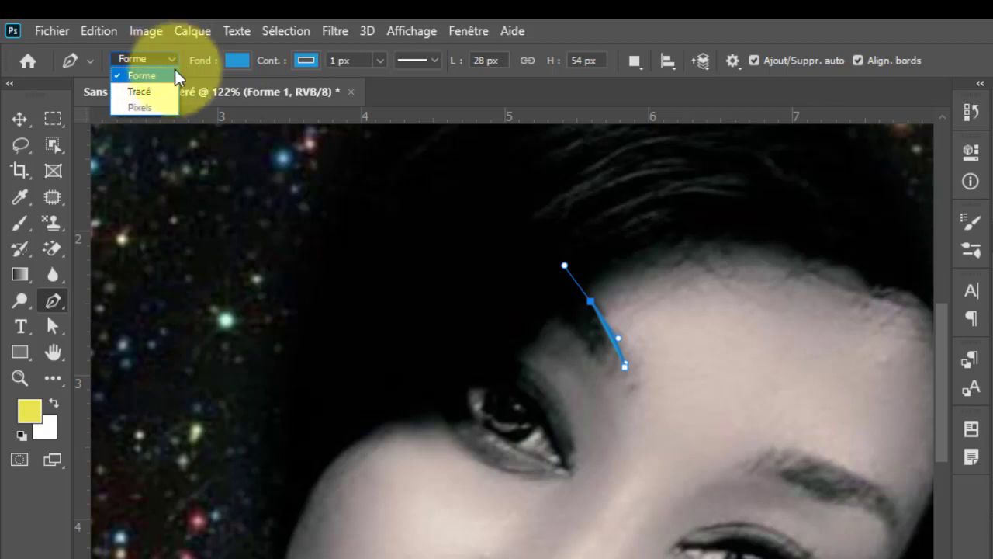
click(175, 62)
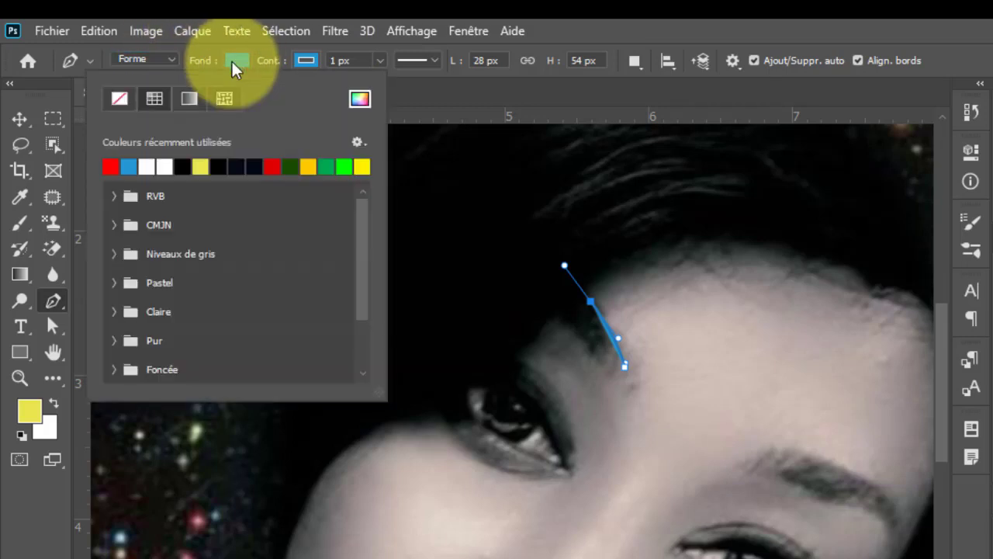
click(119, 98)
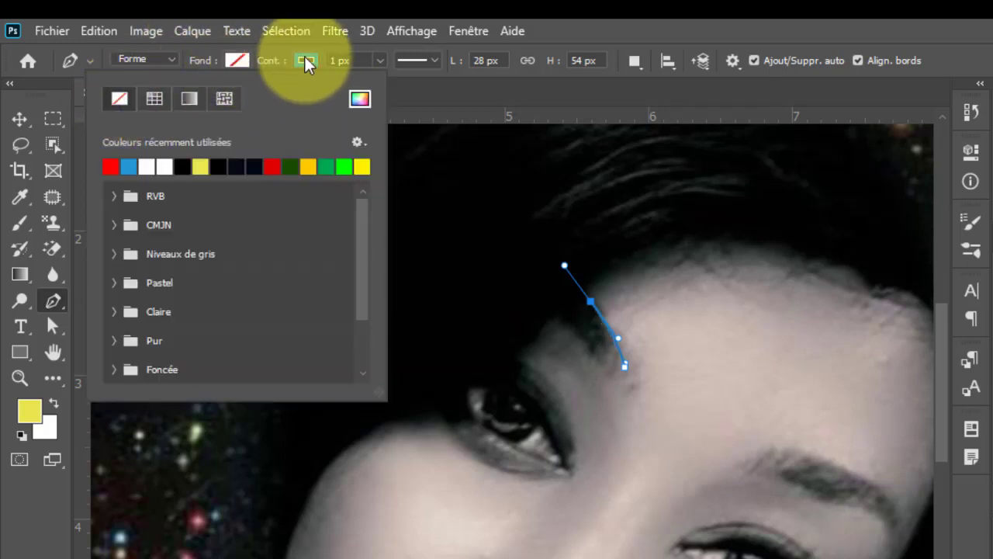
click(305, 60)
click(308, 62)
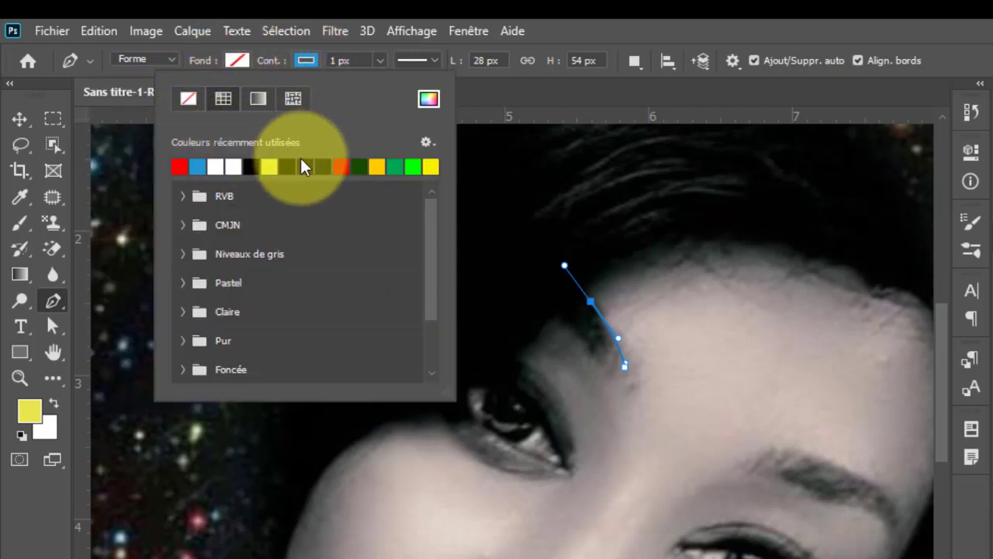
click(305, 59)
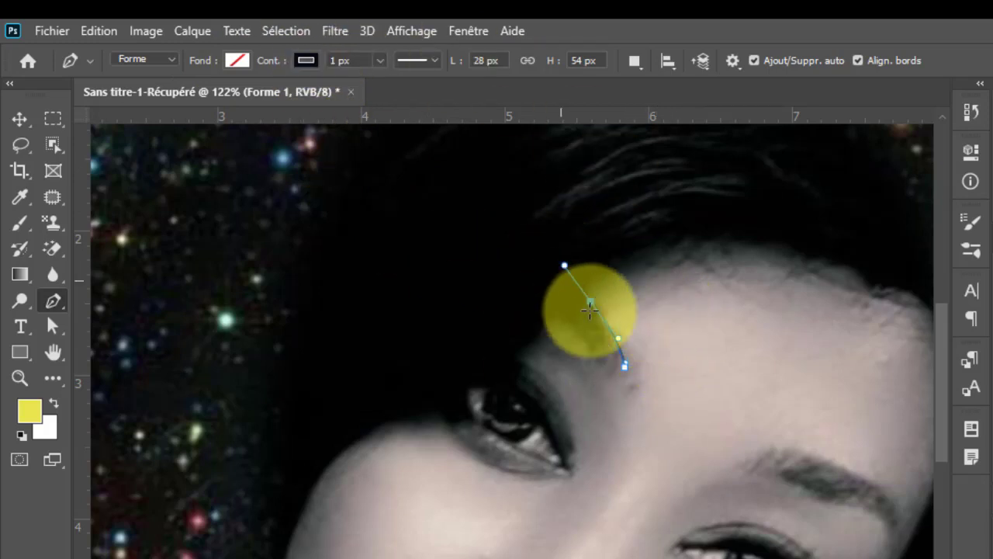
- Remove the last anchor's outgoing handle and close the outline around the eyebrow, making the shape about 48 by 60 px
click(591, 302)
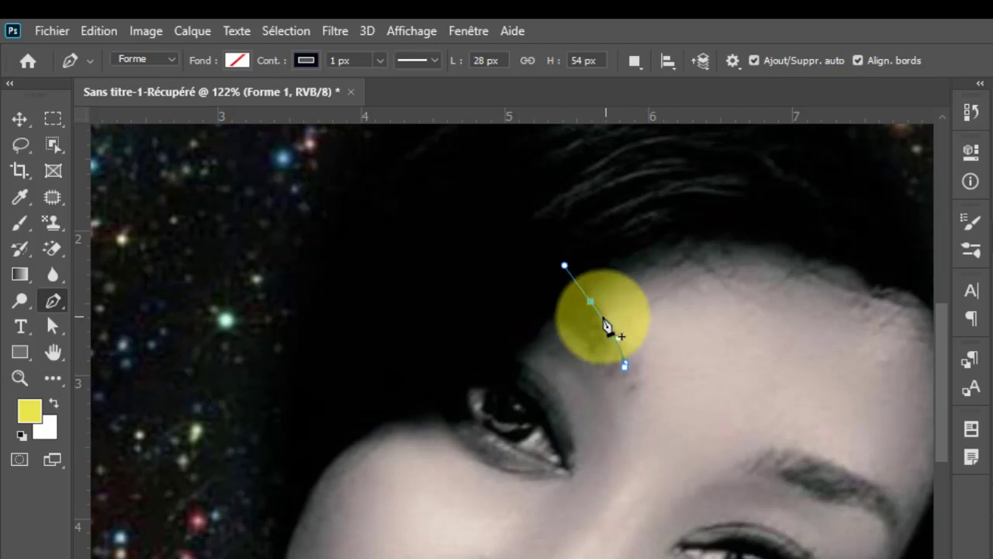
key(alt)
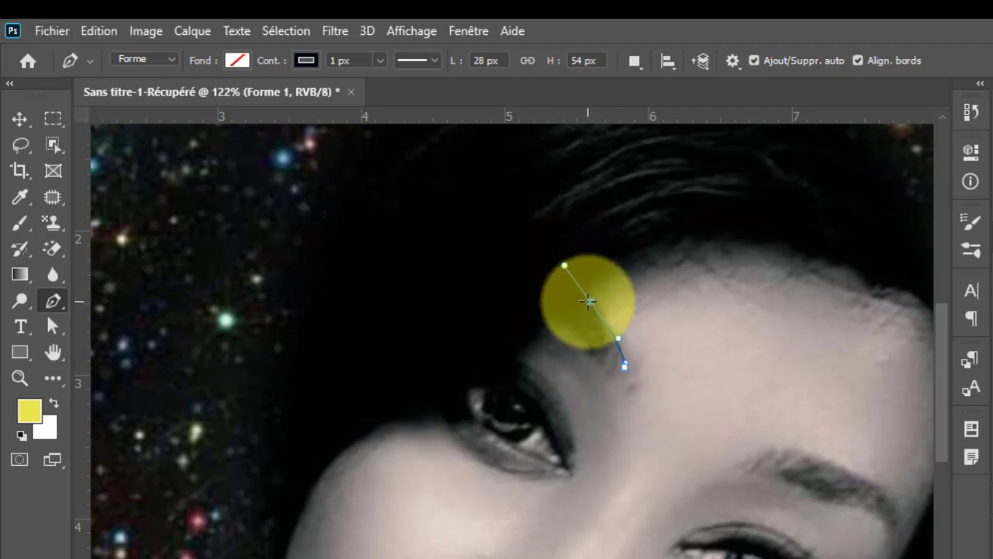
click(566, 264)
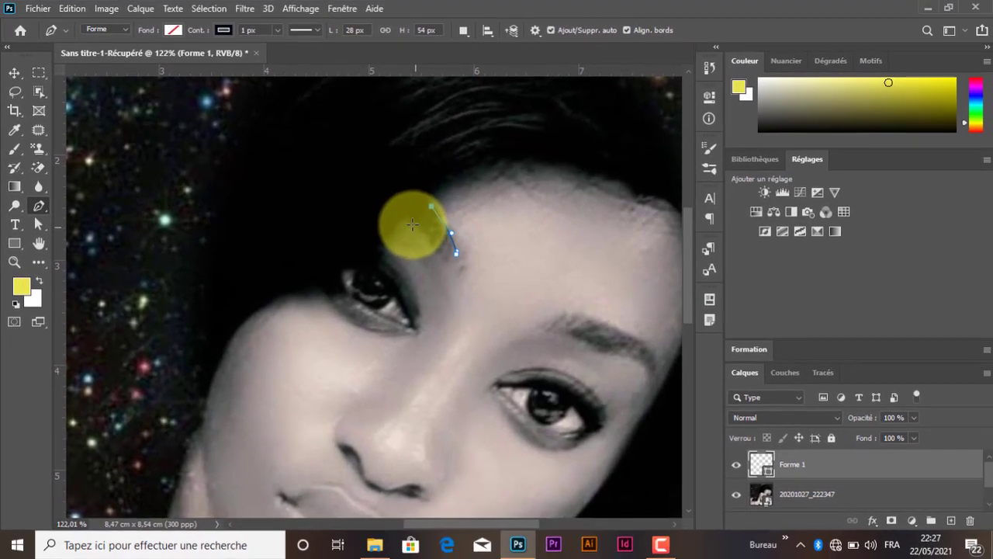
drag(403, 230, 419, 231)
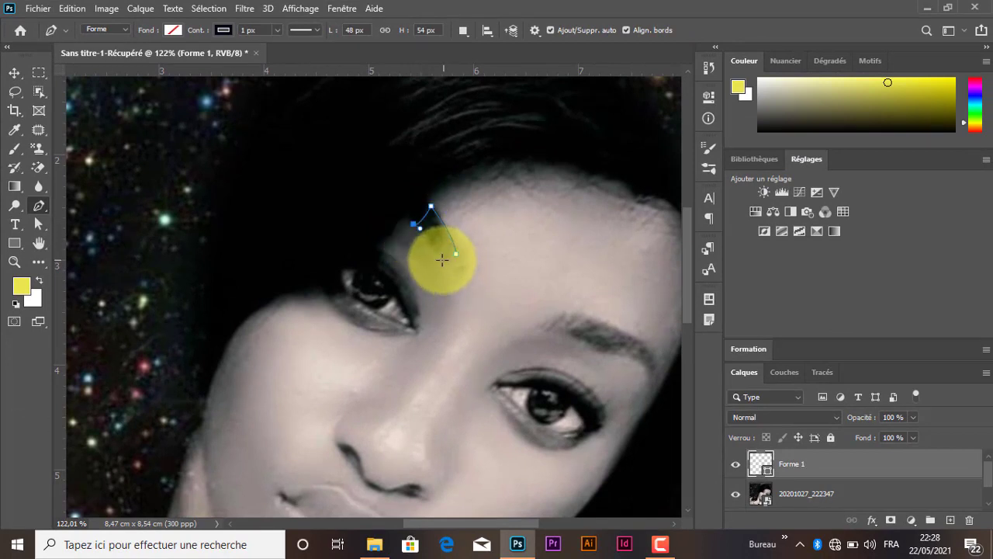
drag(447, 283, 456, 255)
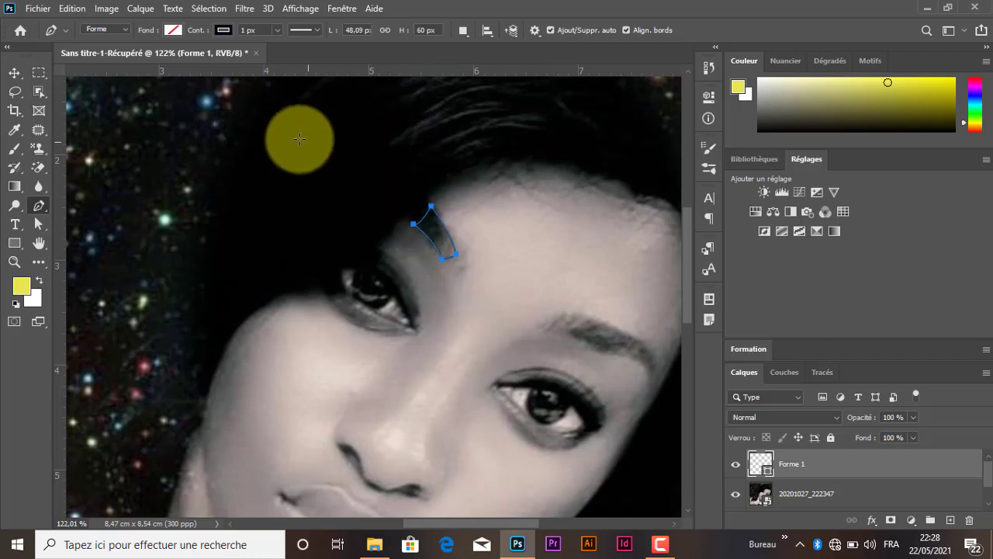
- Fill the closed eyebrow shape with near-black navy and deselect its path
click(172, 29)
click(81, 107)
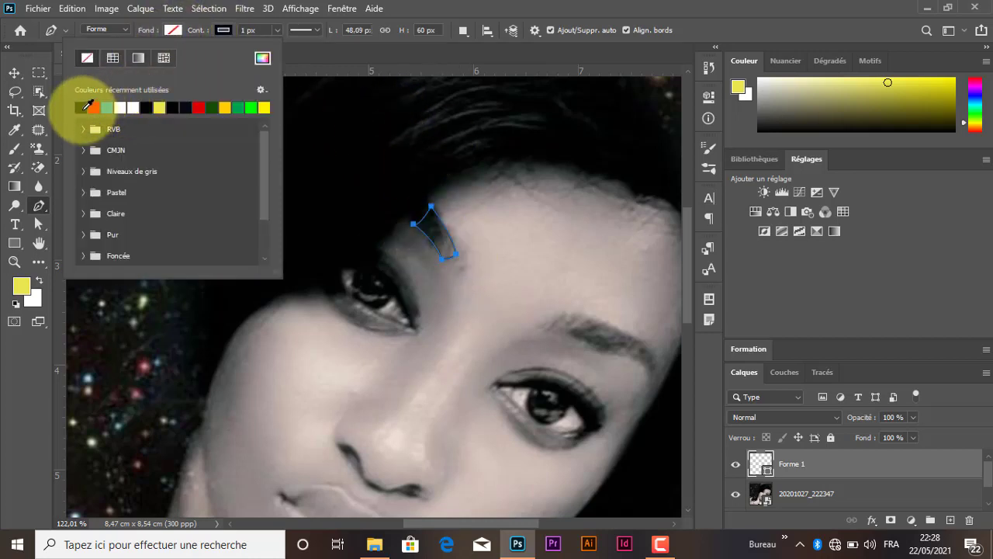
click(172, 31)
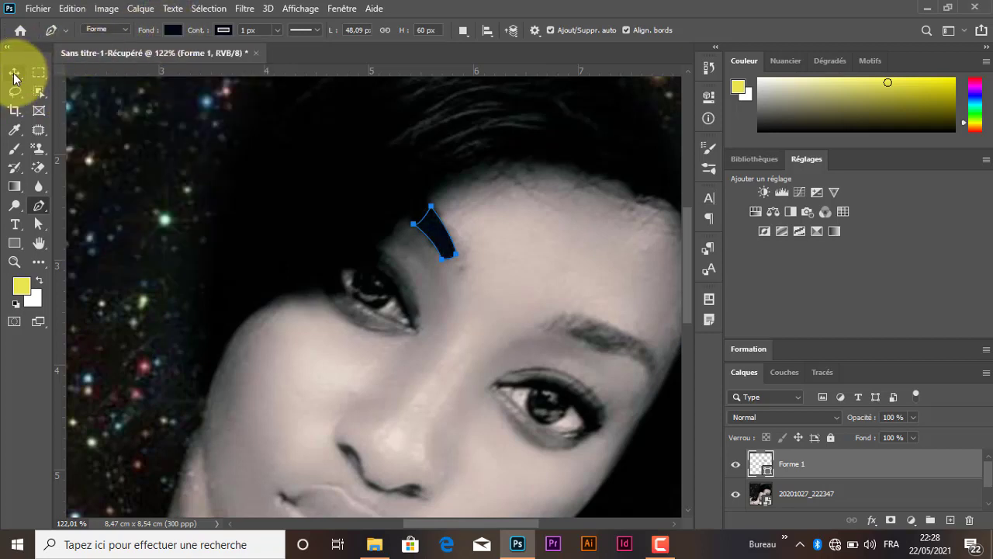
click(15, 74)
click(558, 253)
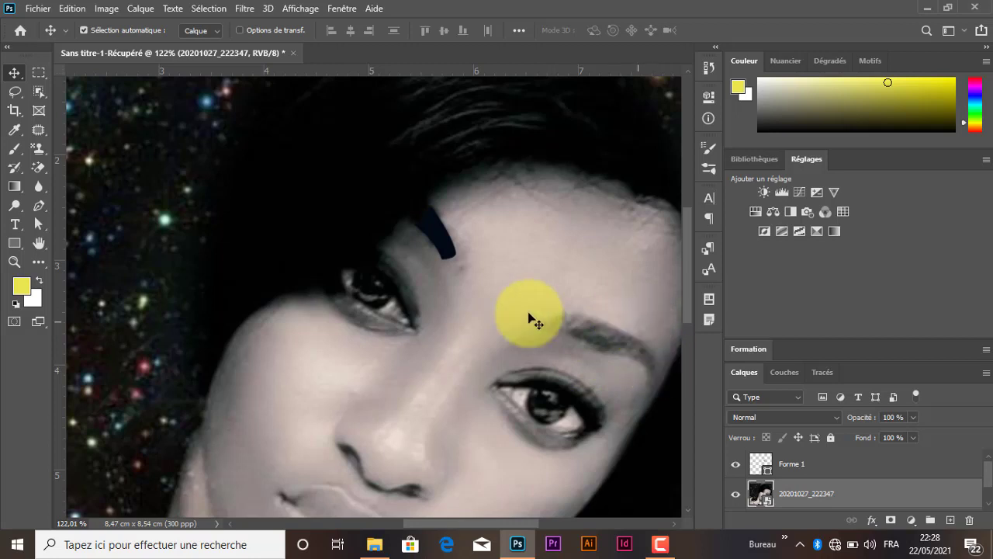
- With the Pen tool, draw a curved segment about 121 by 63 px along the upper edge of the untraced eyebrow
click(37, 207)
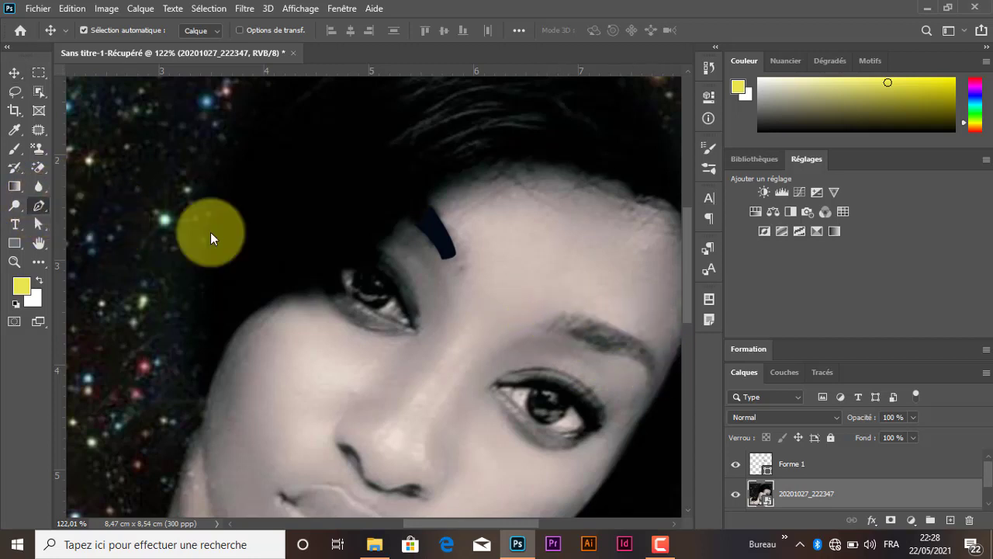
click(550, 314)
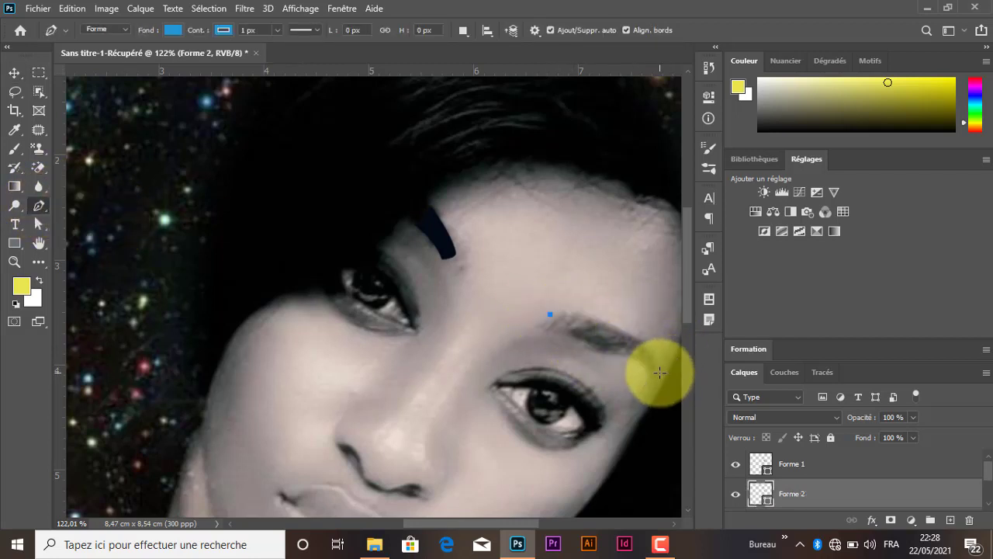
drag(659, 372, 671, 424)
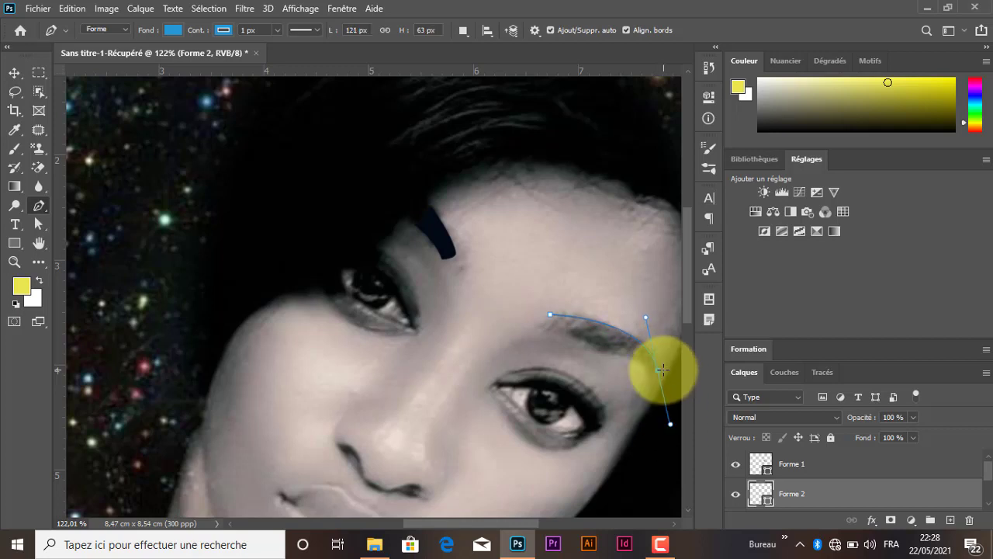
- Remove the fill of the new eyebrow path and give its outline a near-black navy colour
click(173, 30)
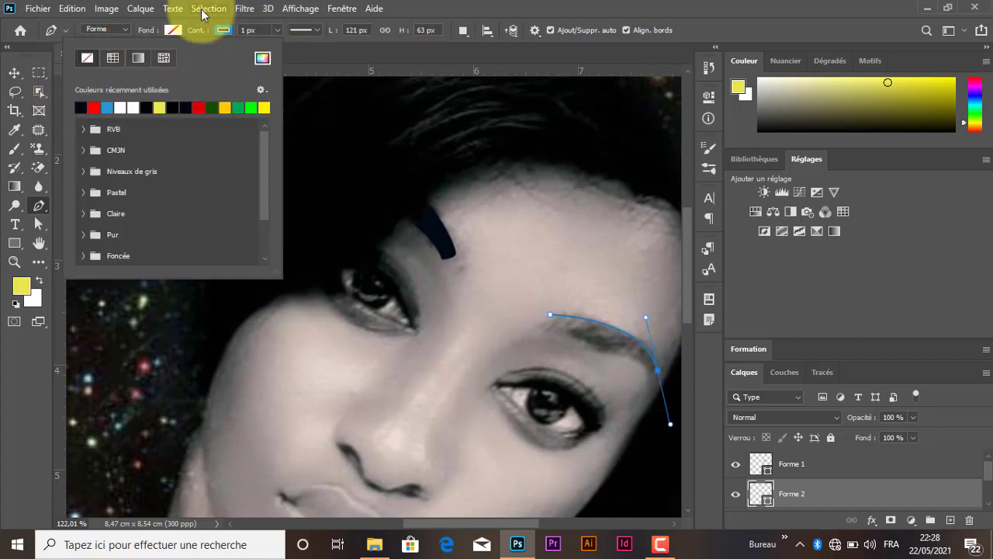
click(223, 30)
click(132, 106)
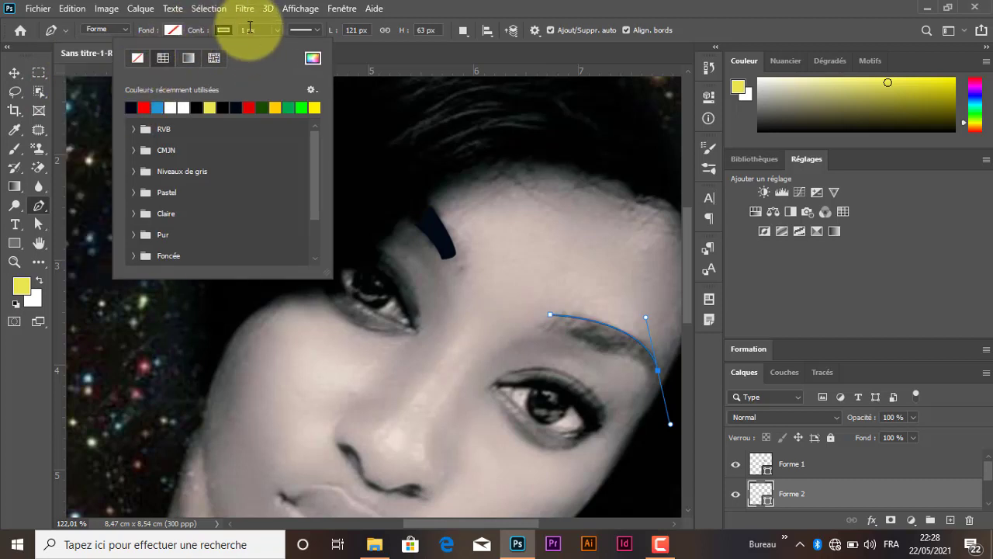
click(225, 28)
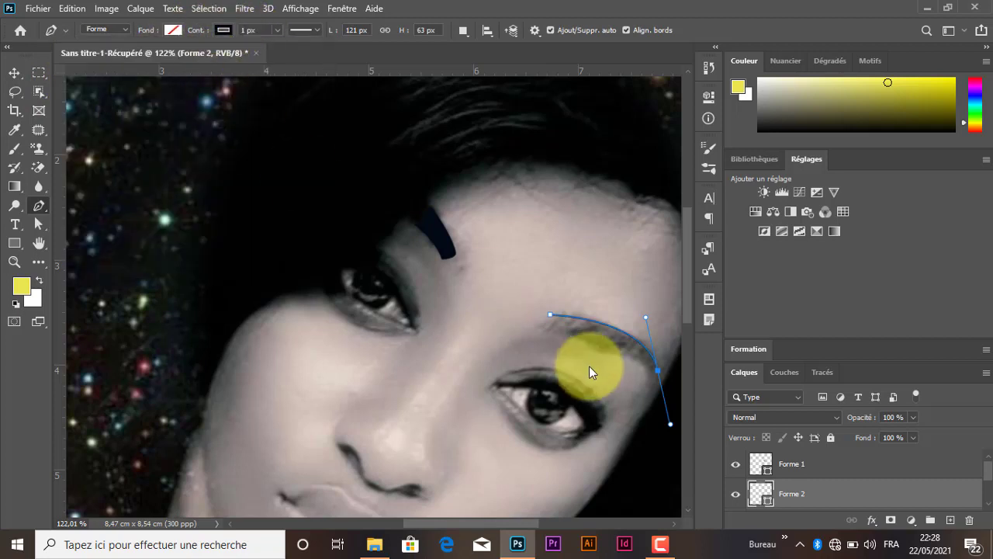
- Remove the end anchor's outgoing handle and close the outline along the eyebrow's lower edge, making the shape about 127 by 63 px
alt+click(659, 370)
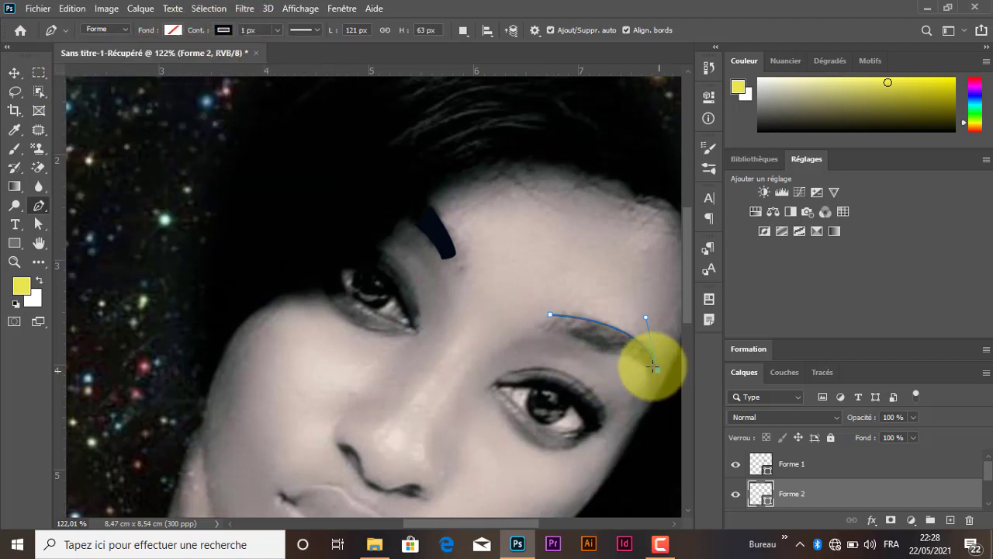
click(607, 353)
alt+click(606, 350)
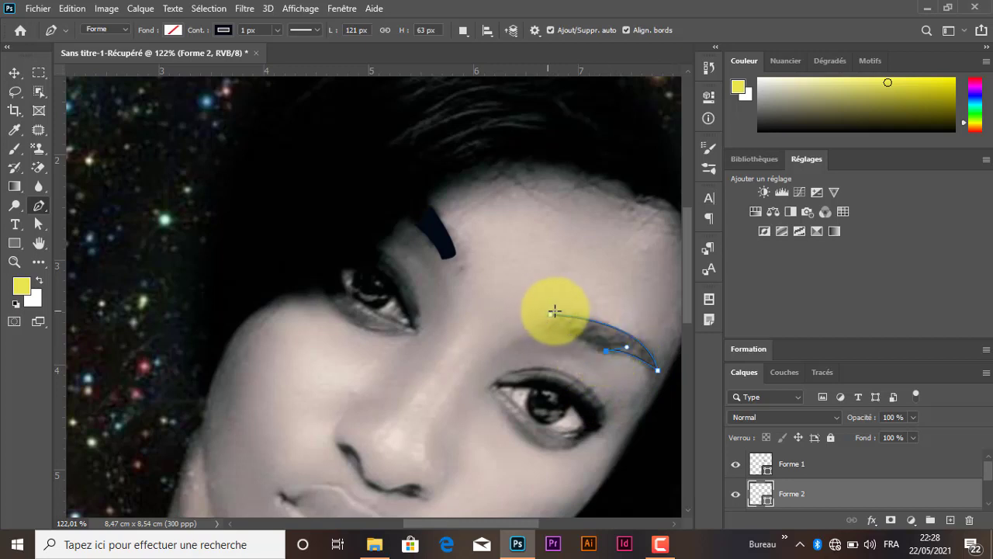
drag(551, 316, 575, 297)
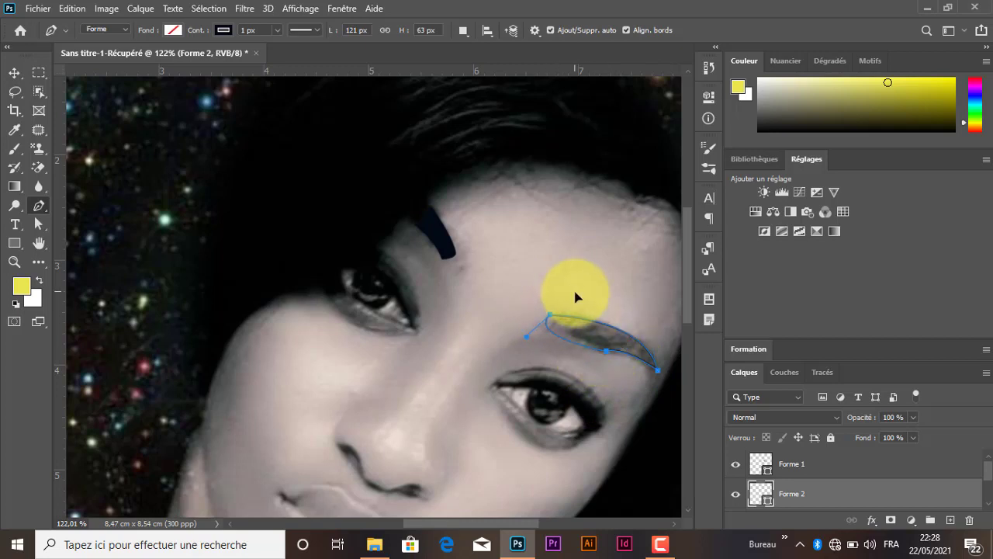
- Fill the second eyebrow shape with near-black navy and deselect its path, keeping the photo in its original position
click(173, 30)
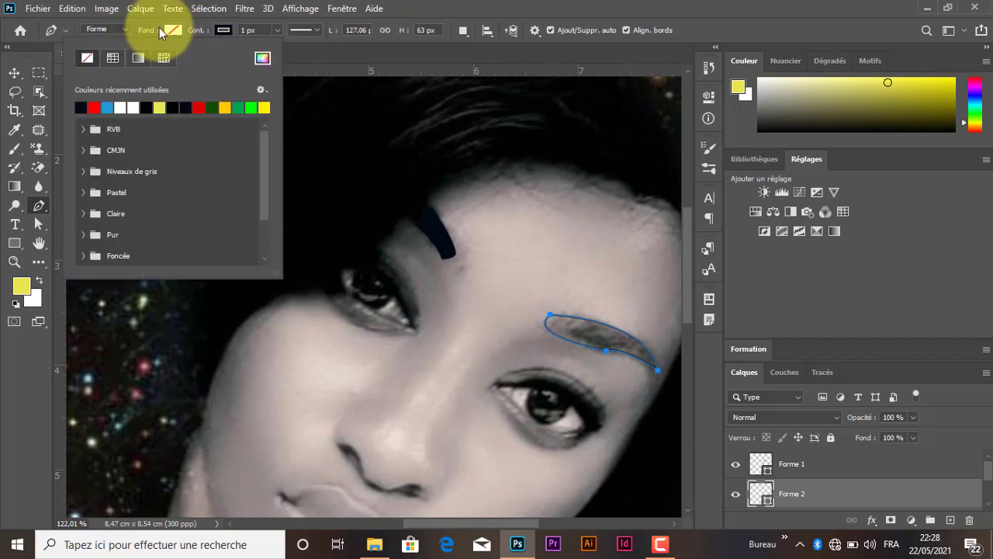
click(81, 107)
click(179, 29)
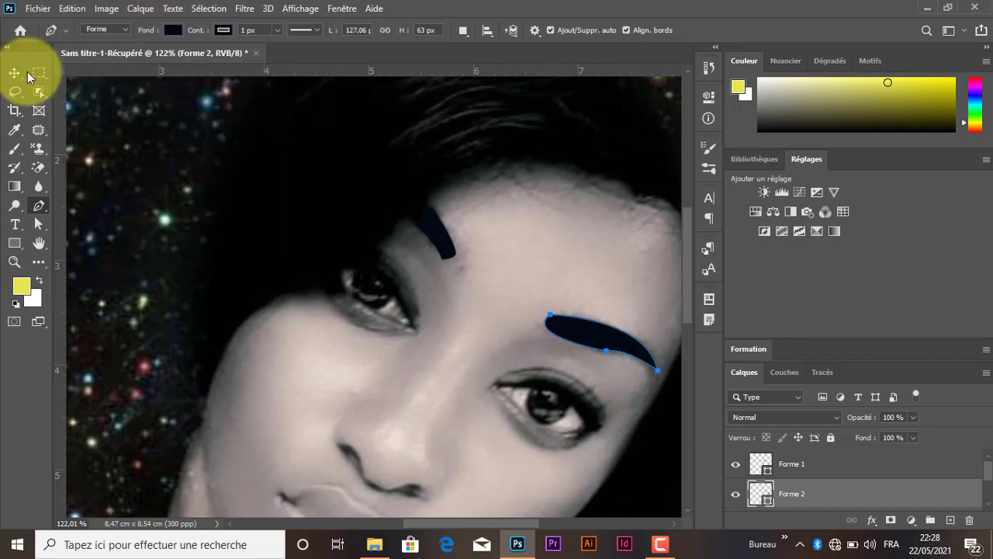
click(19, 73)
click(516, 229)
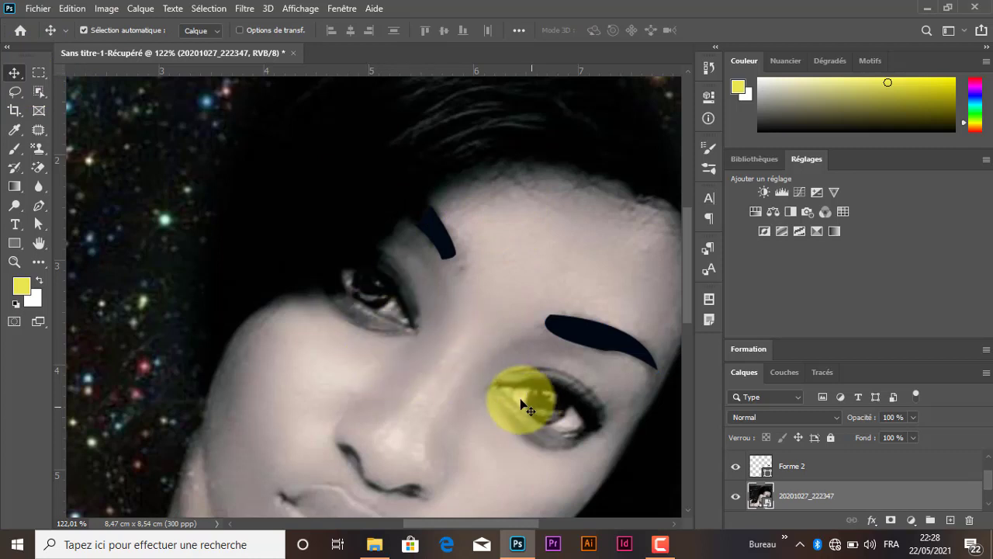
drag(603, 409, 605, 416)
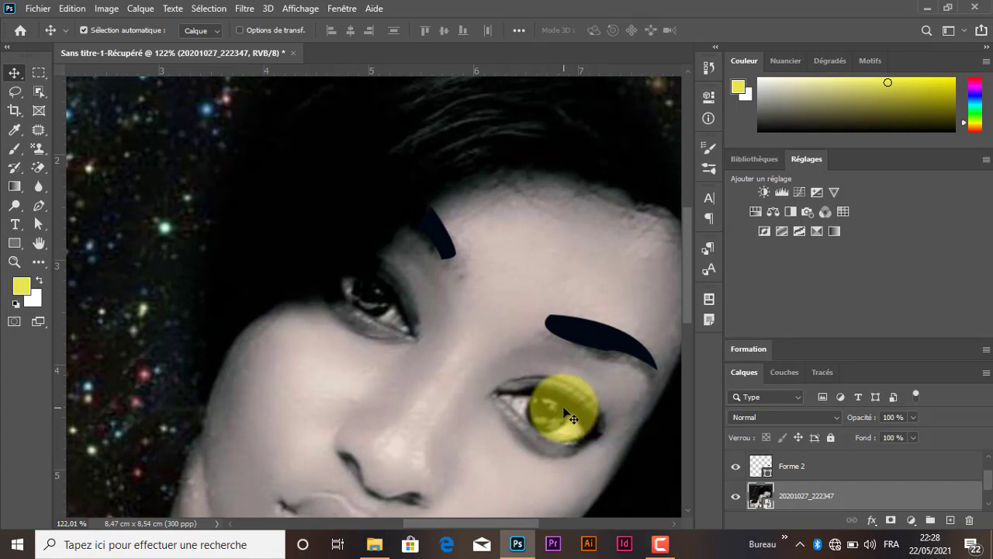
key(ctrl+z)
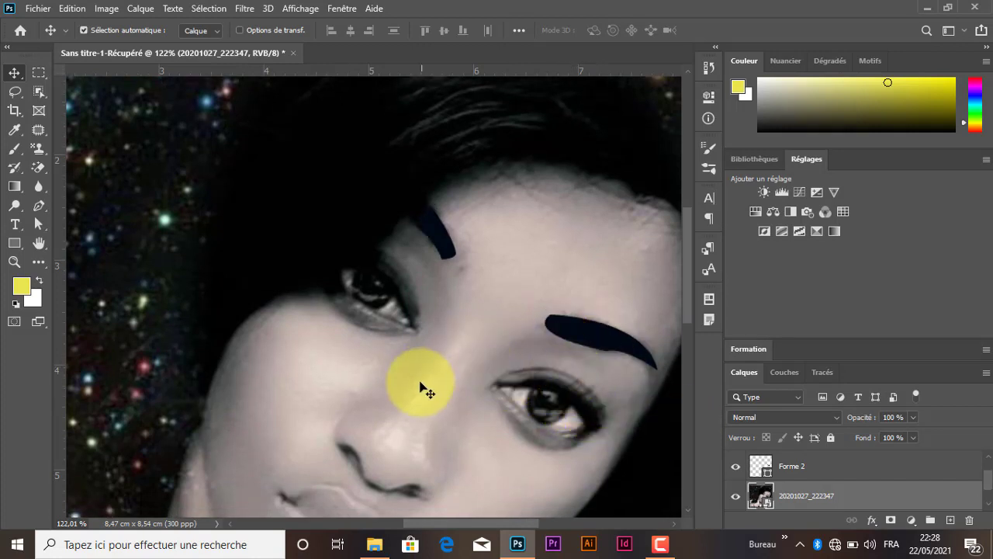
- Draw a Pen curve about 112 by 54 px along the eyelid crease below the long eyebrow and remove the end anchor's outgoing handle
click(39, 205)
click(507, 371)
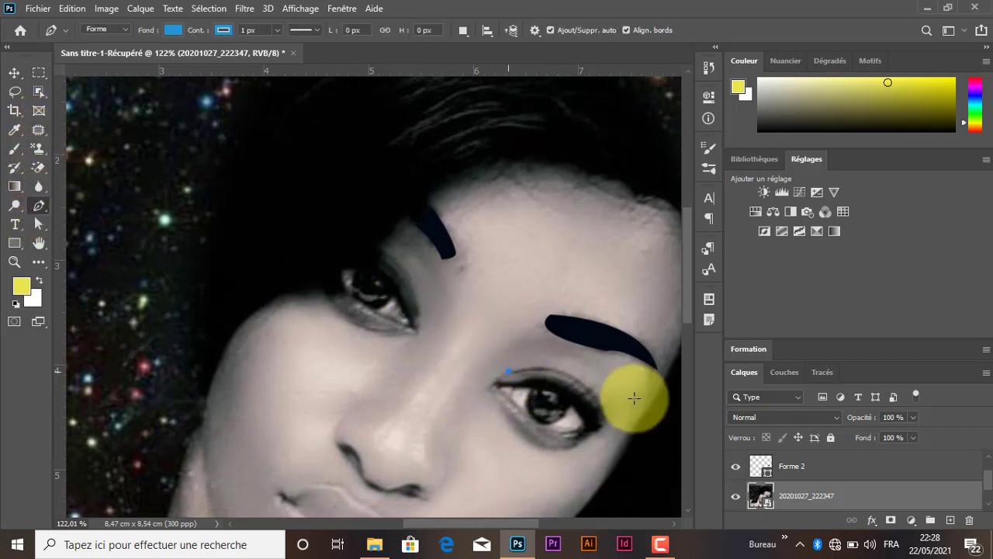
drag(608, 416, 636, 482)
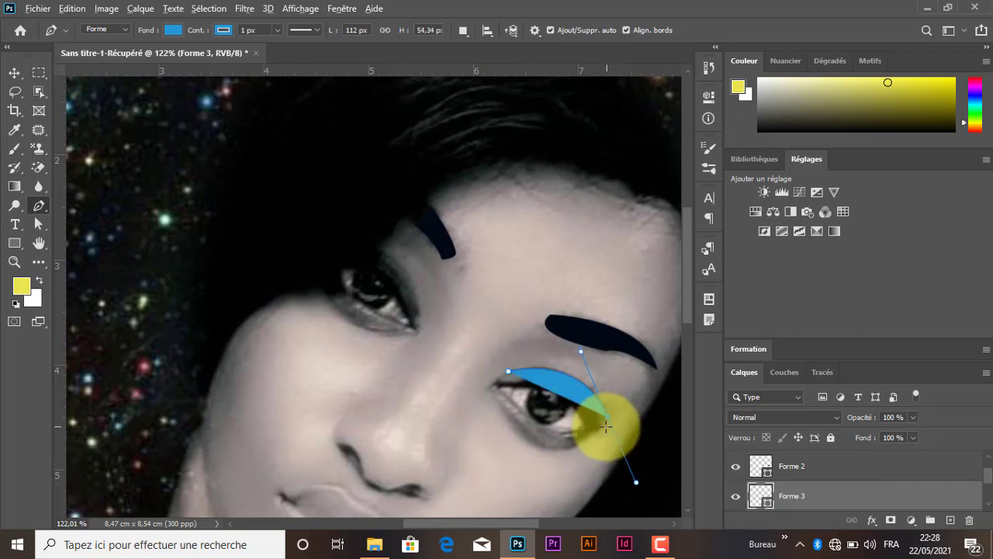
click(607, 413)
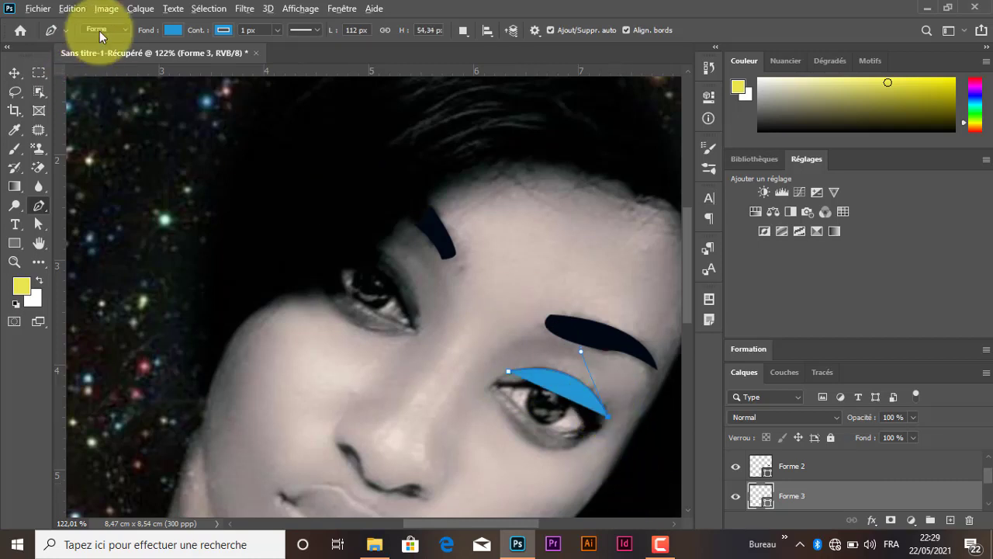
- Remove the eyelid crease curve's fill, give its outline a near-black navy colour and deselect the path
click(171, 30)
click(223, 31)
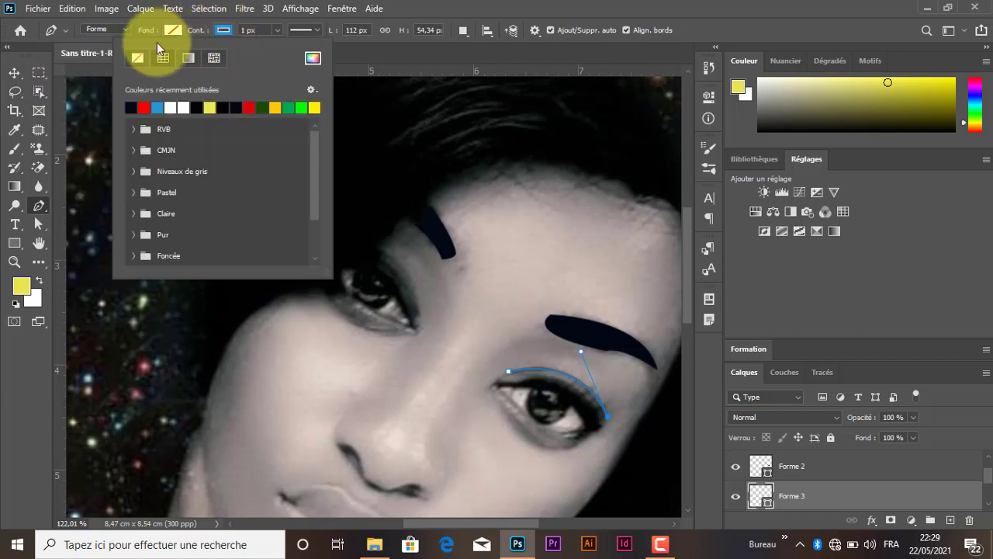
click(130, 107)
click(15, 73)
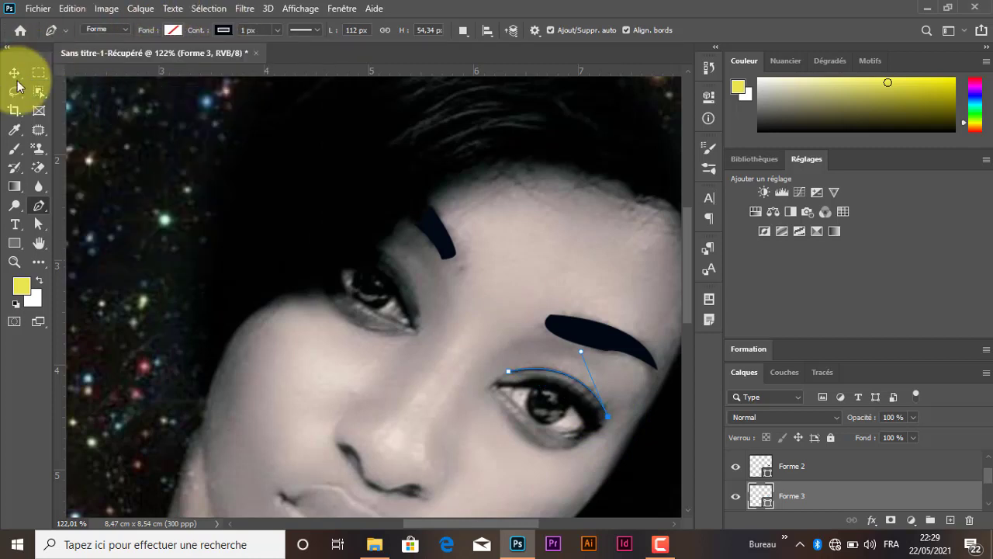
click(617, 243)
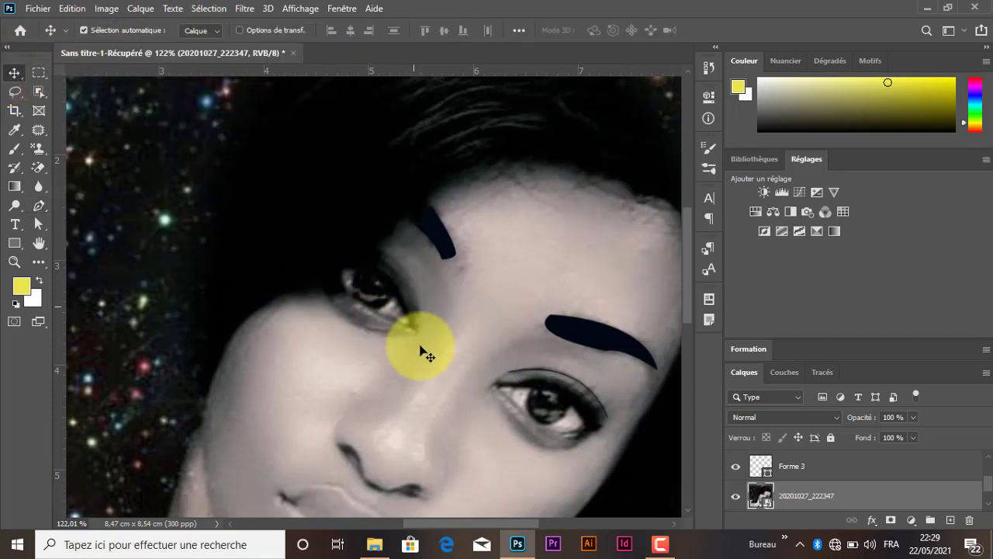
- Start a new Pen shape at the outer corner of the same eye with a small curve about 15 by 22 px
drag(609, 473, 584, 353)
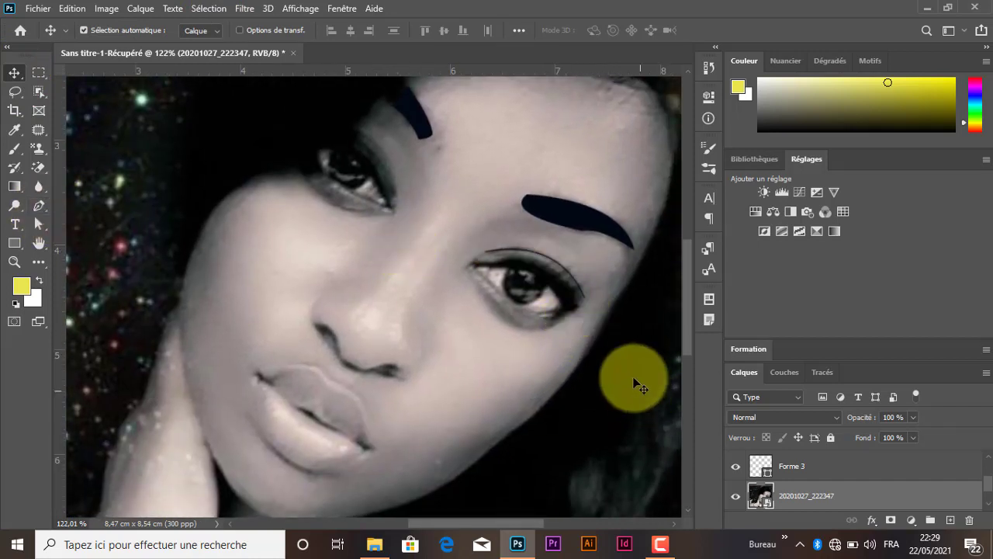
click(38, 205)
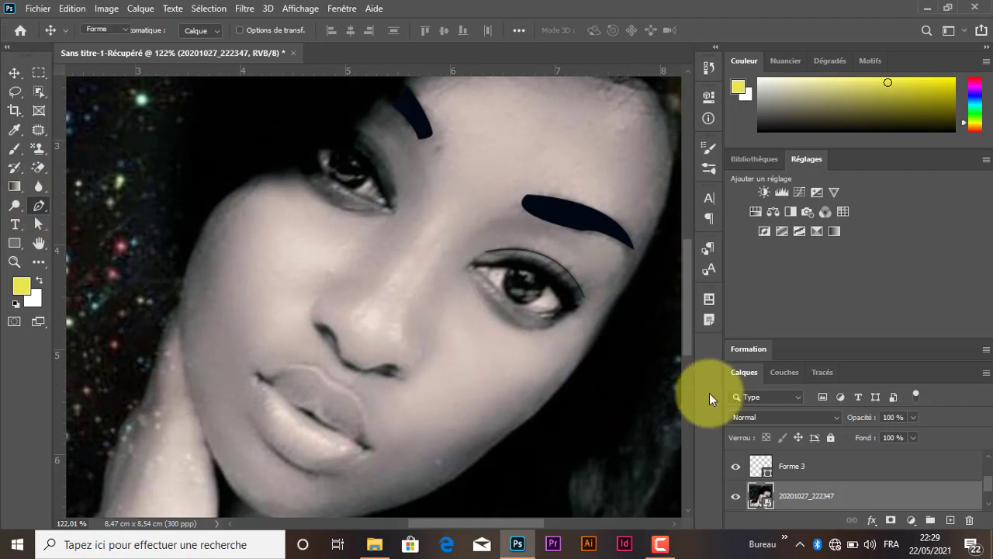
click(563, 312)
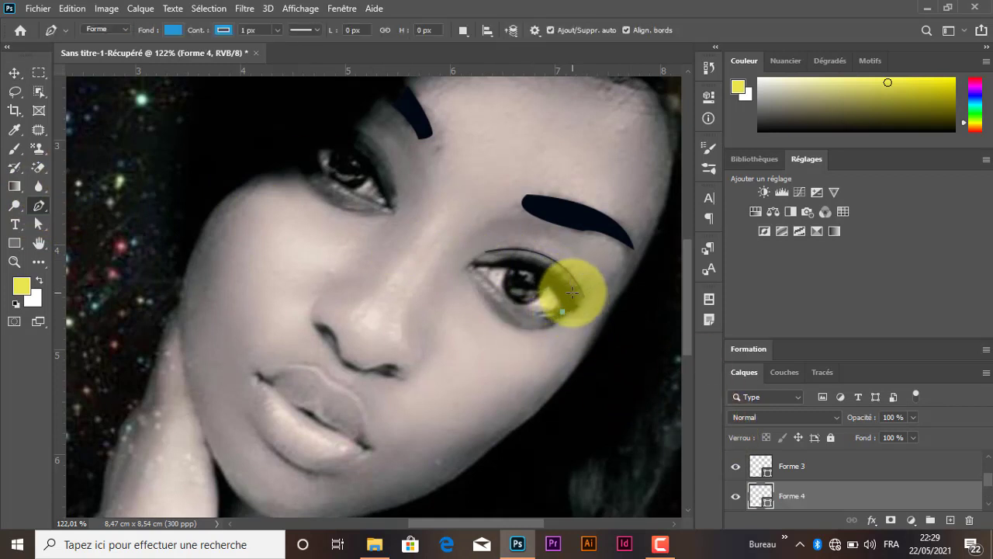
drag(571, 293, 565, 272)
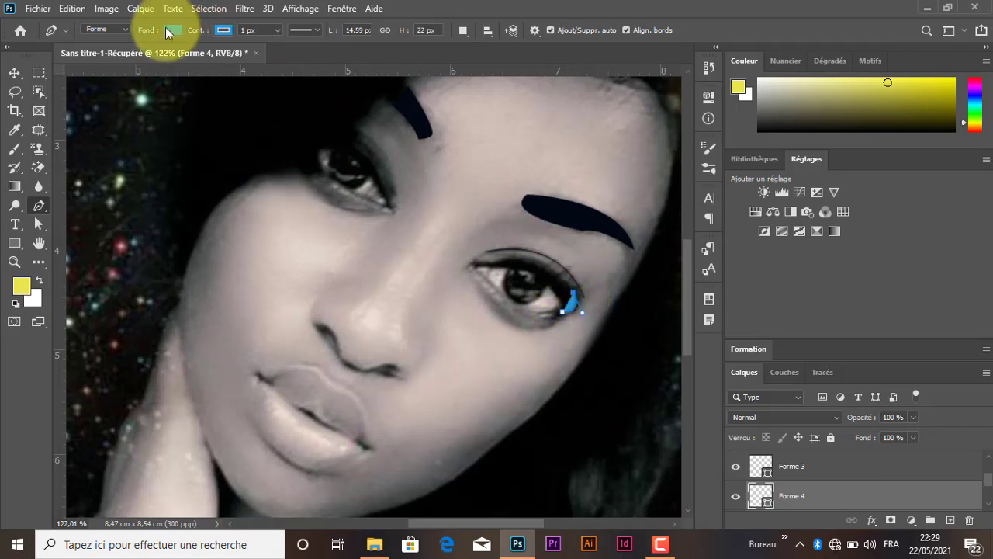
- Remove the fill of the eye-corner curve and set its outline to near-black navy
click(171, 30)
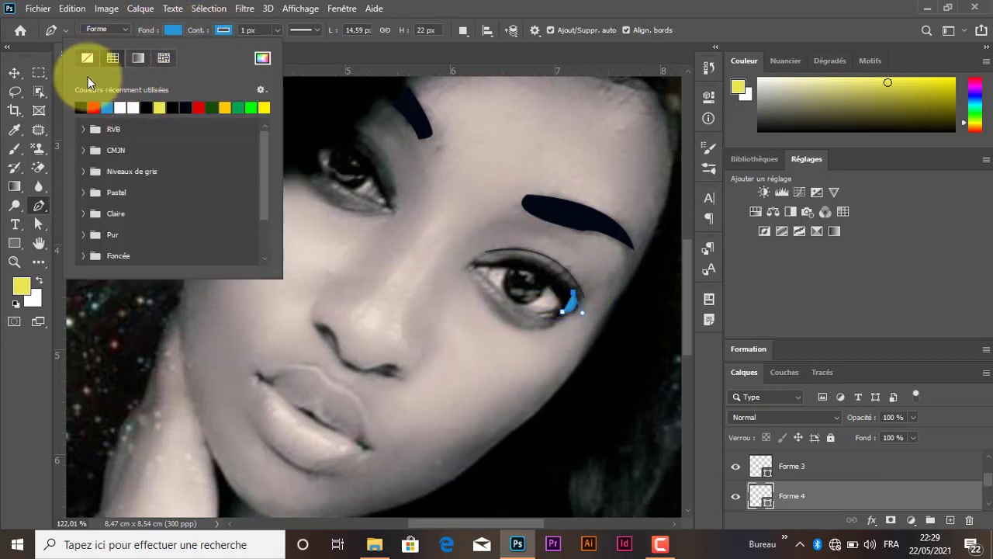
click(223, 31)
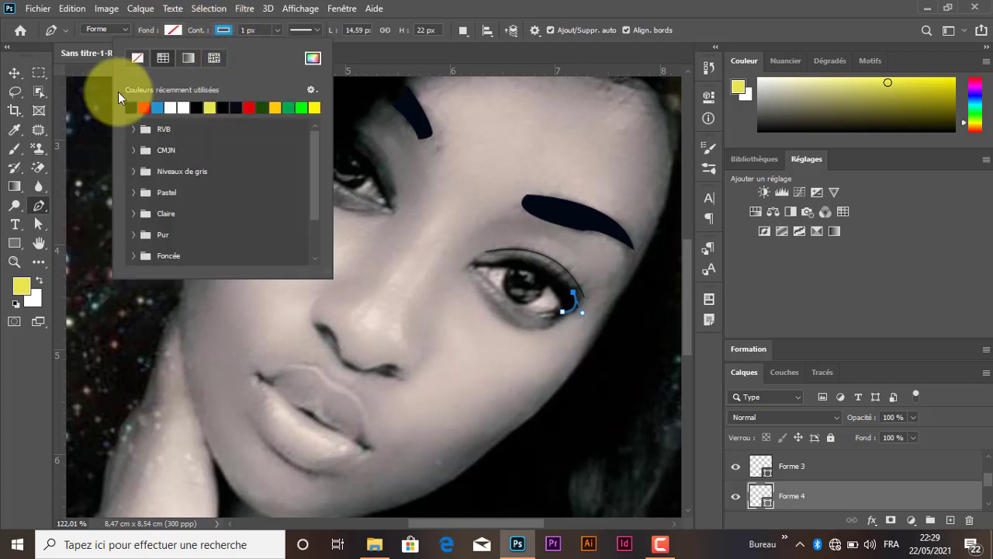
click(229, 30)
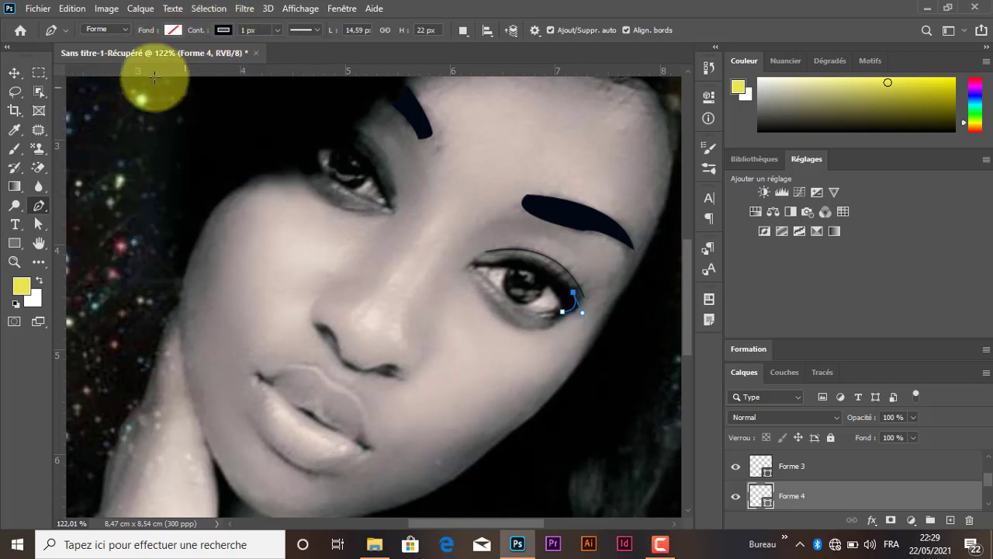
- Extend the path along the upper lash line to just short of the eye's inner corner, making it about 99 by 60 px
drag(495, 262, 456, 280)
alt+click(496, 263)
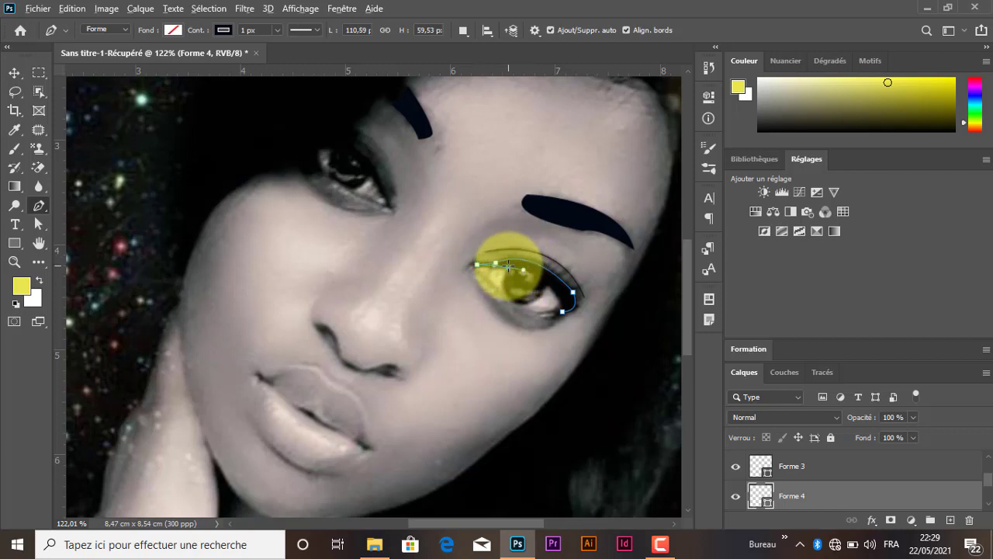
alt+click(508, 266)
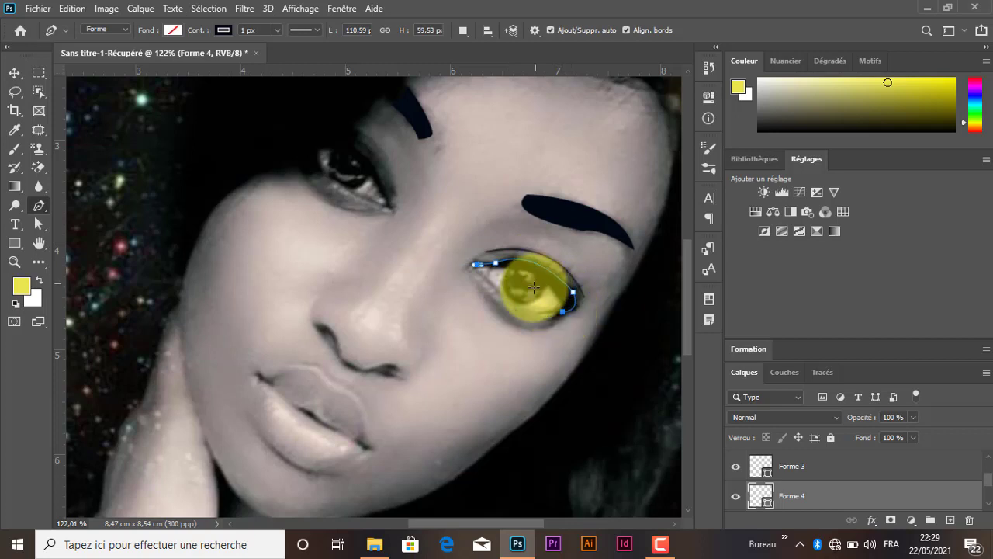
key(ctrl+z)
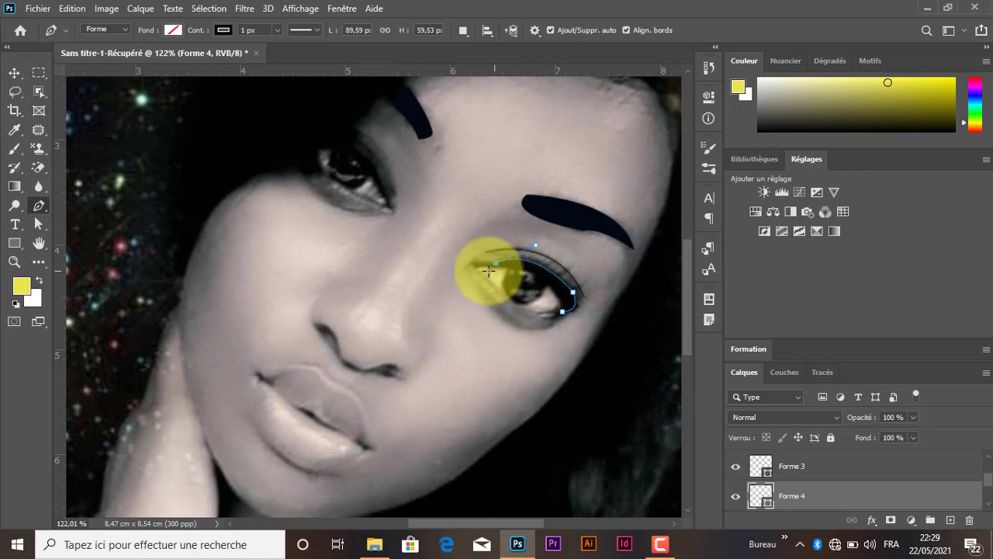
click(487, 265)
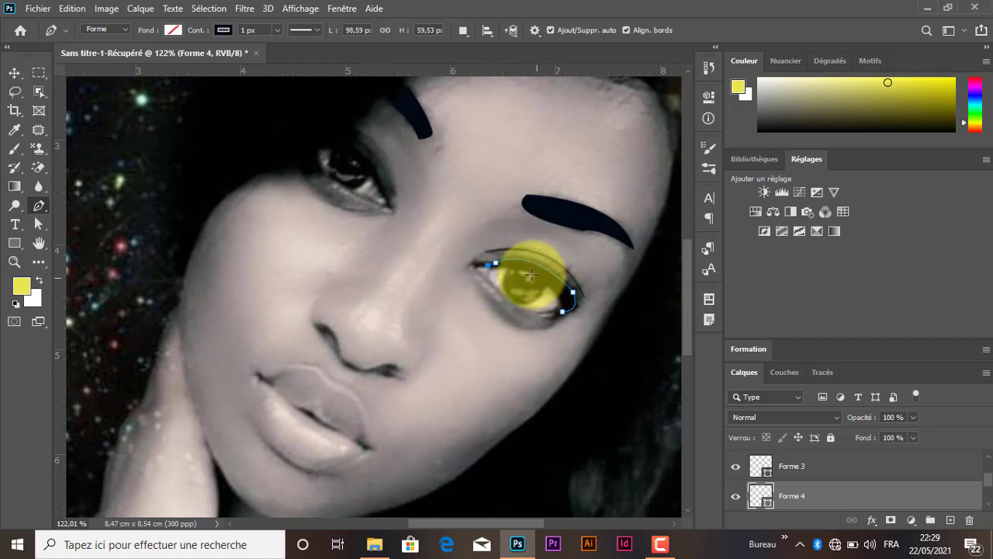
- Close the lash line shape along the lower edge of the lashes at the outer eye corner and fill it with near-black navy
mouse_move(565, 324)
mouse_down()
mouse_move(565, 282)
mouse_move(565, 322)
mouse_up()
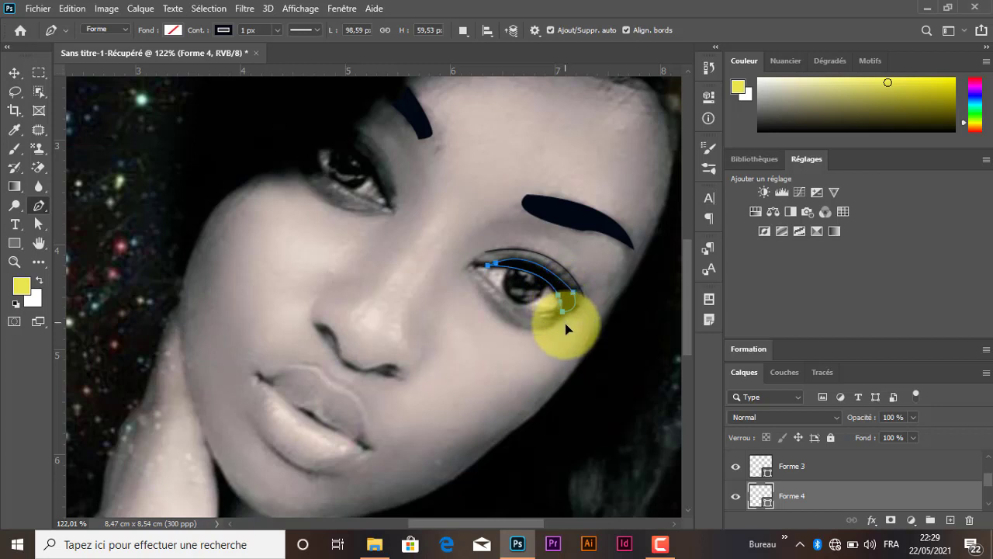
click(173, 29)
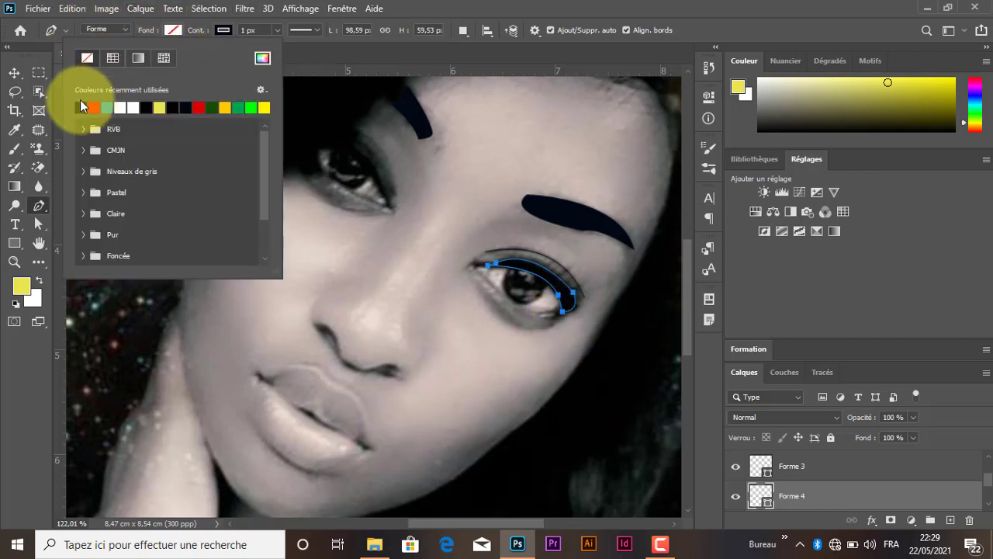
click(80, 105)
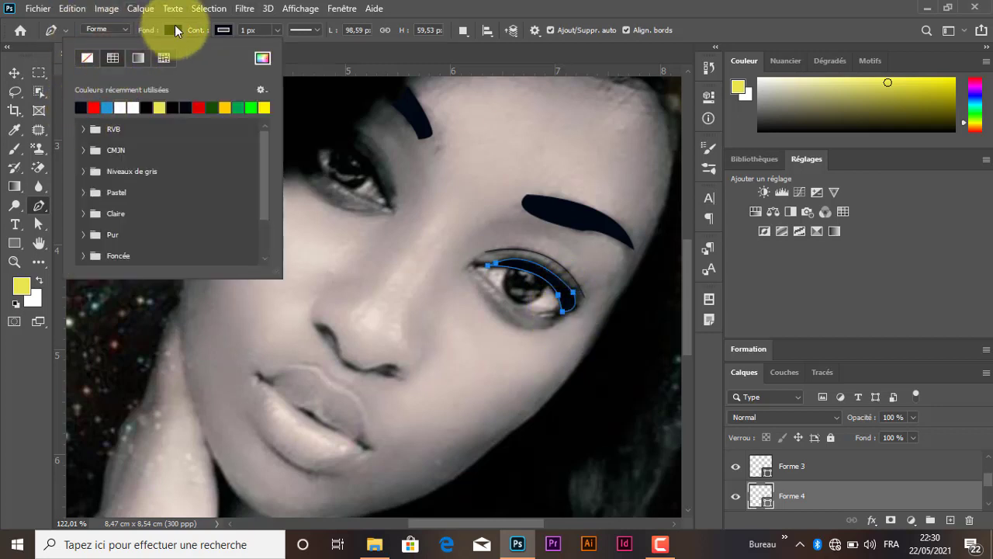
click(150, 106)
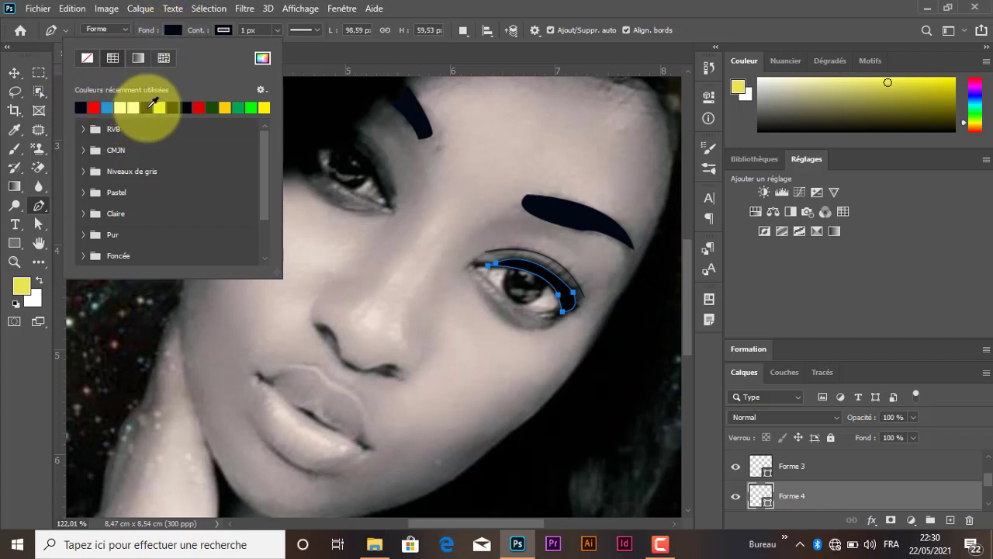
- Select the portrait photo layer and set the Pen tool's fill for new shapes to none
click(172, 31)
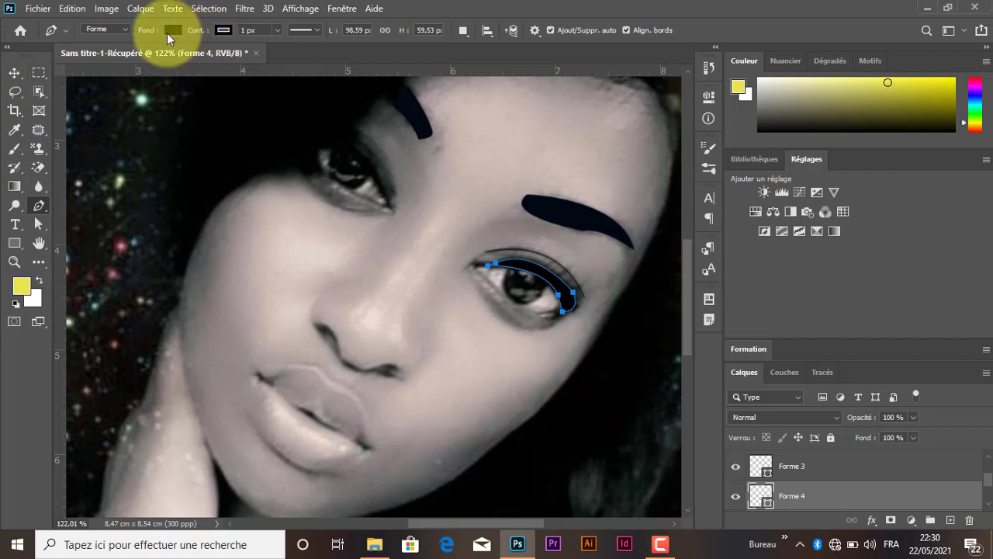
click(14, 72)
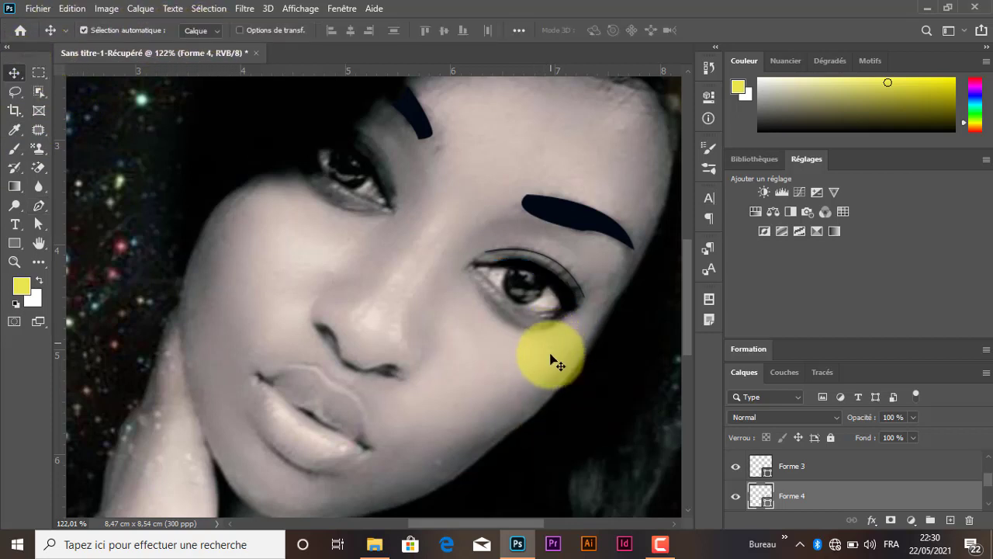
click(569, 327)
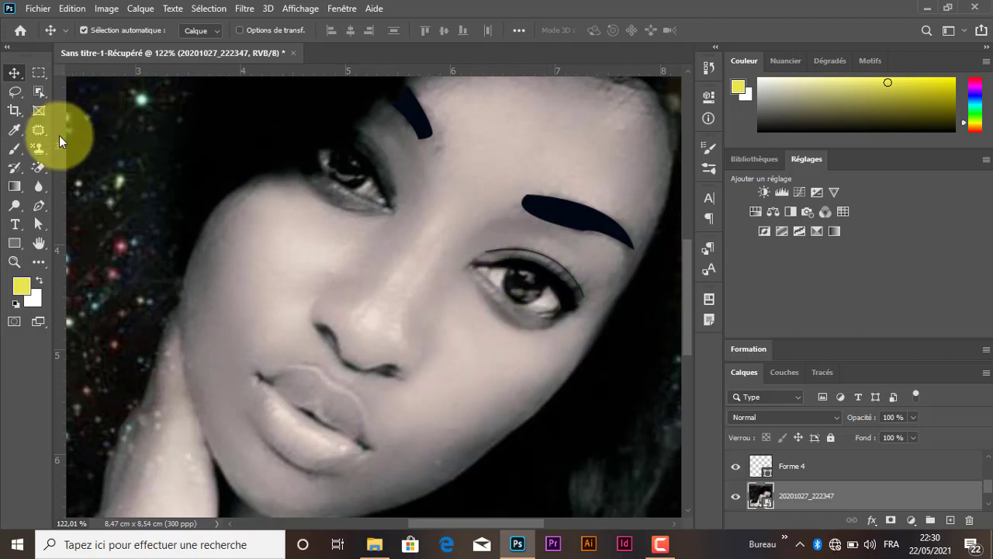
click(40, 204)
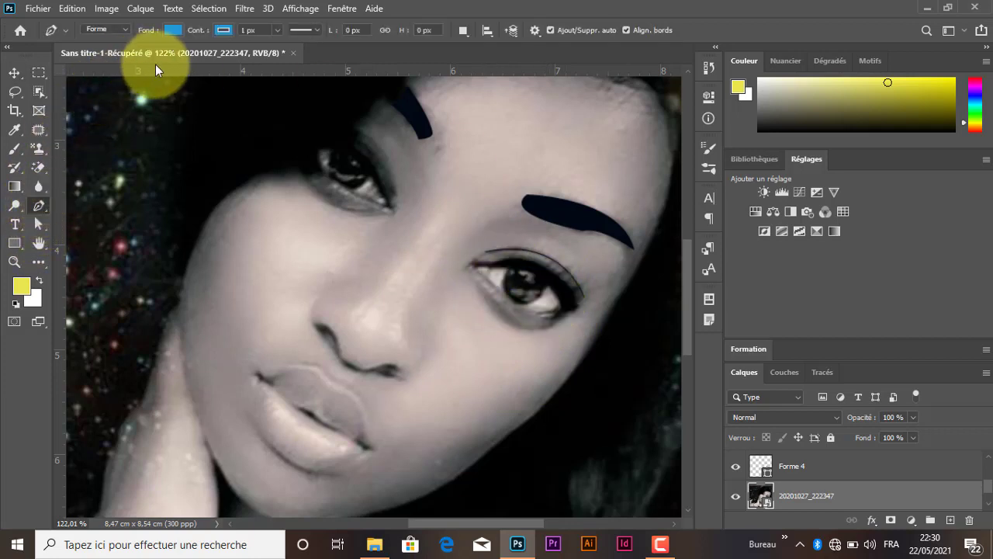
click(168, 30)
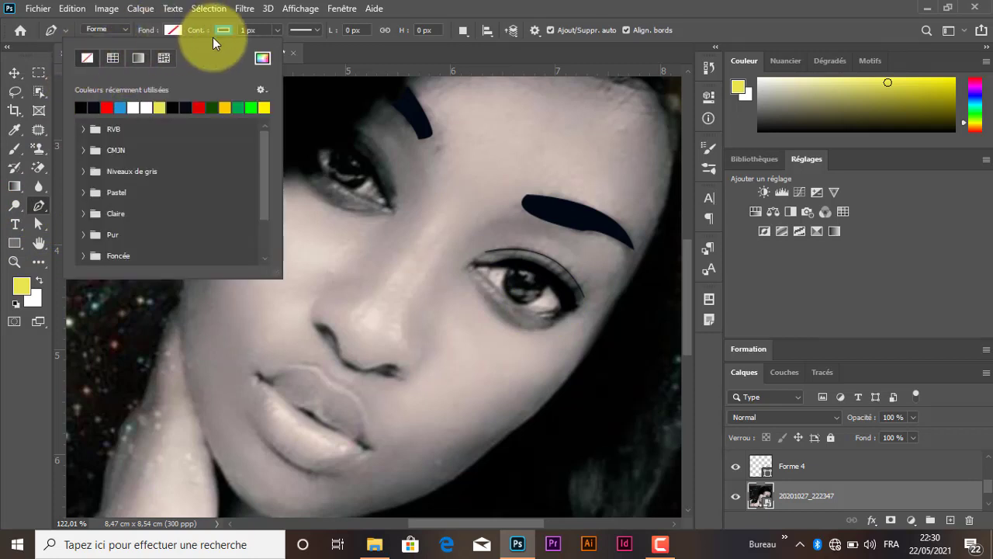
click(77, 111)
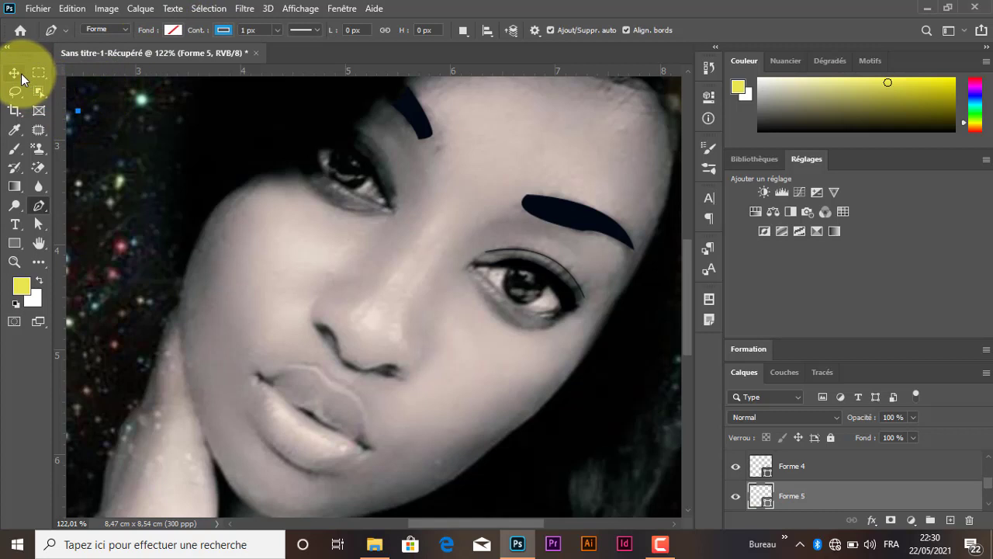
key(ctrl+z)
key(ctrl+z)
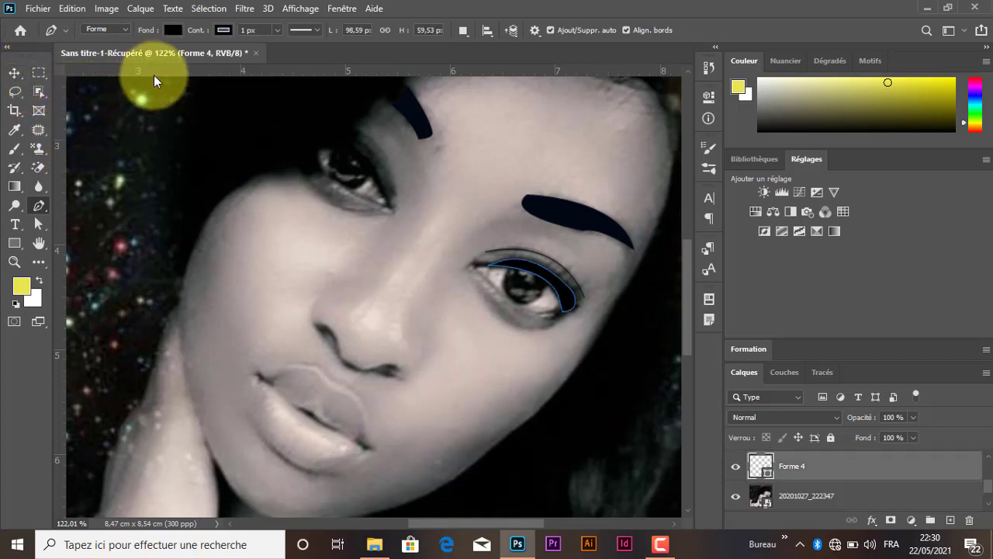
click(14, 72)
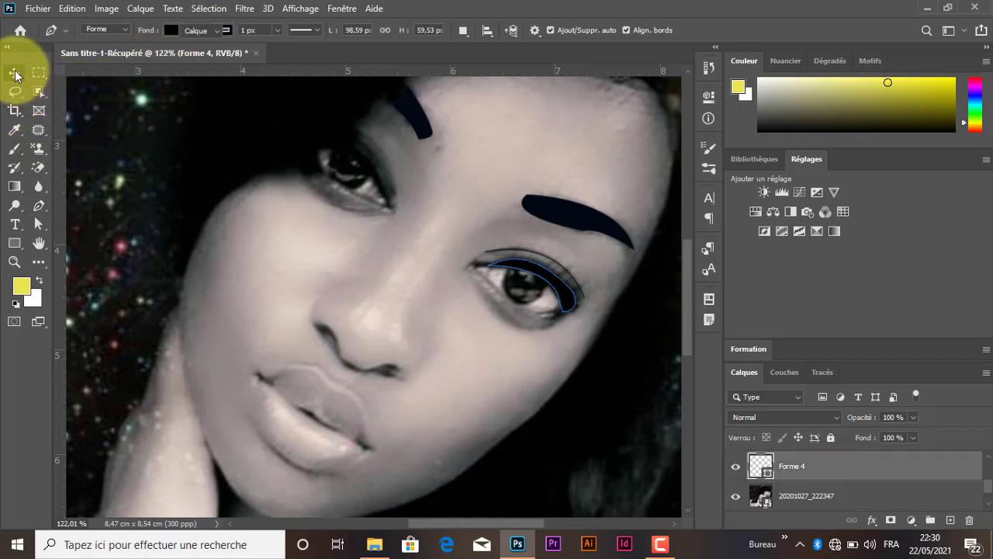
click(439, 333)
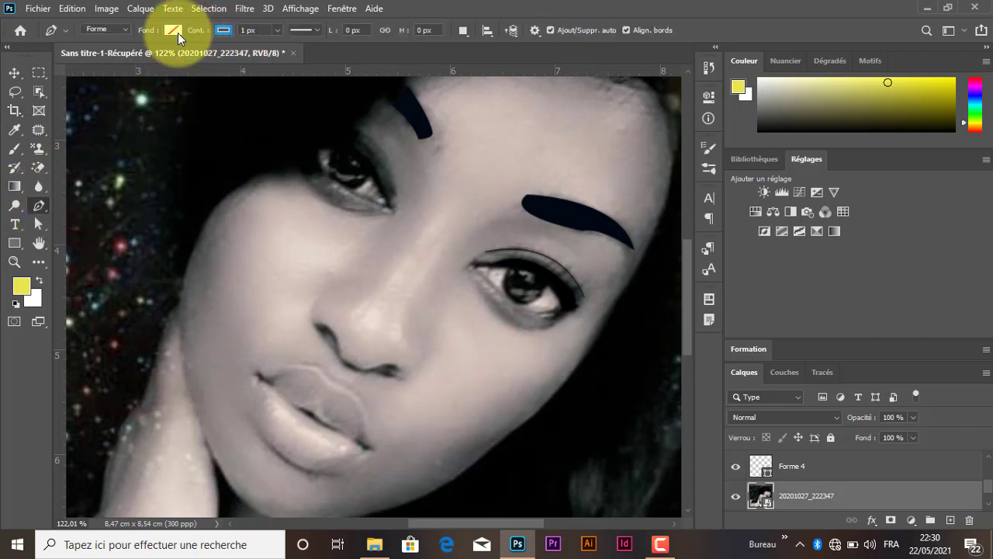
- Set the Pen outline to near-black and trace the lower lid from the outer corner towards the inner corner, about 82 by 37 px
click(222, 31)
click(140, 107)
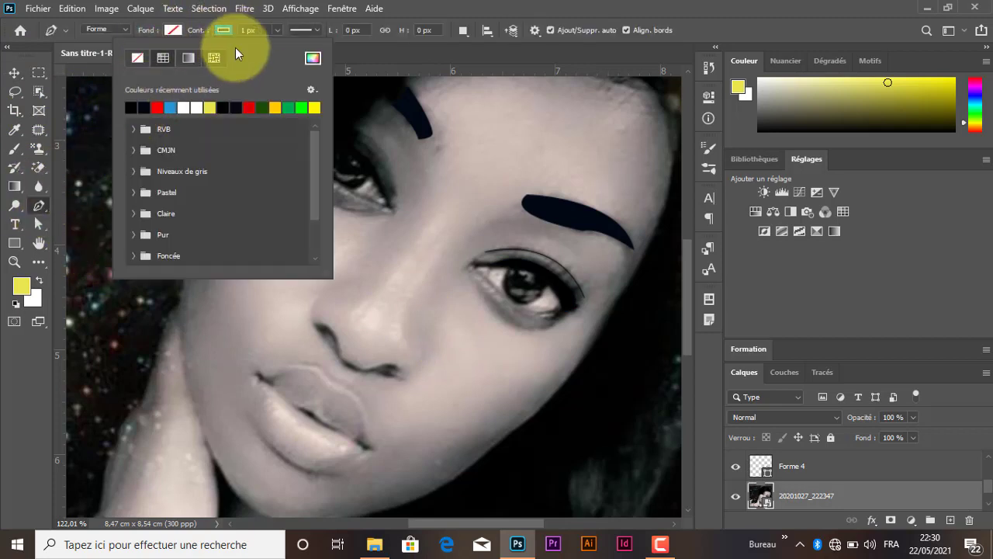
click(229, 31)
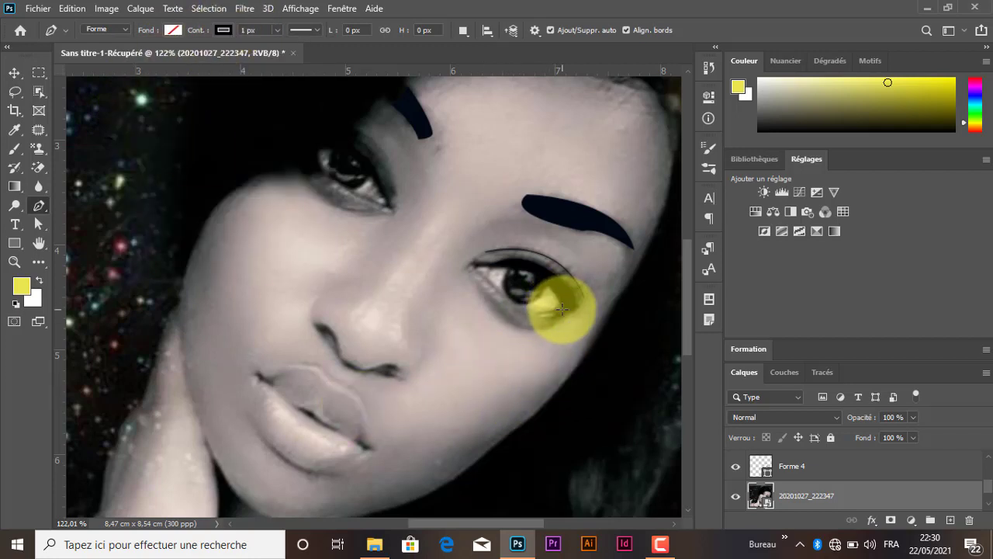
drag(562, 309, 448, 234)
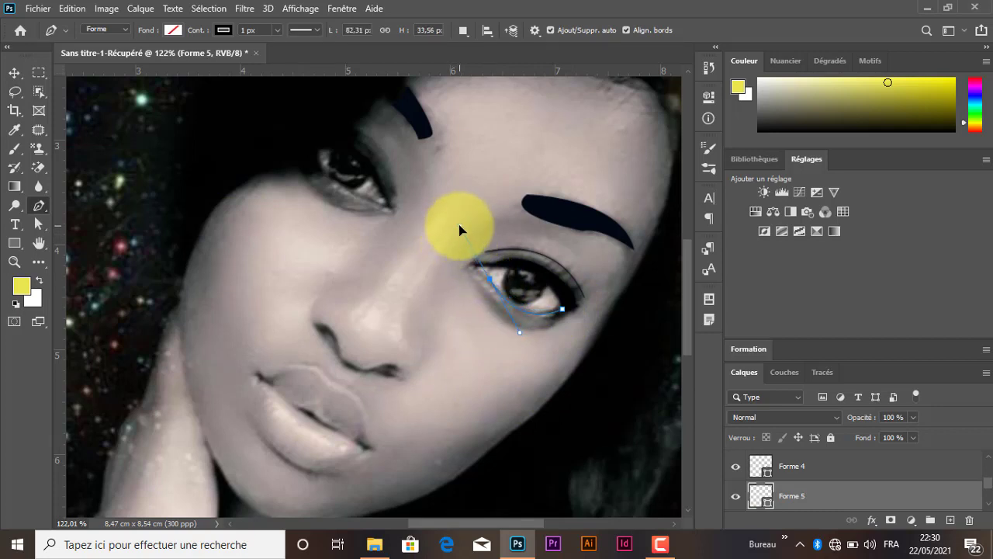
drag(460, 232, 461, 232)
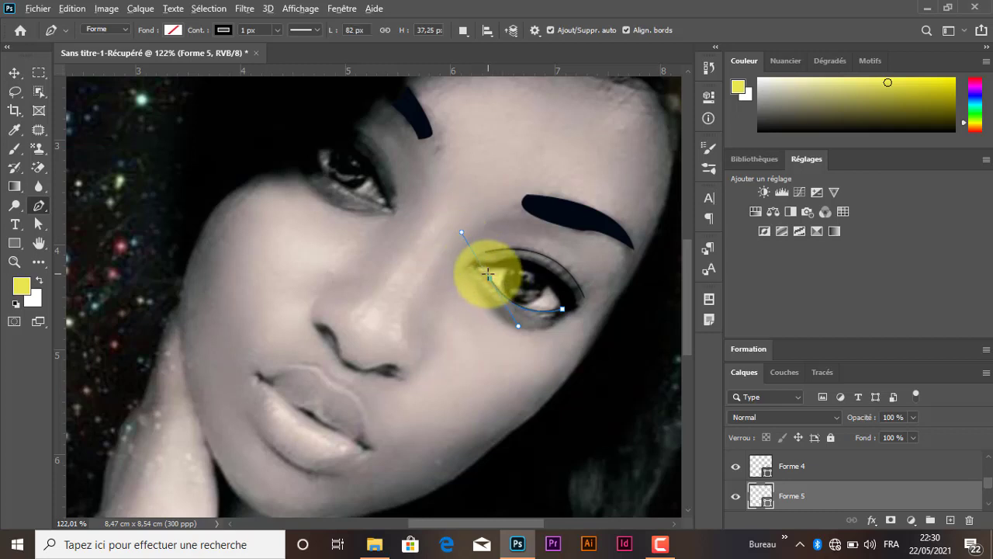
- Extend the path to the eye's inner corner and close it along the upper lash line, making the shape about 97 by 52 px
click(476, 266)
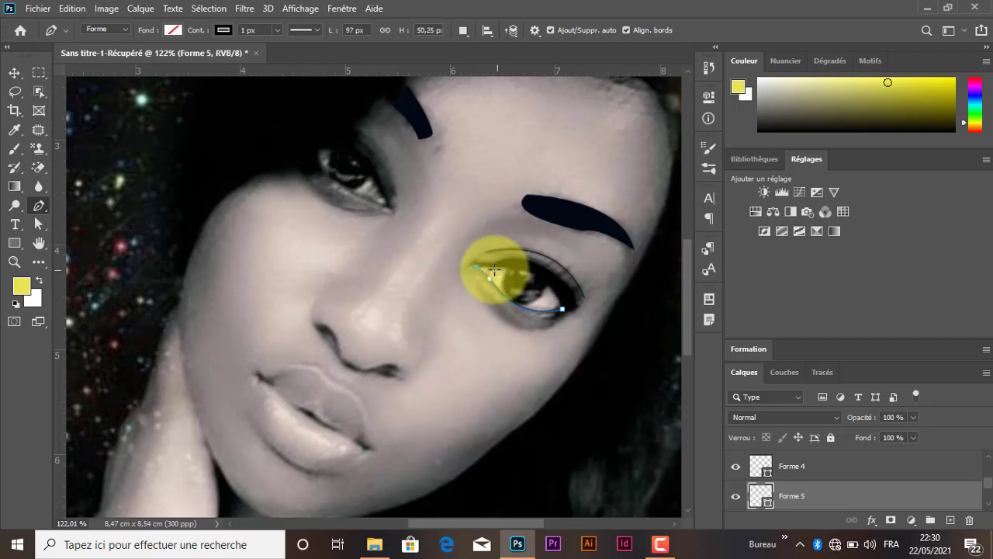
click(492, 266)
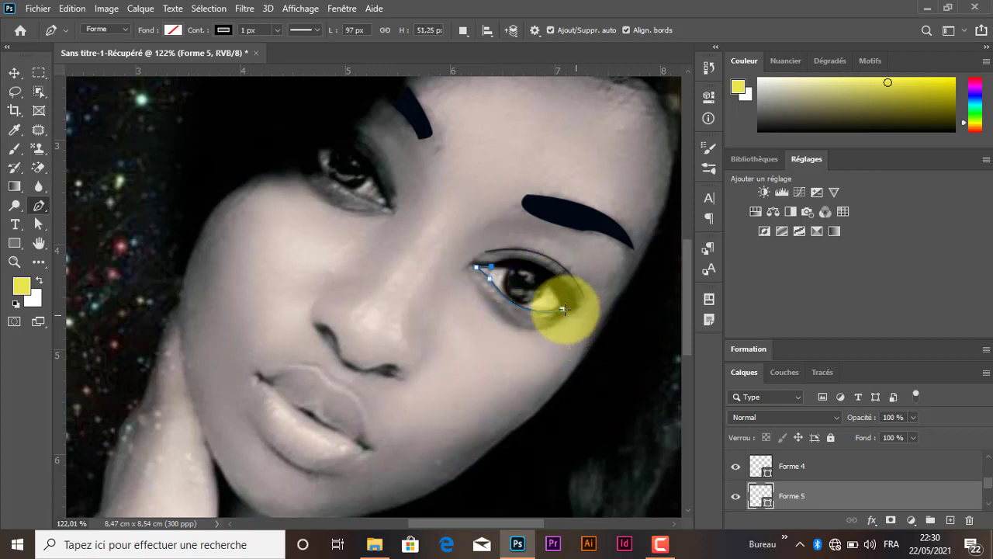
drag(571, 326, 580, 360)
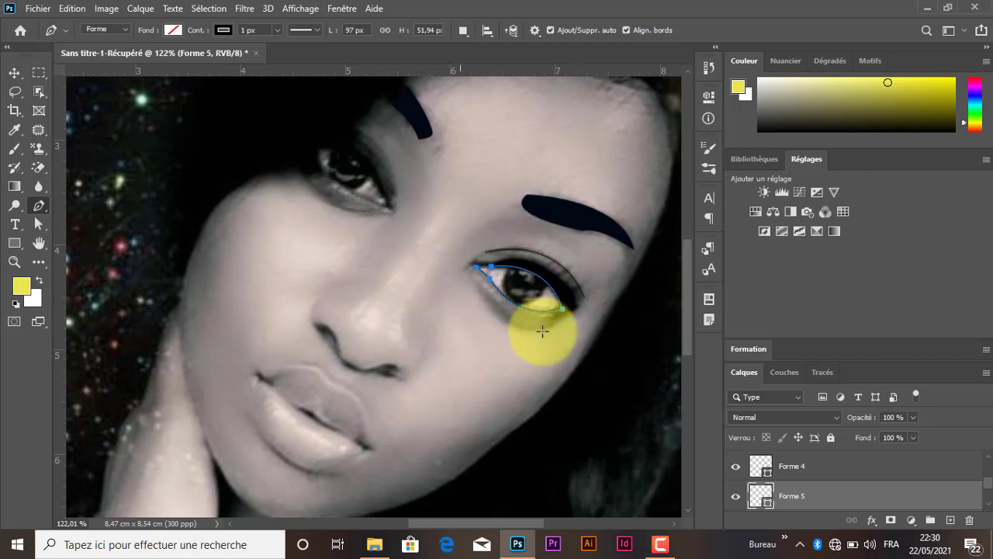
- On the photo layer, draw an unfilled ellipse about 18 by 13 px over the main light reflection in the same eye's iris
scroll(544, 295, up, 2)
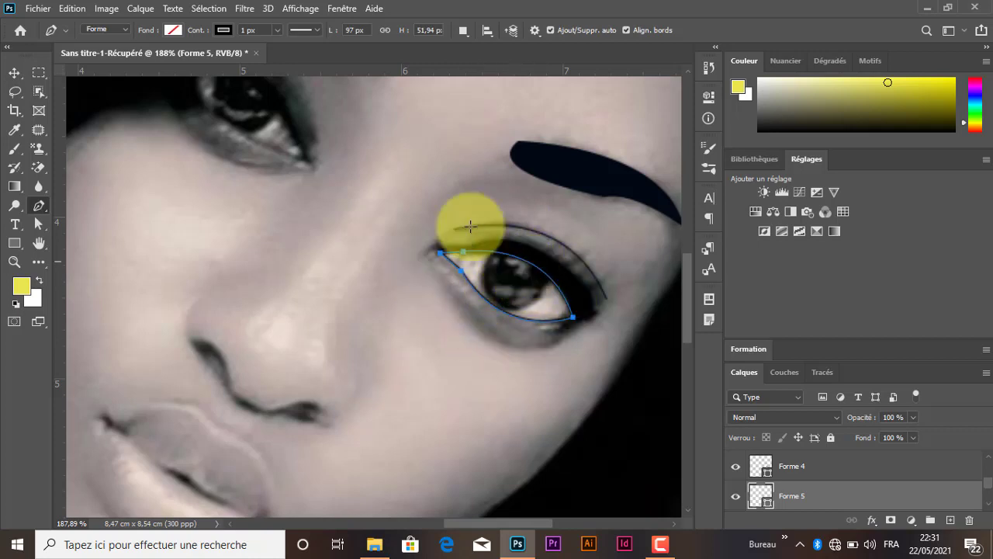
click(14, 72)
click(425, 358)
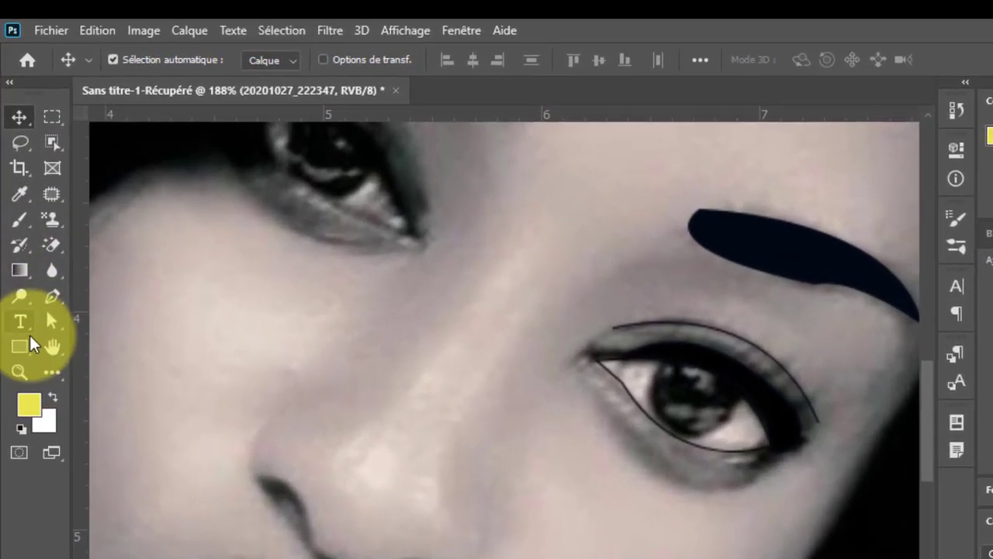
click(22, 243)
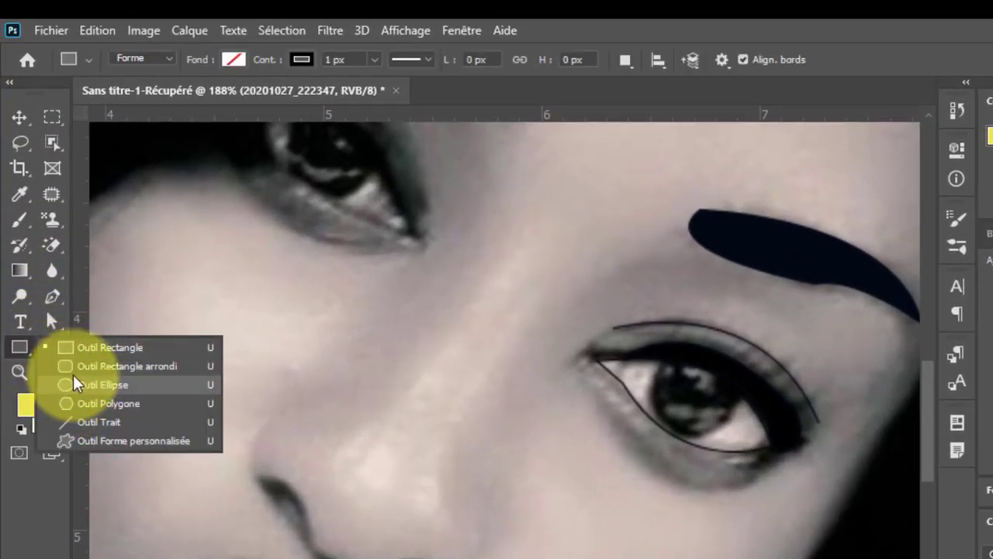
click(74, 369)
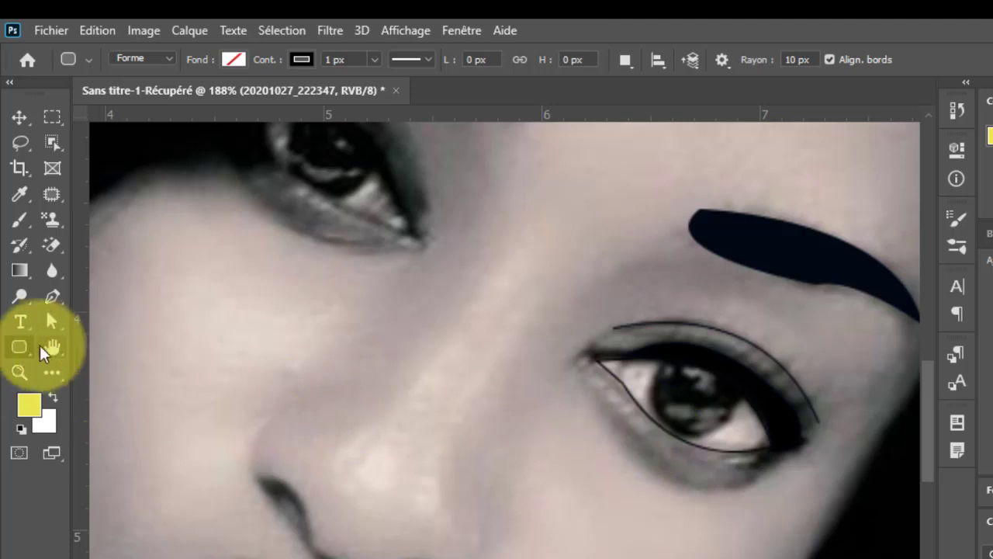
click(23, 346)
click(85, 384)
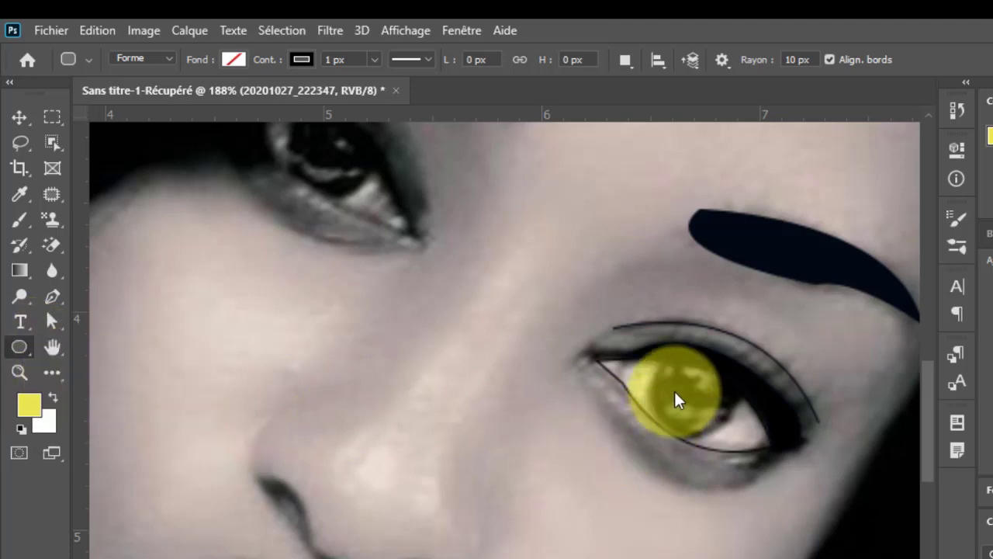
drag(681, 367, 714, 385)
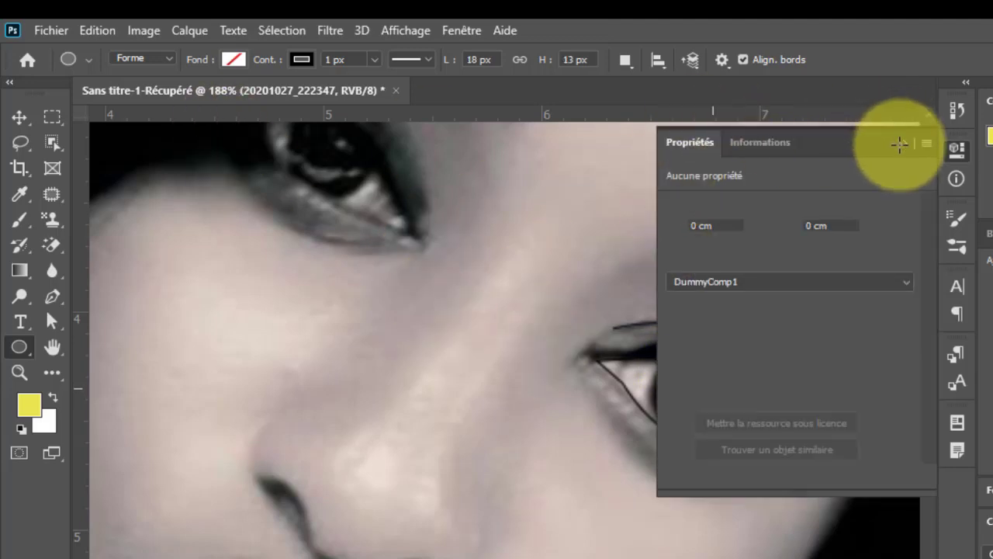
click(904, 143)
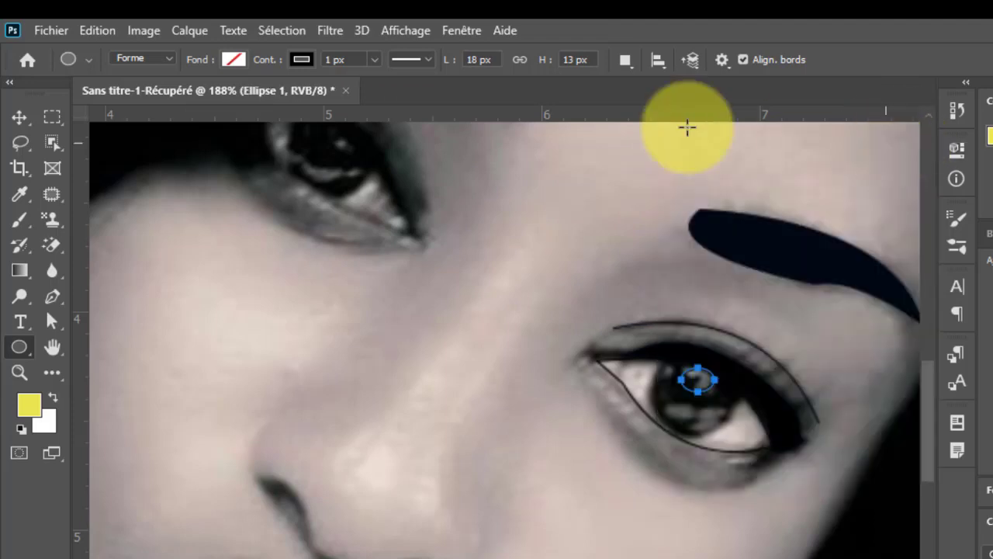
- Fill the iris reflection ellipse with white
click(232, 61)
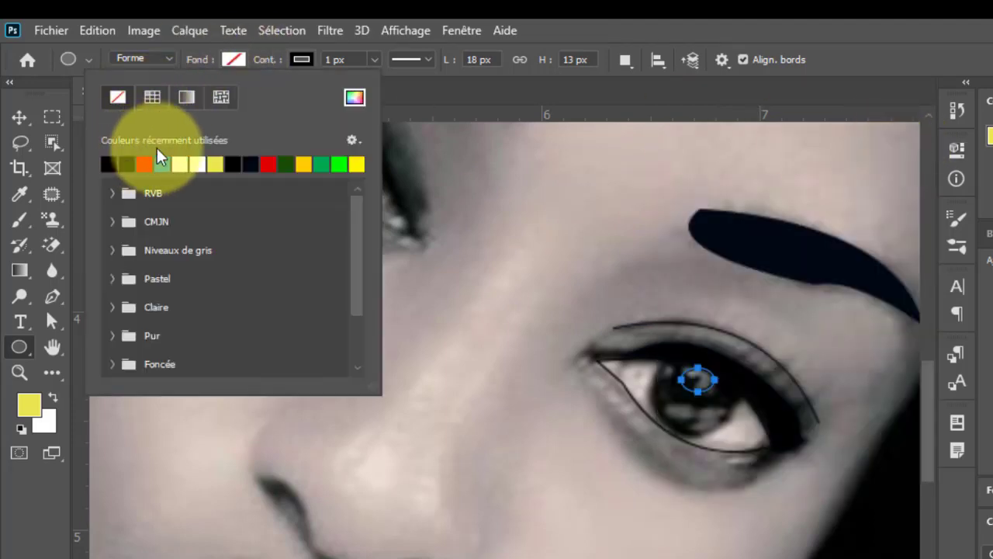
click(199, 161)
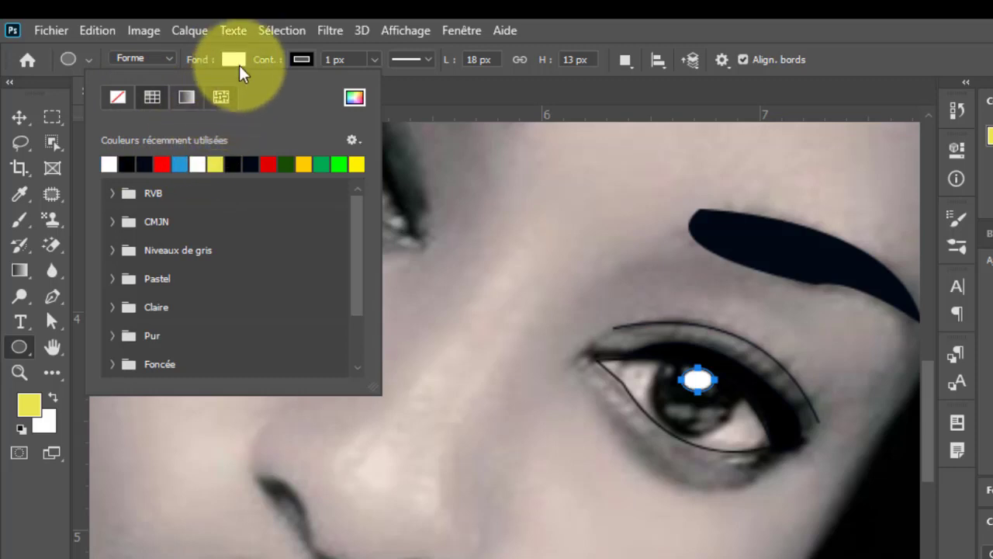
click(232, 60)
click(20, 117)
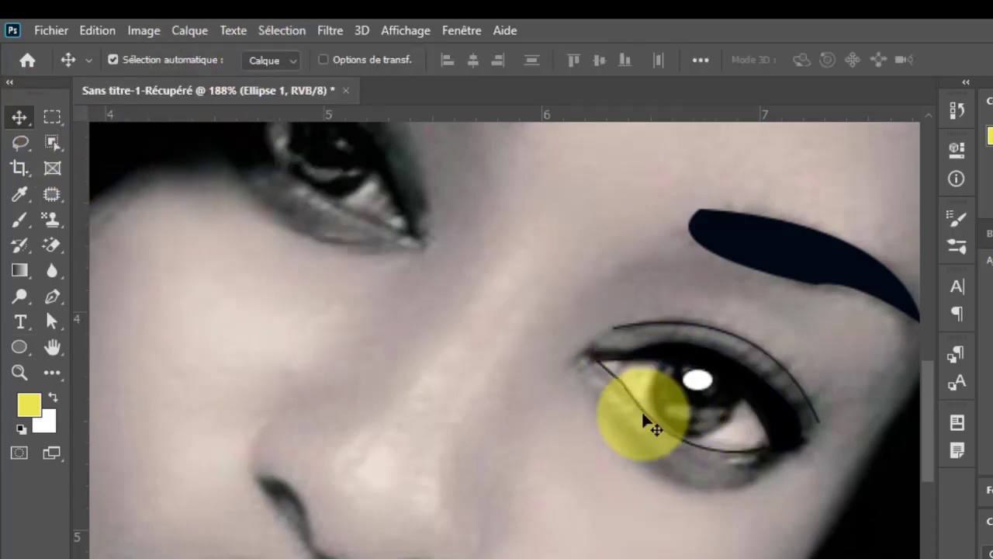
- Reselect the photo layer and draw a smaller ellipse about 6 by 7 px beside the white reflection, on the iris's inner side
click(19, 347)
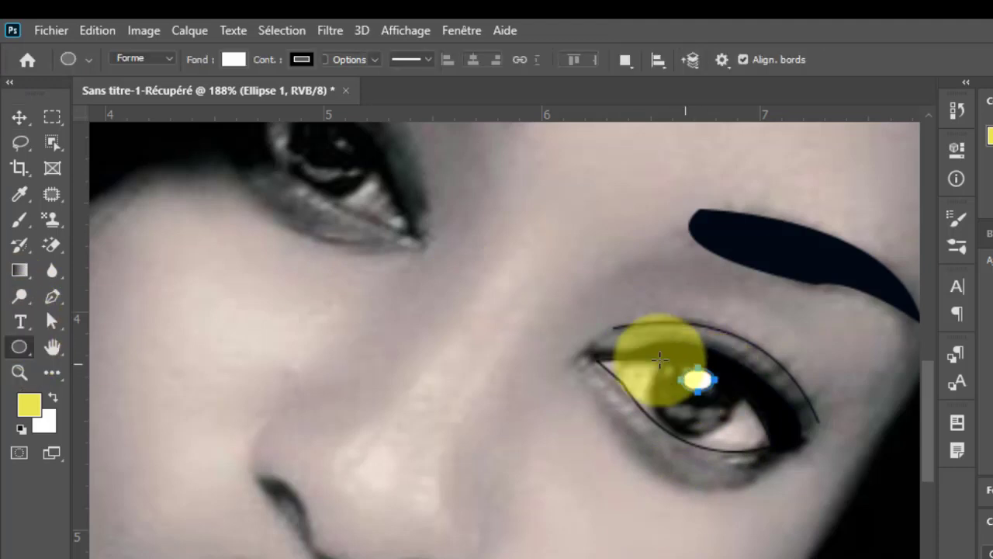
click(20, 117)
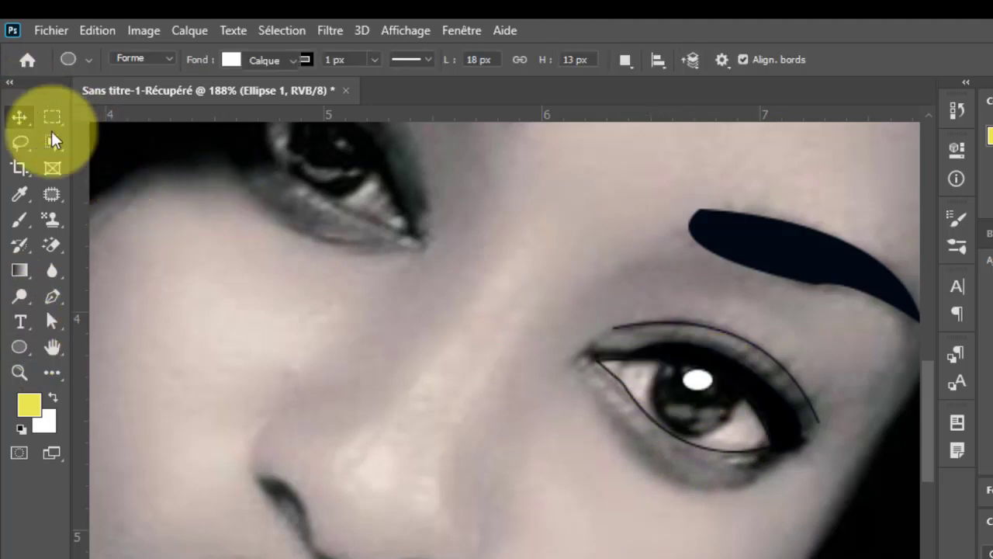
click(399, 405)
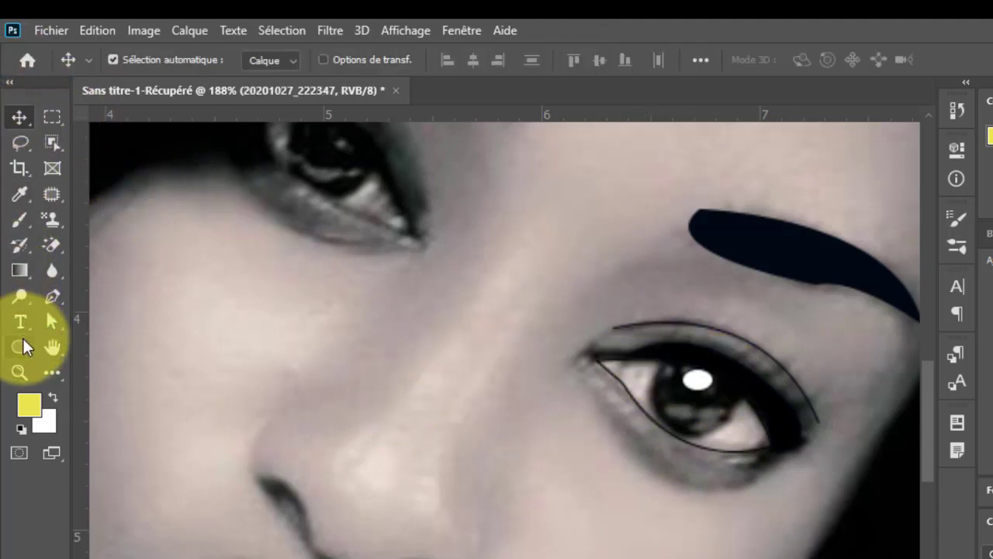
click(19, 347)
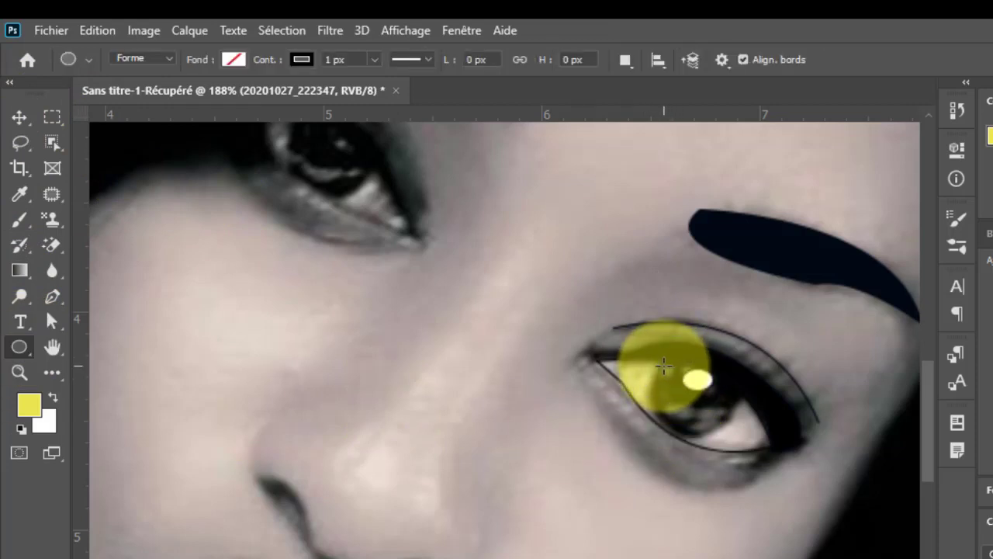
drag(665, 366, 668, 372)
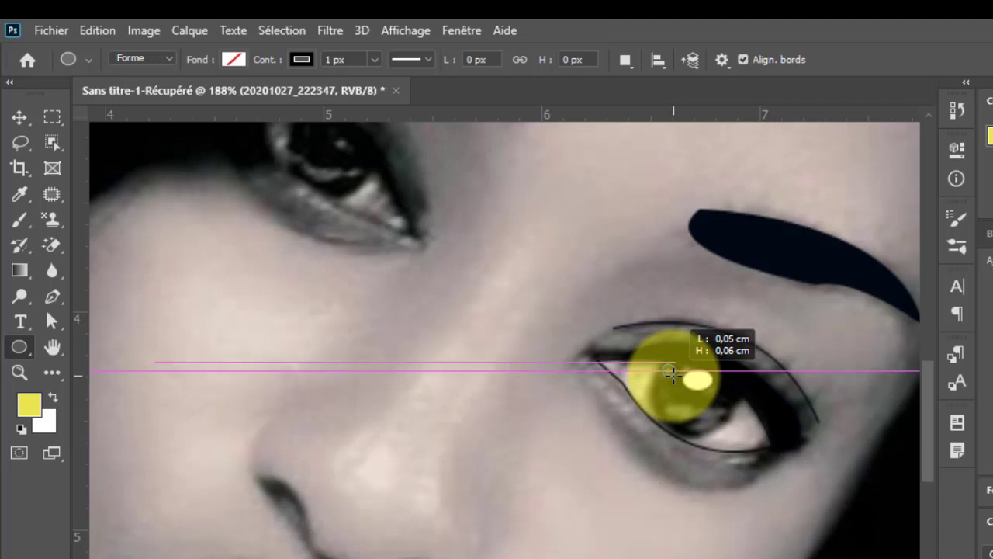
drag(672, 374, 672, 375)
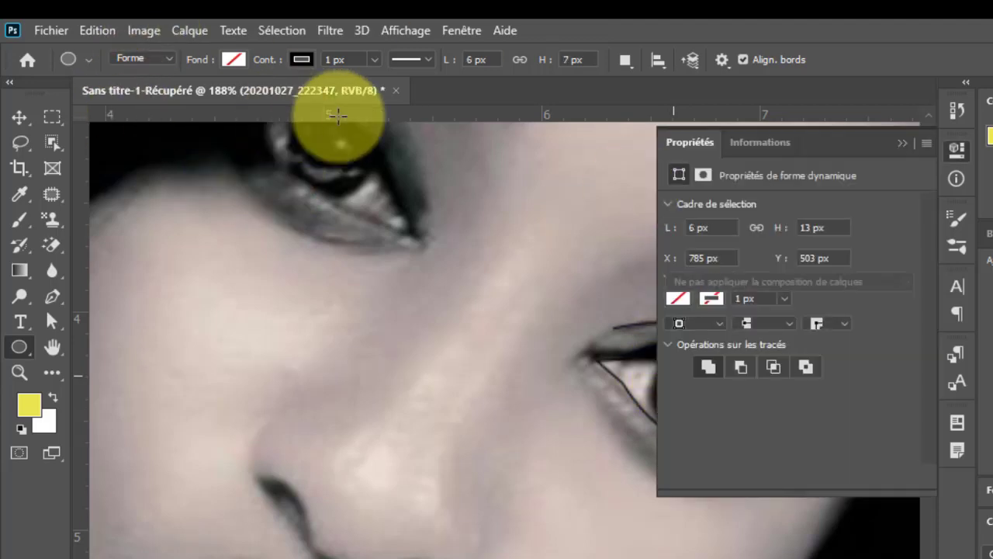
click(903, 142)
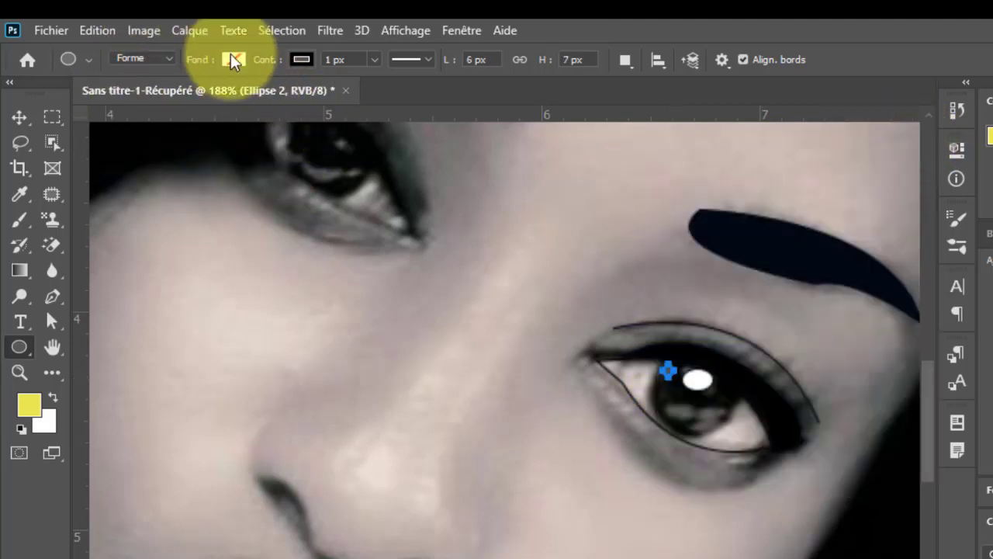
- Fill the small second reflection ellipse with white
click(233, 59)
click(196, 163)
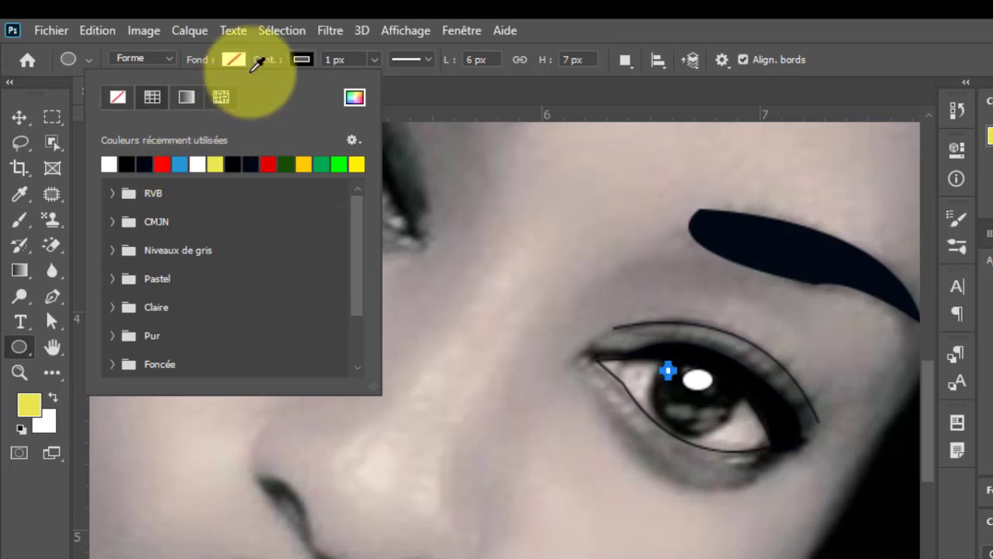
click(233, 55)
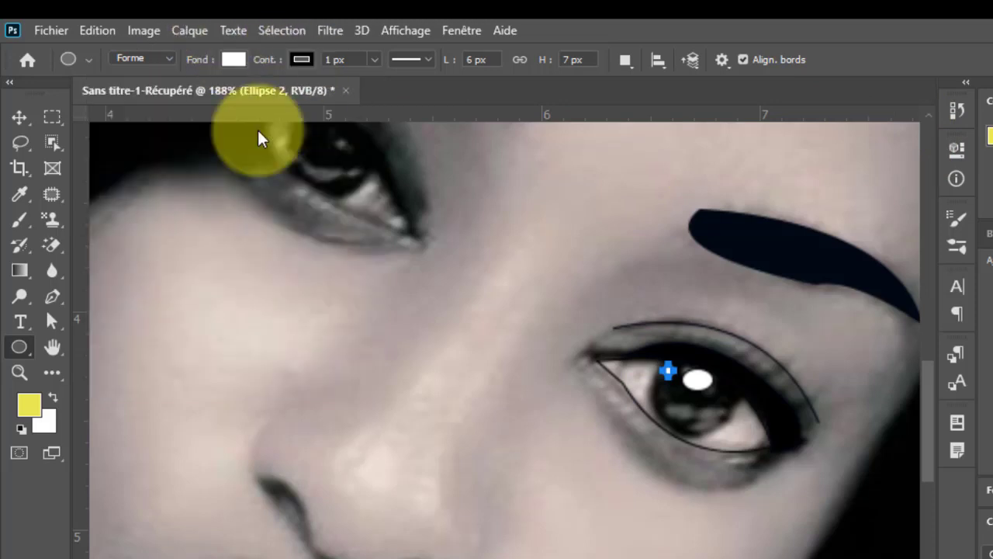
- Reselect the photo layer and draw an unfilled ellipse about 42 by 43 px around the eye's iris
click(20, 117)
click(747, 392)
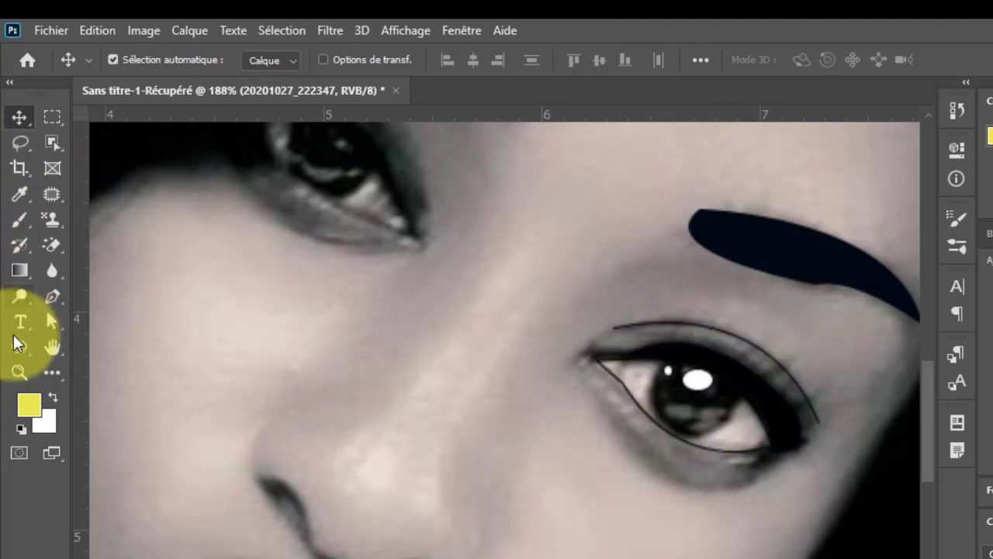
click(22, 346)
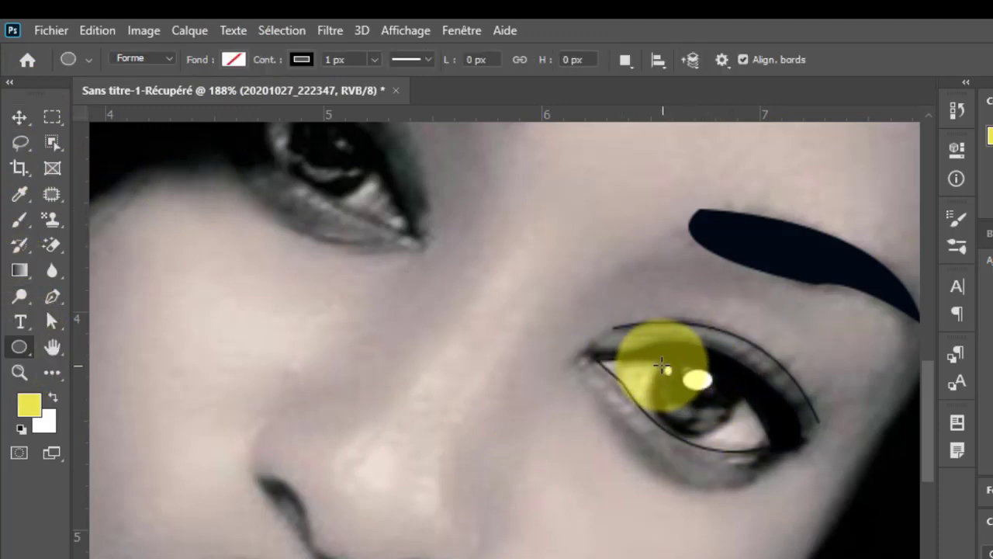
drag(658, 361, 729, 436)
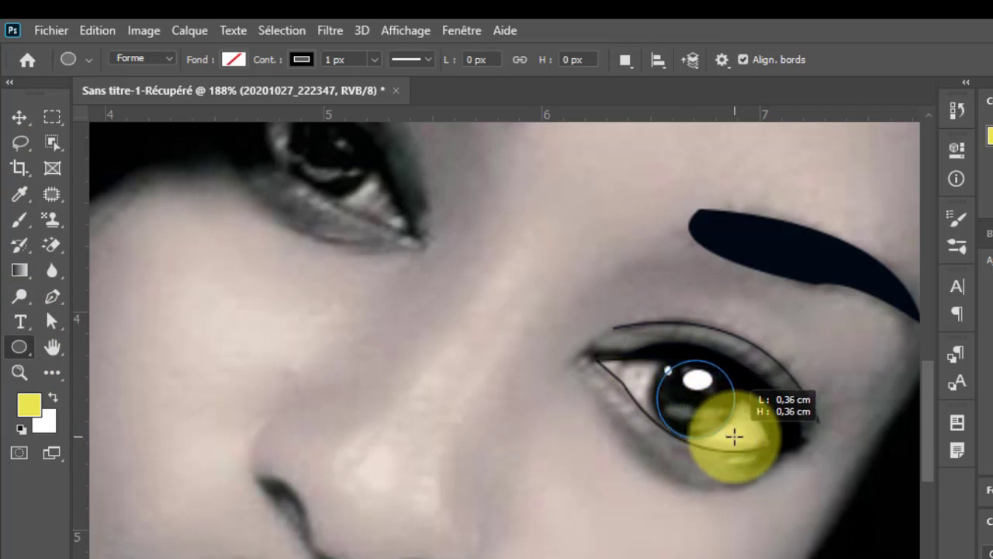
drag(734, 437, 734, 437)
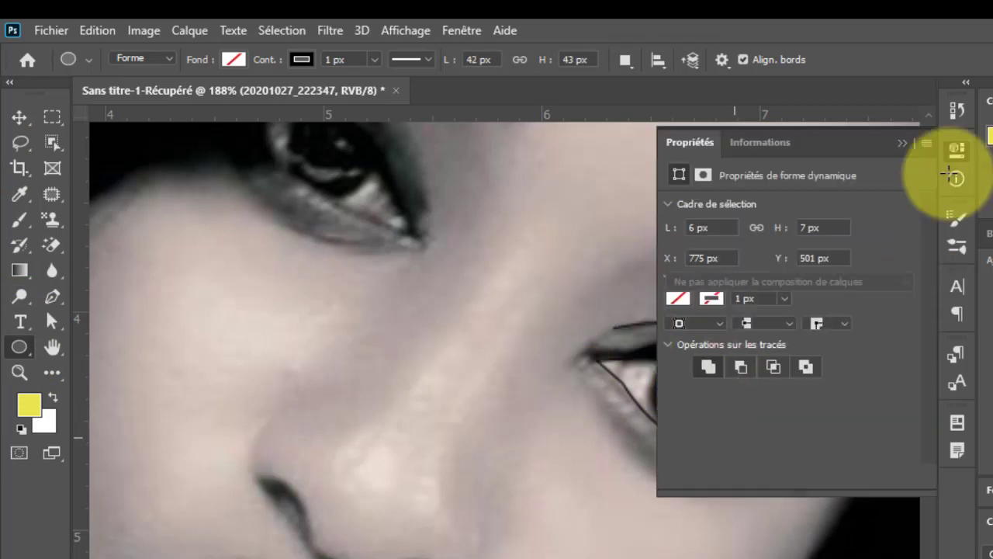
click(902, 145)
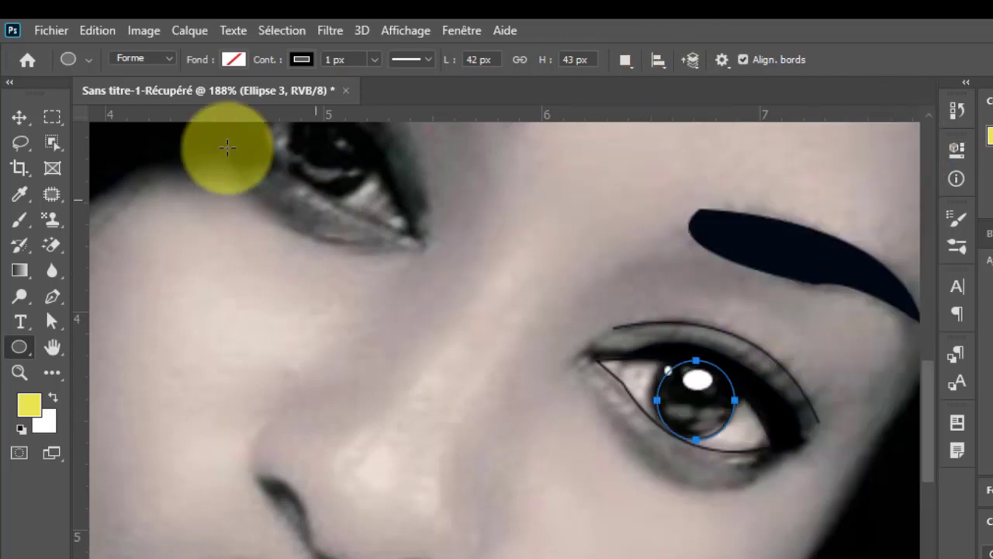
- Distort the iris ellipse with Free Transform to about 46 by 39 px so its outline follows the tilted iris
click(19, 116)
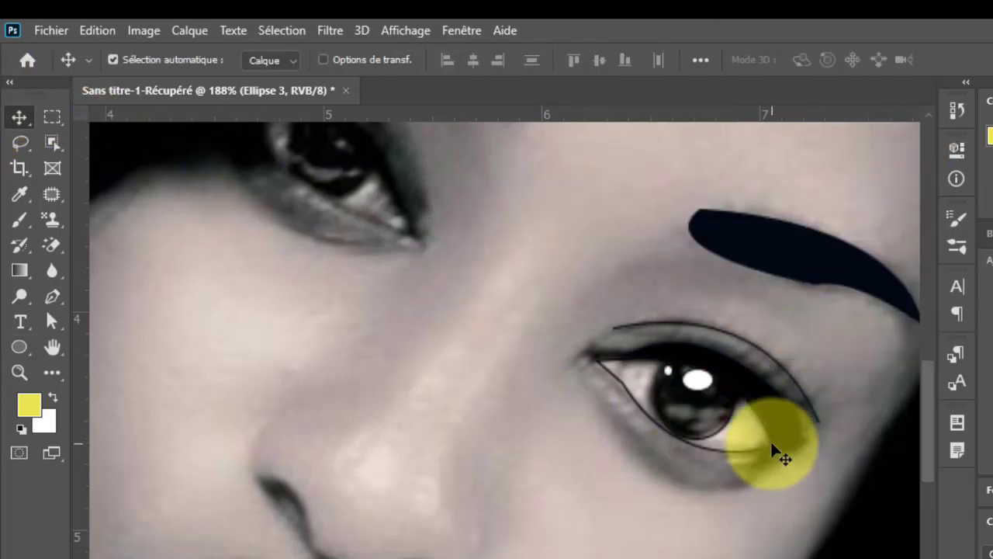
key(ctrl)
key(ctrl+t)
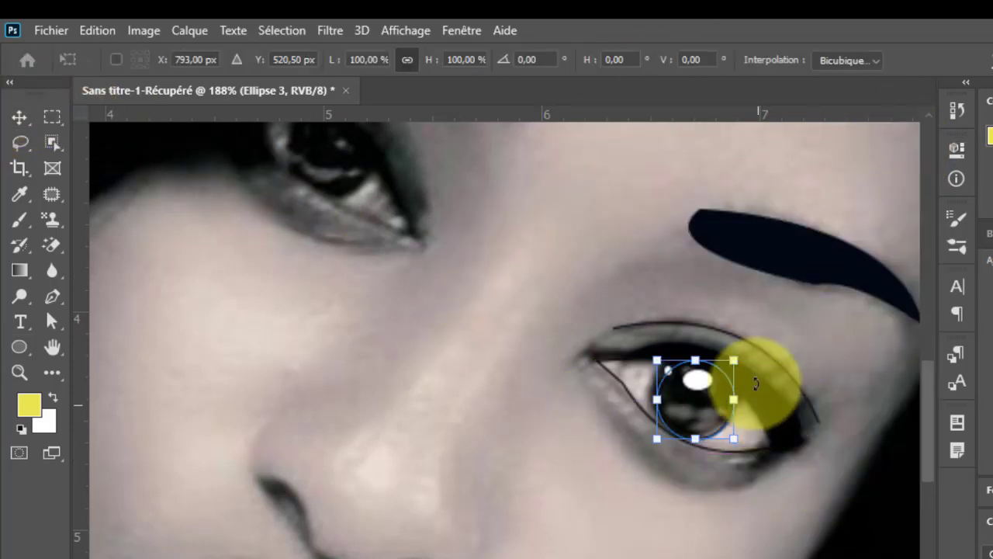
drag(737, 360, 649, 392)
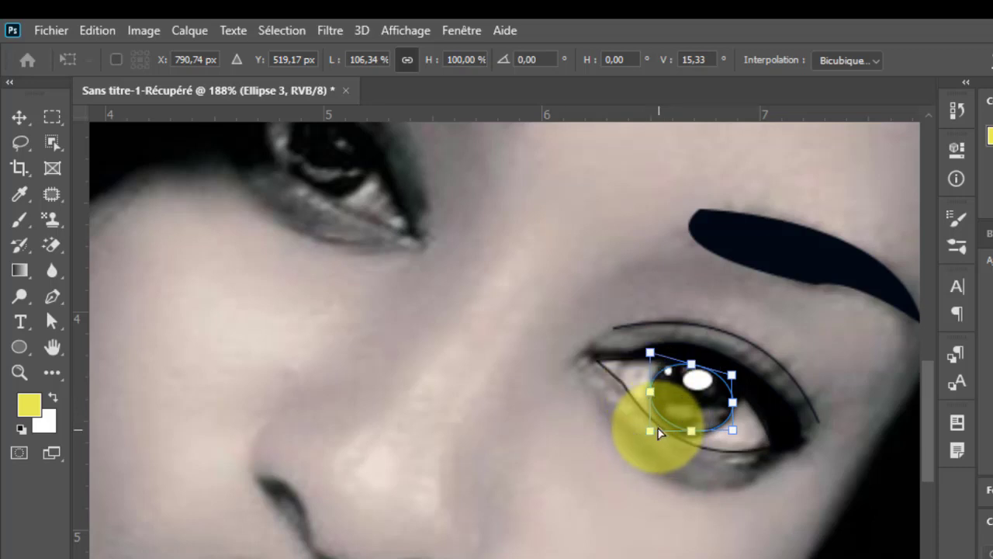
drag(654, 437, 665, 432)
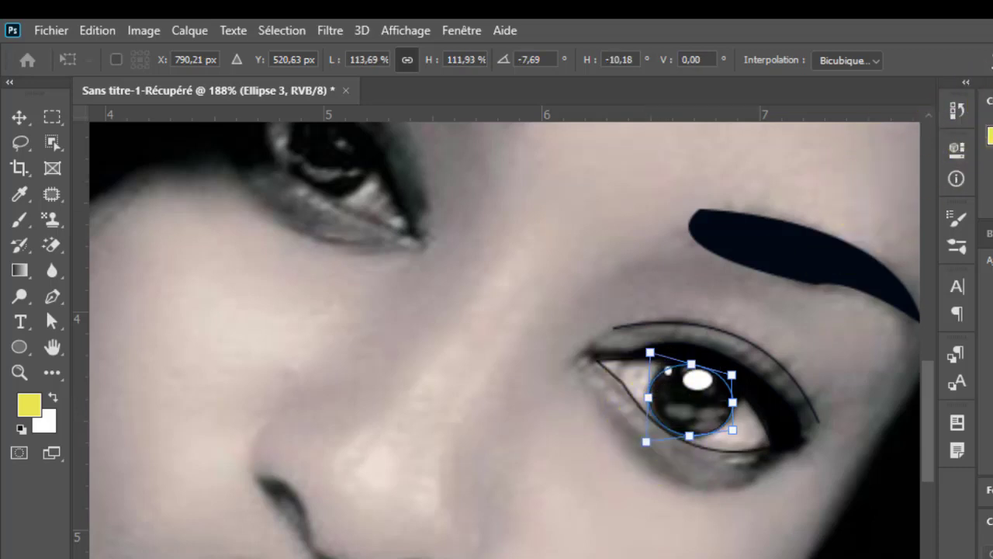
key(Return)
- Fill the iris ellipse with a radial gradient running from black to the near-black colour #110e0e
click(20, 347)
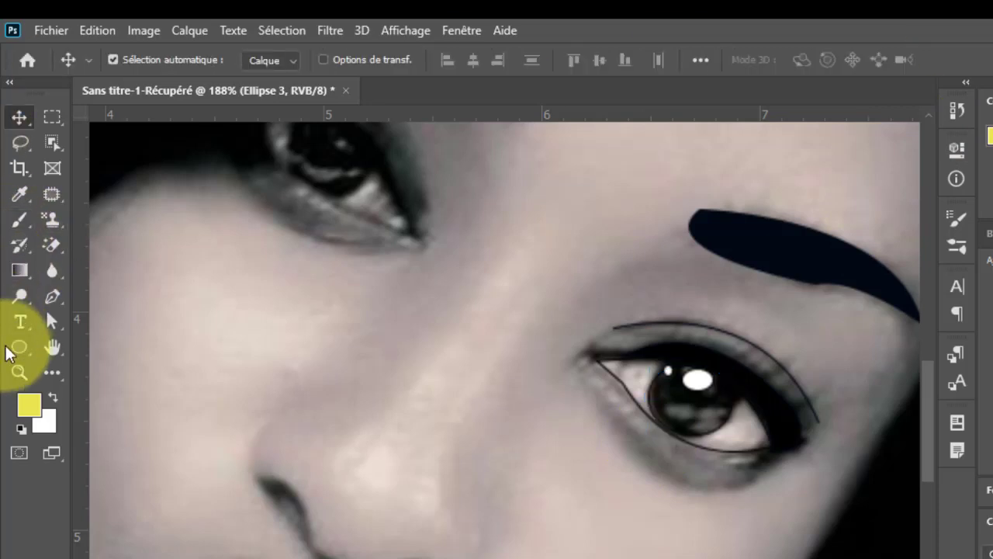
click(231, 59)
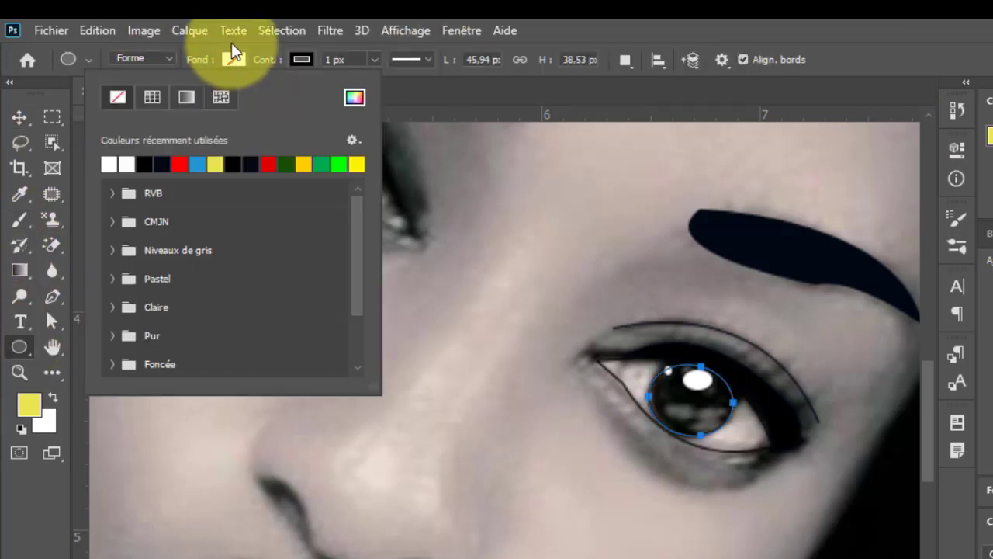
click(185, 96)
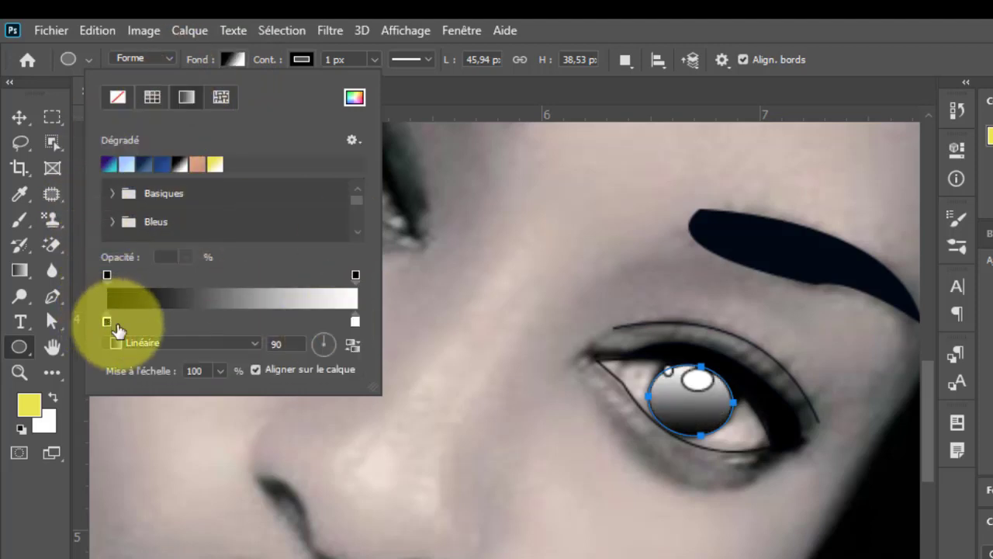
click(256, 344)
click(170, 370)
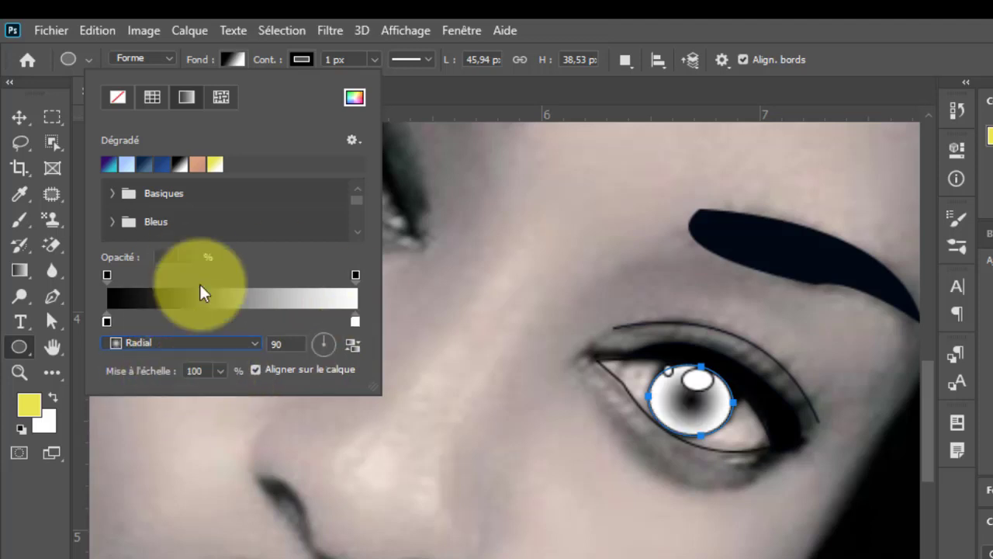
double_click(354, 322)
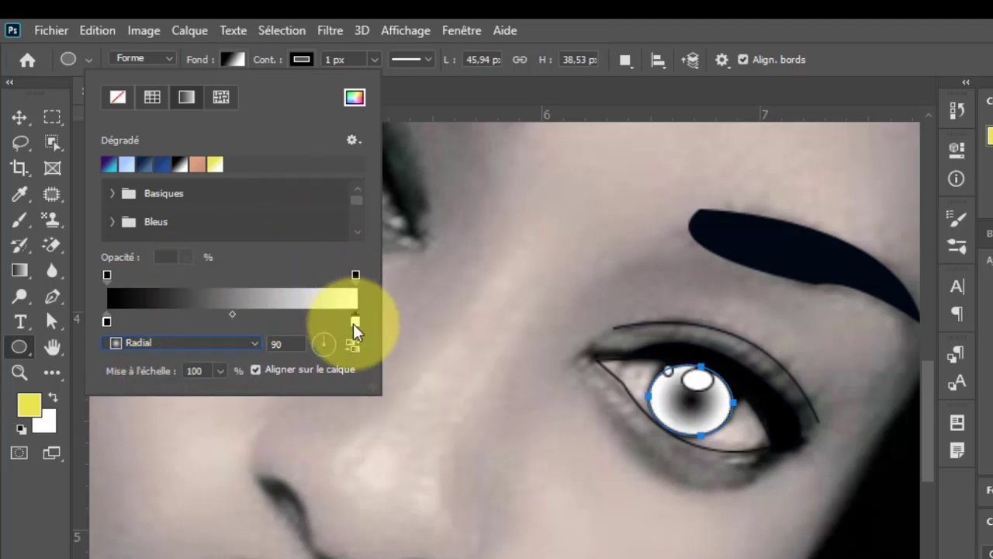
click(749, 414)
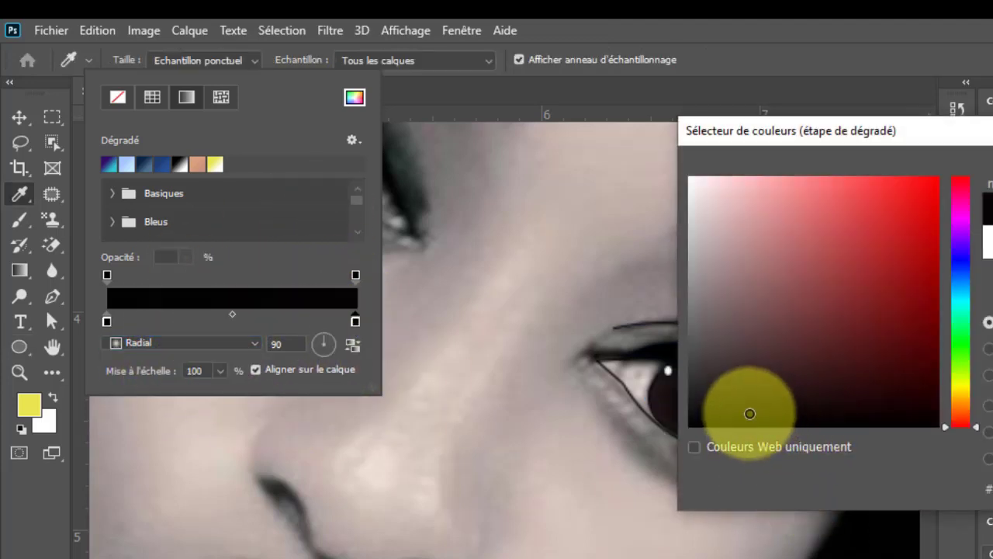
drag(749, 414, 745, 407)
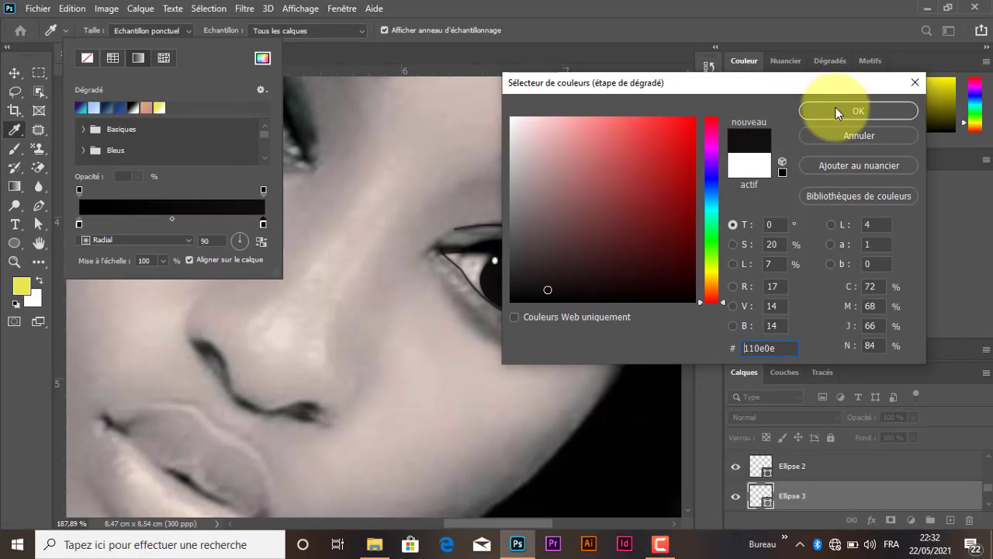
click(835, 111)
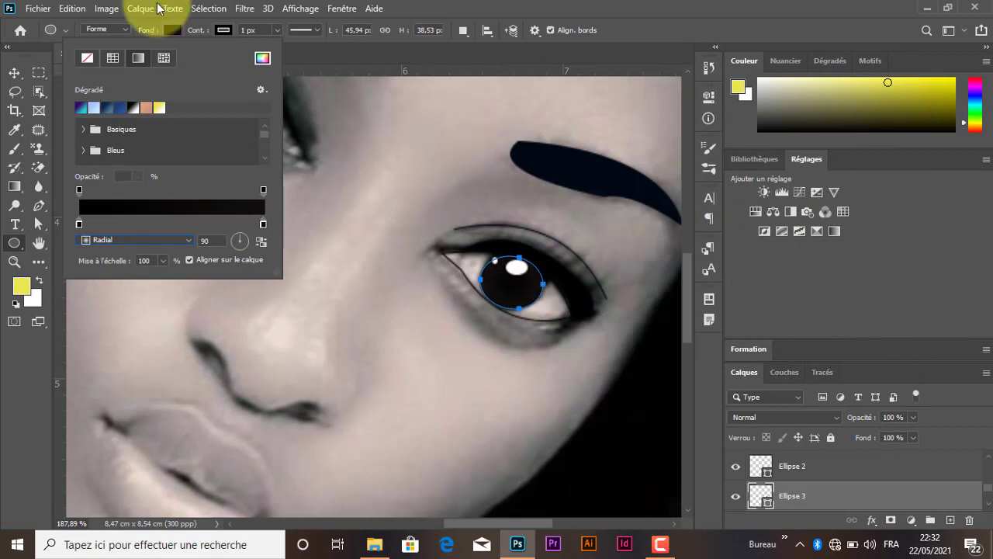
- Select the eye outline shape Forme 5 and fill it with white
click(15, 73)
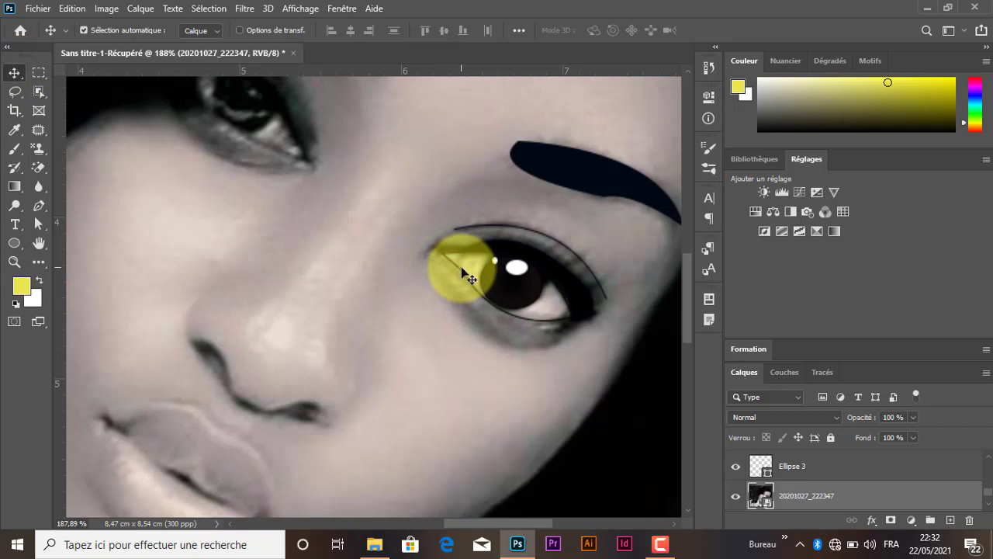
click(570, 317)
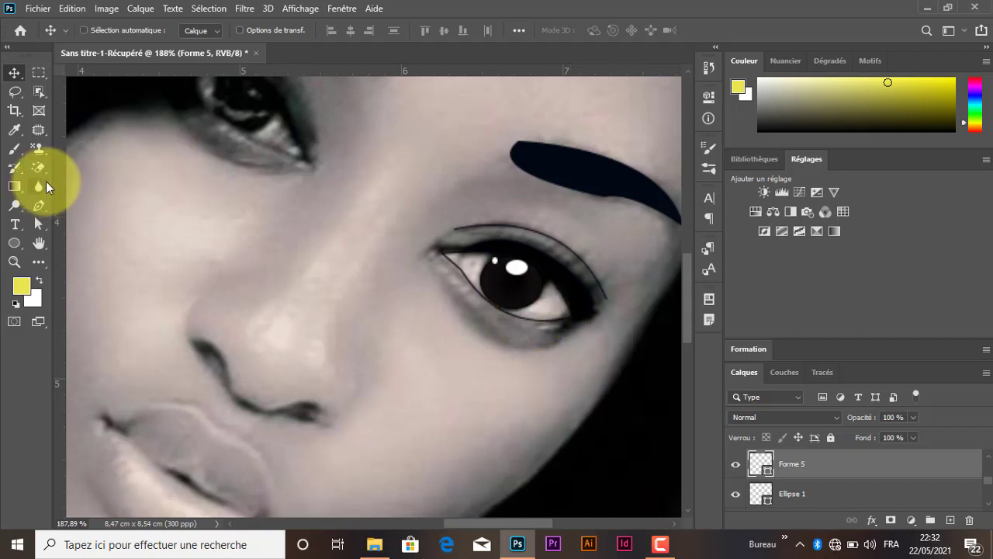
key(ctrl+t)
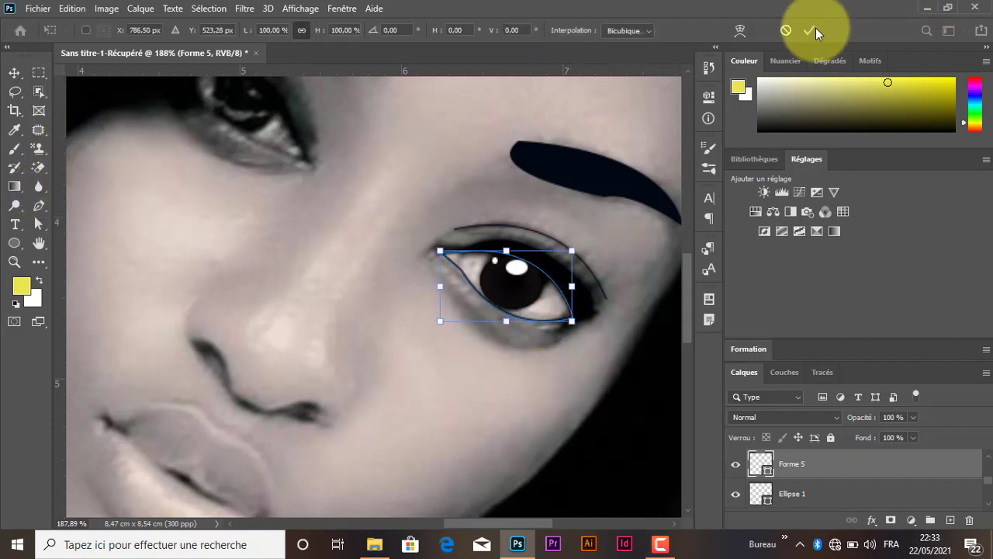
click(14, 73)
click(11, 243)
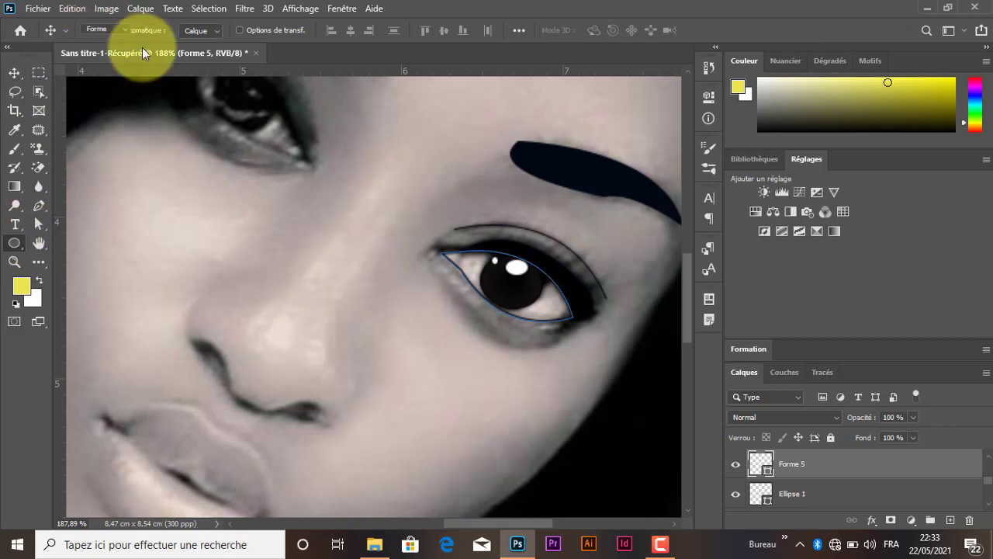
click(174, 29)
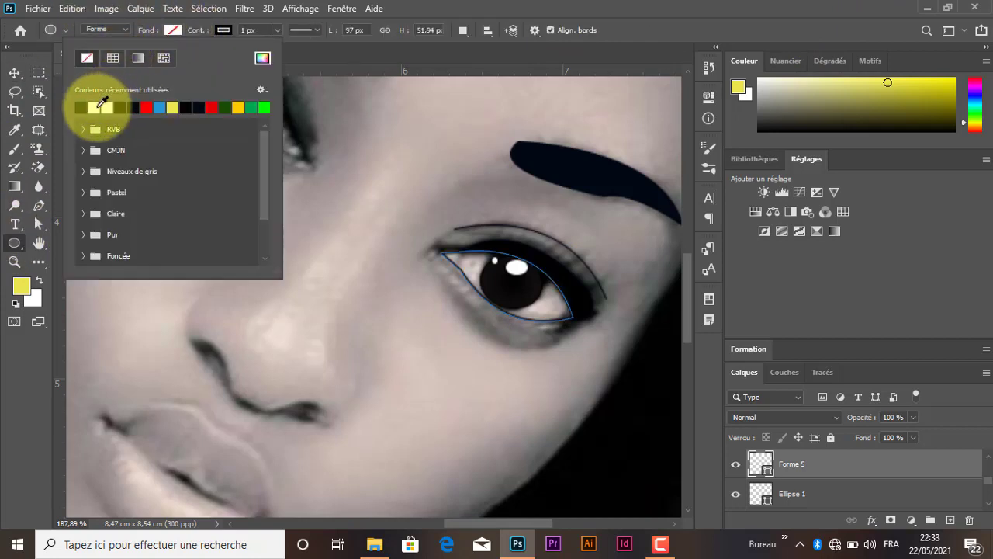
click(93, 108)
click(173, 32)
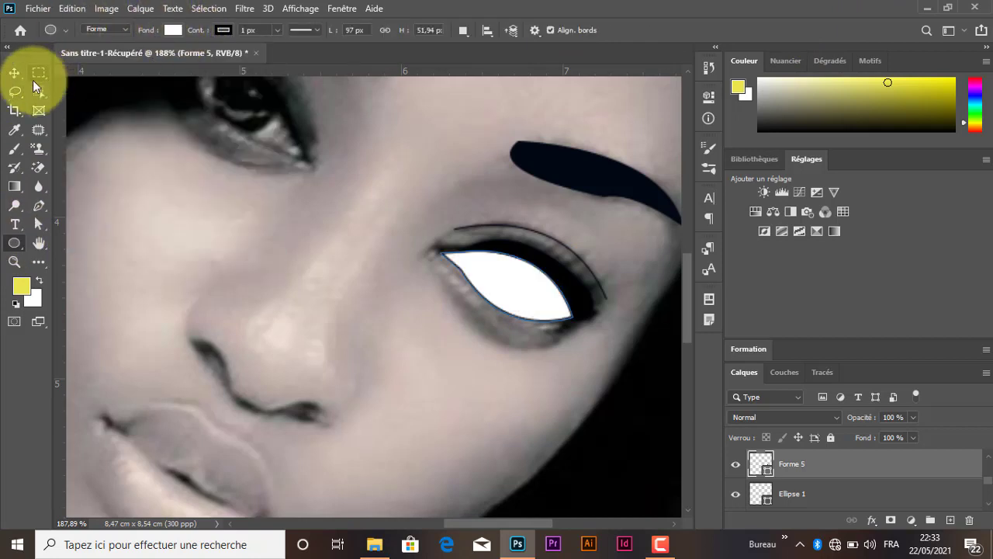
- Select the layers Ellipse 1, Ellipse 2 and Ellipse 3 together and move them above Forme 5
click(14, 72)
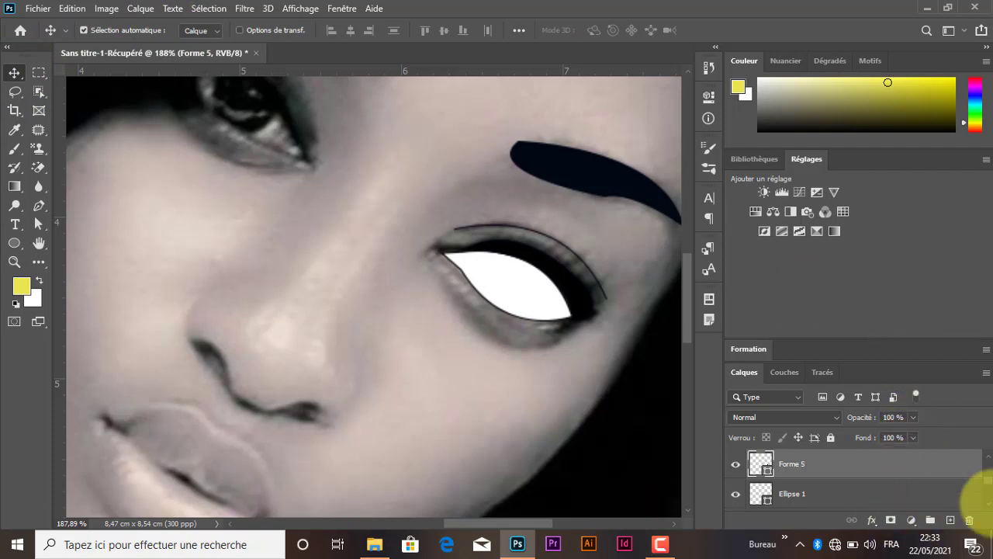
click(988, 504)
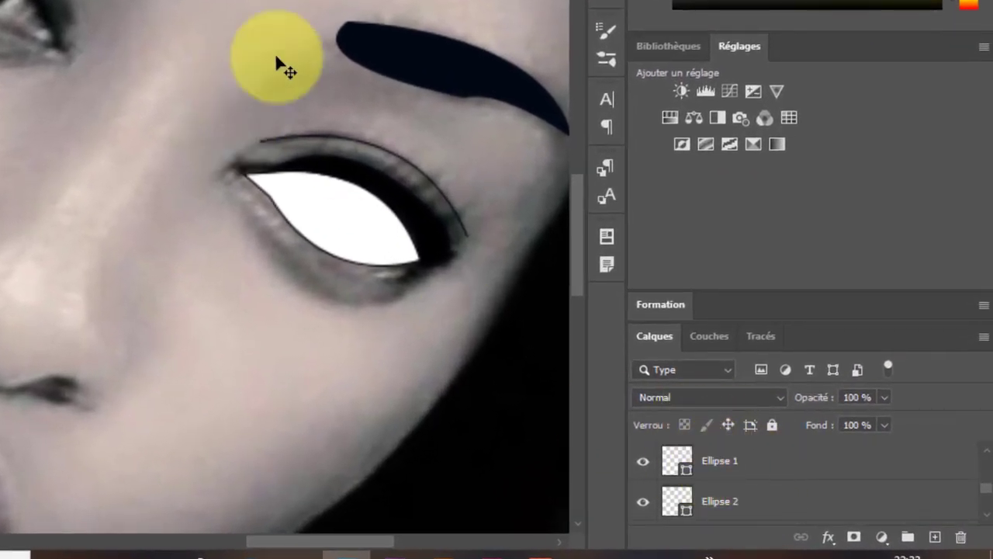
click(988, 518)
click(785, 506)
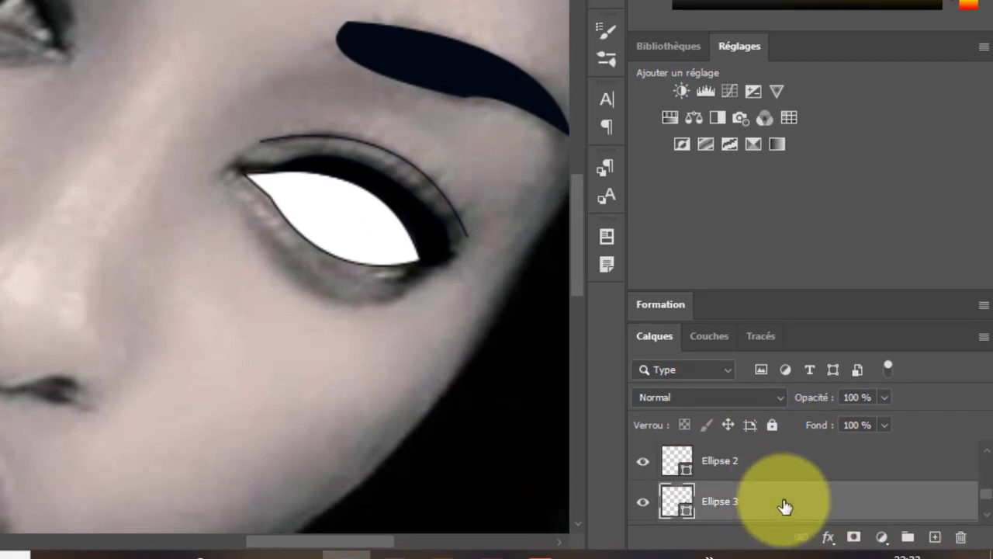
shift+click(982, 464)
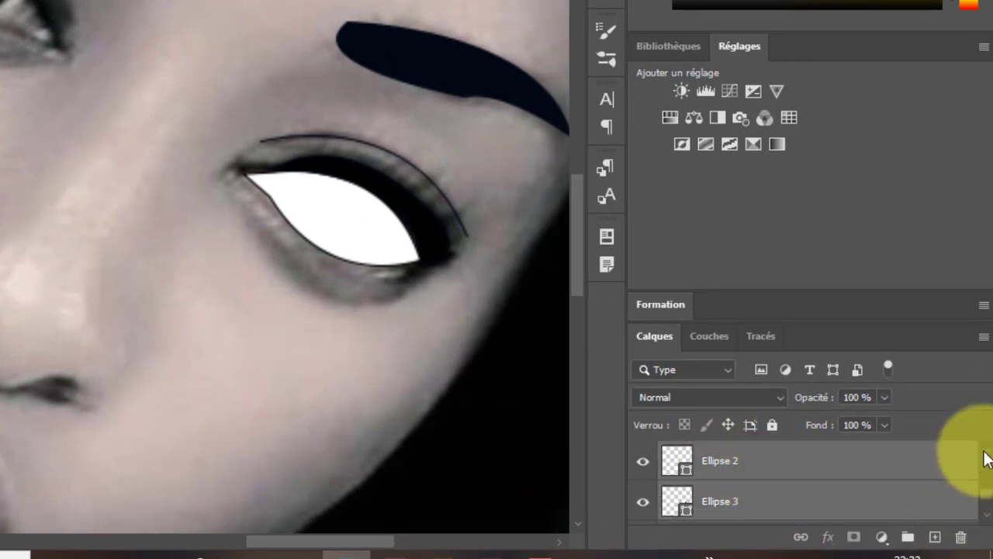
click(984, 459)
shift+click(970, 463)
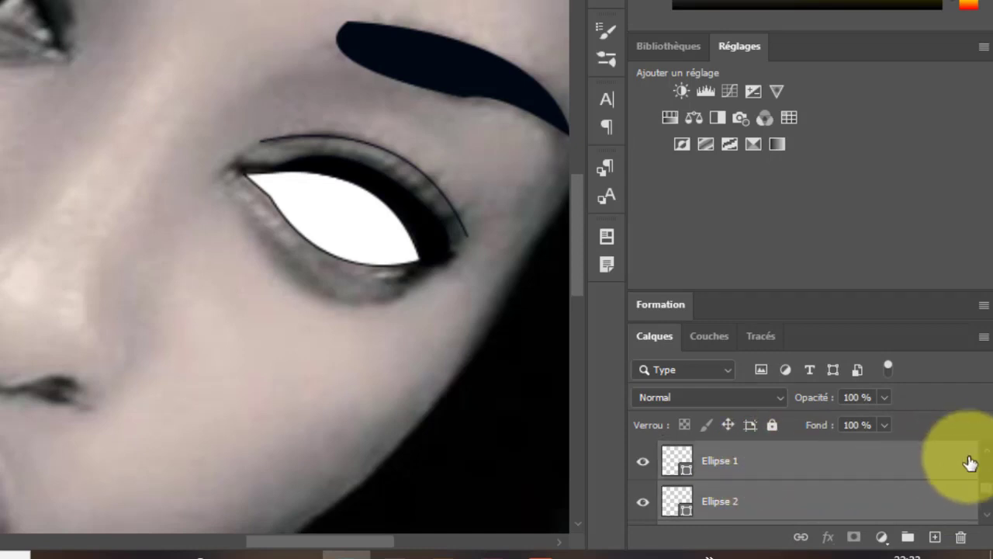
click(986, 454)
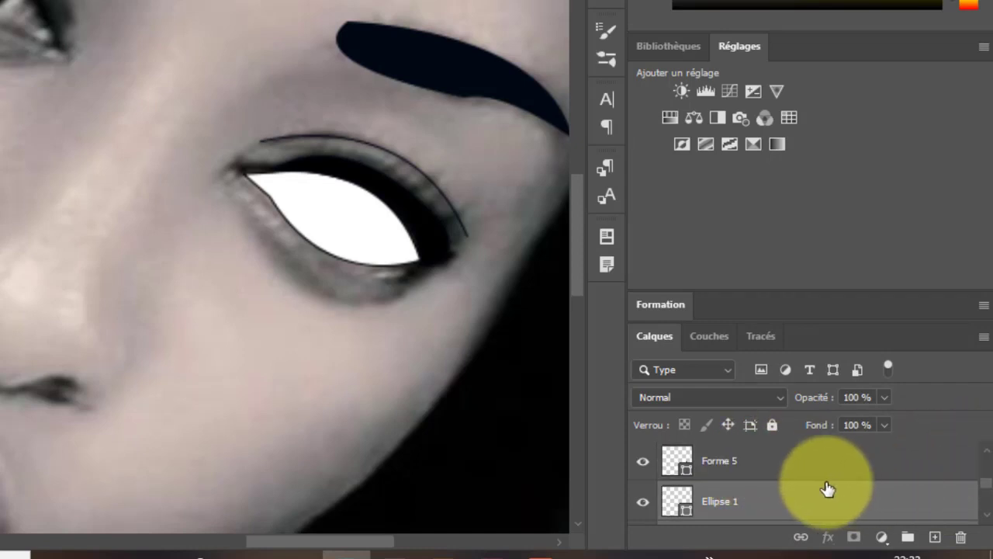
drag(765, 499, 752, 457)
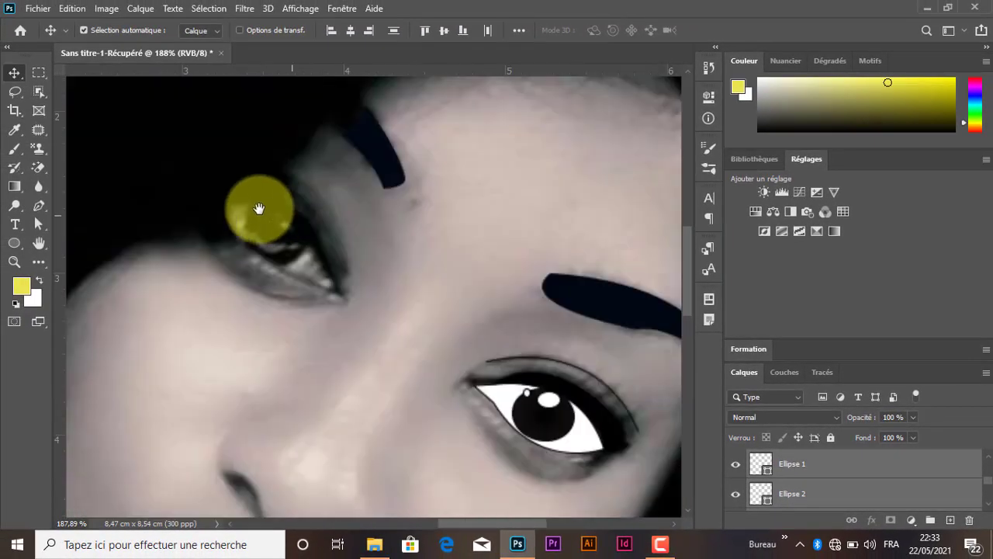
drag(259, 207, 274, 233)
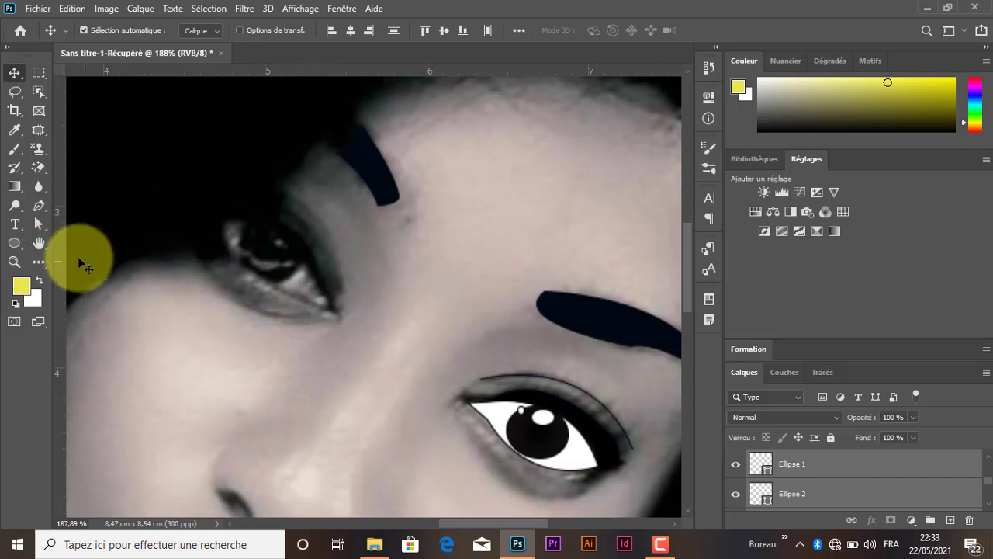
click(44, 206)
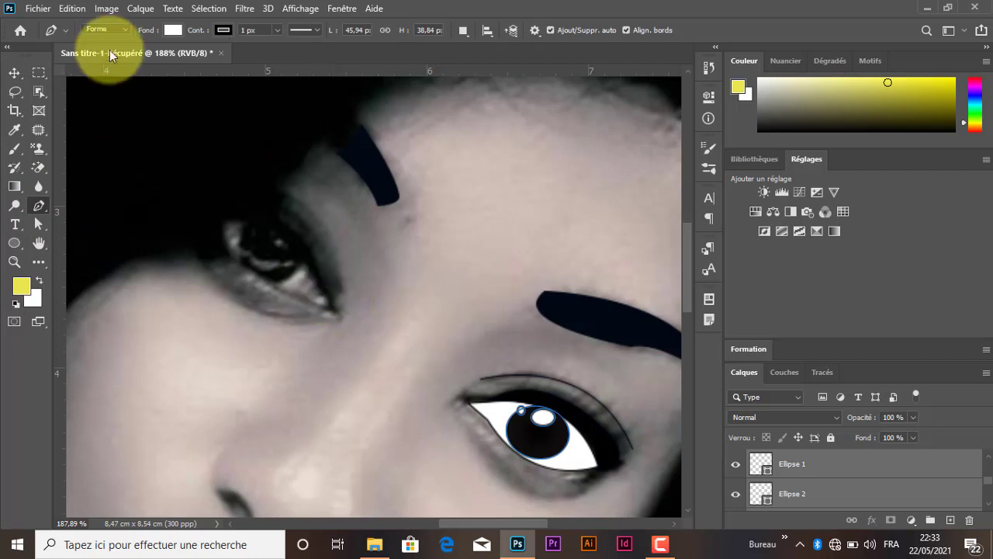
click(171, 30)
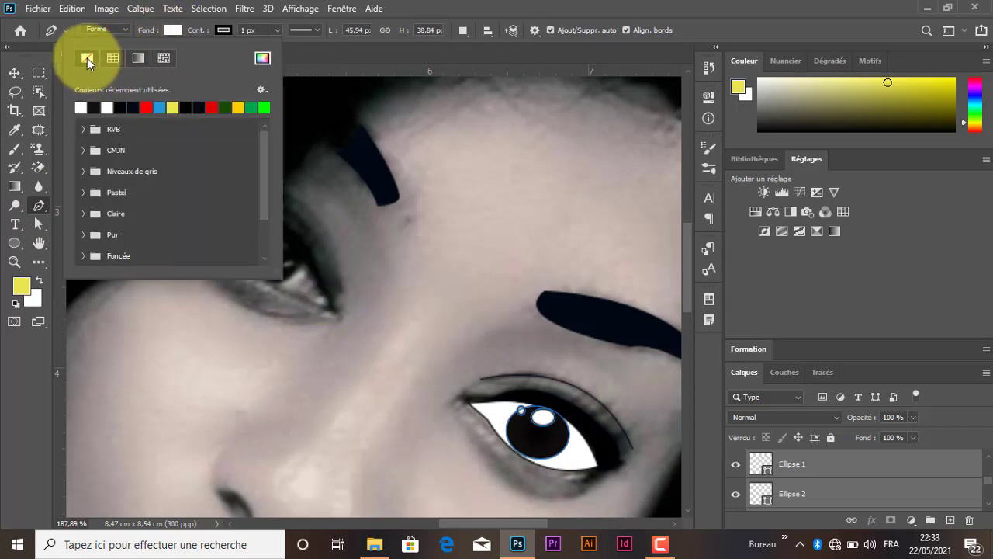
click(87, 57)
click(174, 31)
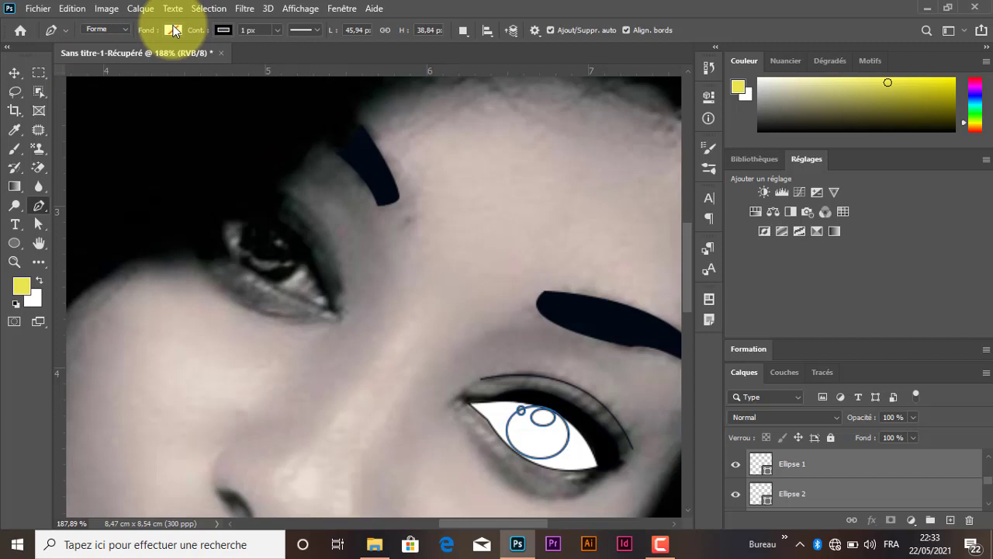
- Make the photo layer 20201027_222347 the active layer again
click(22, 73)
click(419, 198)
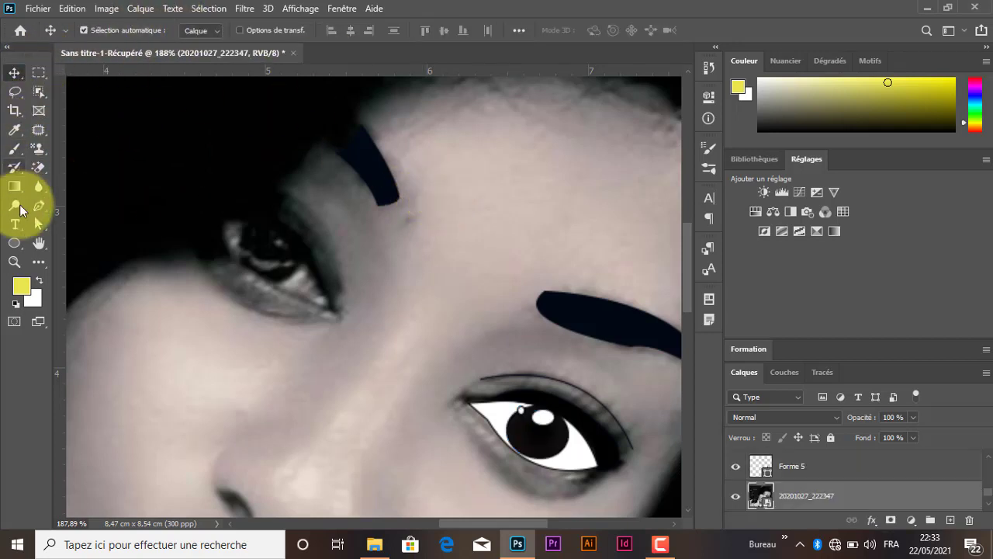
- Trace a closed upper-lid shape about 52 × 51 px over the untraced eye with the Pen tool
click(34, 205)
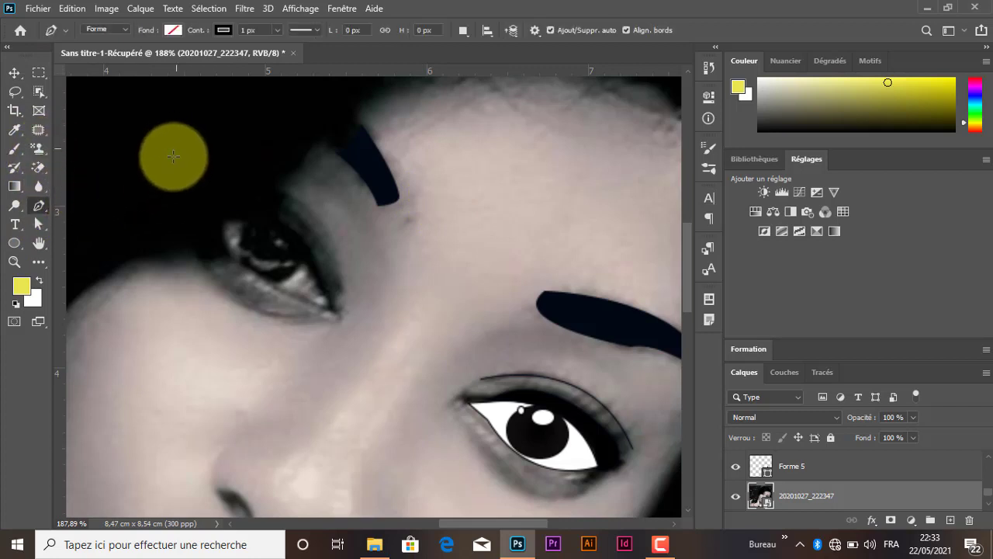
click(323, 288)
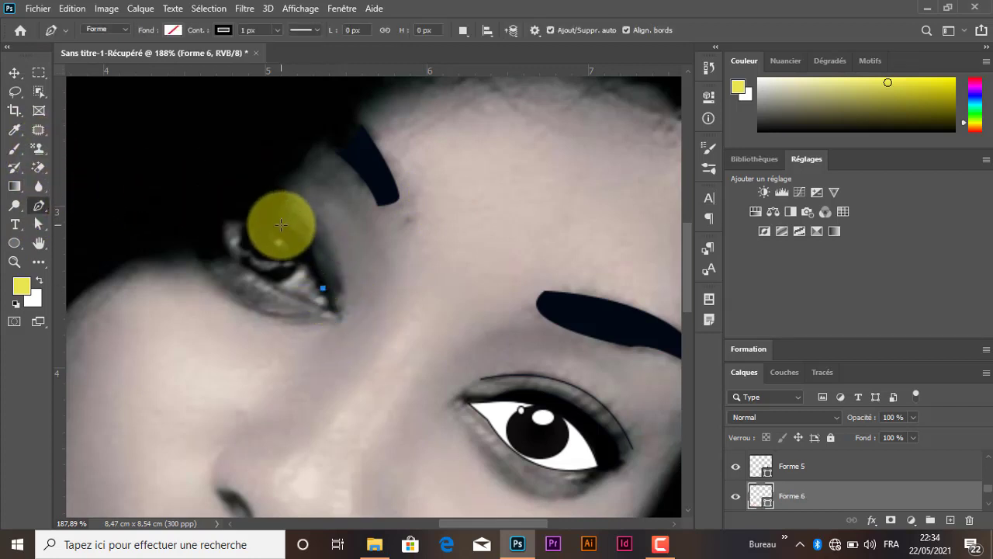
drag(255, 202, 241, 203)
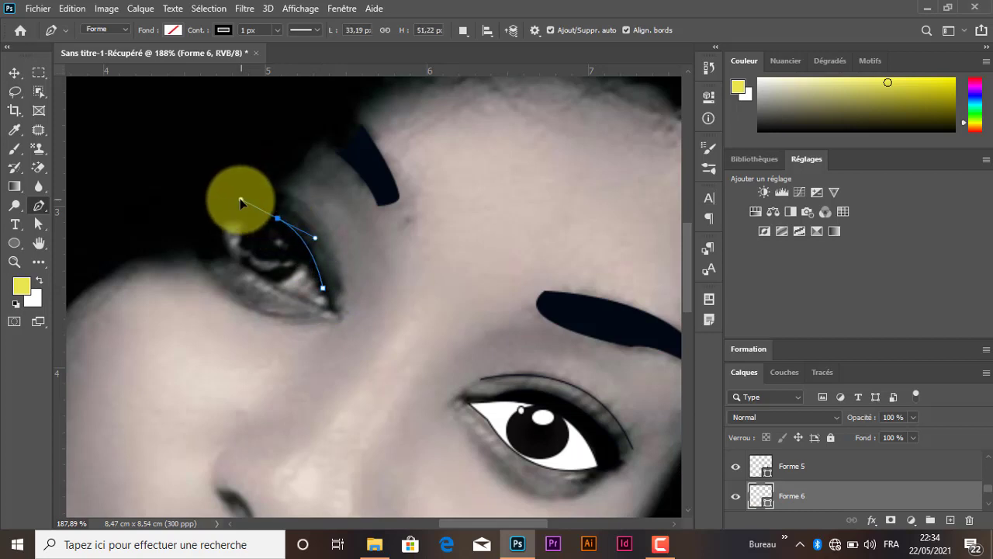
click(277, 218)
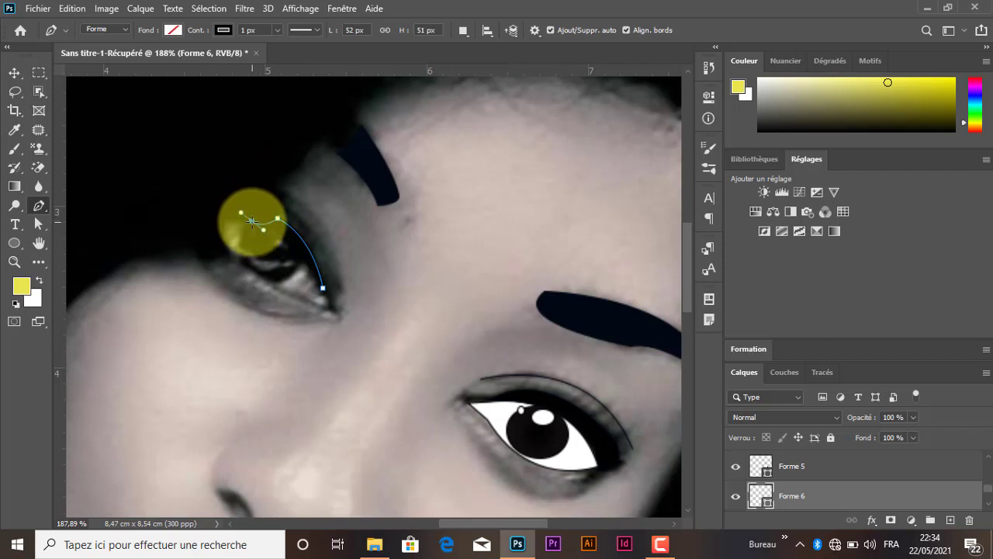
alt+click(252, 221)
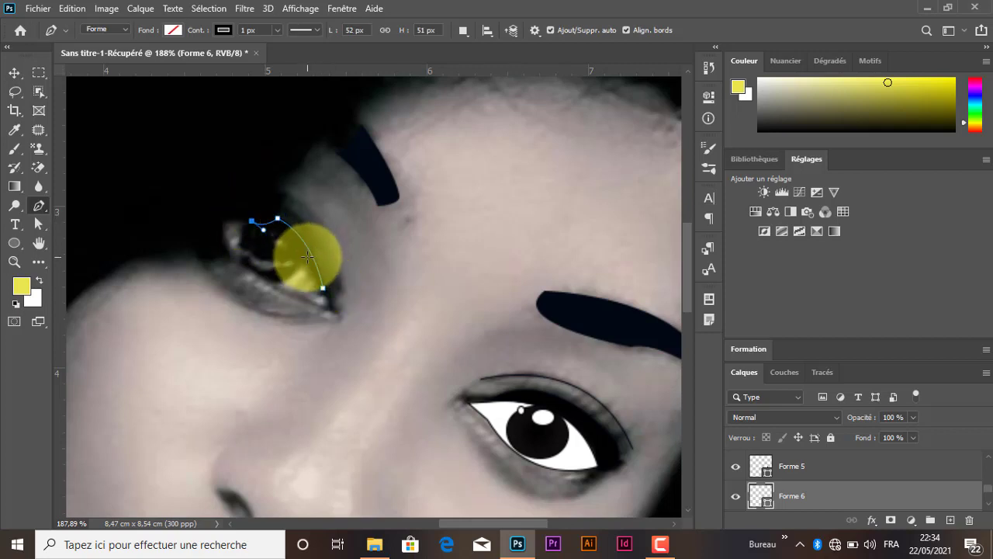
drag(307, 257, 319, 289)
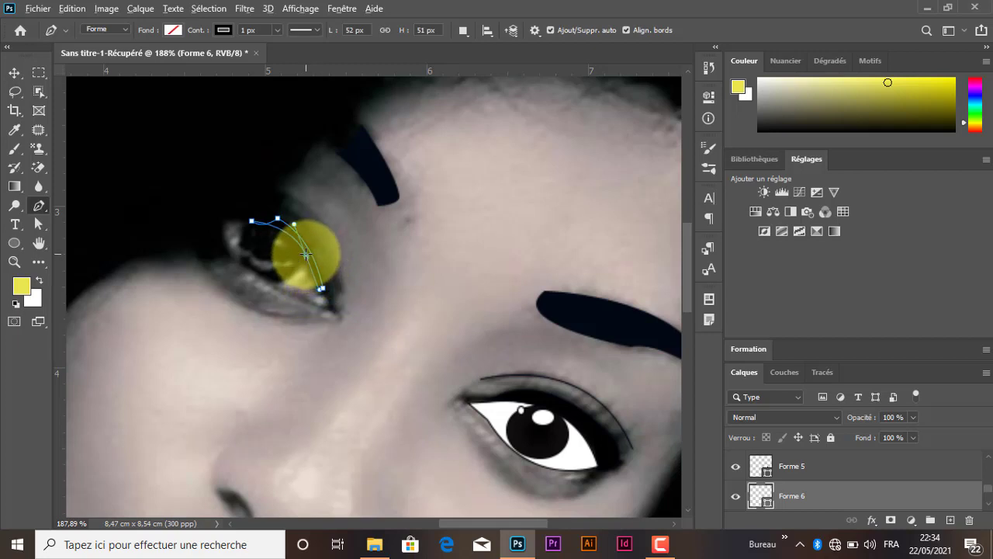
click(307, 257)
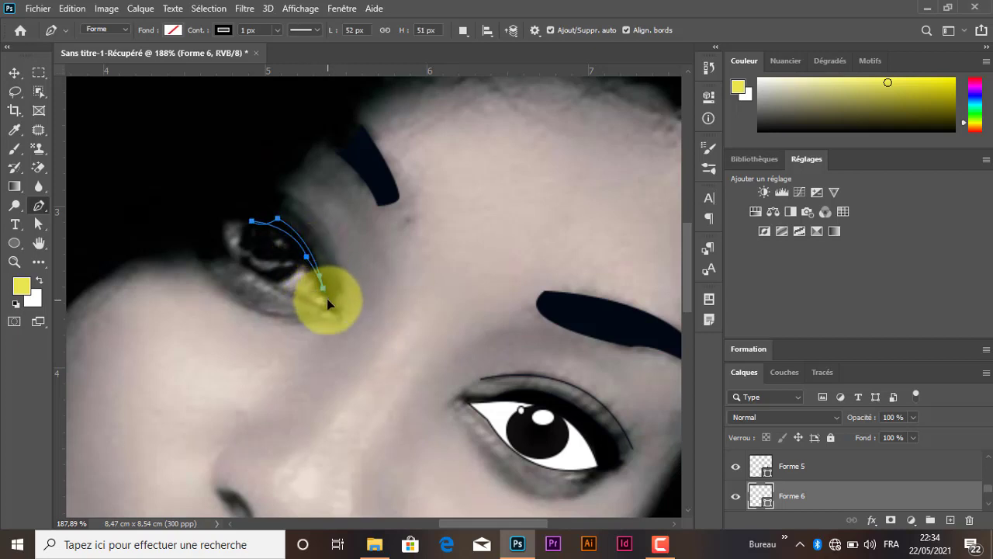
- Fill the new upper-lid shape with black and make the photo layer 20201027_222347 active again
click(172, 30)
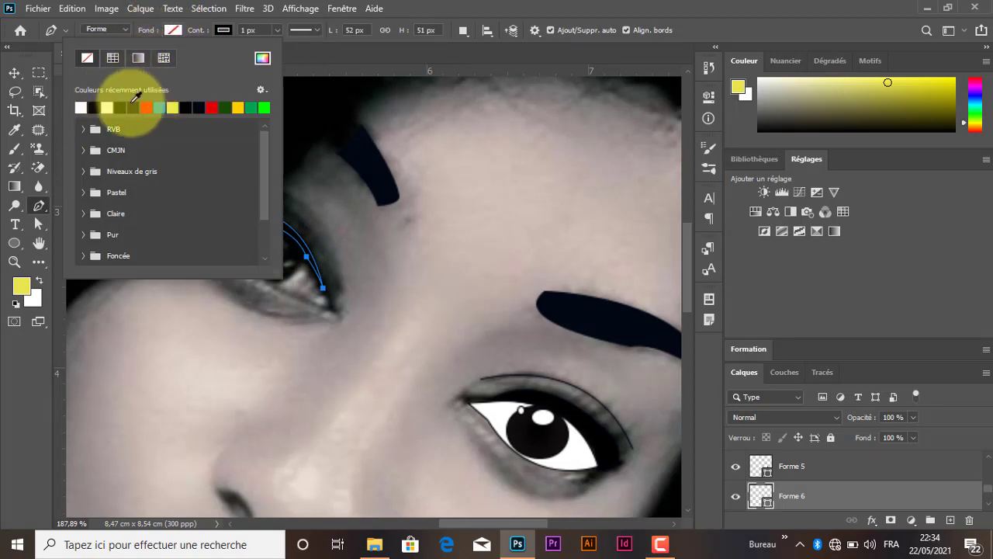
click(171, 31)
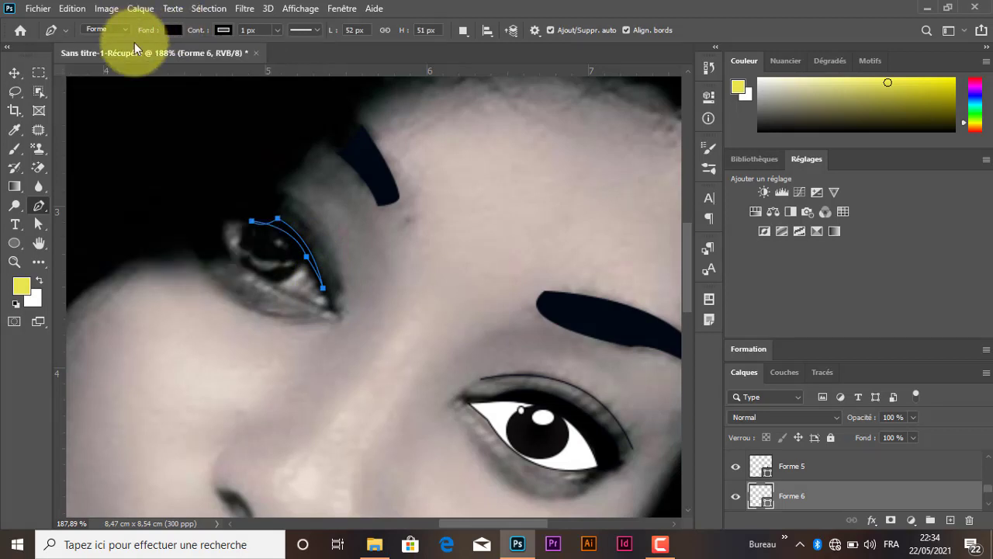
click(27, 69)
click(412, 284)
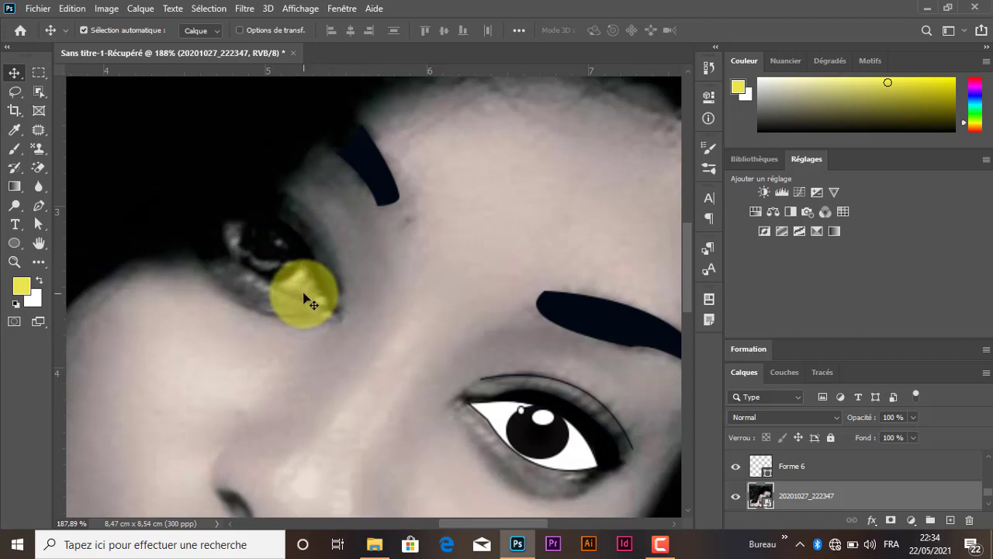
- Trace the closed outline of the same eye, about 75 px wide, with the Pen tool, and make the photo layer active again
click(39, 205)
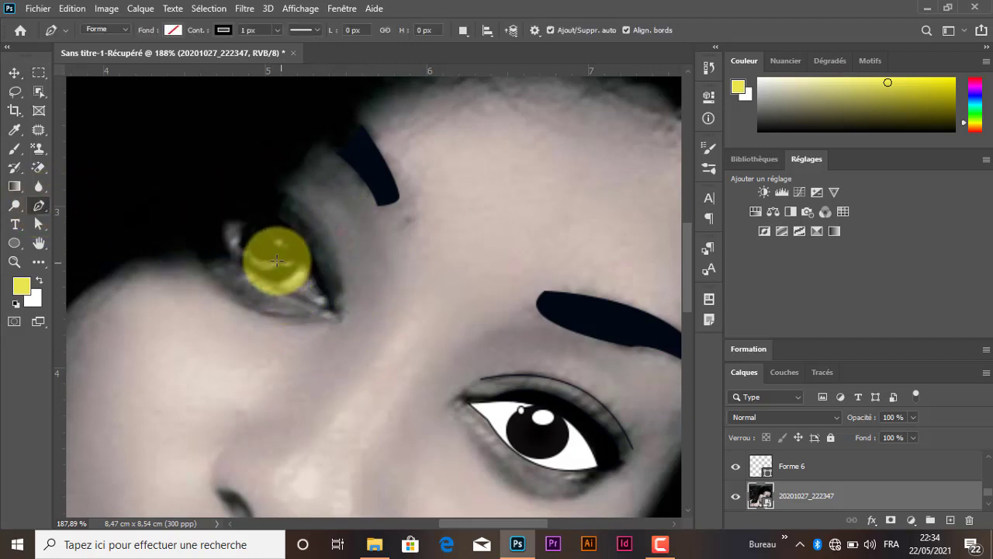
click(326, 307)
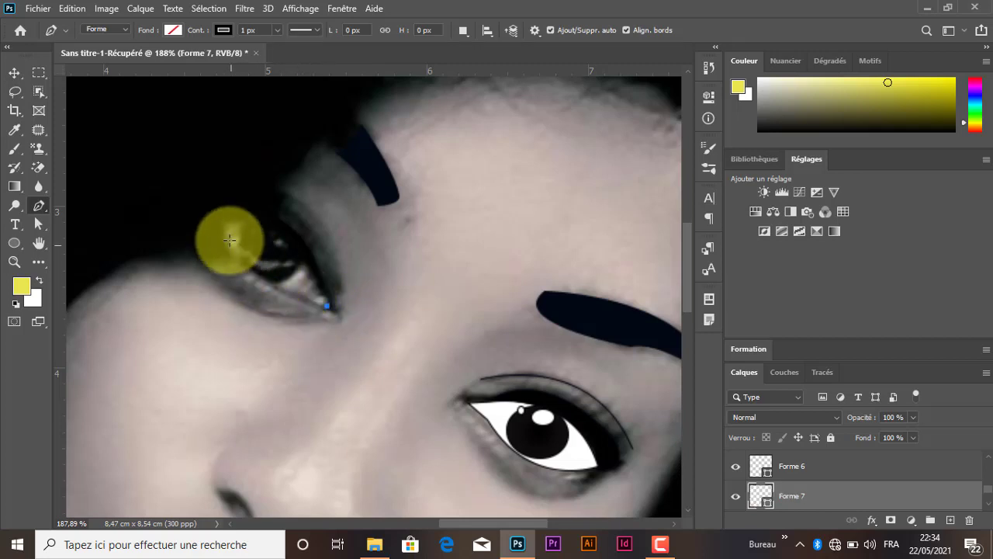
drag(224, 225, 220, 163)
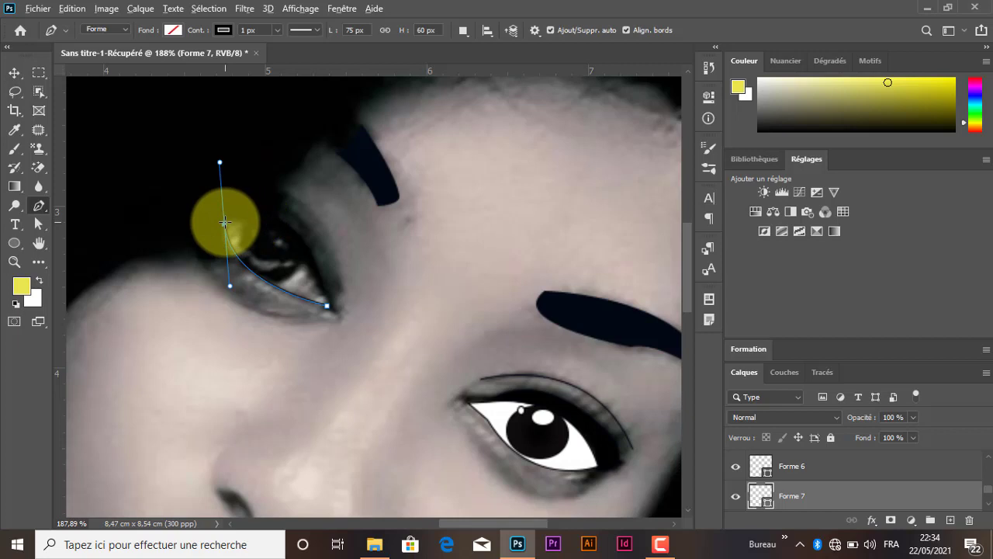
click(224, 223)
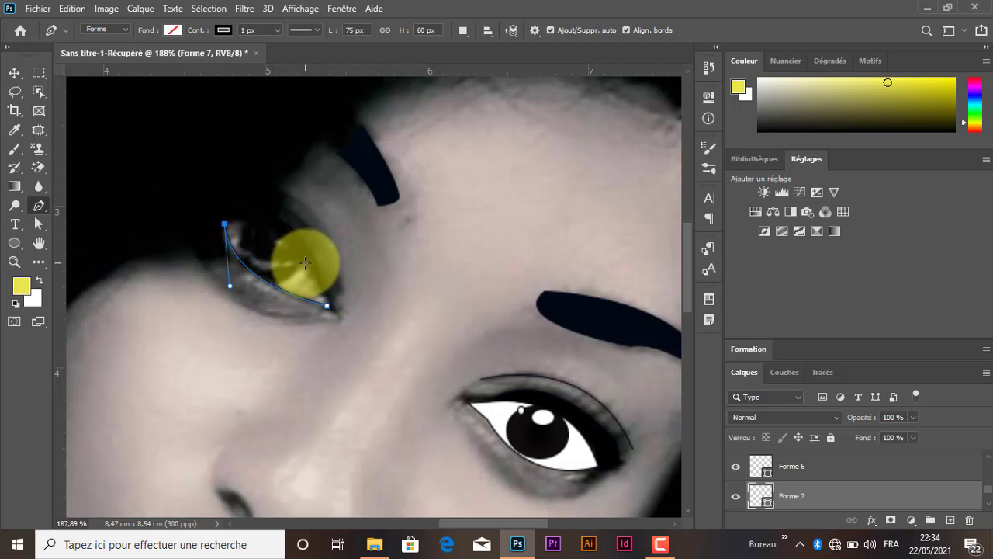
drag(320, 291, 329, 311)
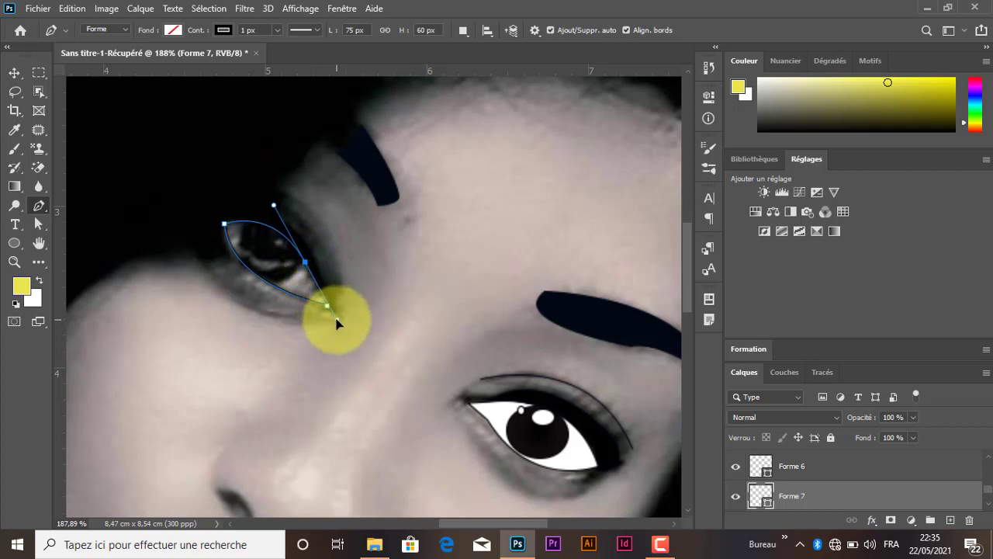
drag(337, 323, 337, 319)
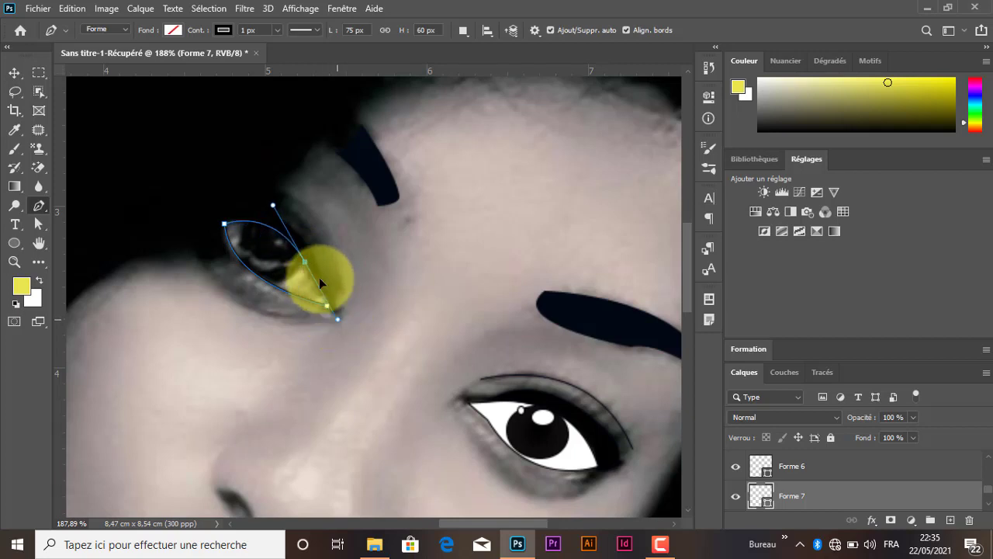
click(307, 266)
click(327, 316)
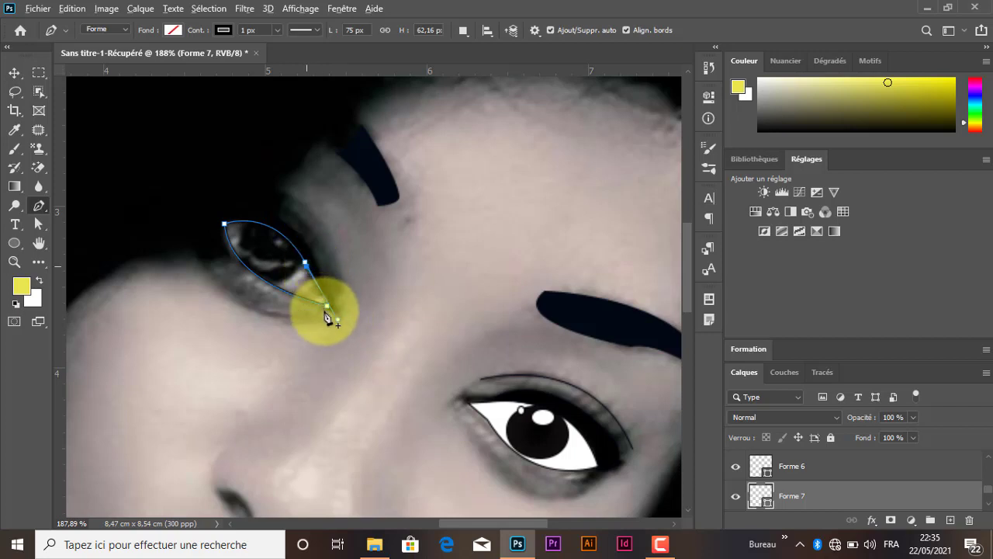
drag(328, 313, 321, 292)
click(309, 267)
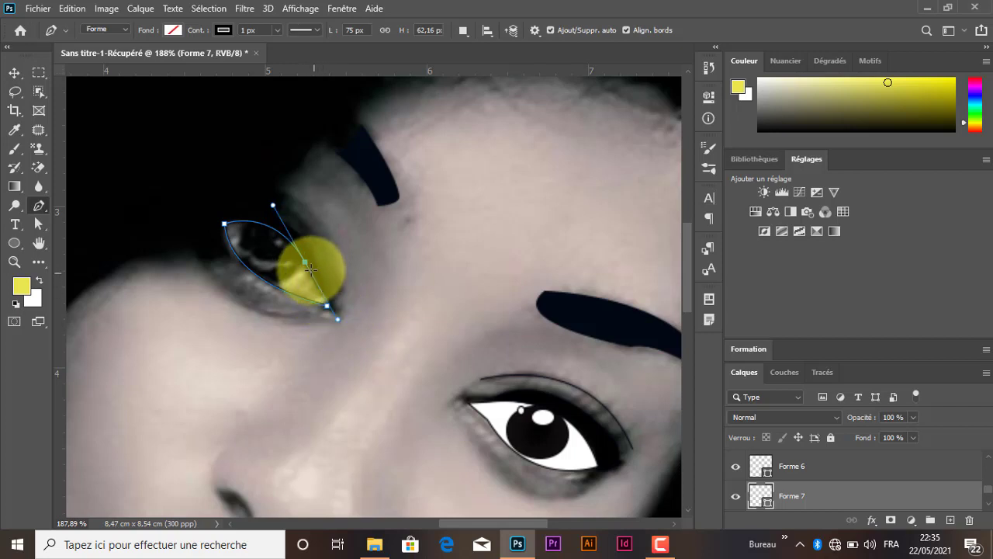
alt+click(306, 262)
drag(328, 306, 326, 317)
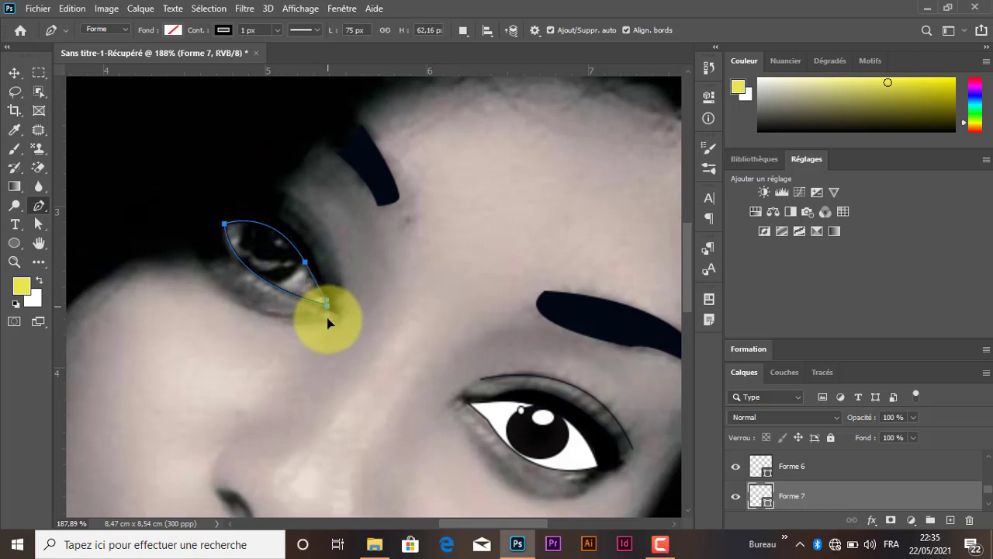
click(14, 72)
click(432, 229)
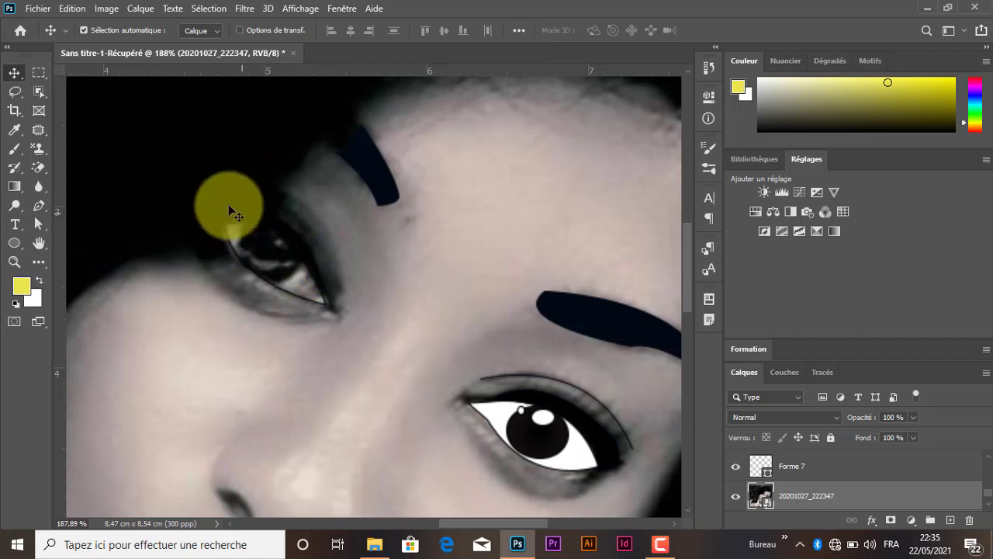
- Draw an 11 × 9 px ellipse over the iris highlight, fill it with white, and reselect the photo layer
click(39, 206)
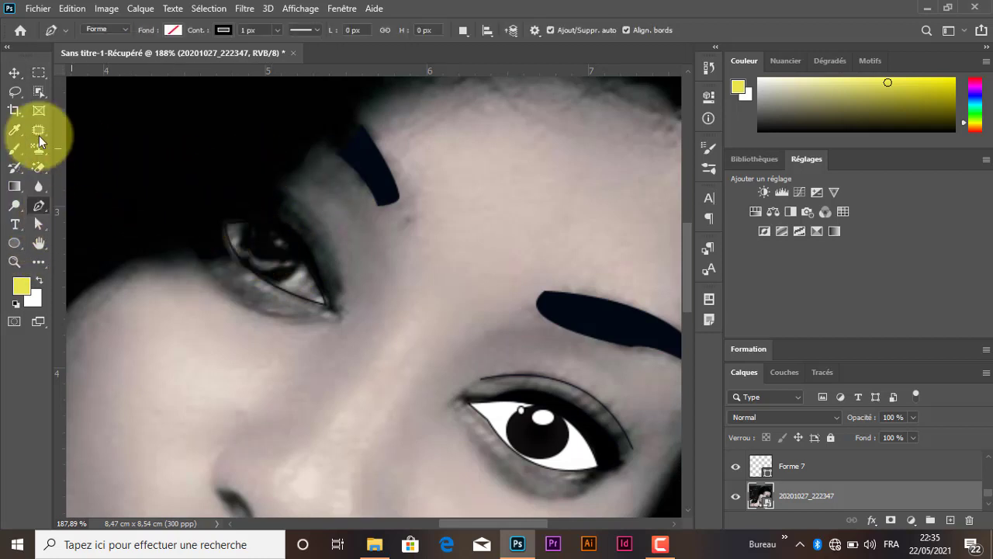
click(14, 242)
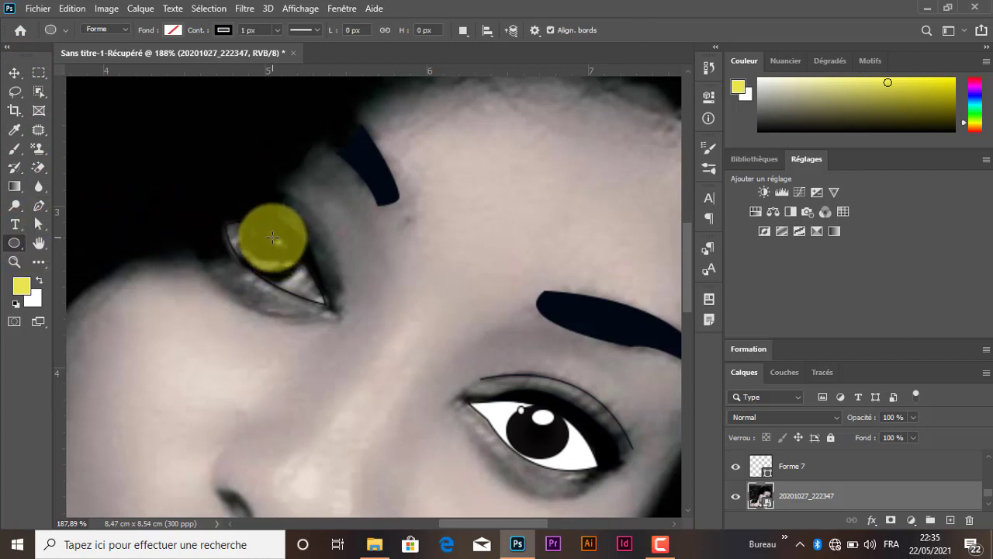
drag(273, 236, 284, 247)
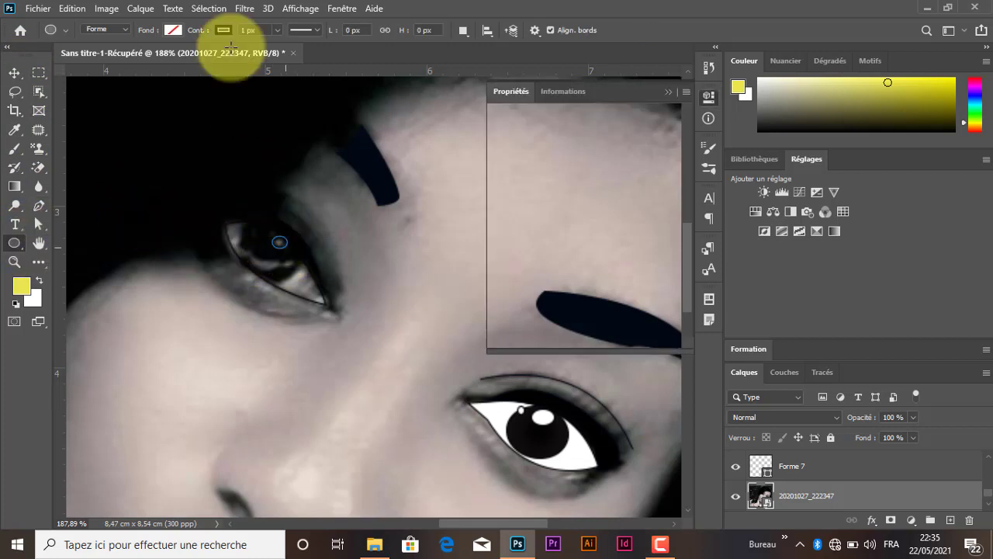
click(173, 31)
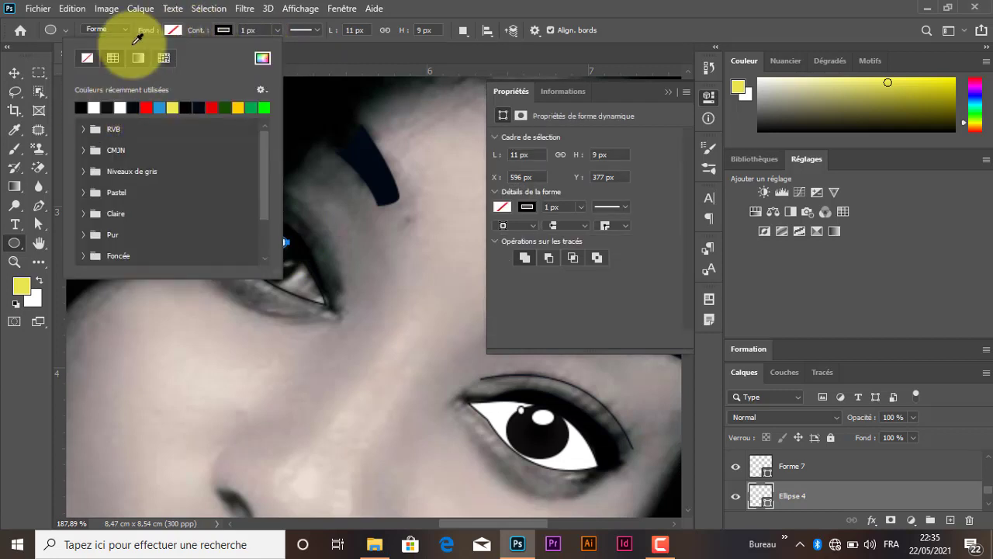
click(172, 31)
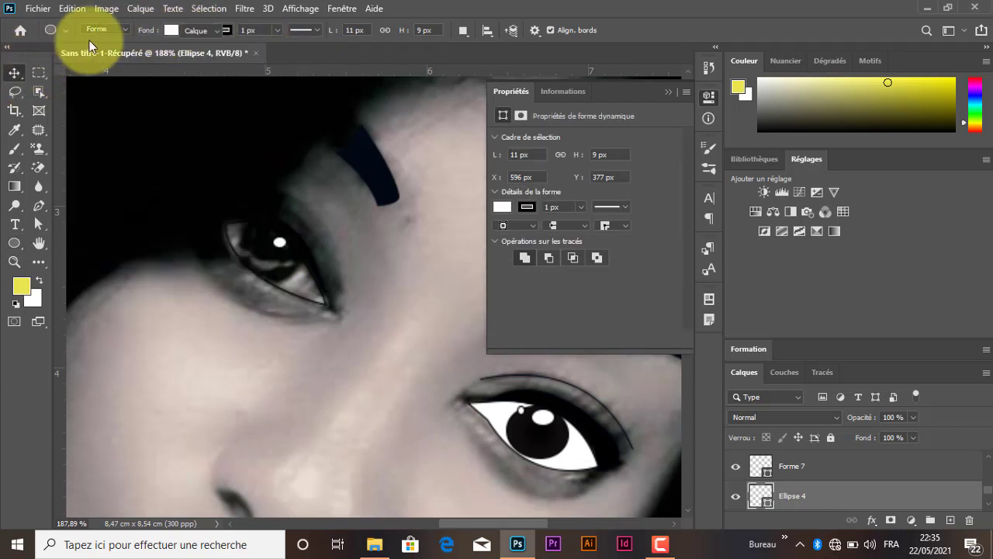
key(v)
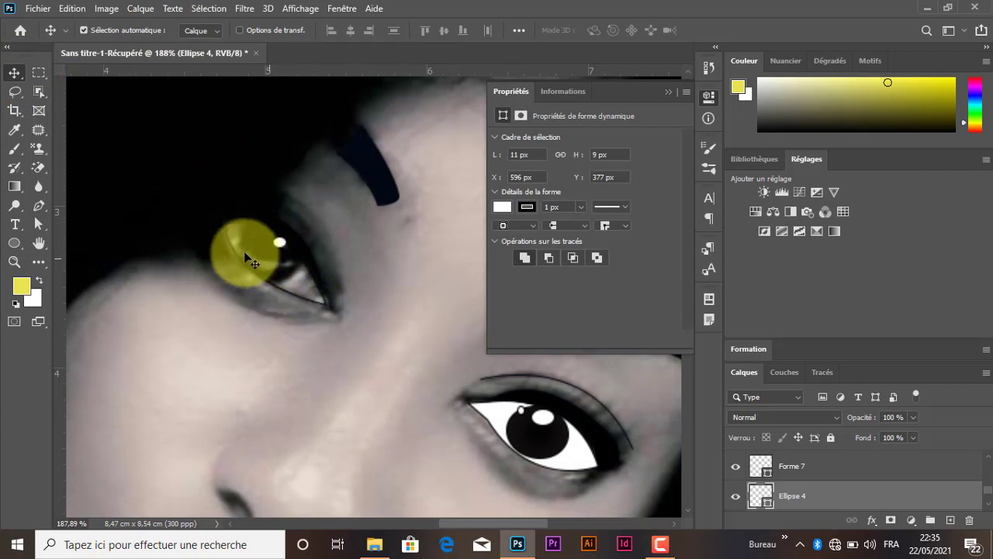
click(252, 357)
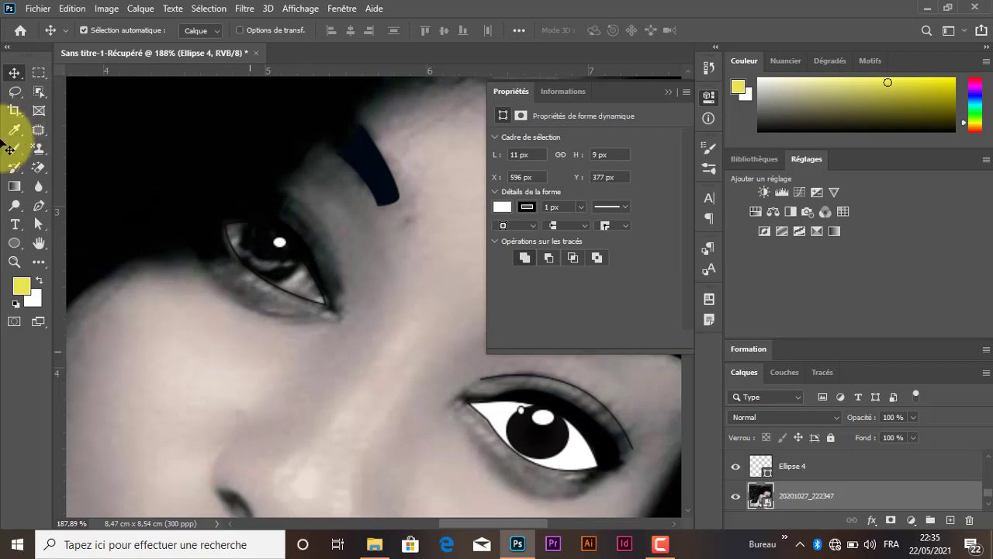
- Trace a closed crescent-shaped reflection about 46 × 33 px along the lower edge of the unfinished eye's iris with the Pen tool
click(35, 202)
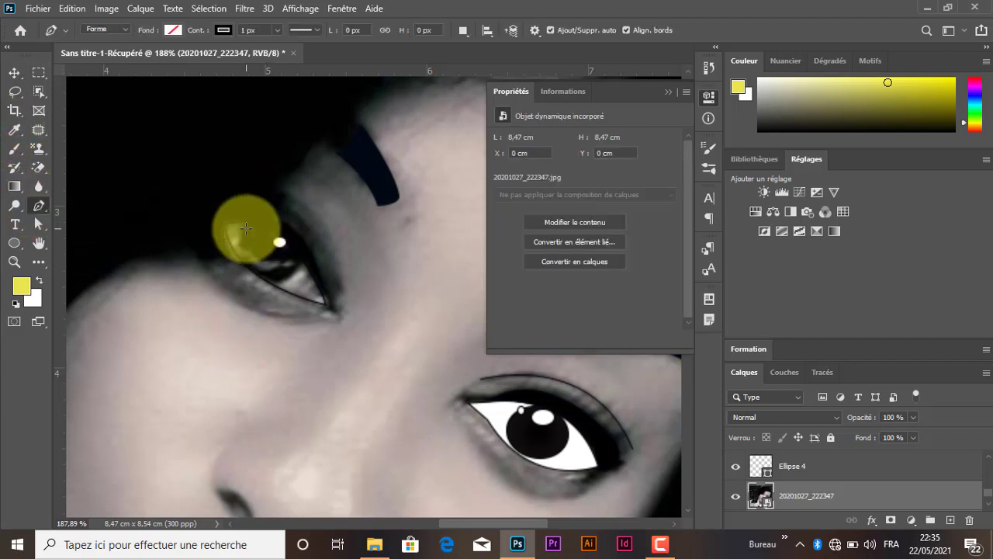
click(242, 225)
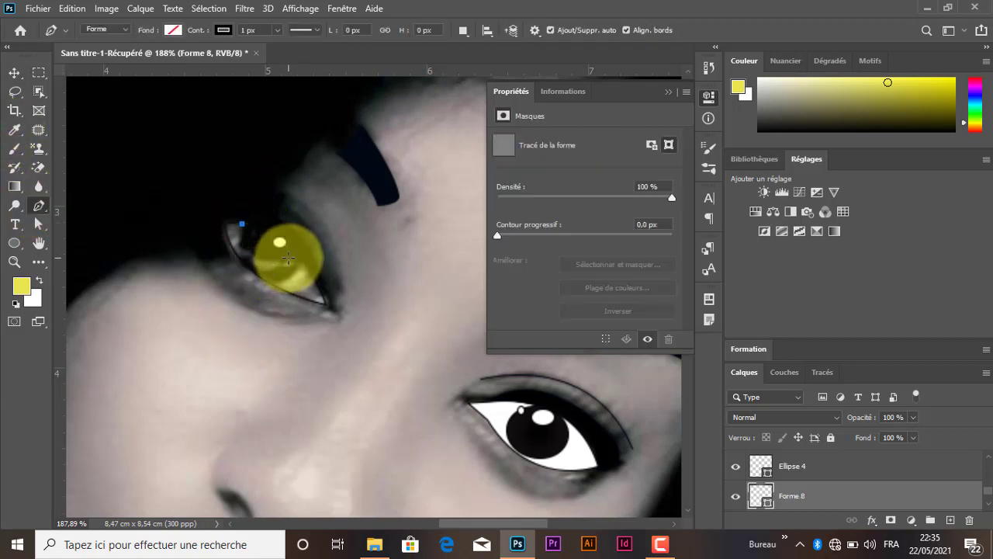
drag(287, 262, 345, 258)
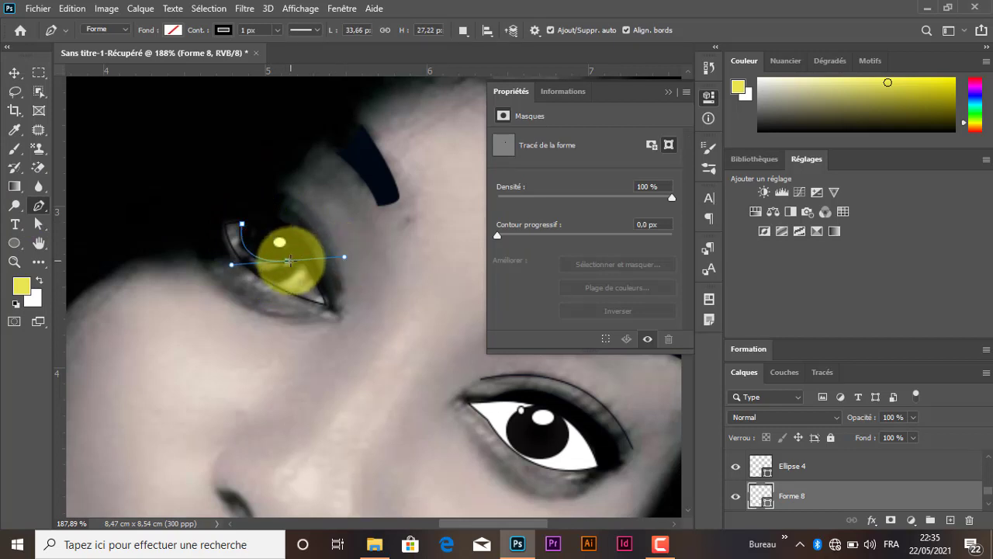
click(287, 260)
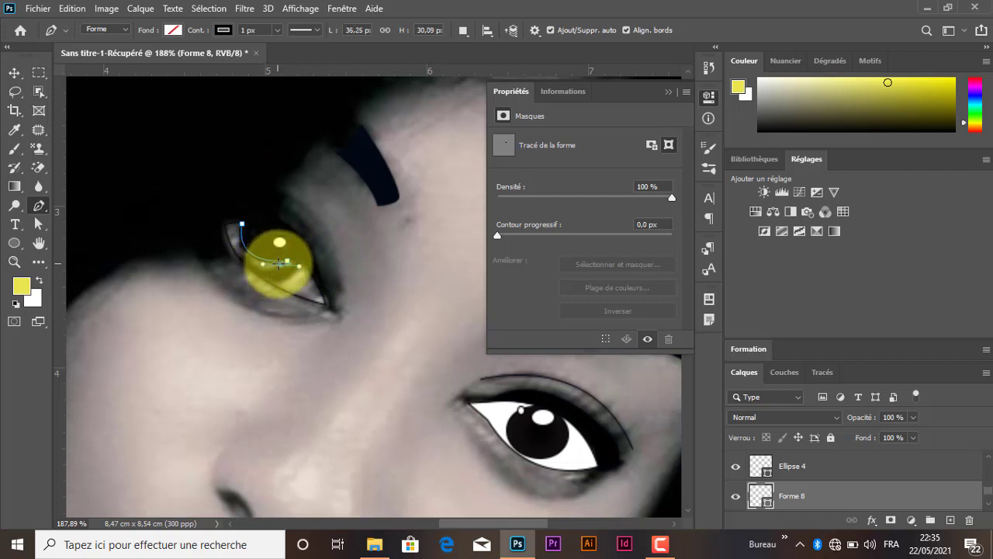
mouse_move(248, 262)
mouse_down()
mouse_move(248, 250)
mouse_move(248, 261)
mouse_up()
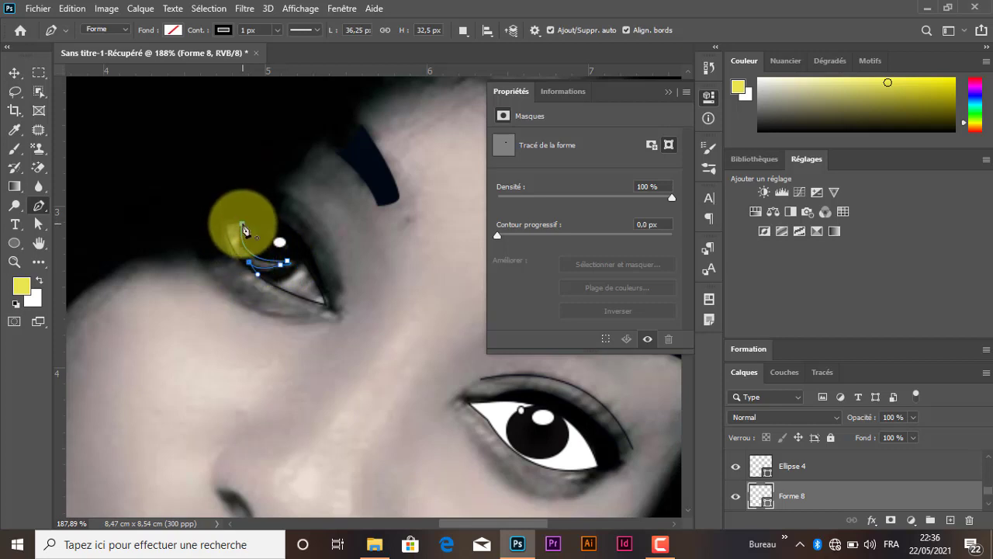
drag(243, 230, 281, 227)
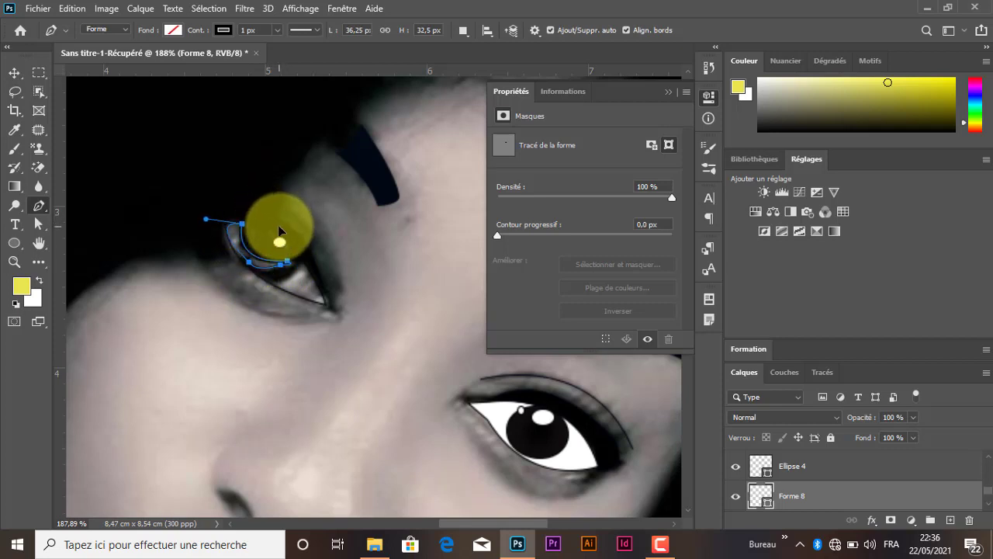
- Fill the crescent reflection with white and make the photo layer 20201027_222347 active again
click(172, 30)
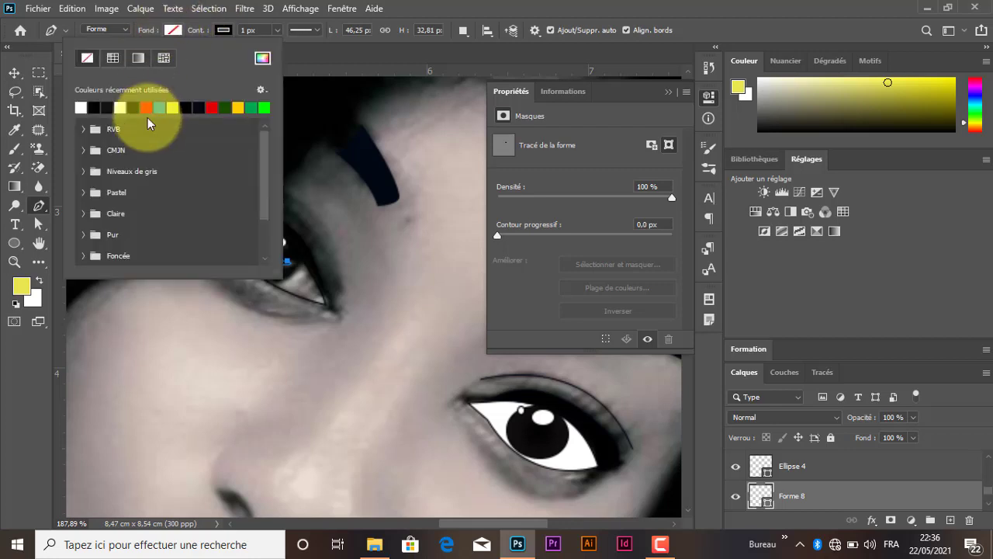
click(120, 105)
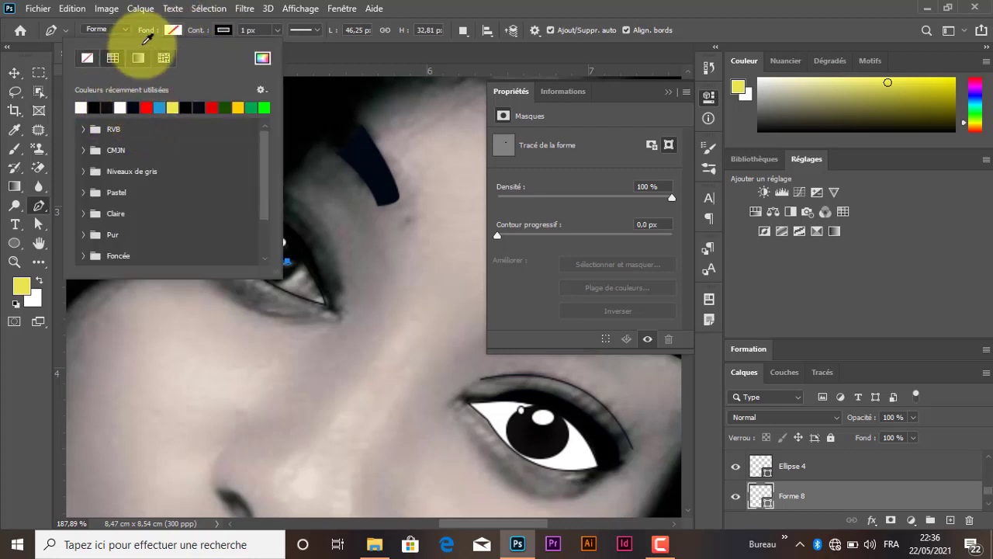
click(172, 31)
click(13, 76)
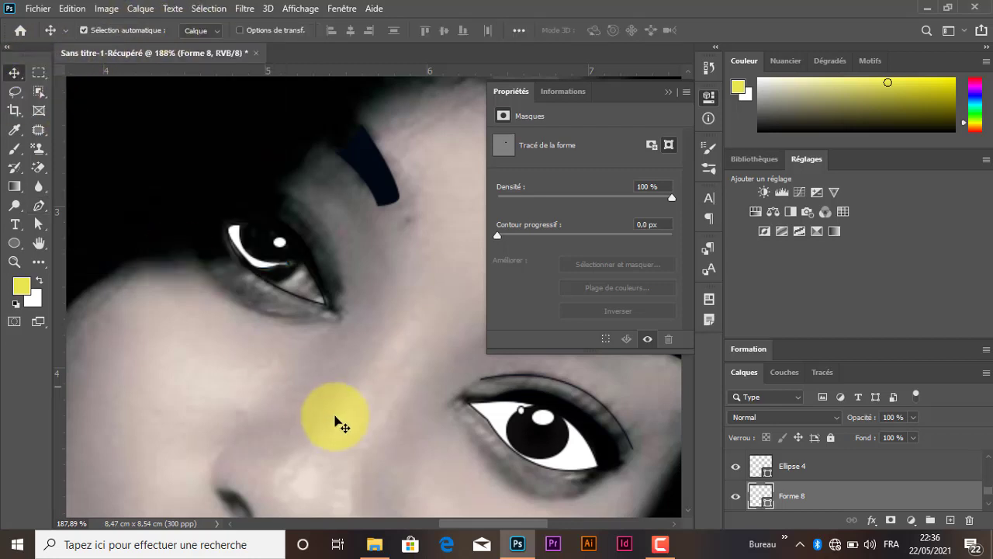
click(333, 395)
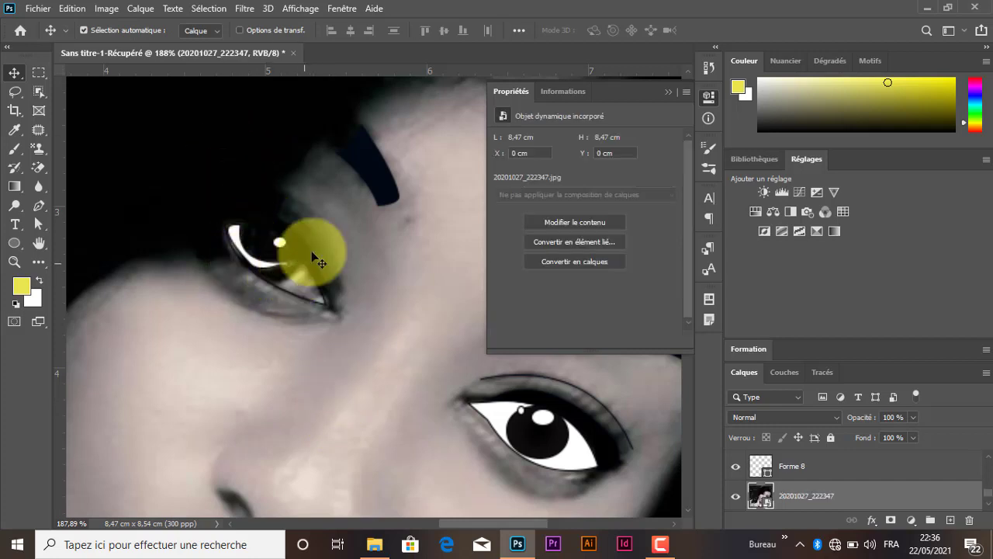
- Draw a 43 × 45 px ellipse over the iris of the same eye and distort it to match the iris's slanted outline
click(14, 243)
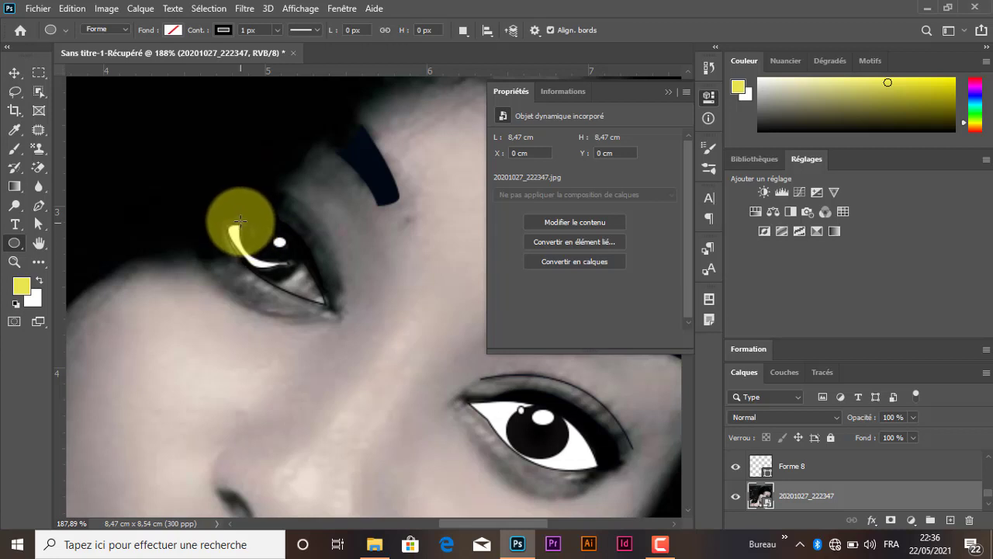
drag(242, 224, 304, 278)
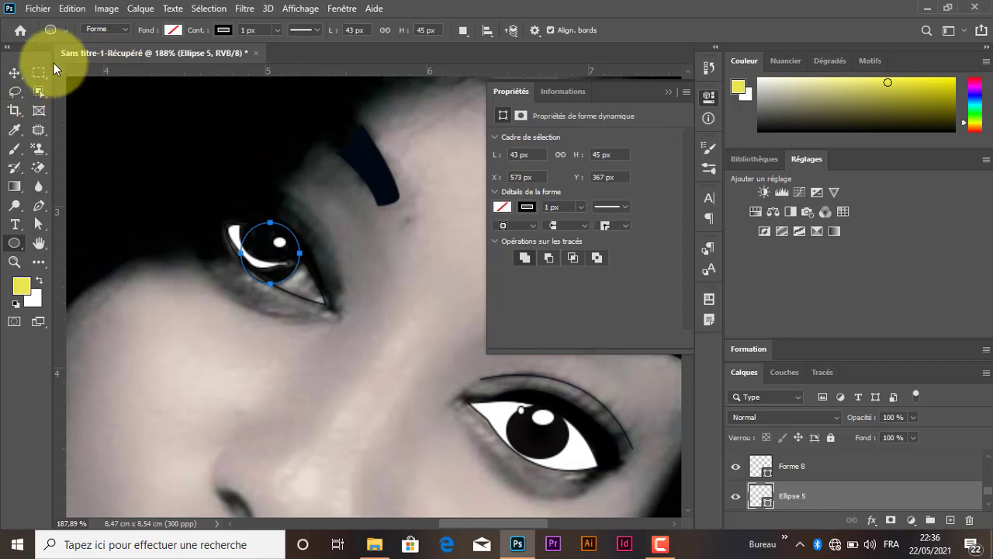
click(14, 75)
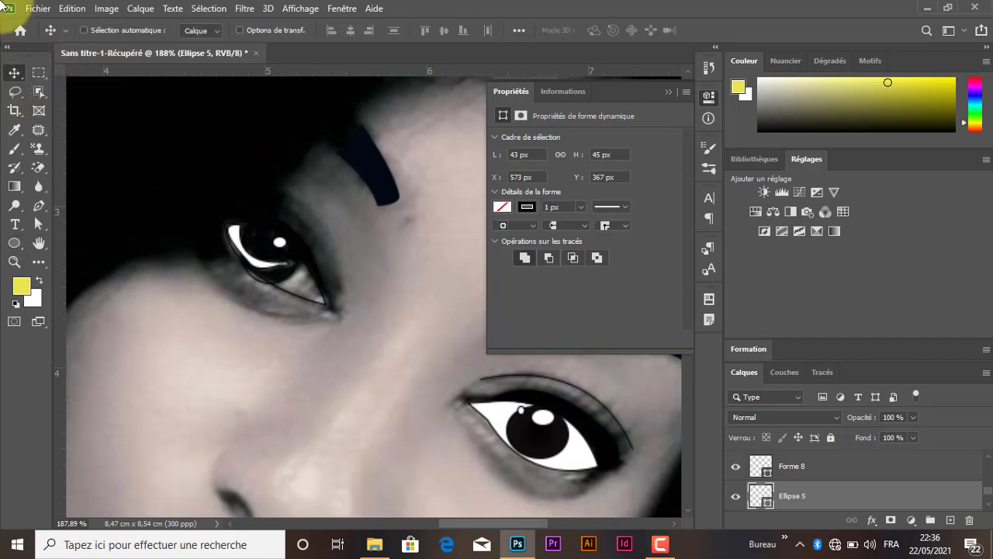
key(ctrl+t)
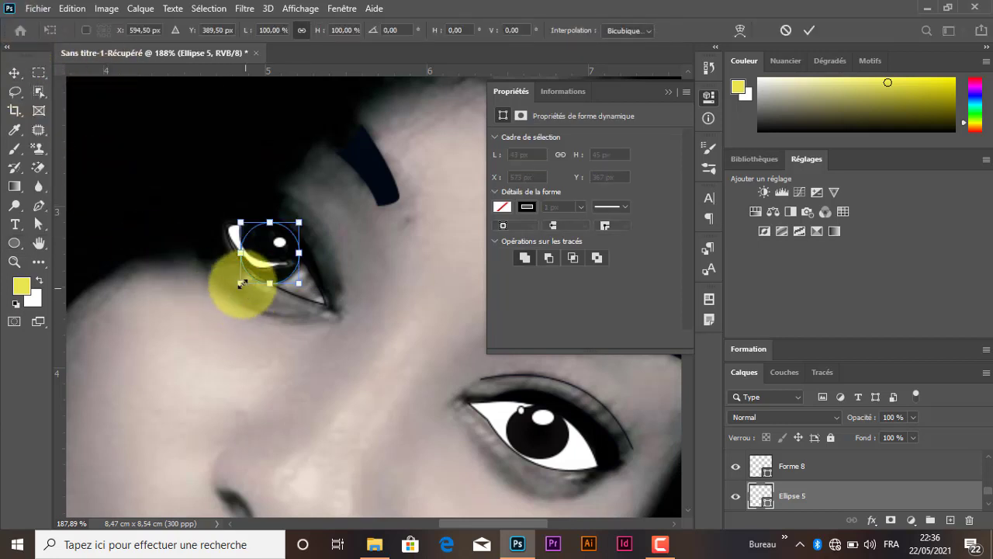
drag(239, 286, 229, 201)
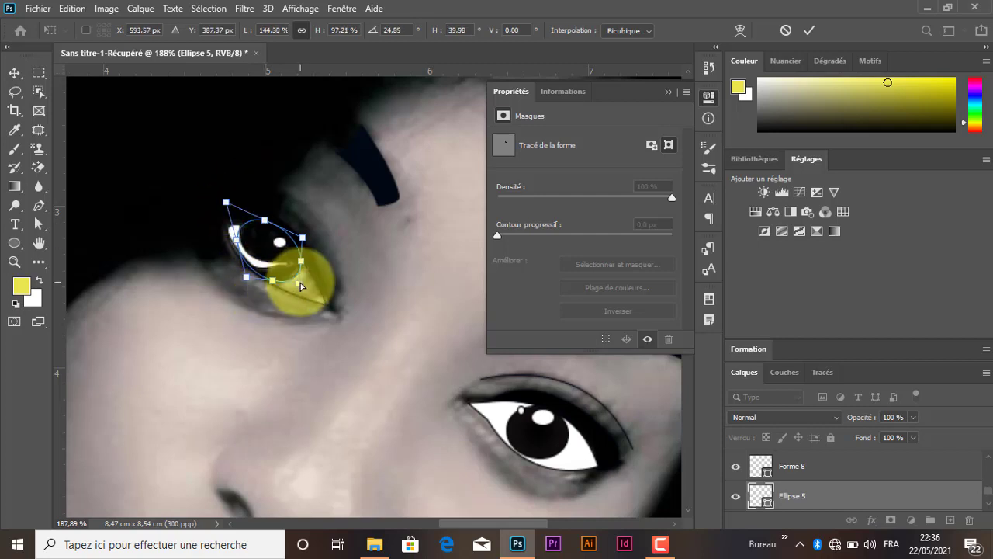
drag(299, 286, 295, 284)
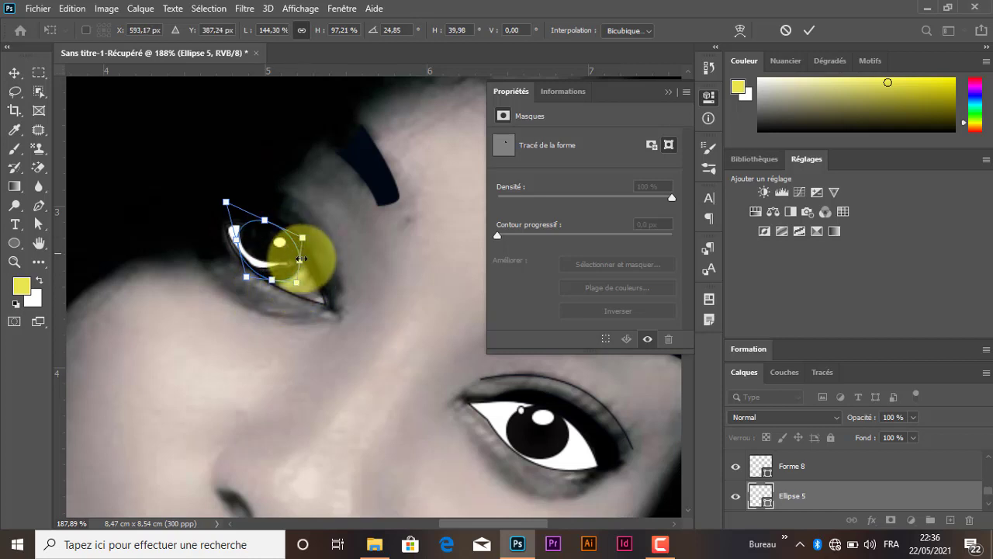
click(809, 30)
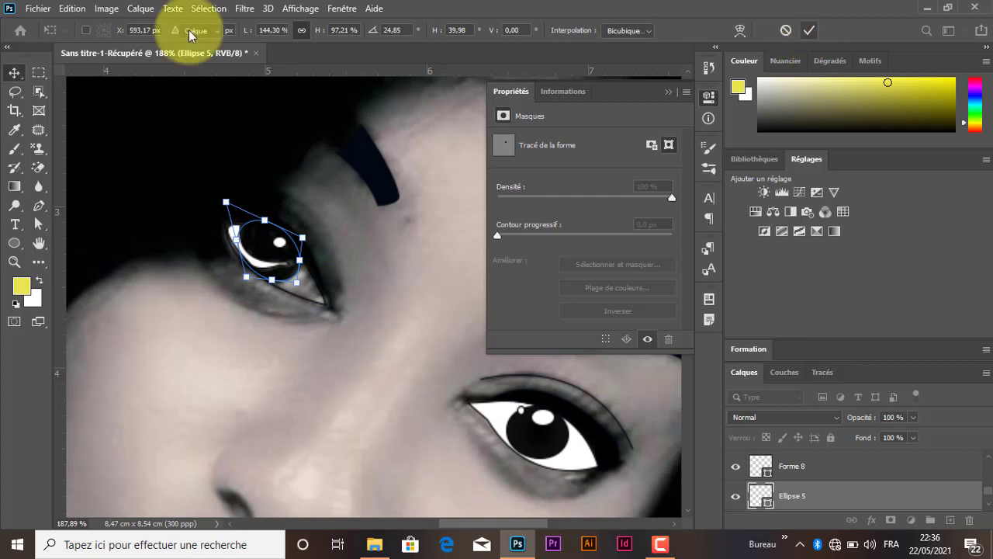
- Refine the iris ellipse with Free Transform by pulling its upper inner corner slightly inward, to about 45 × 43 px
click(13, 245)
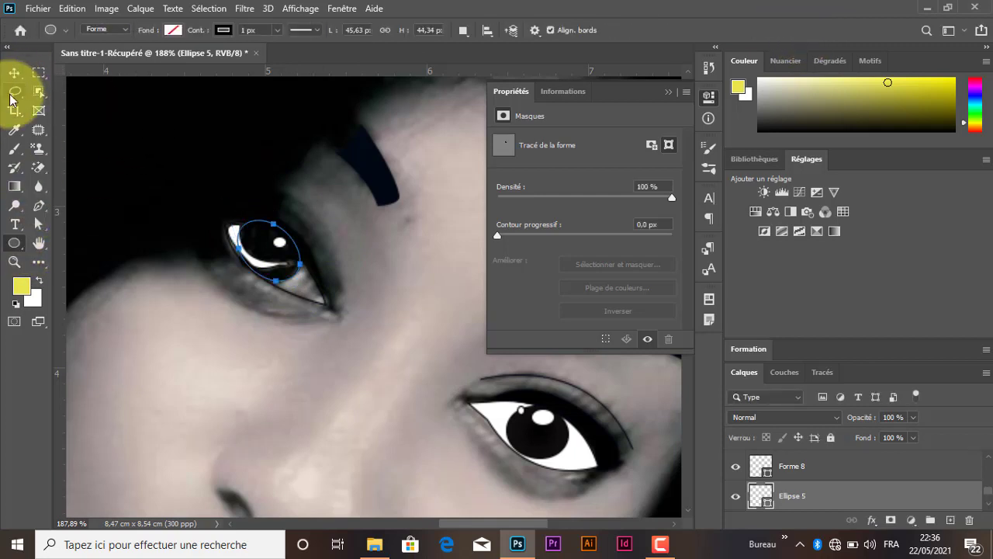
click(14, 73)
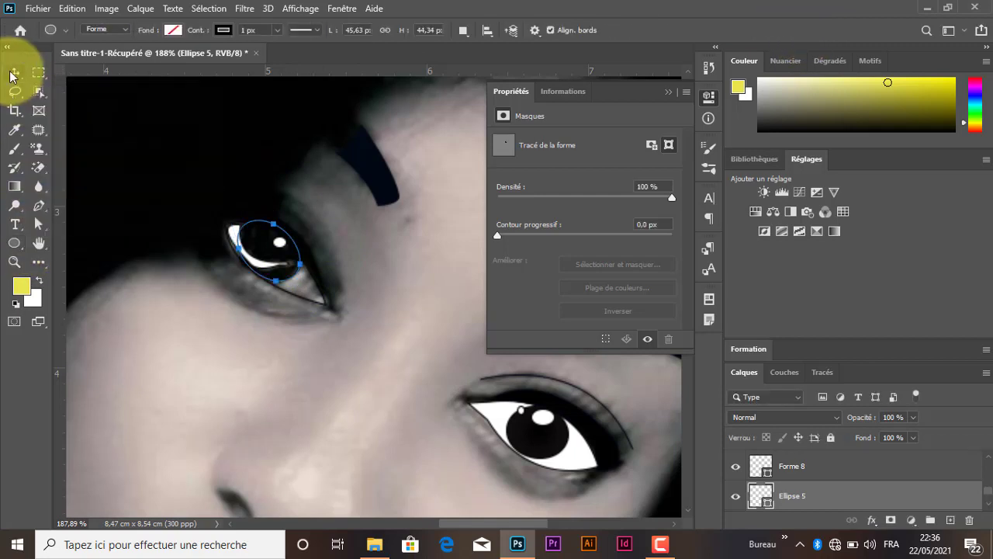
key(ctrl+t)
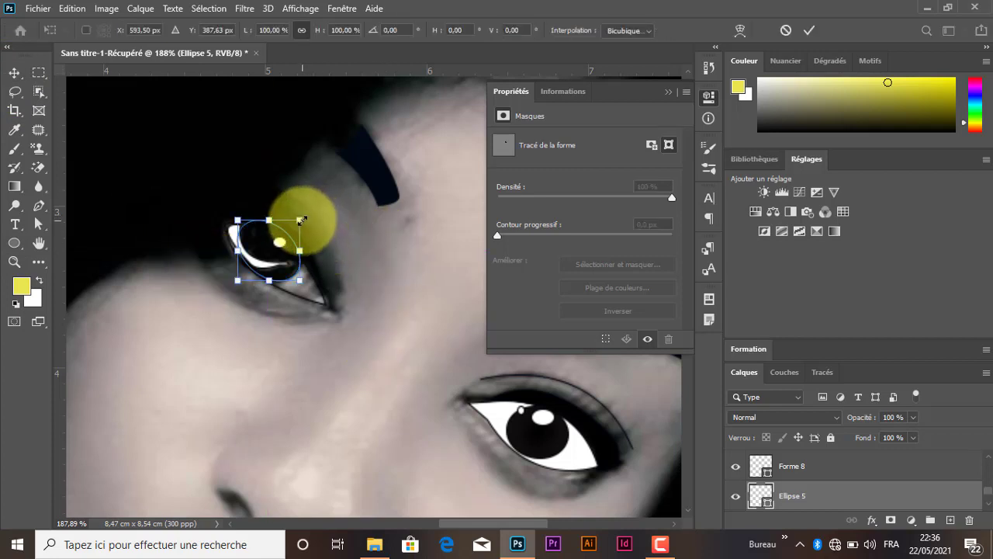
drag(300, 225, 301, 231)
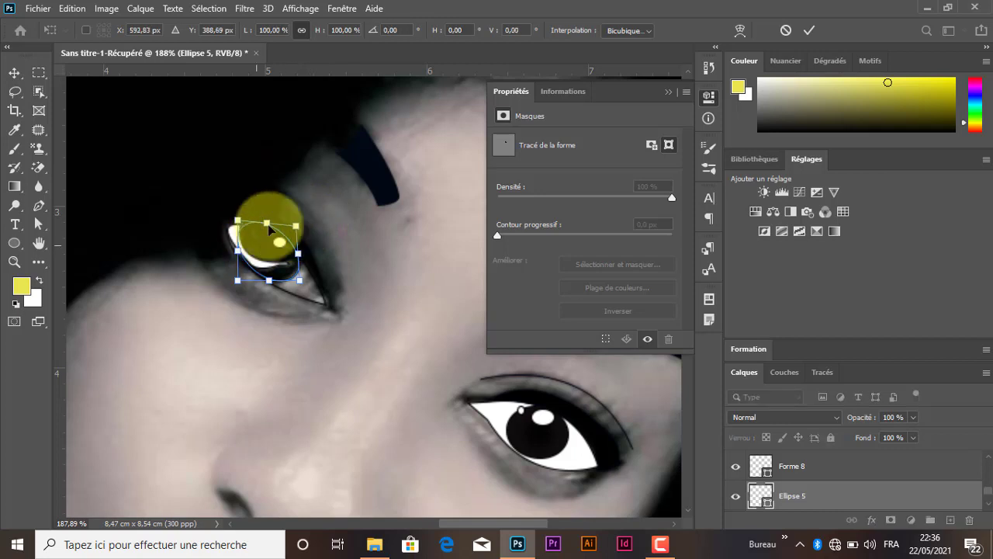
click(809, 29)
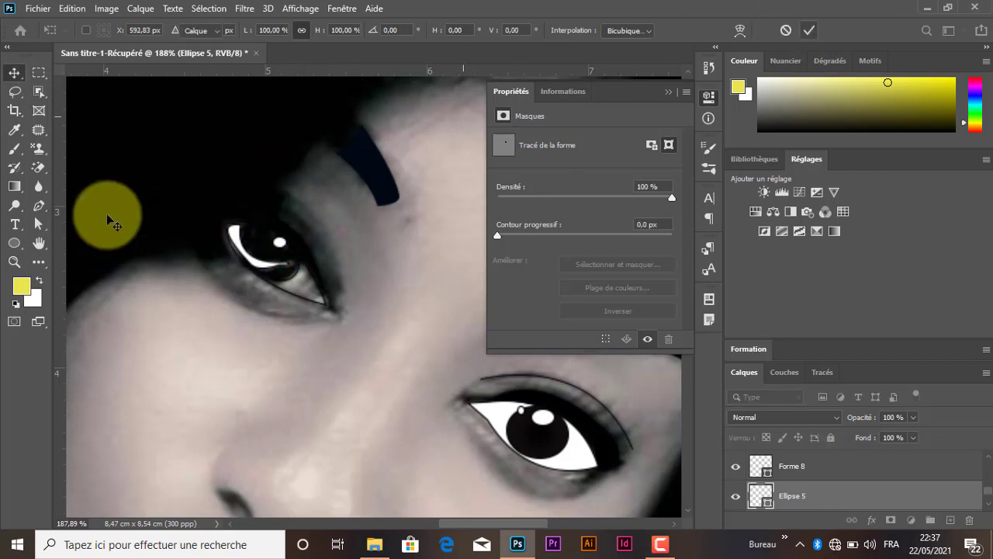
- Fill the iris ellipse with a radial gradient running from black to the near-black colour 0a0707
click(14, 243)
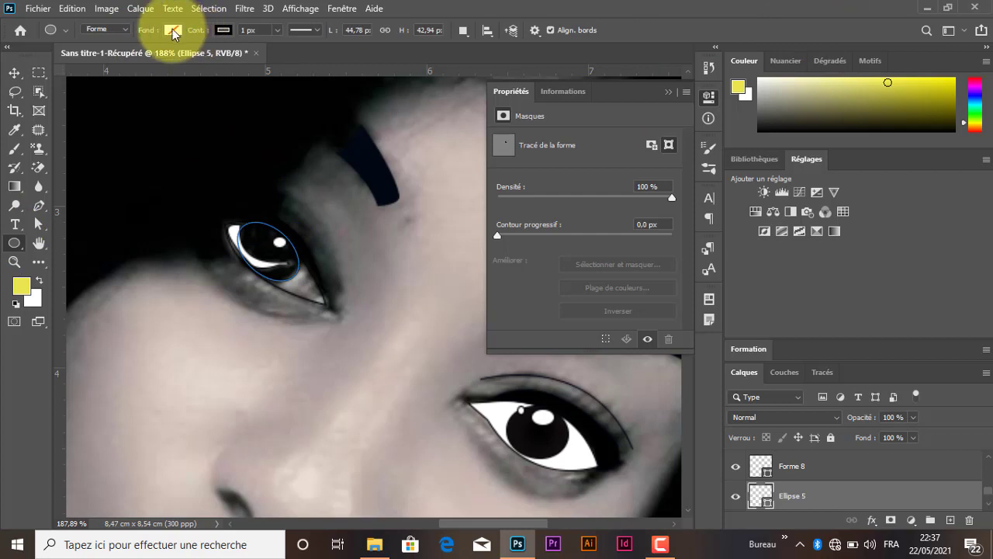
click(172, 29)
click(139, 58)
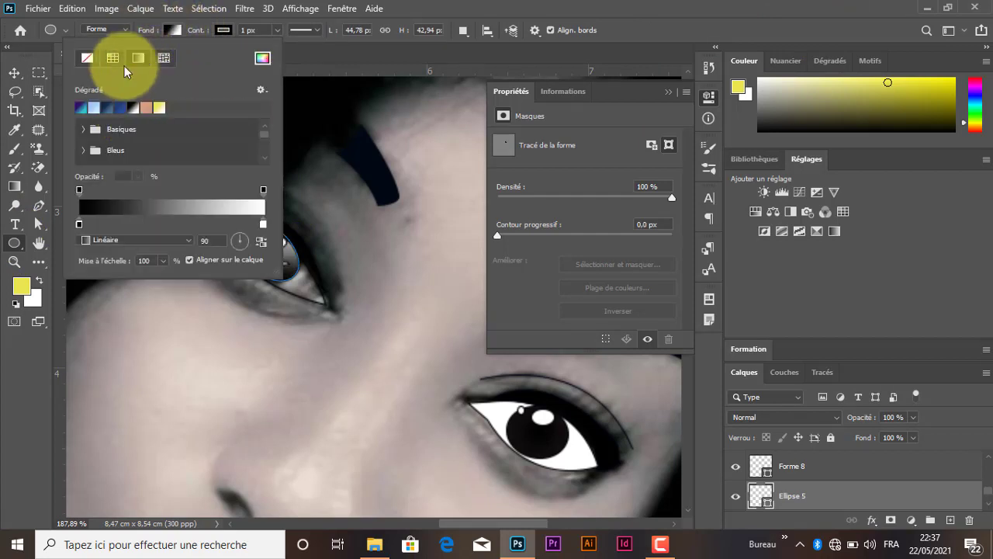
click(189, 240)
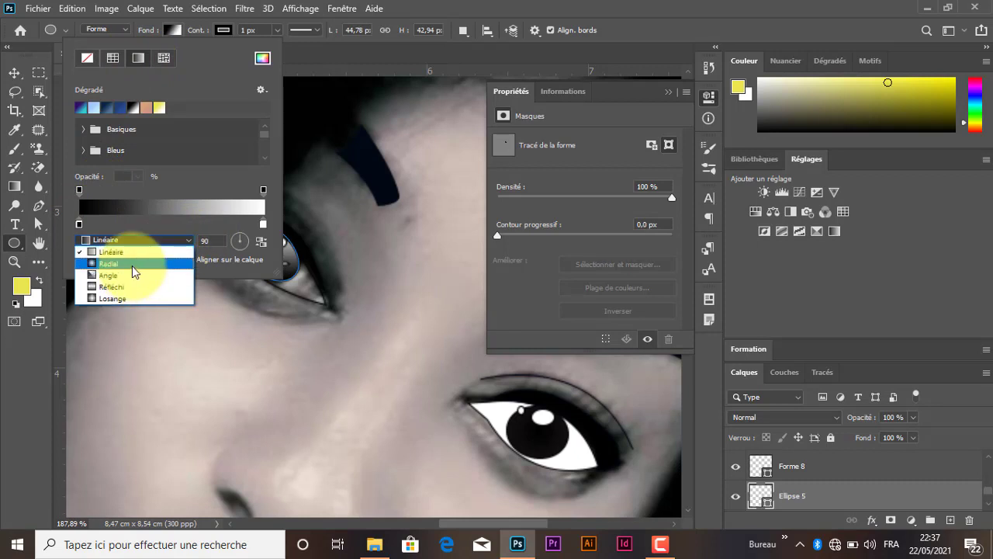
click(131, 265)
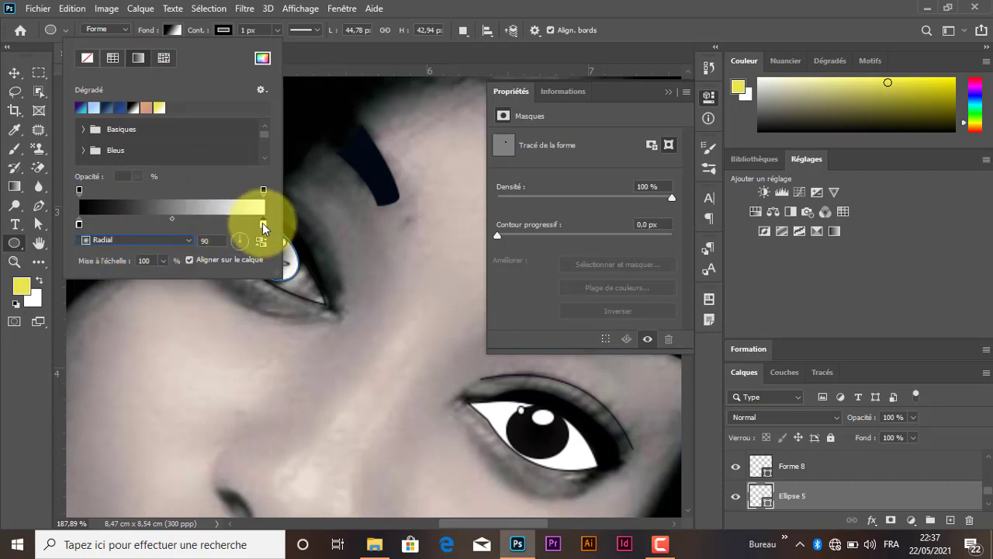
double_click(263, 227)
mouse_move(543, 280)
mouse_down()
mouse_move(540, 295)
mouse_move(552, 292)
mouse_up()
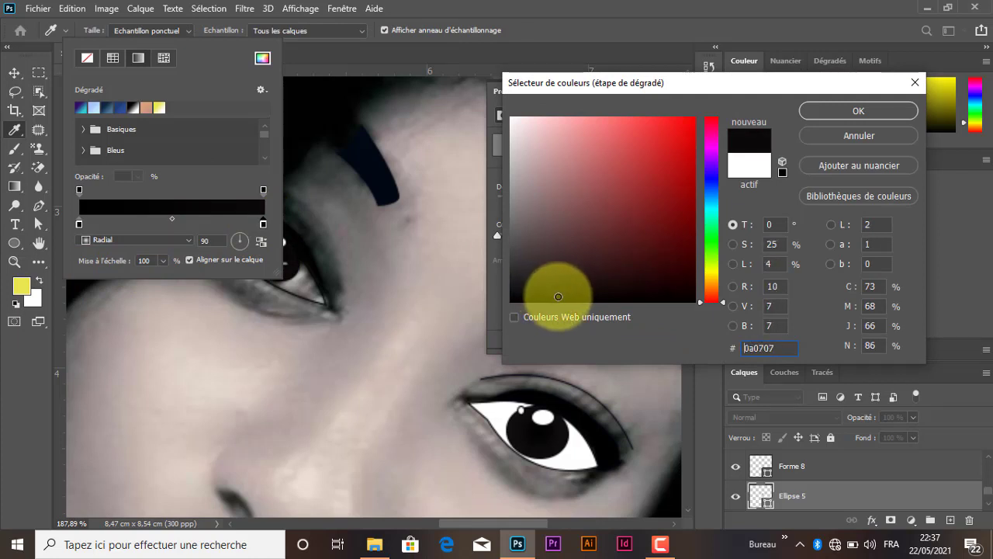
click(838, 115)
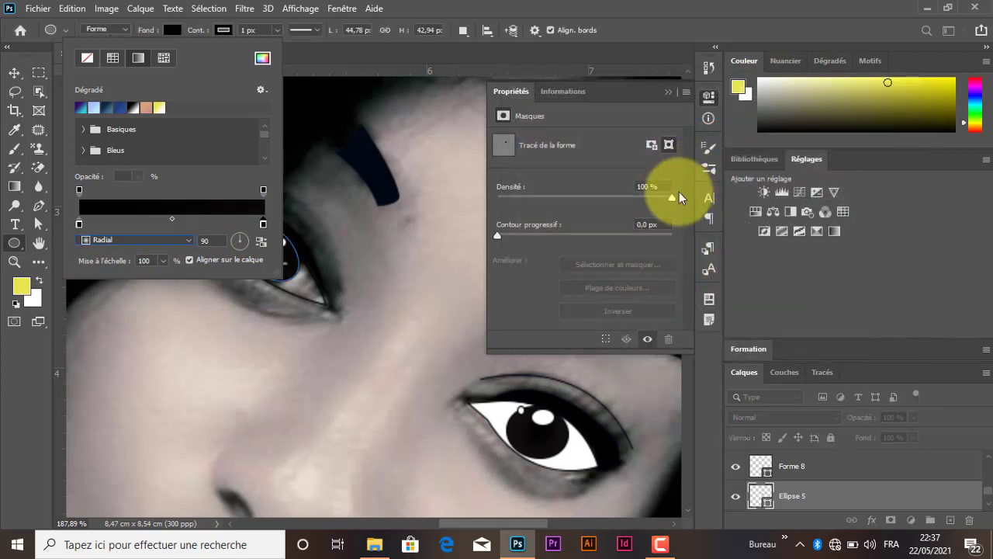
click(175, 29)
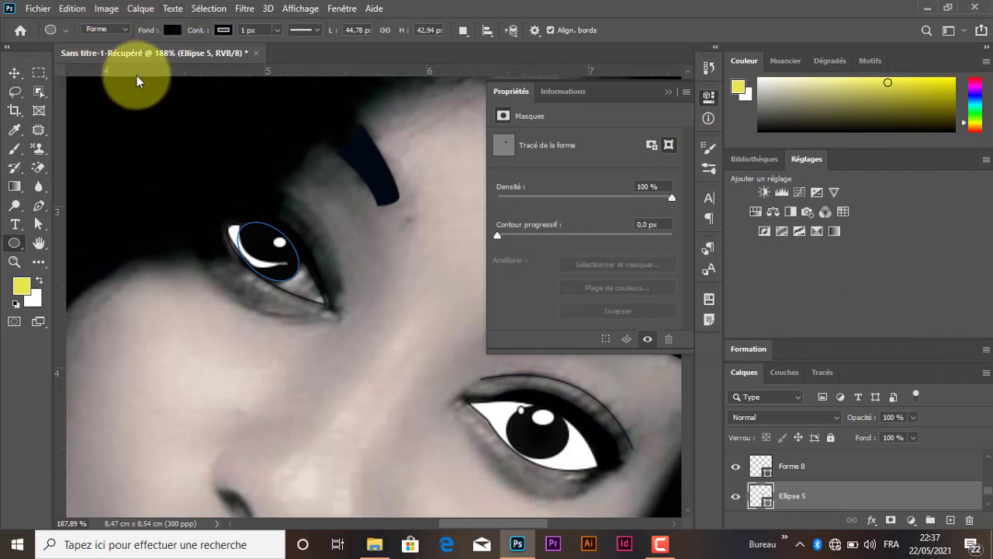
click(14, 72)
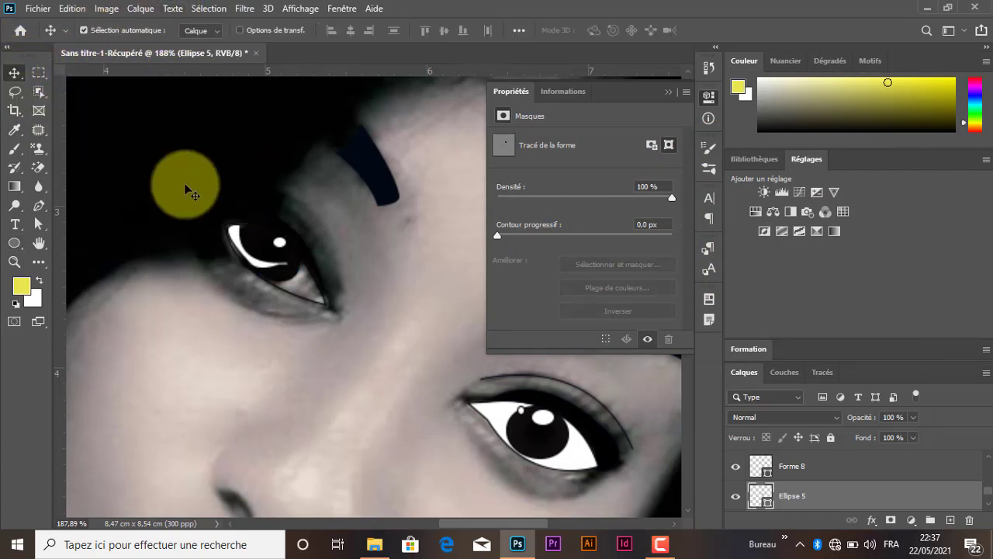
- Select the closed outline shape of the same eye and fill it with white
drag(190, 193, 330, 315)
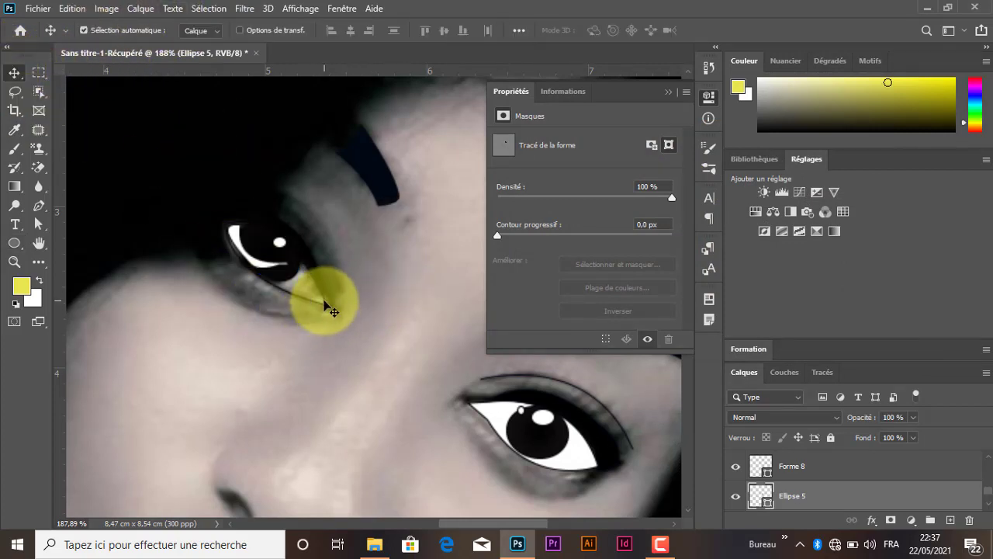
key(ctrl+z)
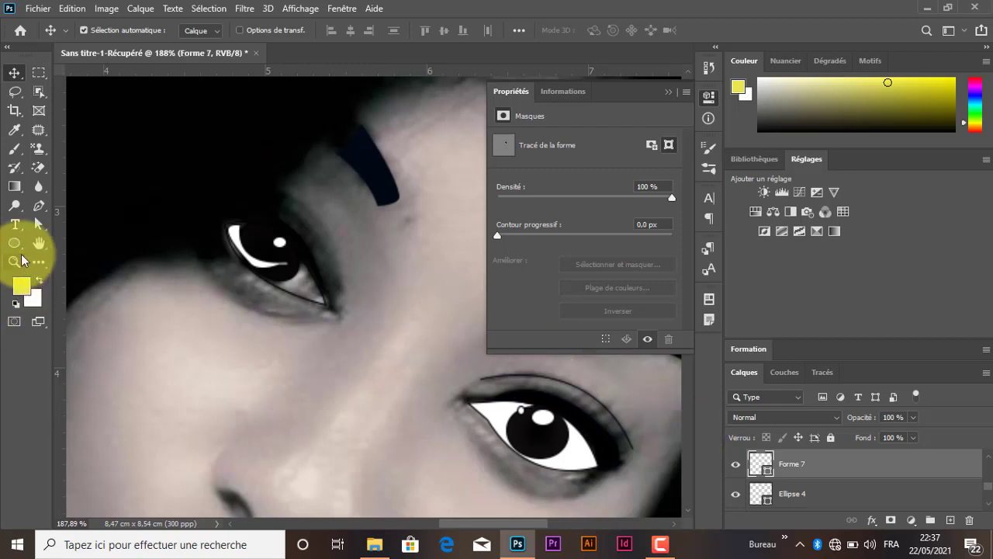
click(14, 243)
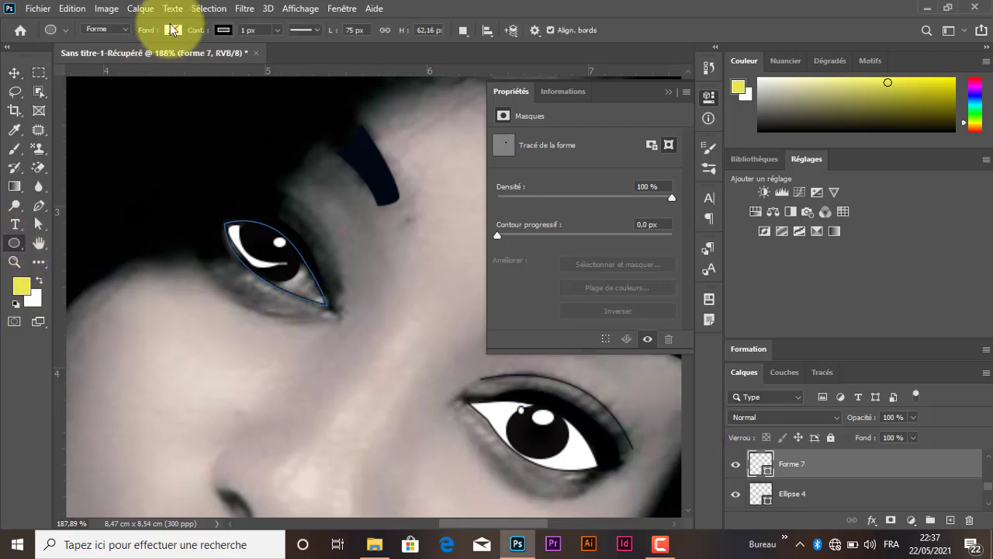
click(170, 30)
click(94, 107)
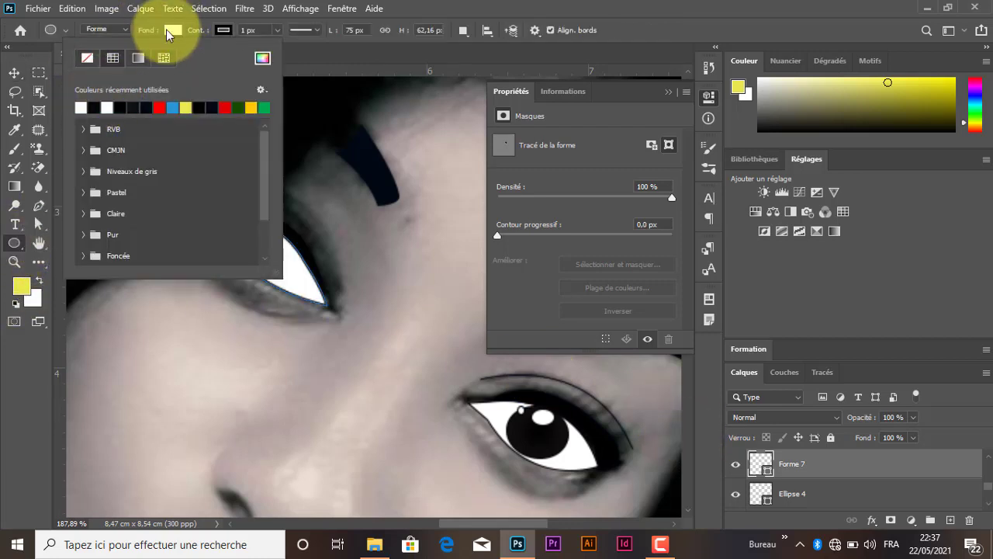
click(173, 30)
click(14, 73)
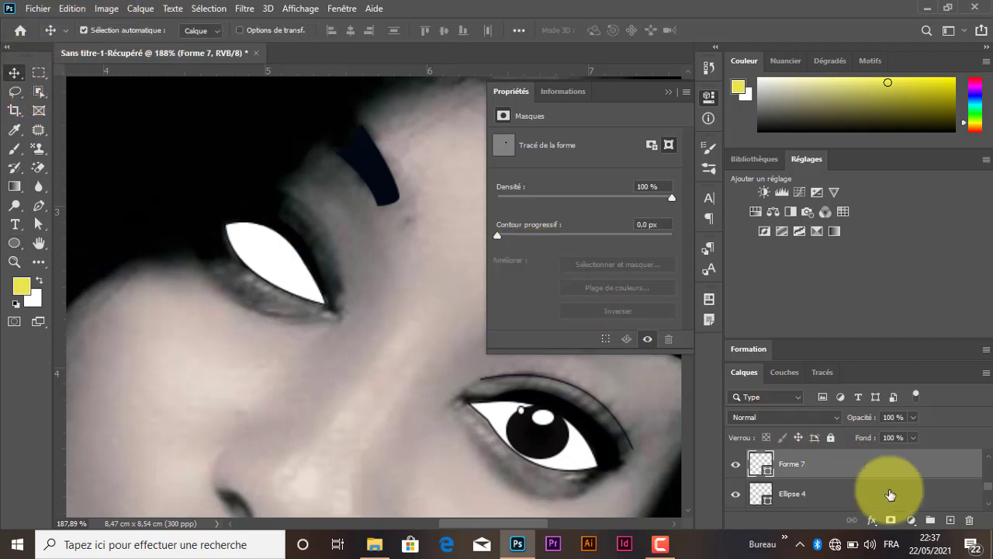
- Try to move the small highlight ellipse and the curved reflection shape together above the white eye shape in the layer order
scroll(987, 508, down, 1)
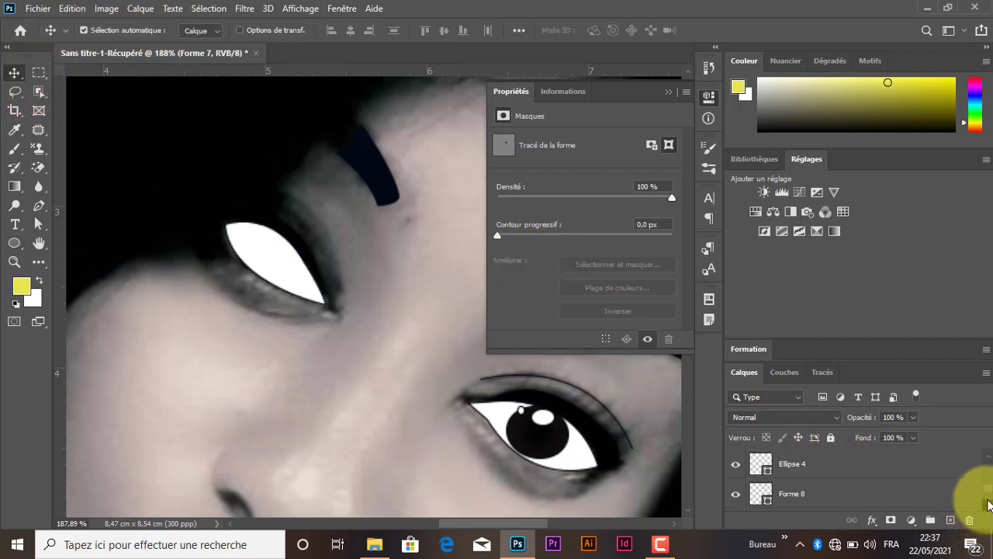
click(819, 496)
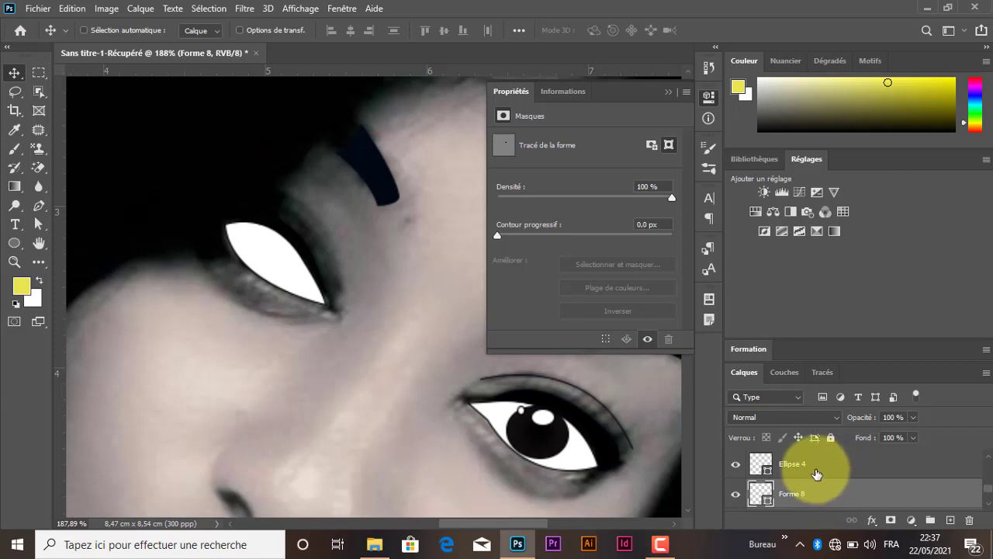
shift+click(943, 464)
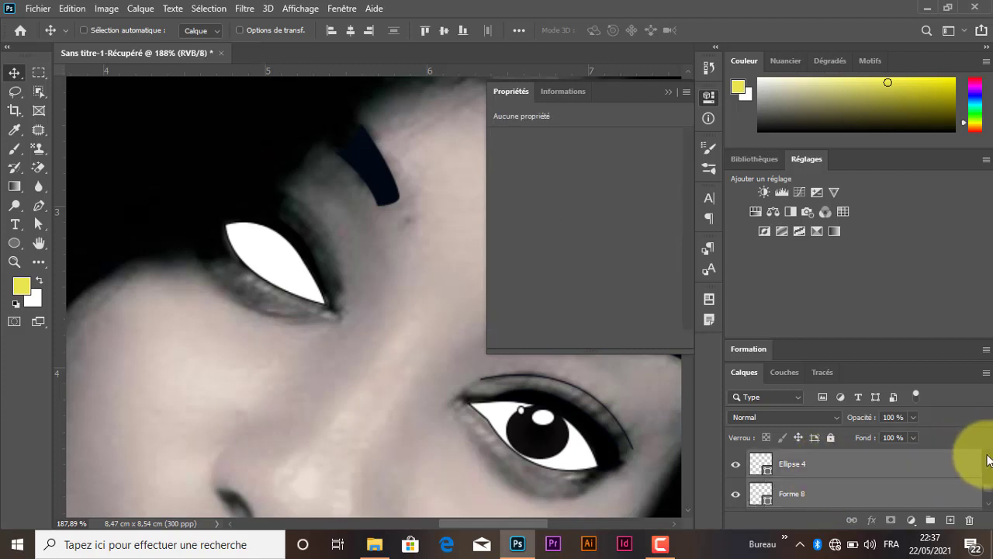
scroll(989, 460, up, 1)
drag(820, 492, 816, 458)
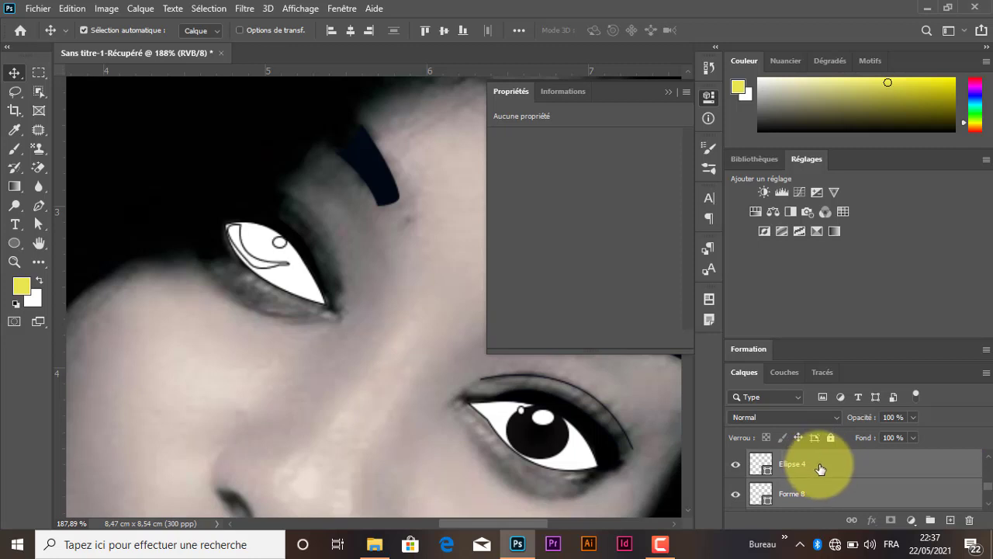
click(988, 503)
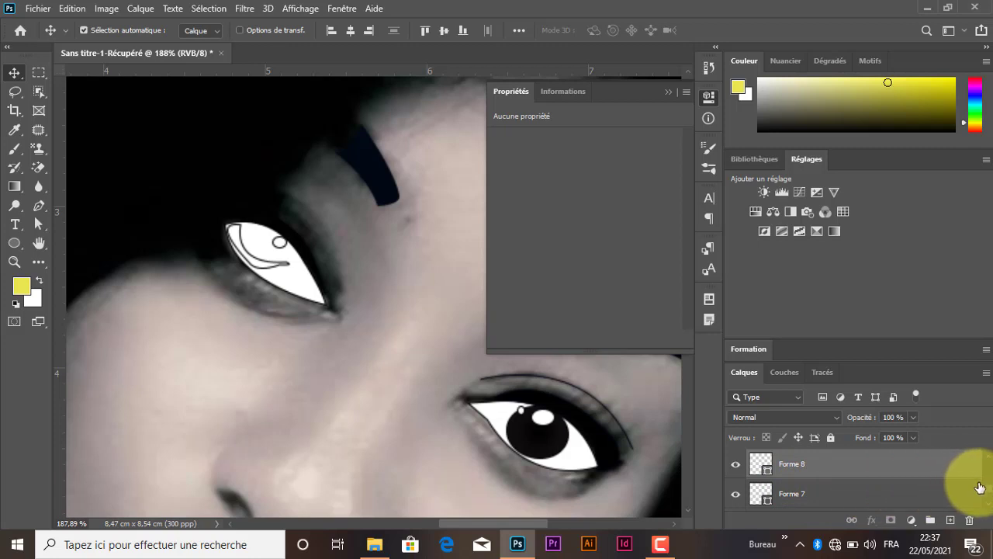
scroll(979, 488, up, 1)
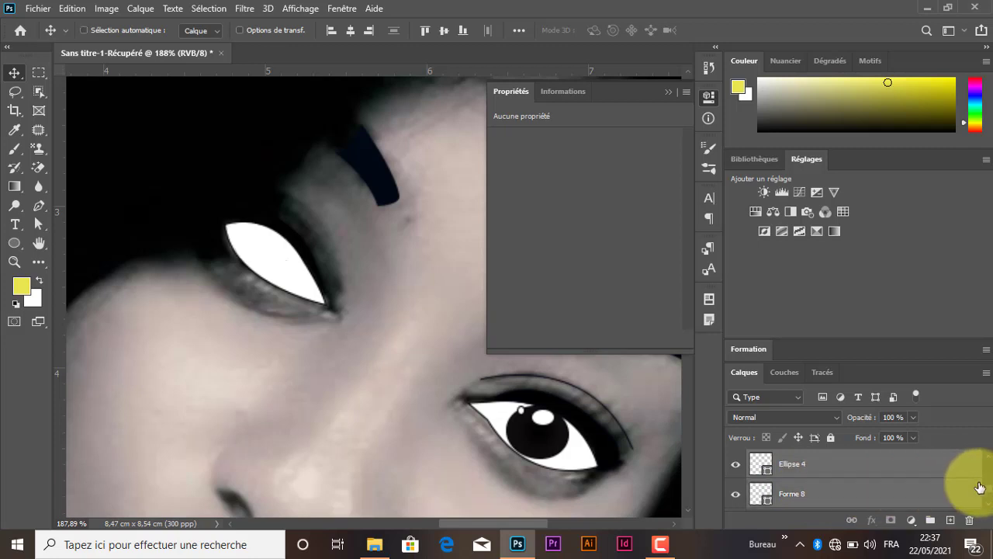
key(ctrl+z)
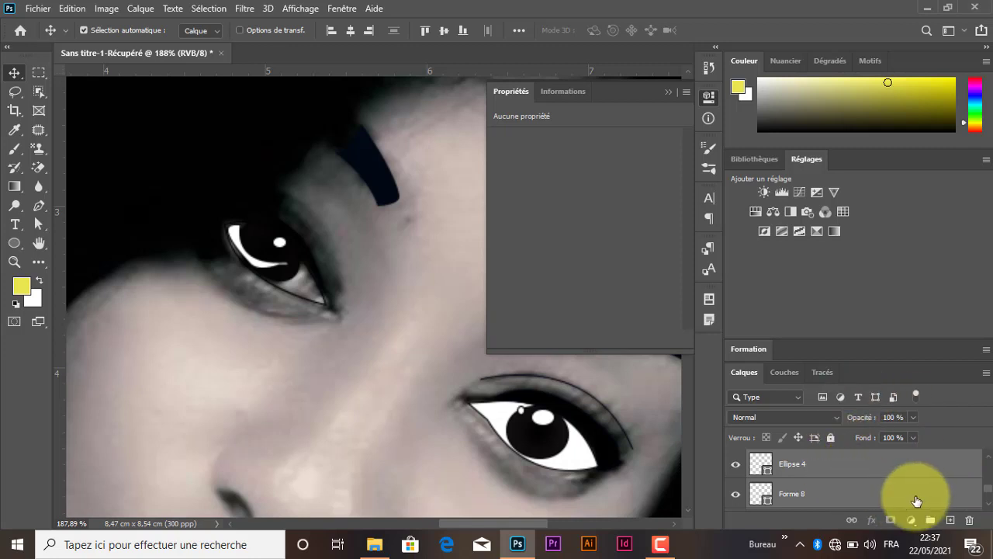
- Select the closed outline shape of the slanted eye and fill it with white again
click(902, 493)
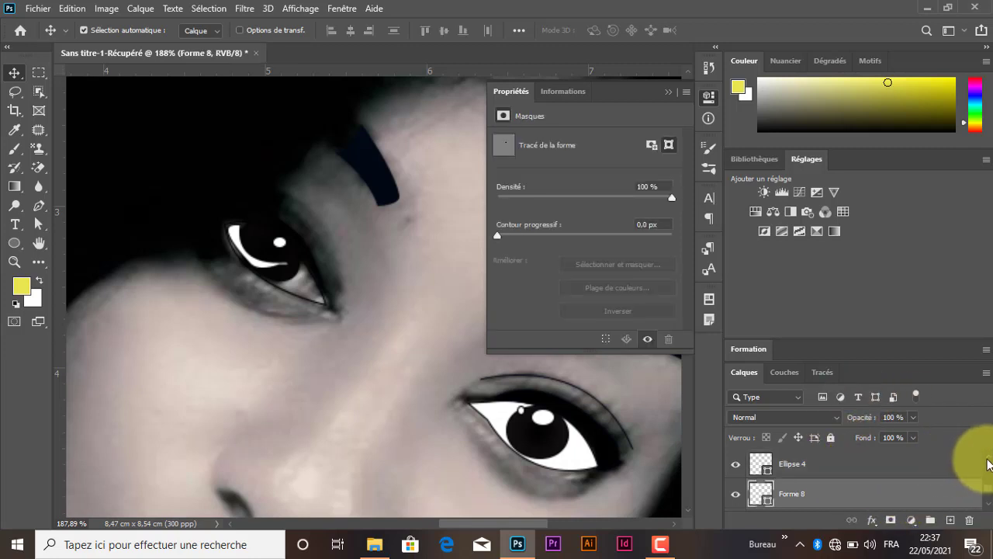
scroll(984, 463, up, 1)
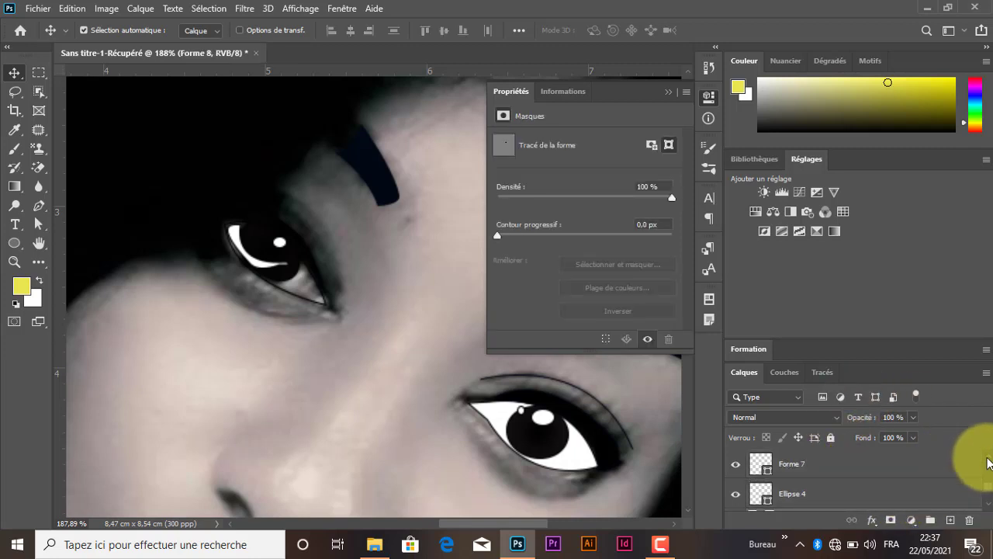
click(816, 493)
click(797, 464)
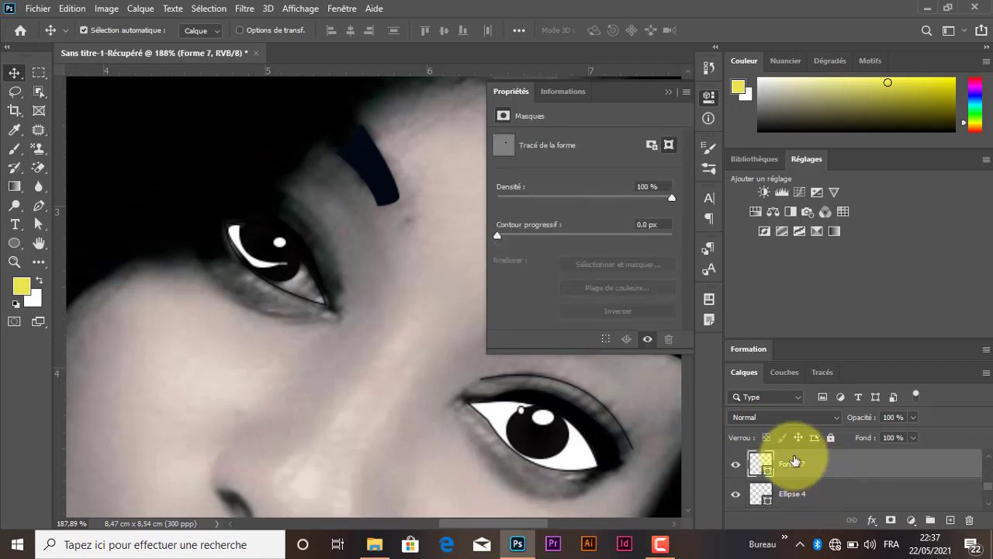
click(14, 243)
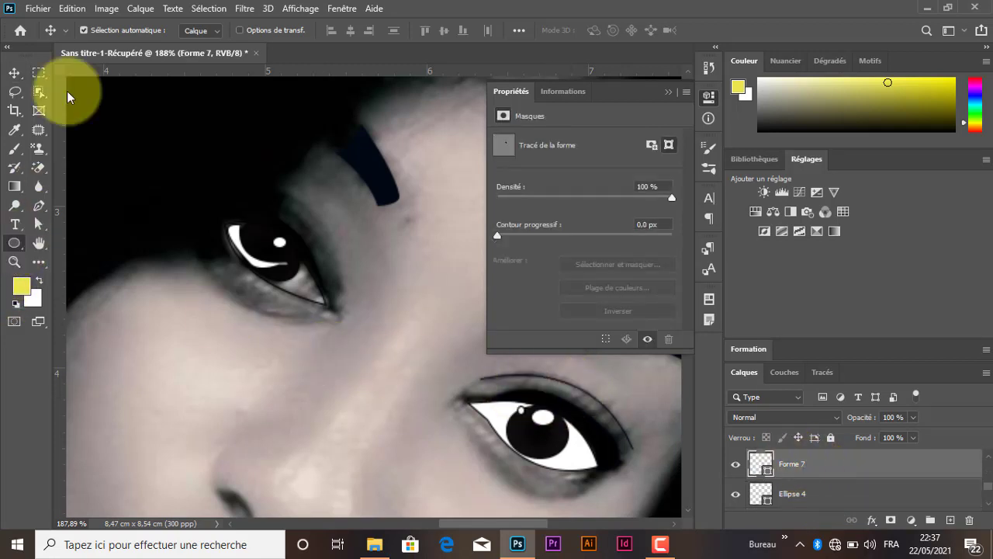
click(172, 29)
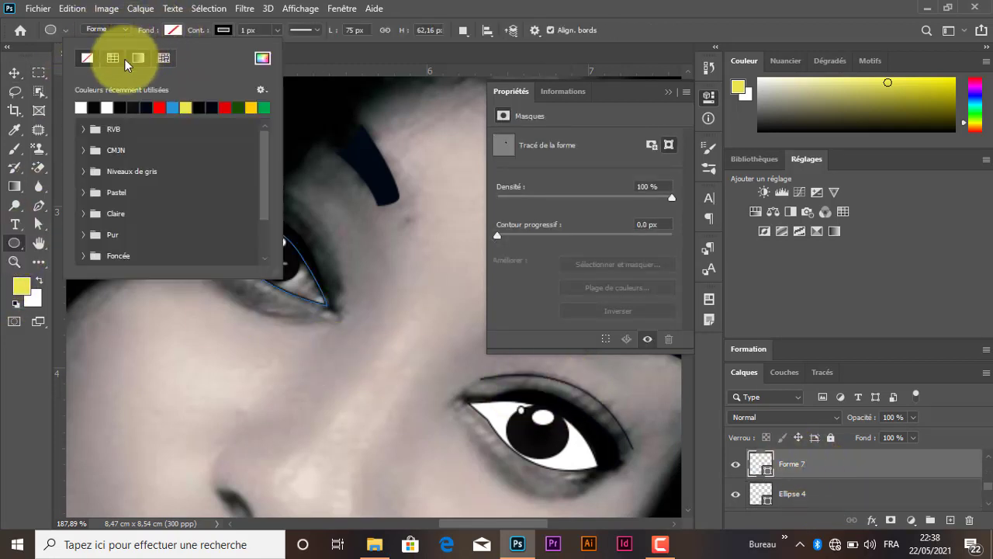
click(172, 30)
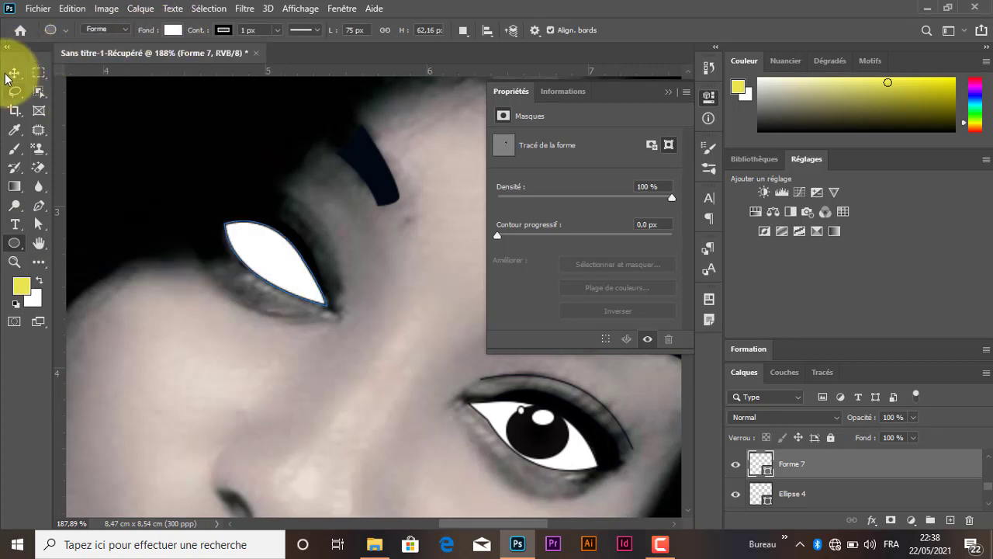
- Reorder the layers so the small highlight ellipse and the iris ellipse both sit above the white eye shape
click(14, 72)
drag(815, 487, 809, 456)
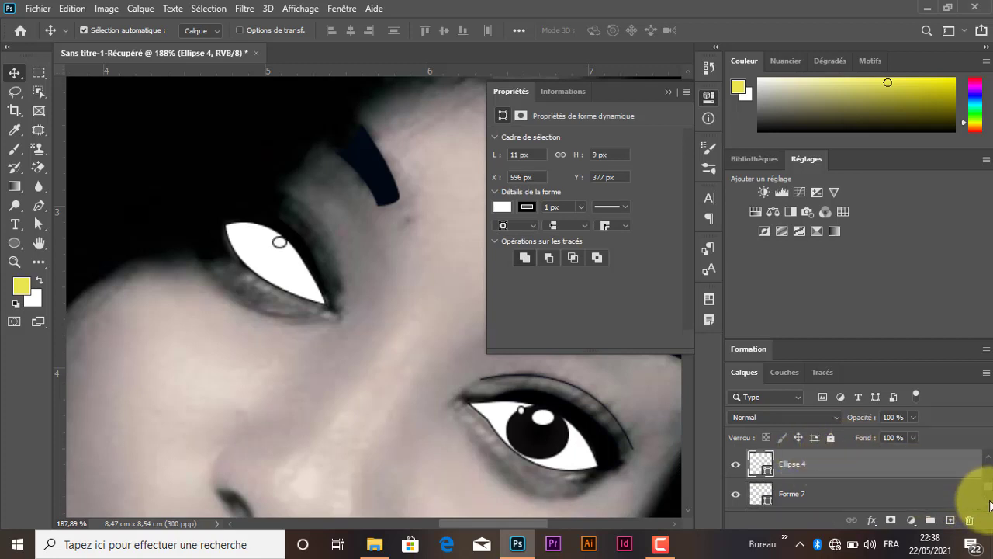
scroll(987, 497, down, 5)
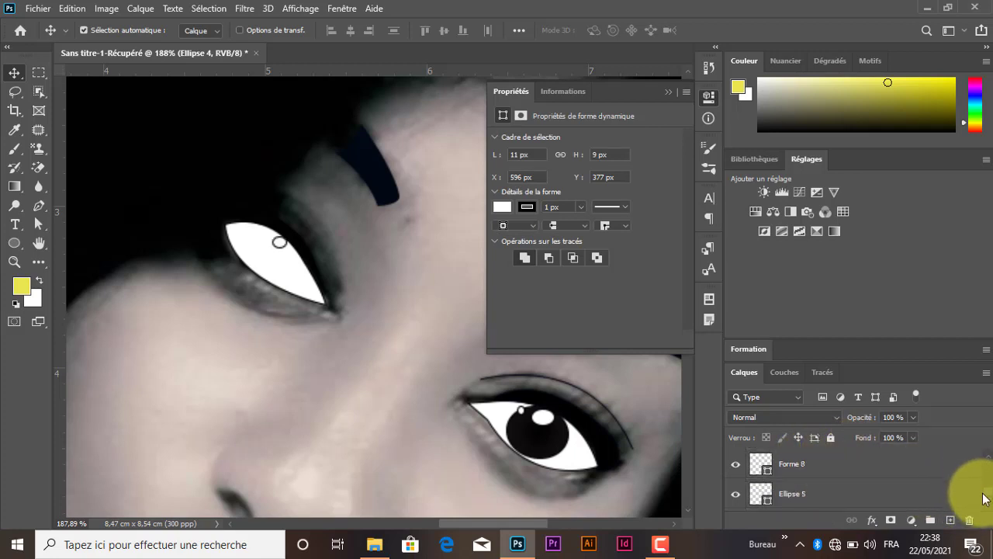
click(868, 493)
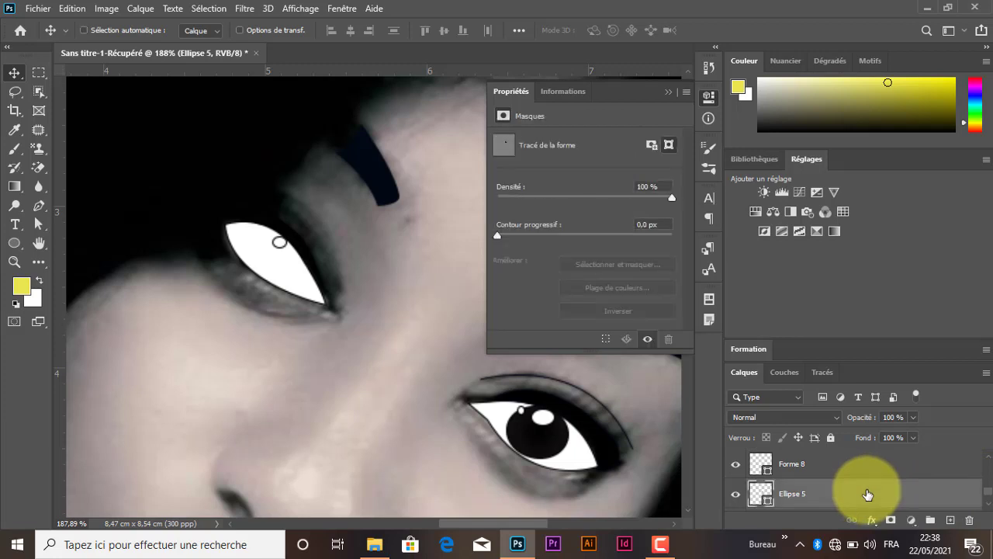
key(ctrl+t)
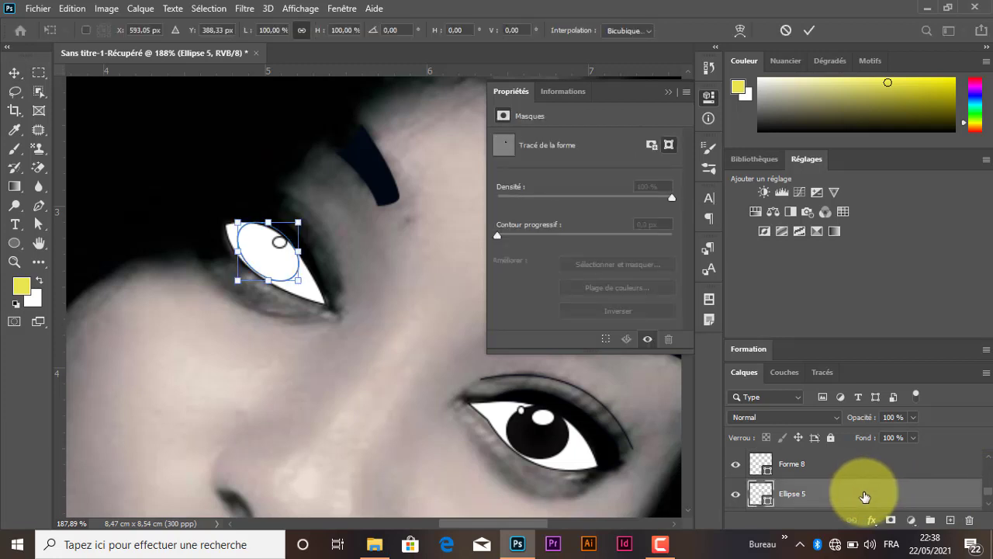
click(809, 29)
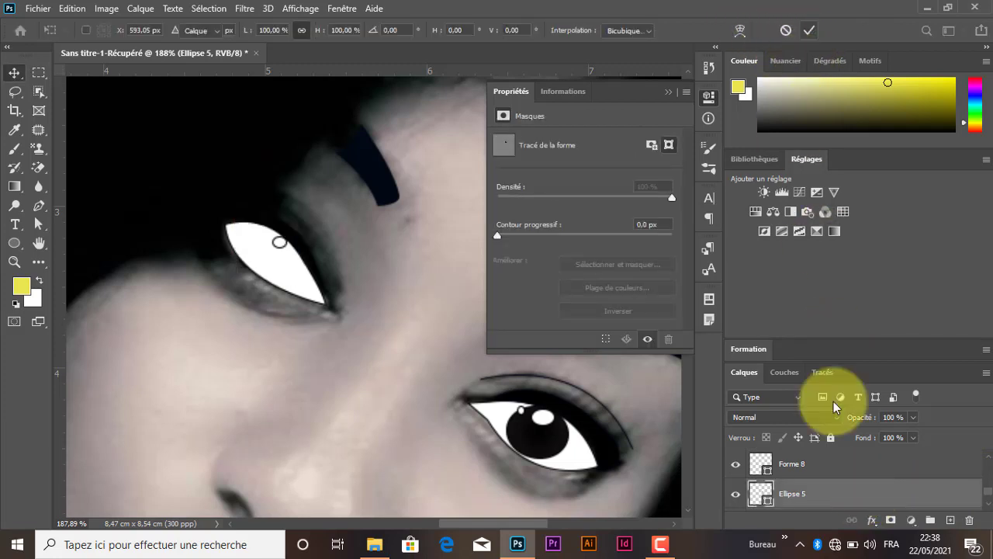
drag(825, 504, 825, 458)
drag(347, 360, 377, 365)
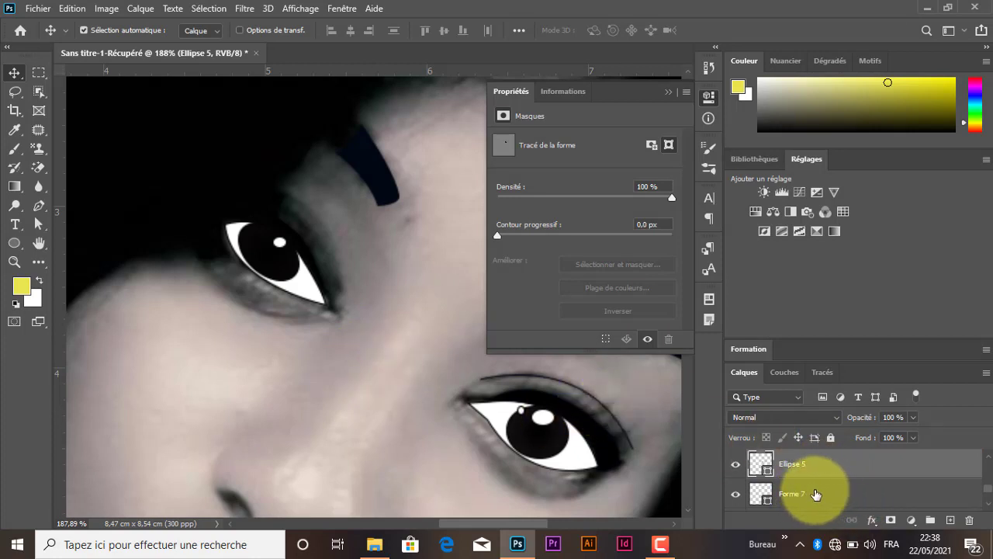
- Identify the curved reflection shape's layer and raise it above both the white eye shape and the iris ellipse
scroll(985, 505, down, 1)
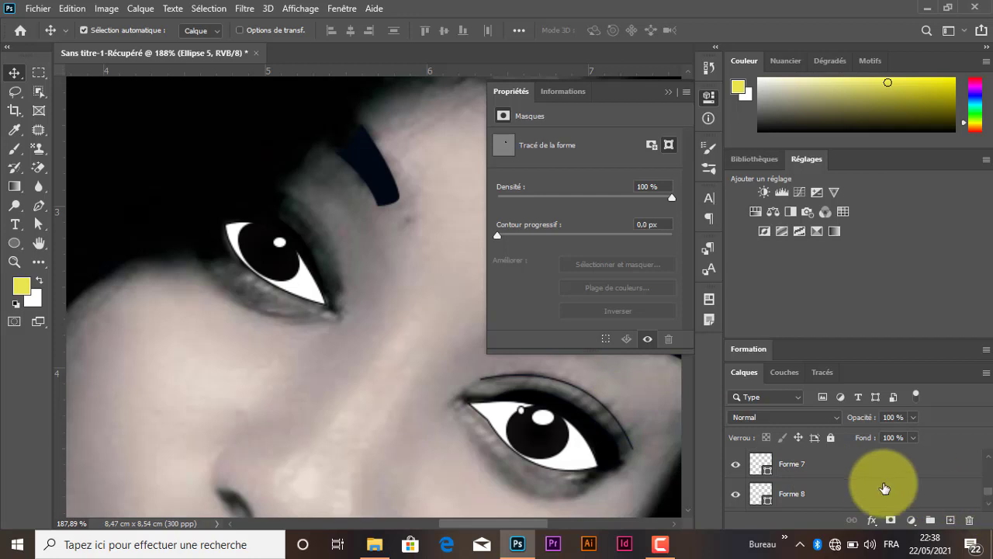
click(807, 495)
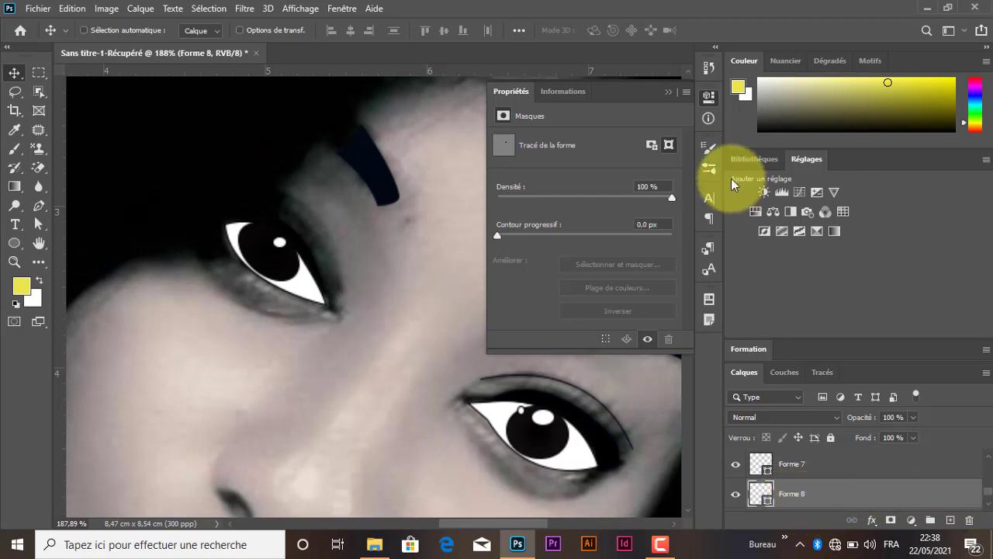
key(ctrl+t)
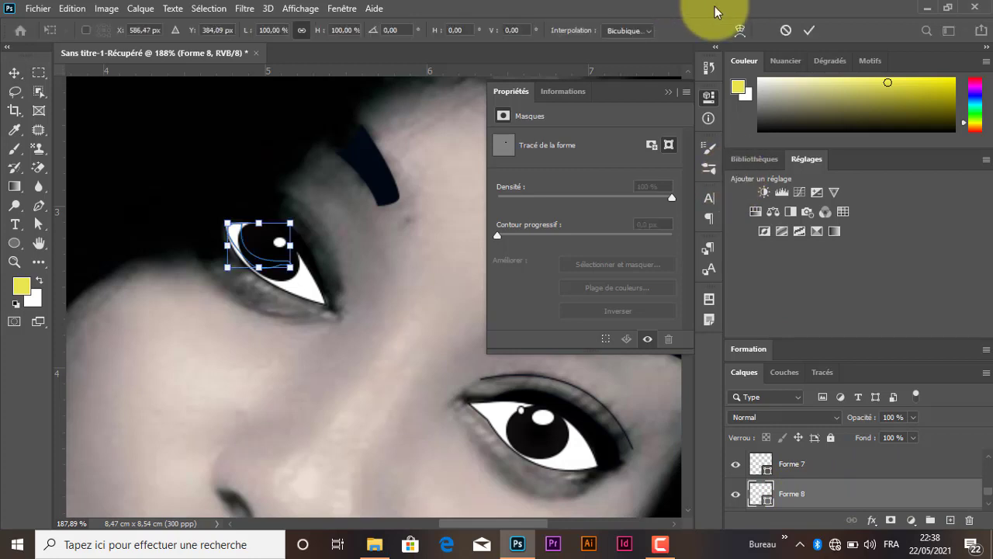
click(809, 29)
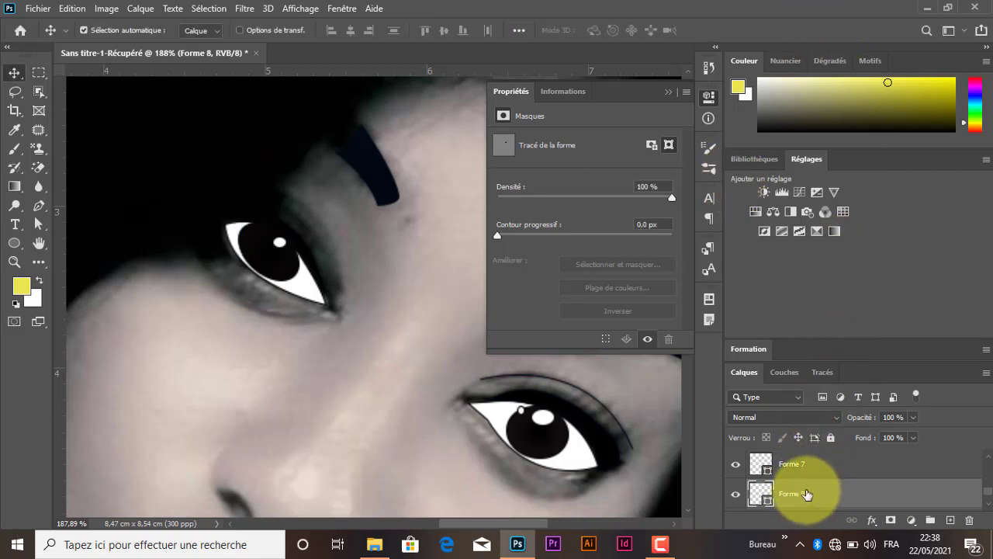
drag(805, 492, 804, 458)
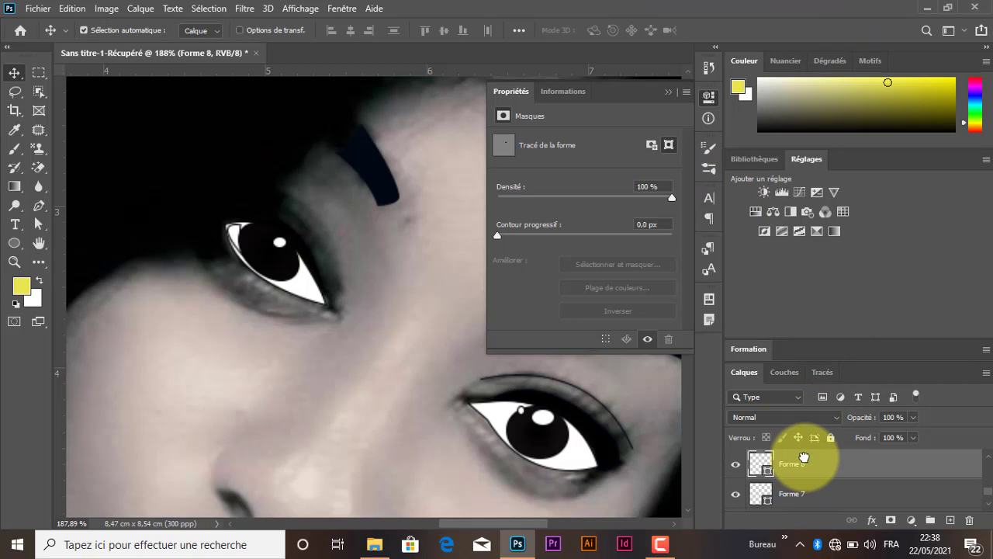
click(989, 456)
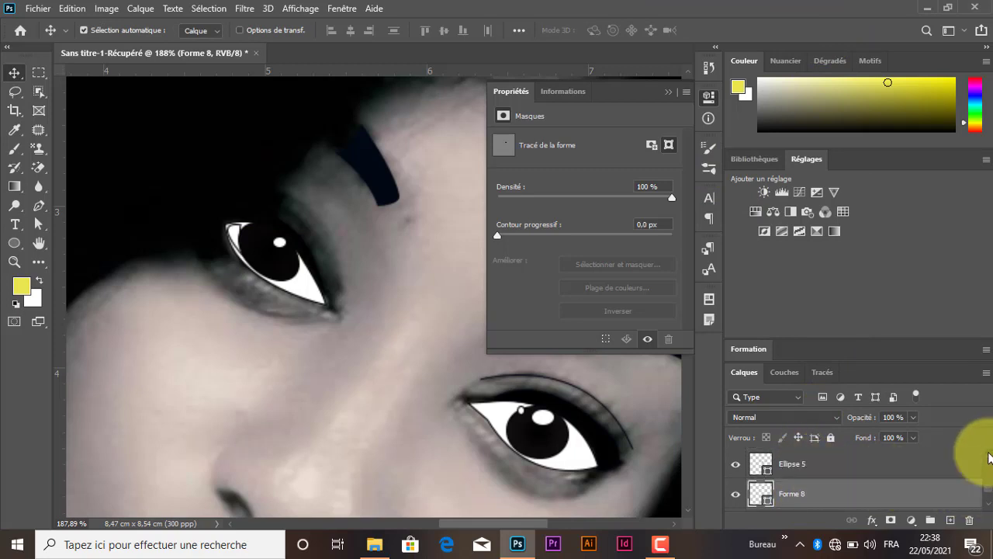
drag(784, 502, 794, 458)
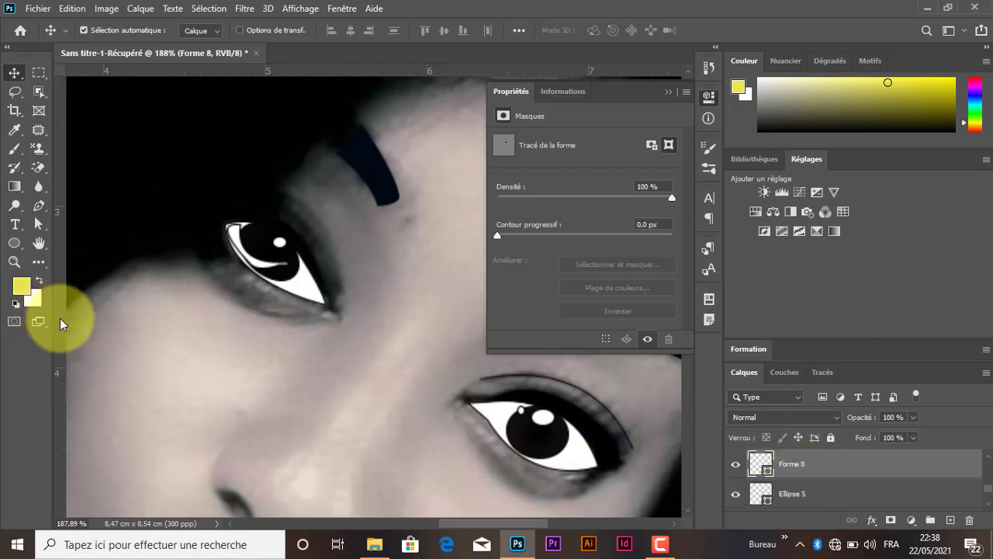
- Remove the stroke from the curved reflection shape in the iris, keeping its white fill
click(15, 245)
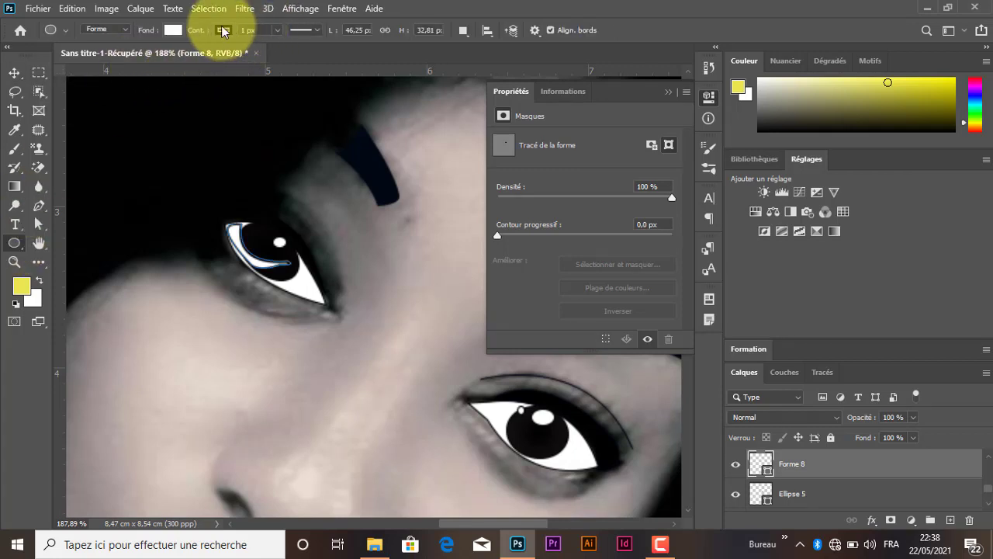
click(223, 29)
click(137, 58)
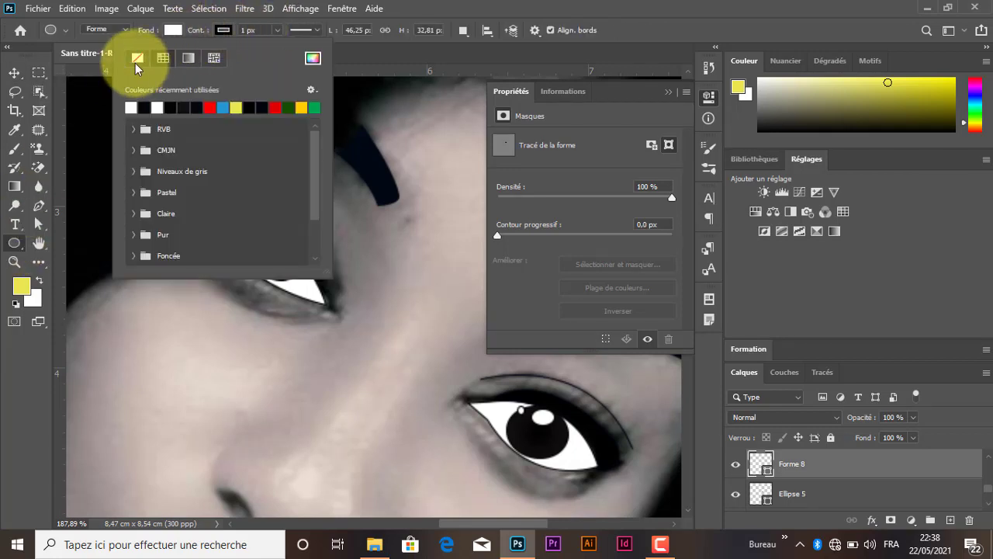
click(223, 30)
click(14, 73)
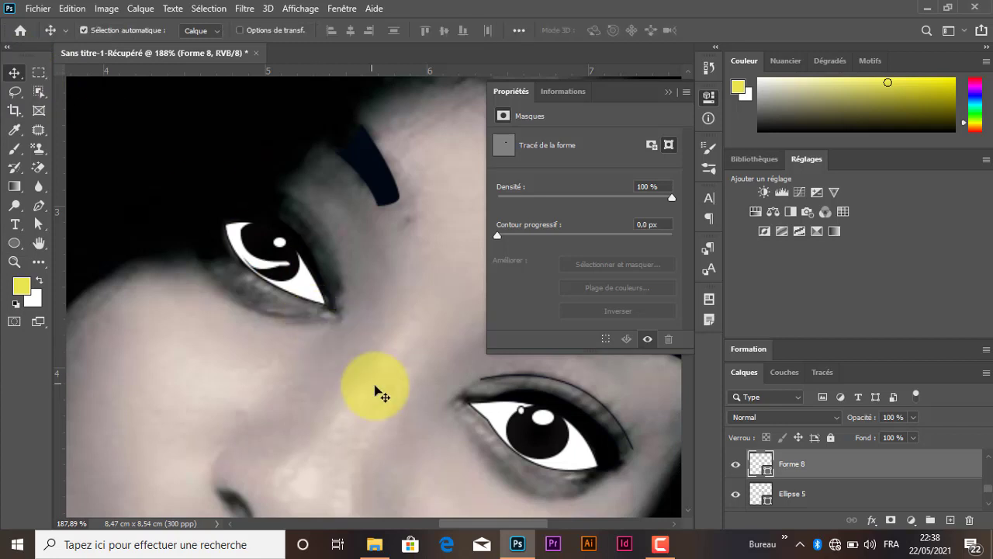
- Collapse the Properties display to uncover the portrait
drag(377, 394, 367, 358)
scroll(363, 293, down, 7)
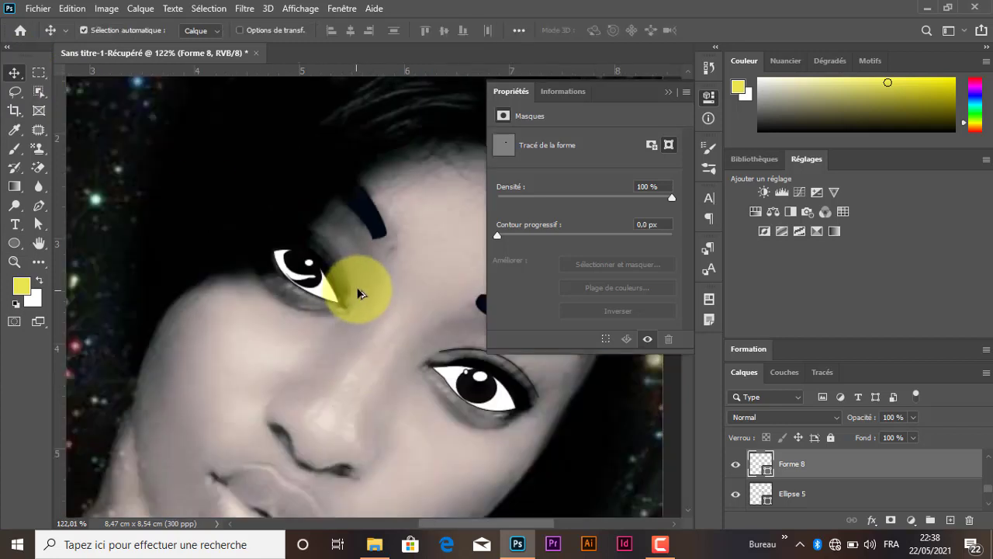
scroll(351, 438, up, 2)
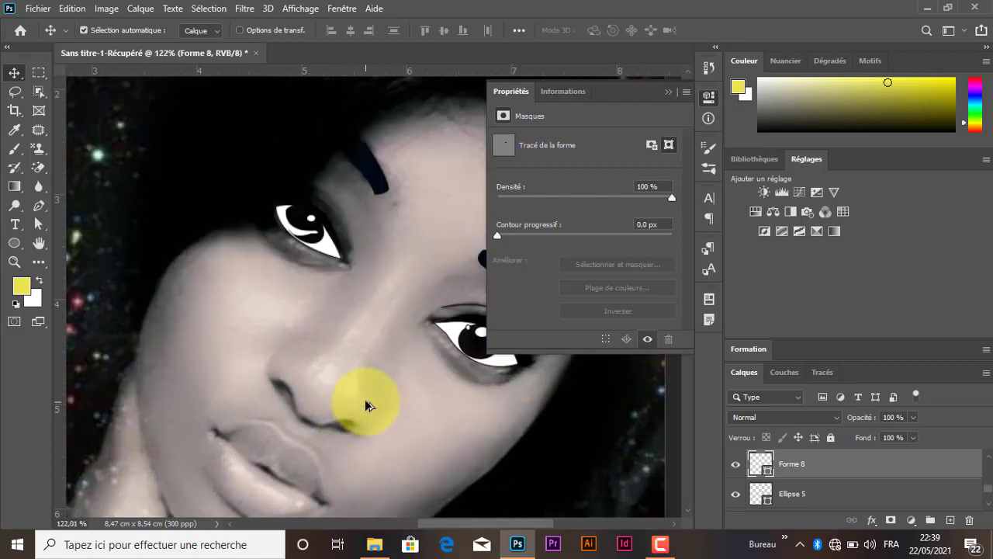
scroll(333, 437, up, 1)
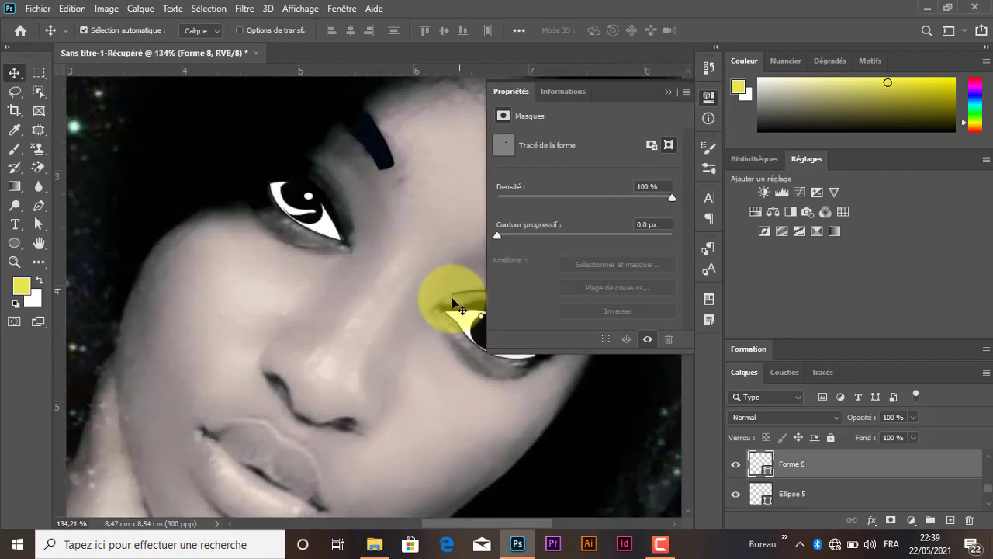
click(670, 92)
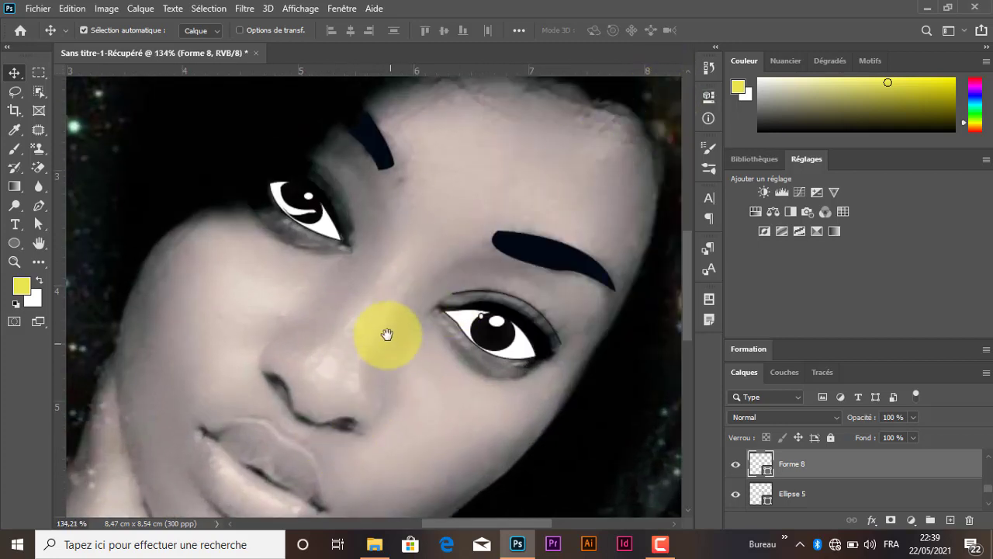
- Activate the Pen tool in shape mode for the nose area, set its fill to none and open its stroke colour options
drag(388, 334, 392, 231)
scroll(304, 332, up, 3)
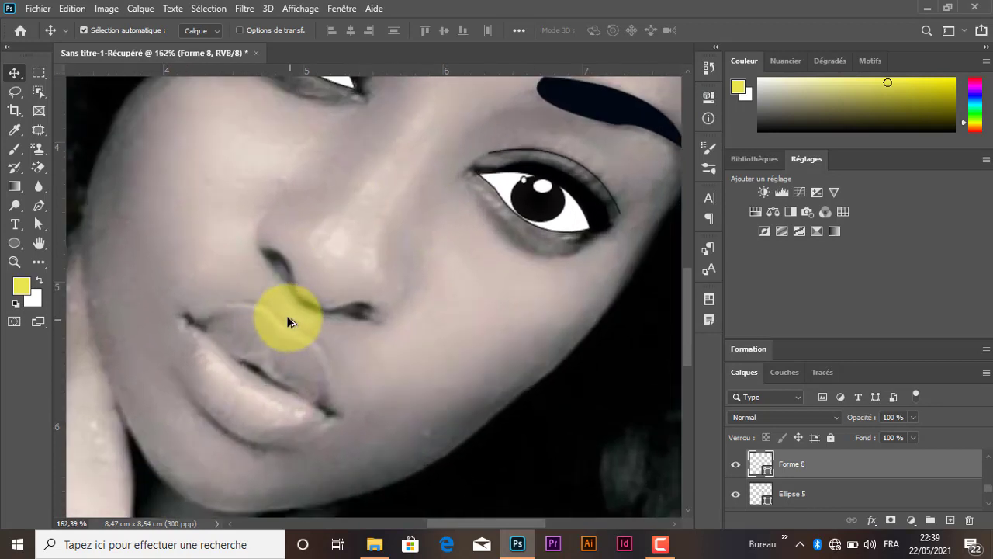
click(38, 205)
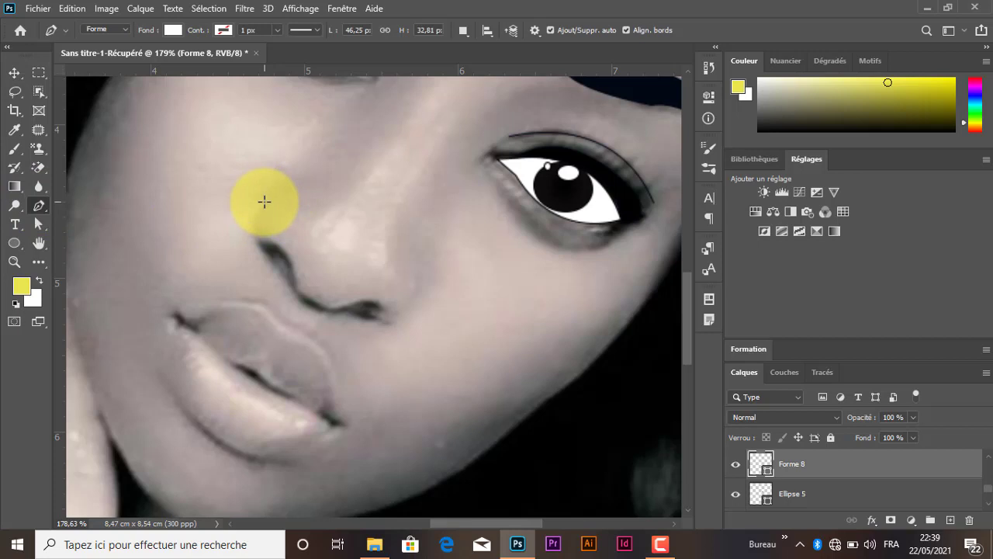
click(174, 31)
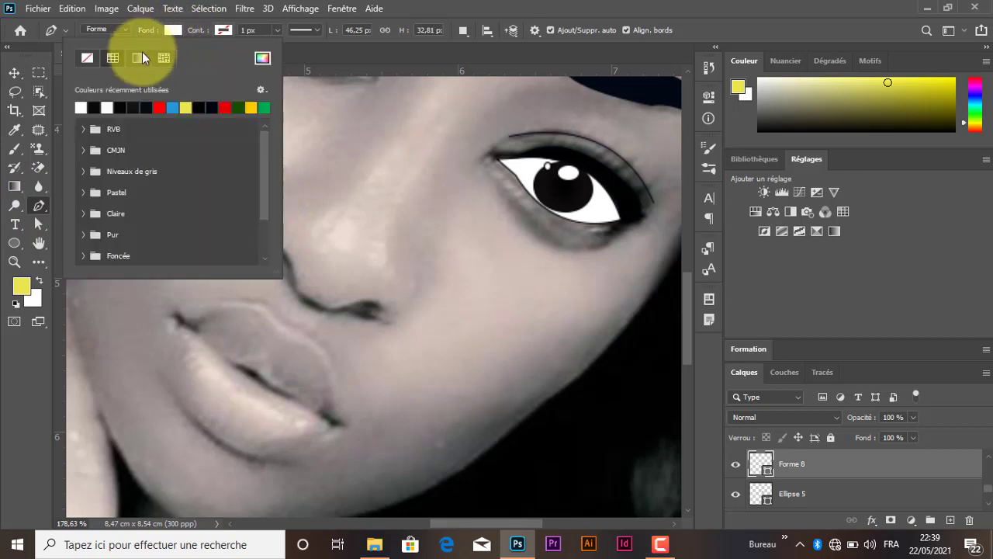
click(89, 58)
click(213, 28)
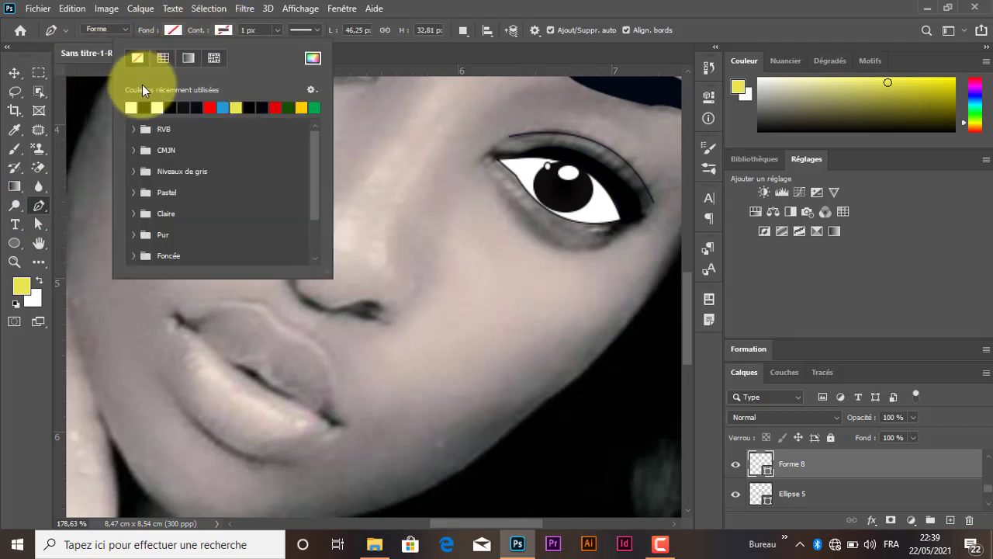
- Remove the outline from the Forme 8 shape and fill it with white
click(137, 58)
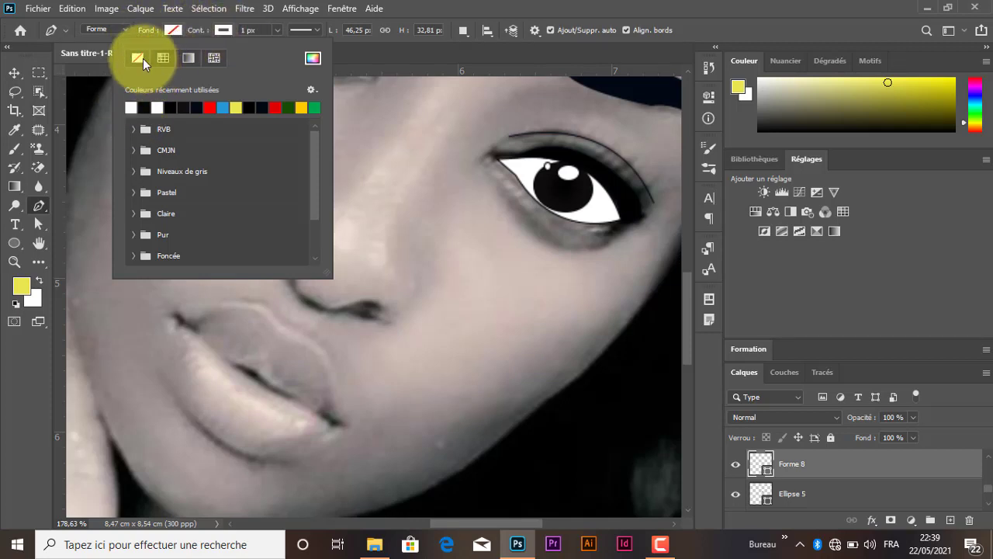
click(176, 31)
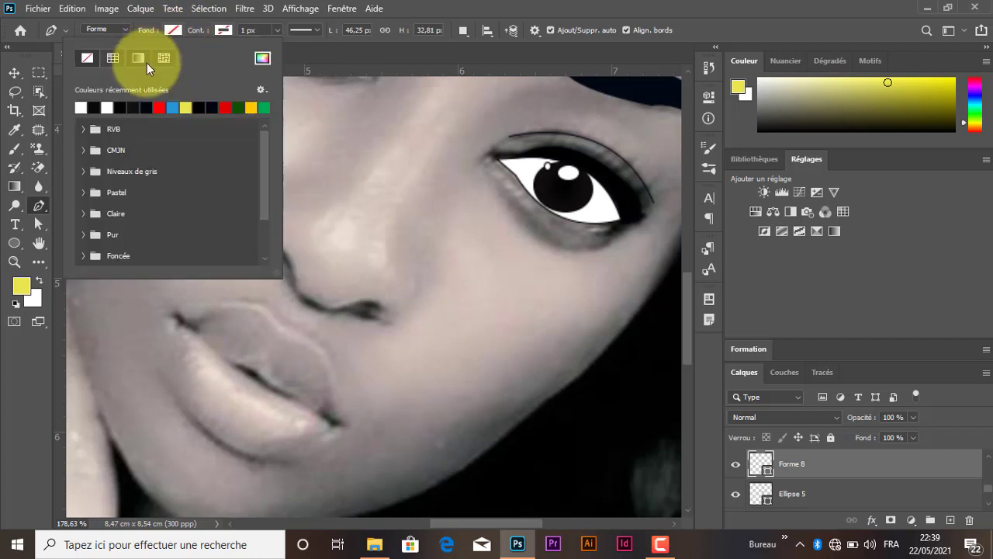
click(82, 106)
click(175, 28)
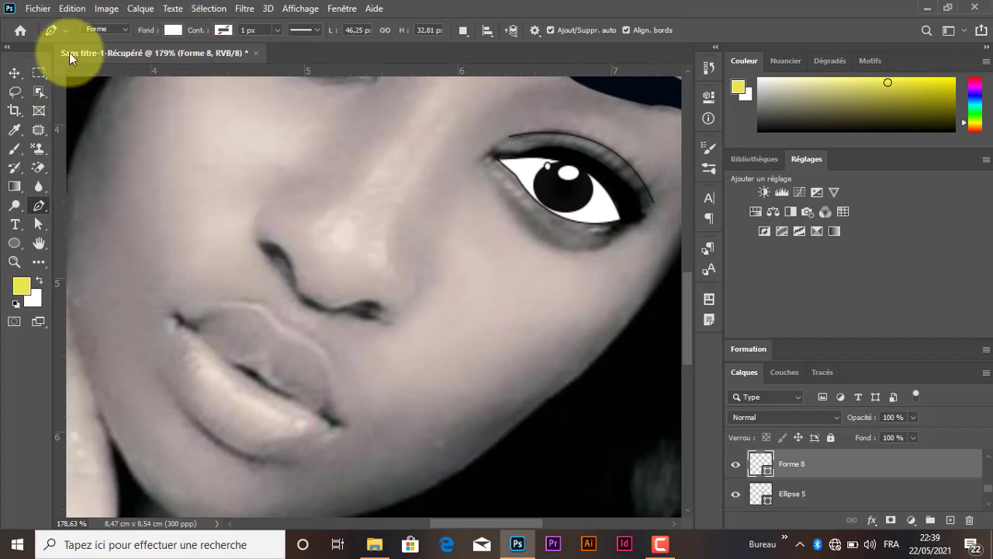
click(15, 73)
- Draw an unfilled curve with the Pen tool along the nose wing's outer edge, about 11 px wide and 37 px high, with a 1 px black outline
scroll(288, 198, down, 3)
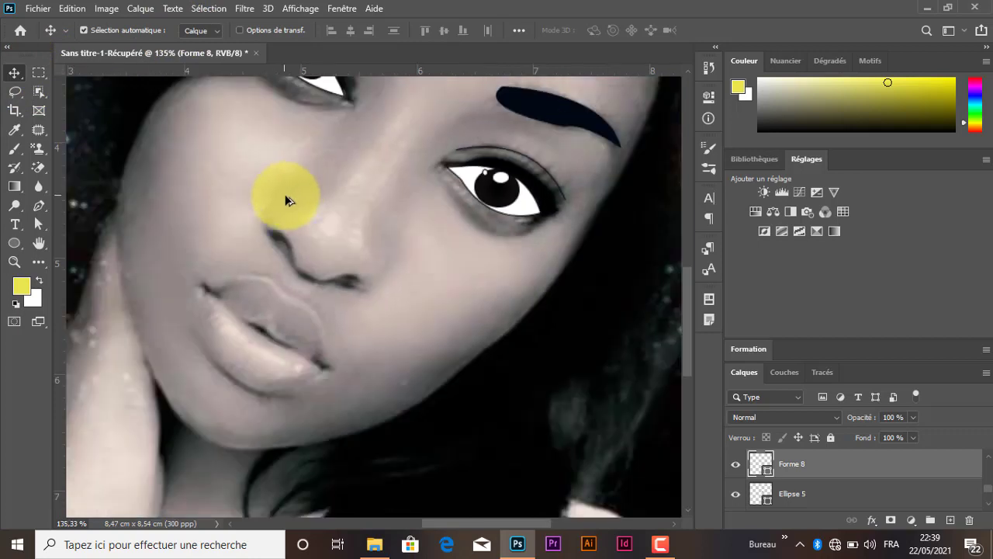
click(280, 177)
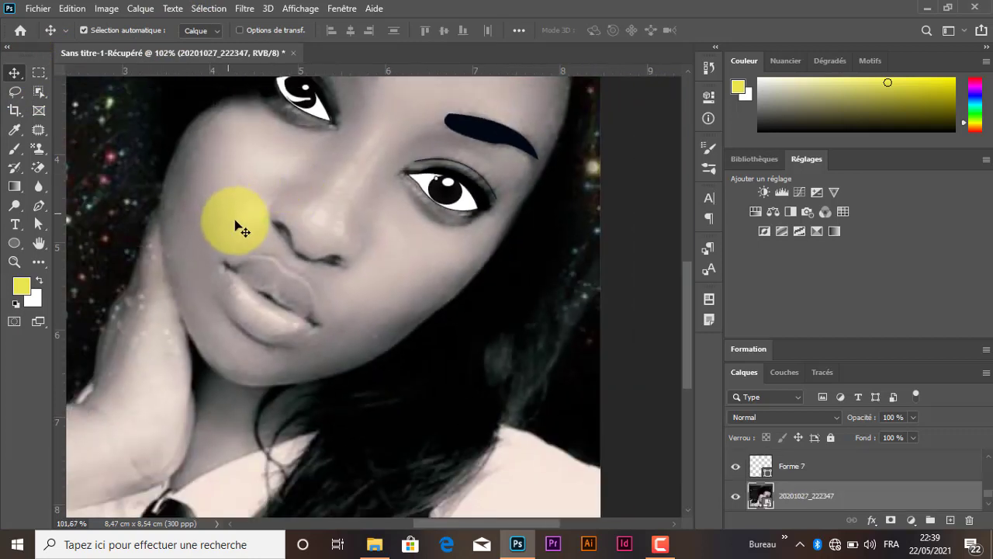
scroll(295, 238, up, 2)
scroll(304, 228, up, 2)
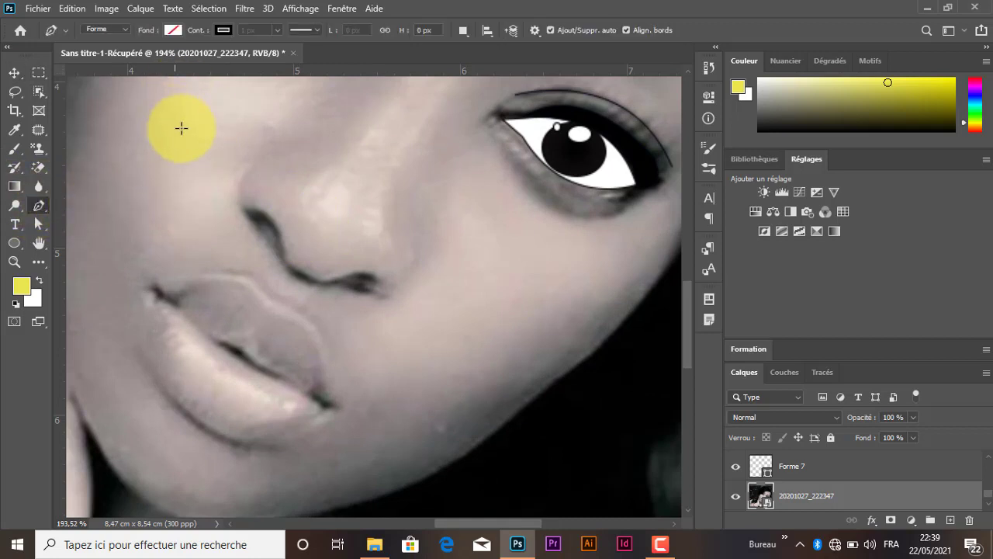
click(254, 160)
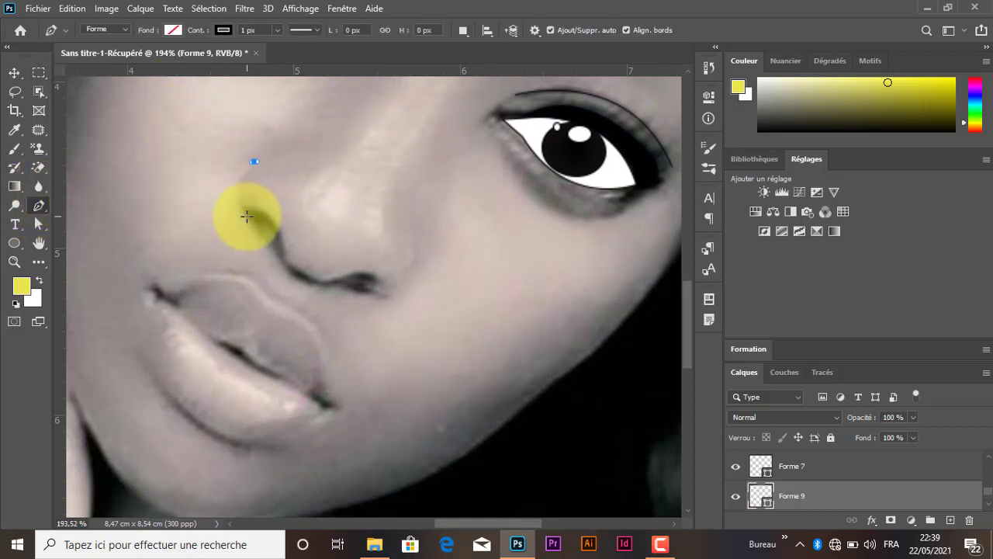
drag(244, 213, 260, 242)
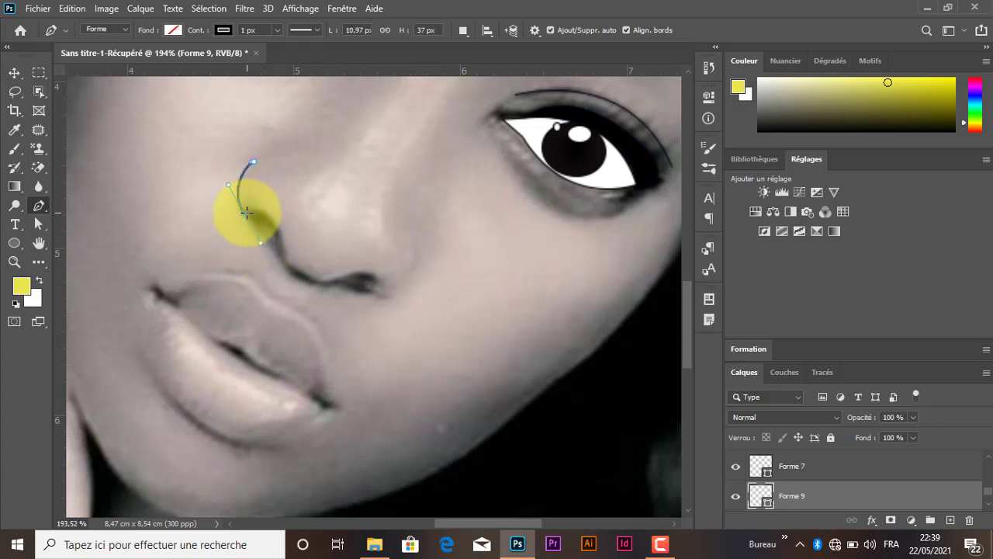
click(14, 73)
click(350, 166)
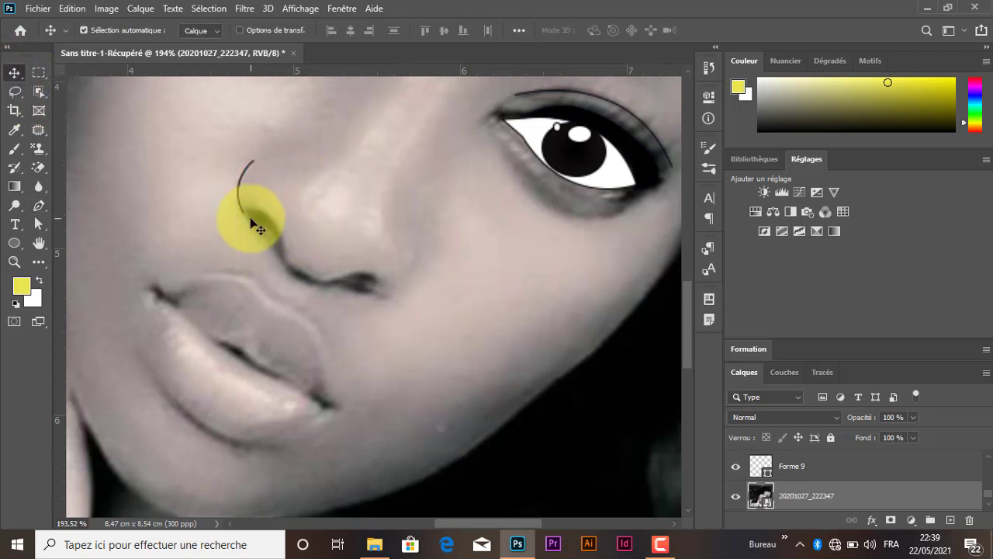
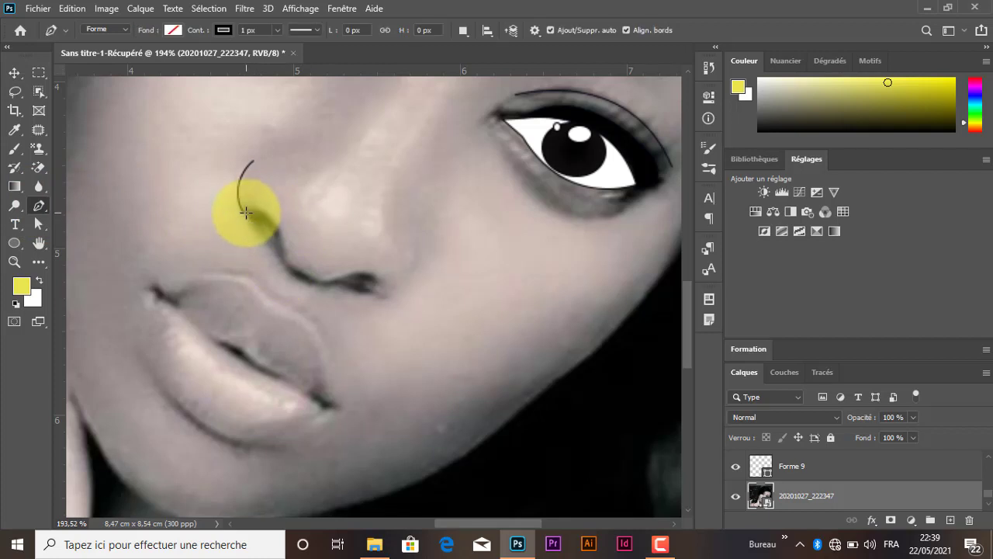
- Trace the underside of the nose from one nostril around the other with the Pen tool, about 91 by 58 px, with a 3 px black outline
click(246, 215)
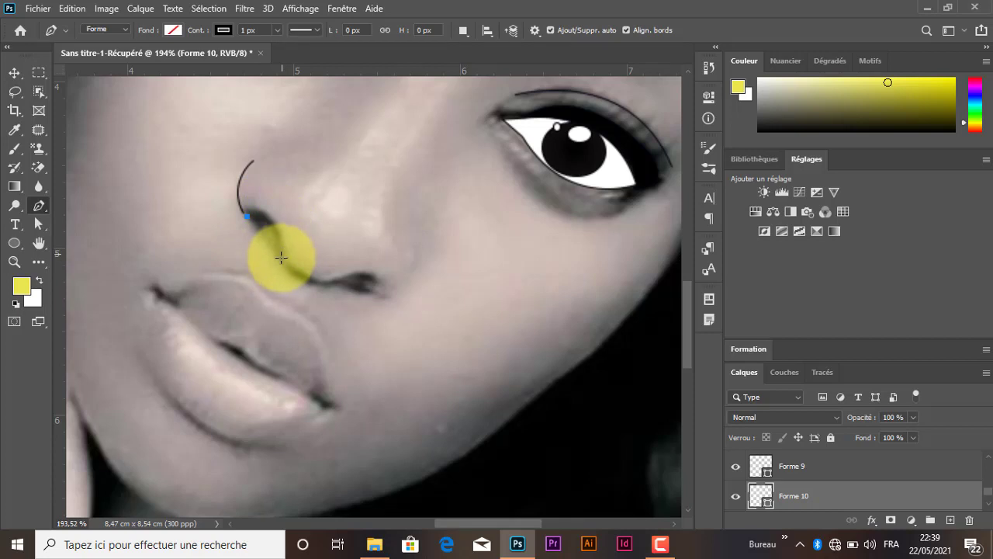
drag(280, 254, 289, 319)
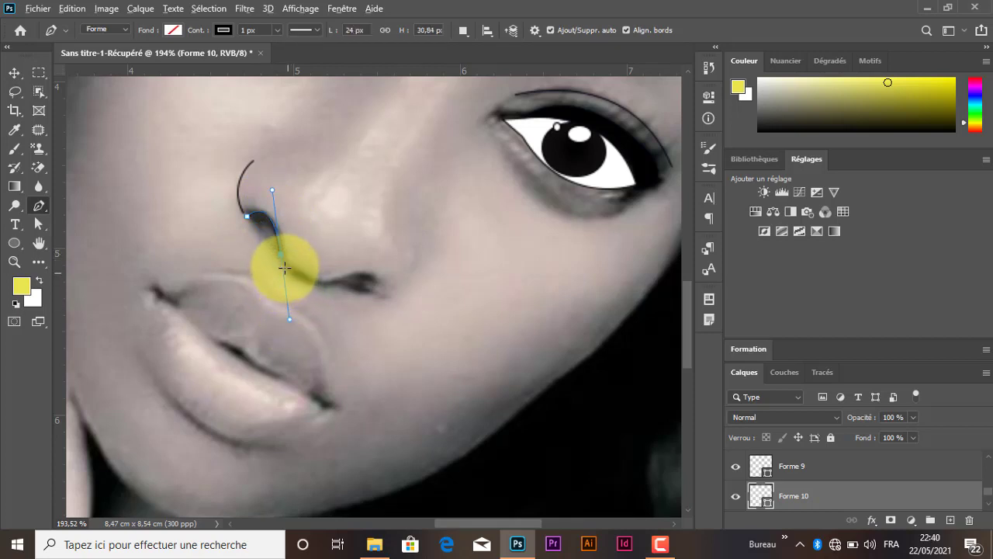
click(281, 255)
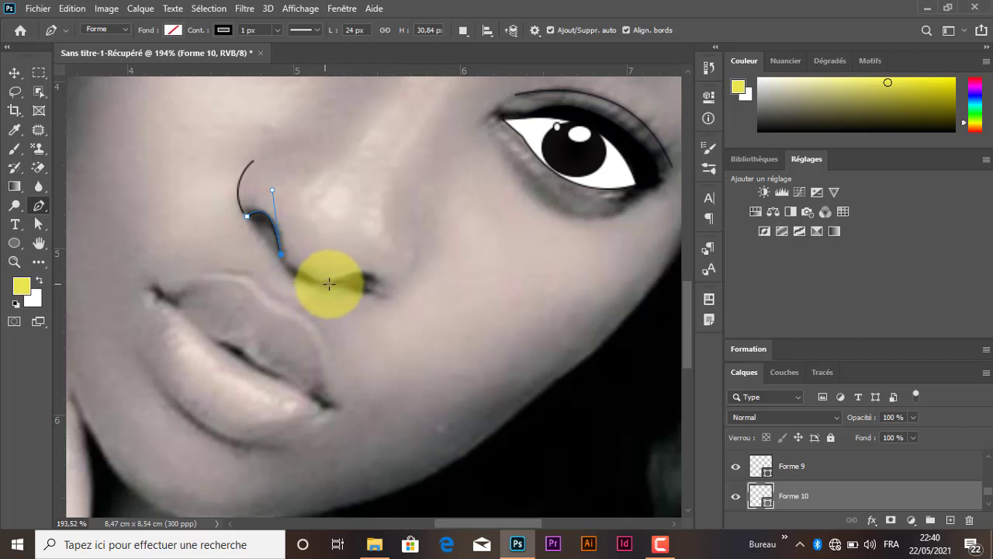
drag(333, 284, 374, 285)
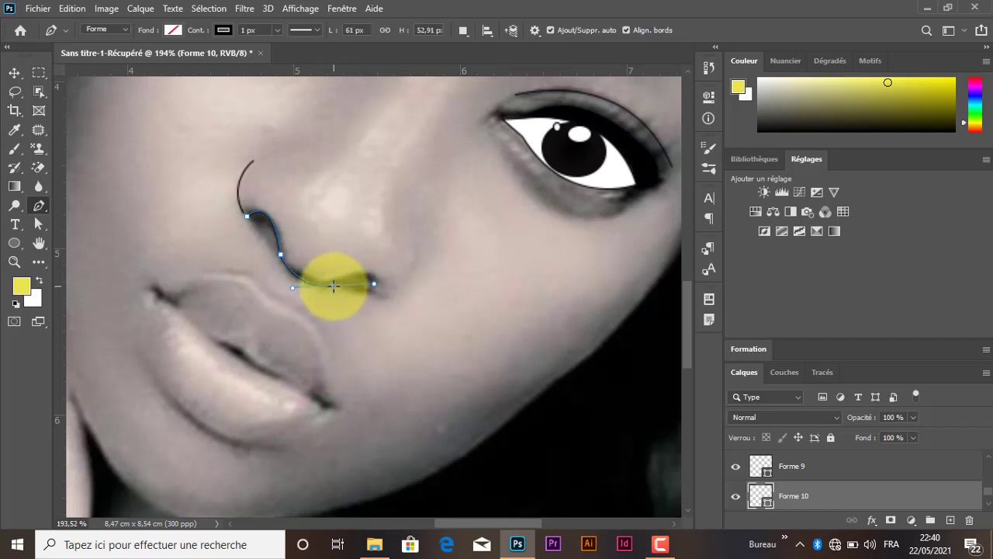
click(333, 285)
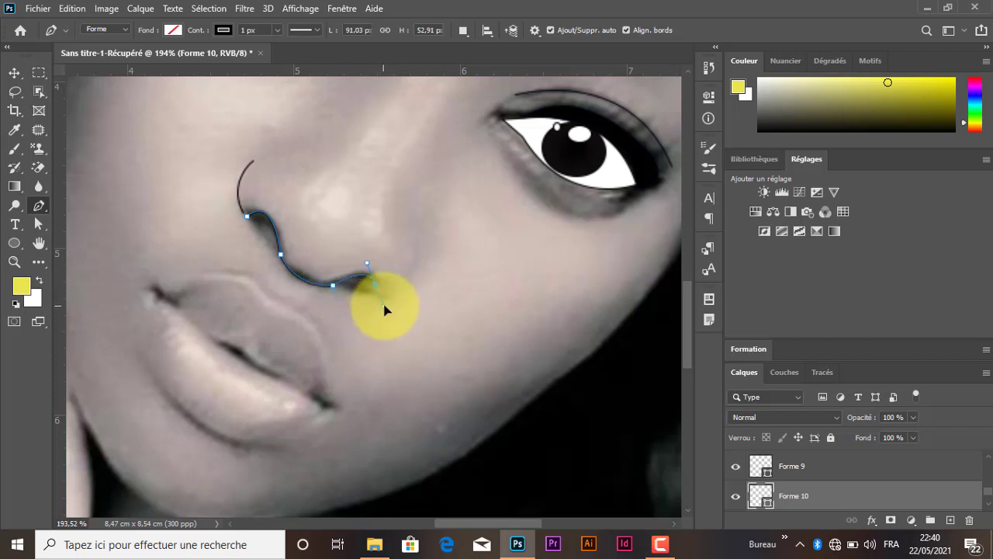
drag(384, 309, 342, 275)
click(375, 285)
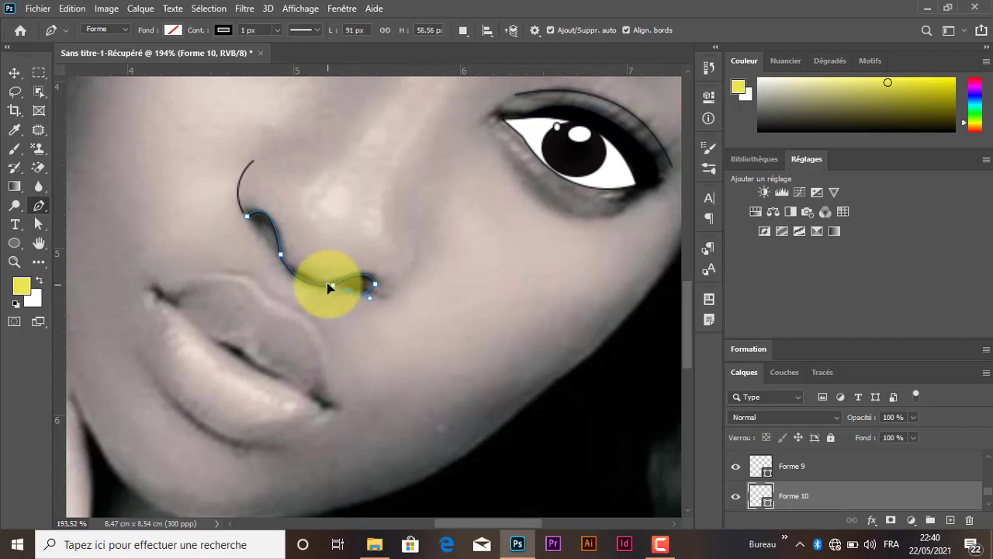
drag(327, 285, 328, 284)
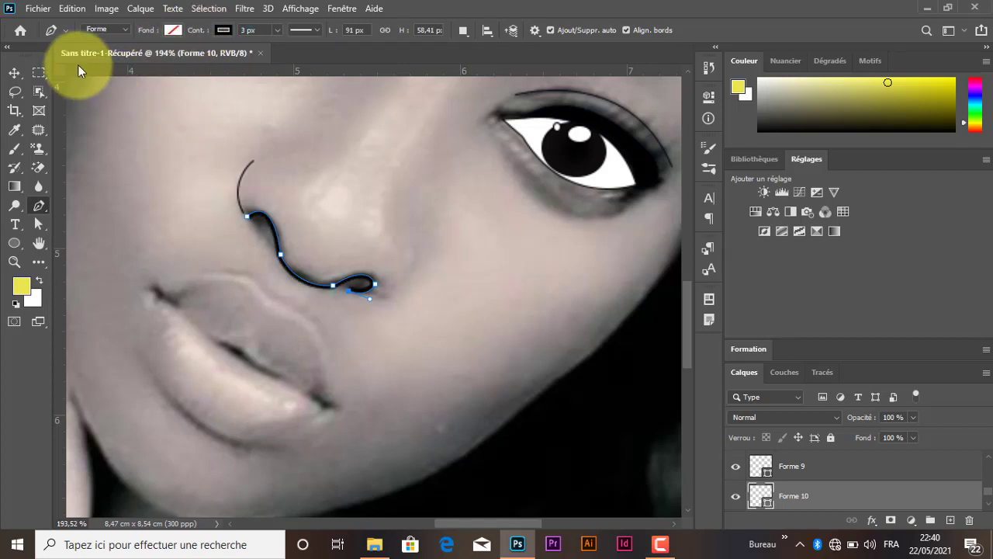
click(13, 72)
click(322, 150)
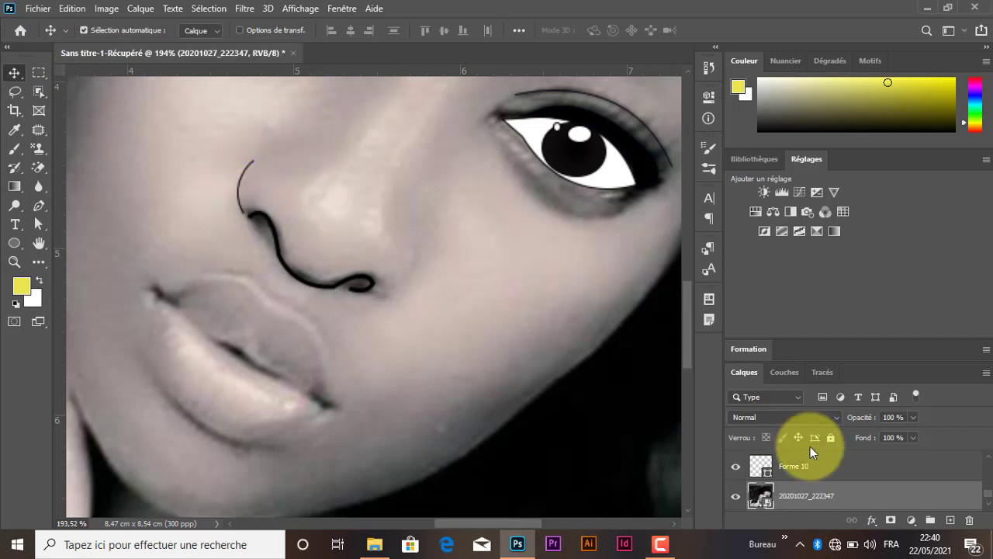
click(807, 473)
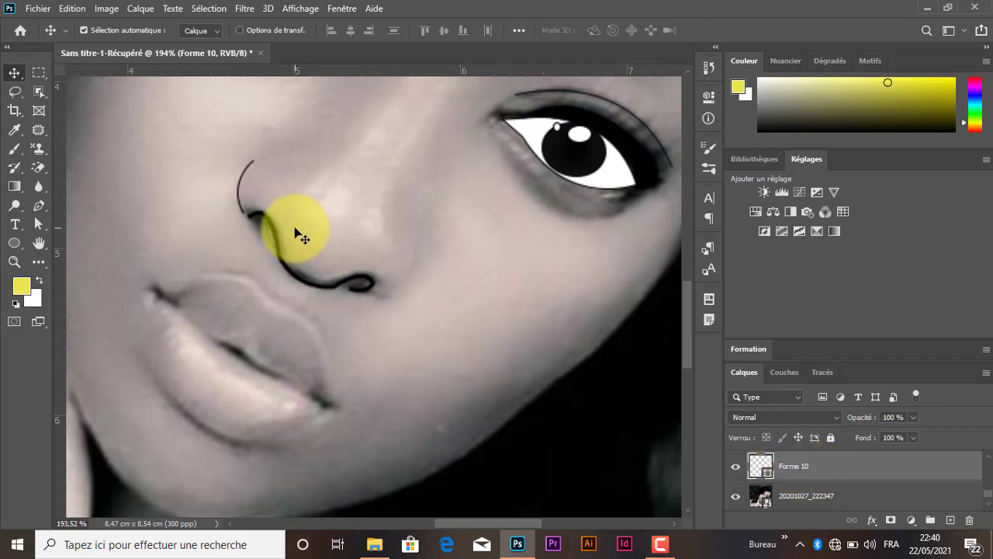
key(ctrl+t)
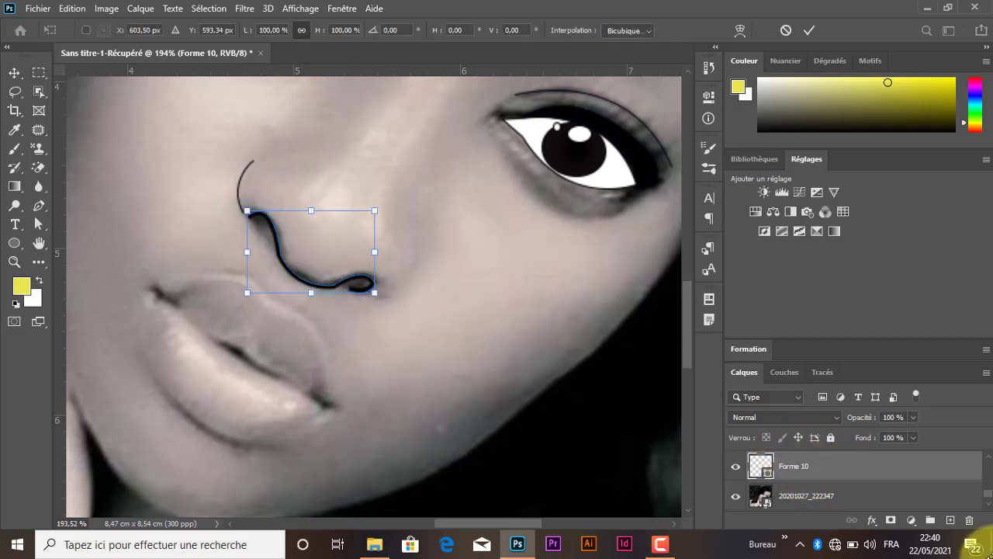
click(810, 30)
- Thicken the black outline of the nose wing curve, Forme 9, to 3 px and reselect the photo layer
scroll(985, 465, up, 1)
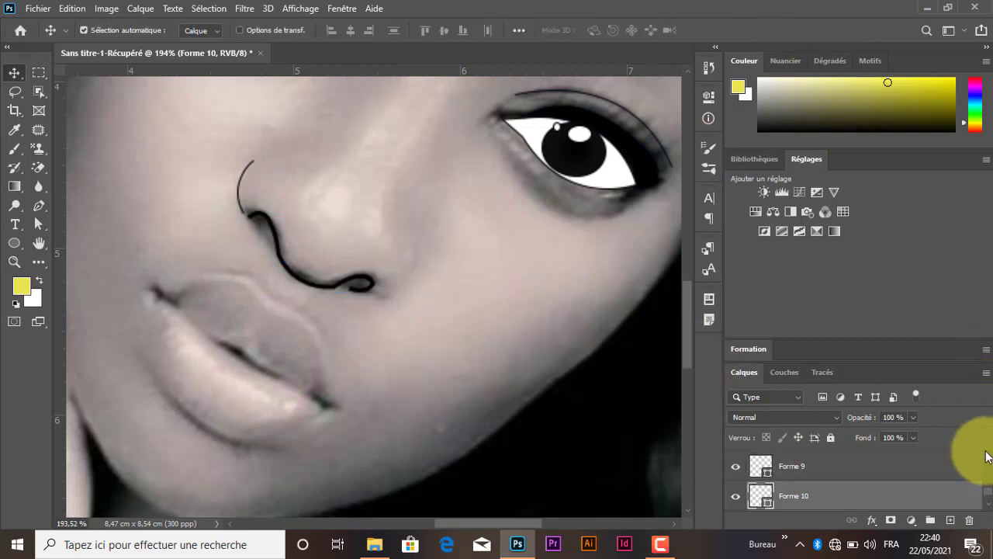
click(816, 467)
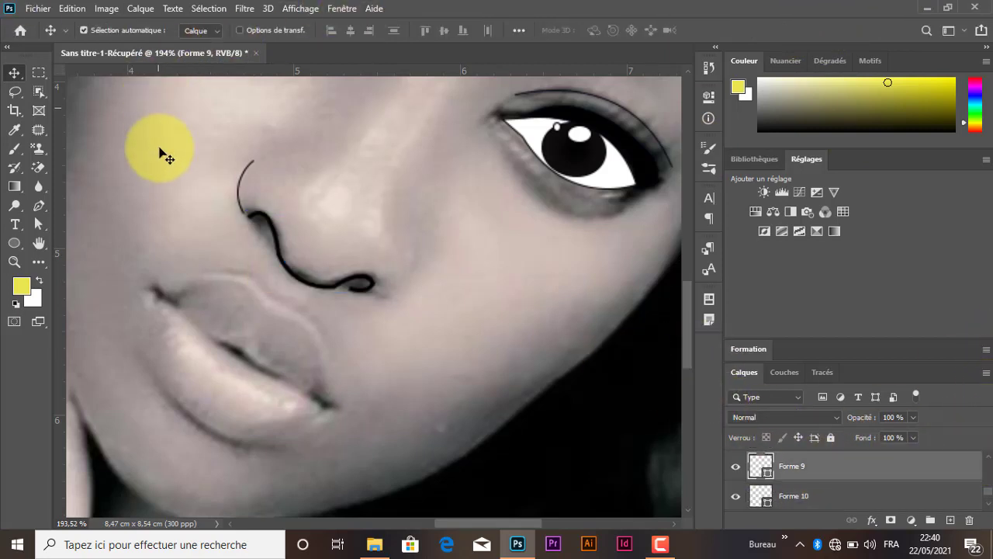
click(14, 243)
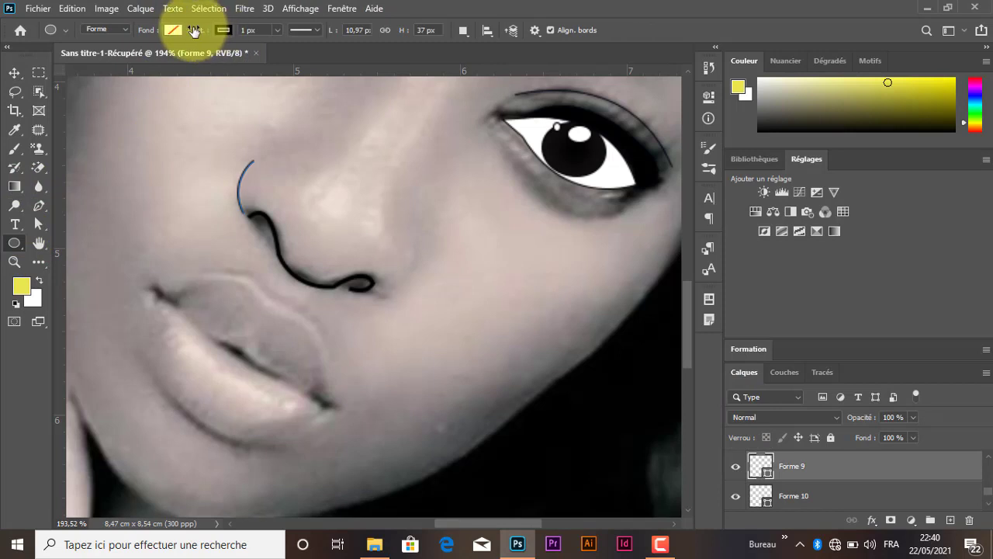
drag(196, 34, 197, 35)
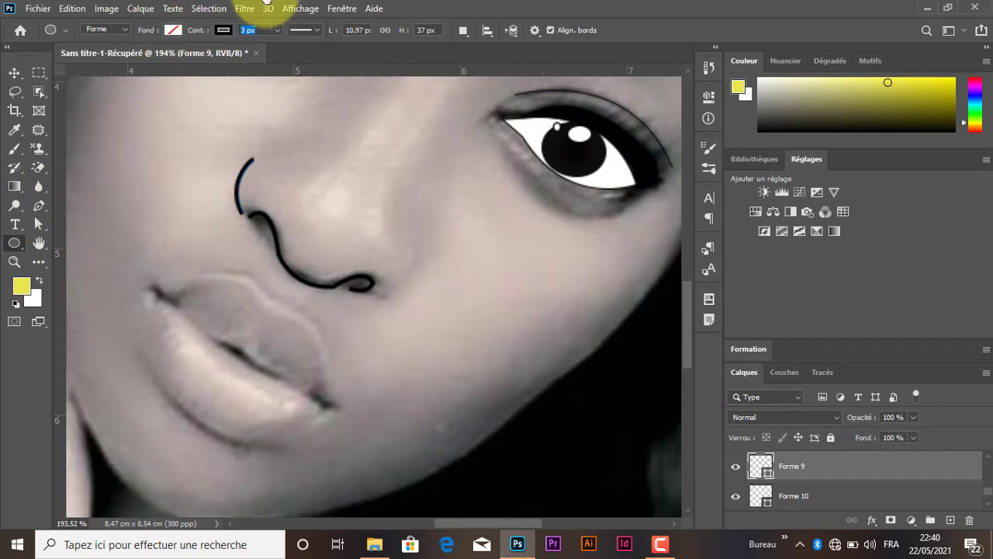
click(14, 72)
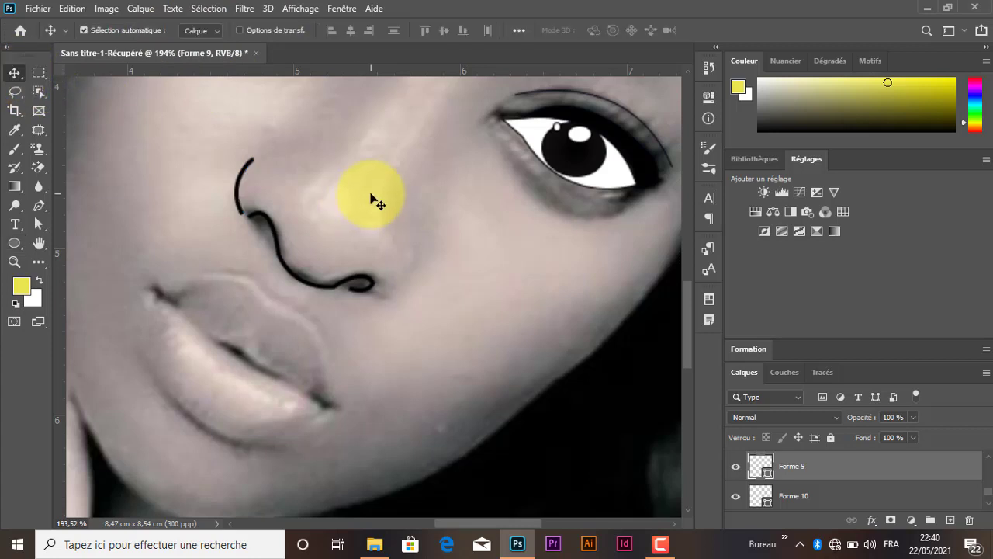
click(377, 273)
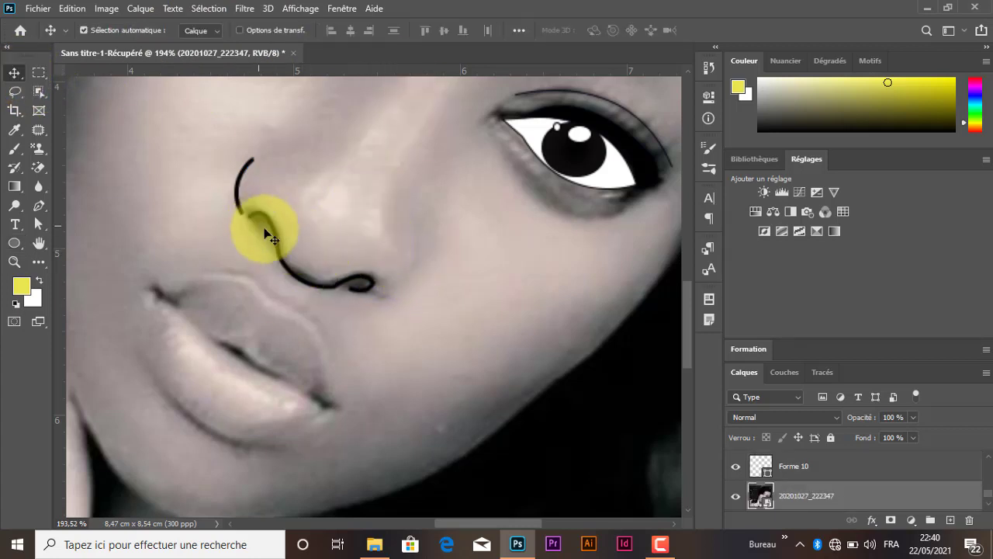
- Draw a closed shape about 12 by 7 px inside the nostril beside the nose wing curve and fill it with black
click(38, 200)
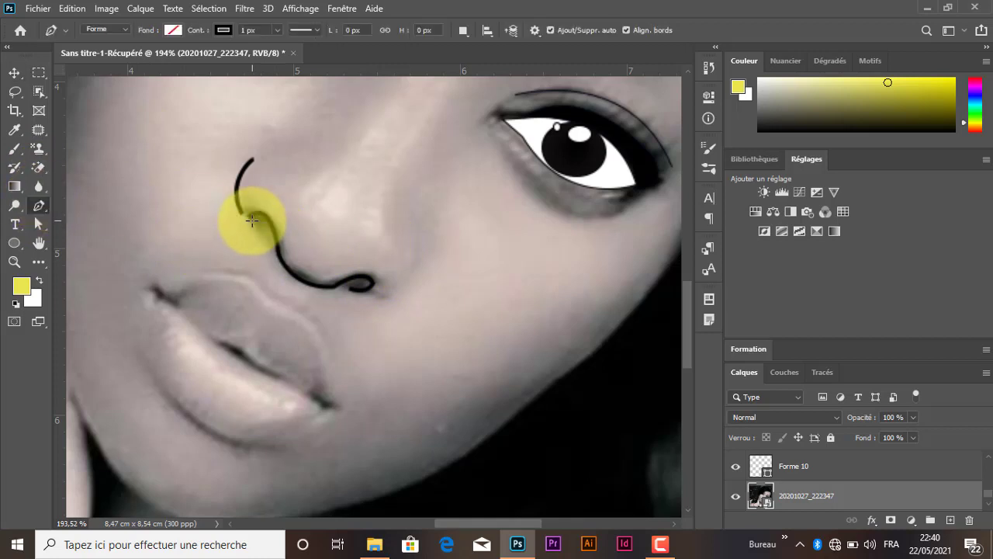
click(249, 222)
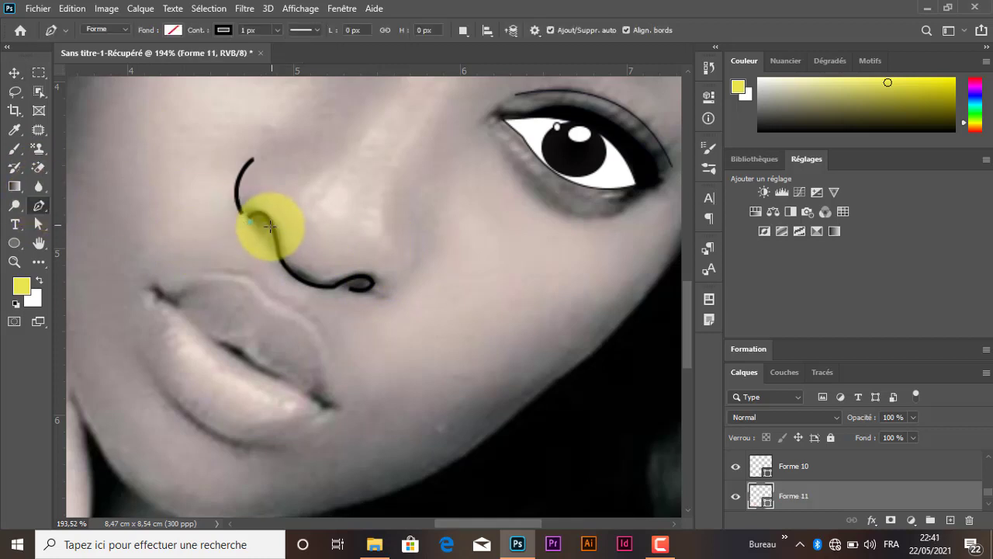
click(266, 225)
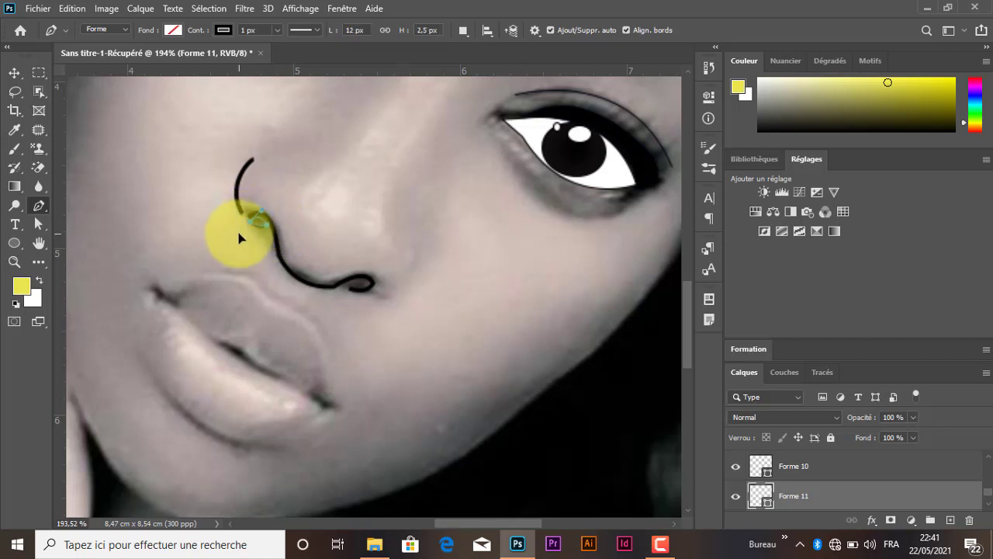
click(173, 29)
click(81, 107)
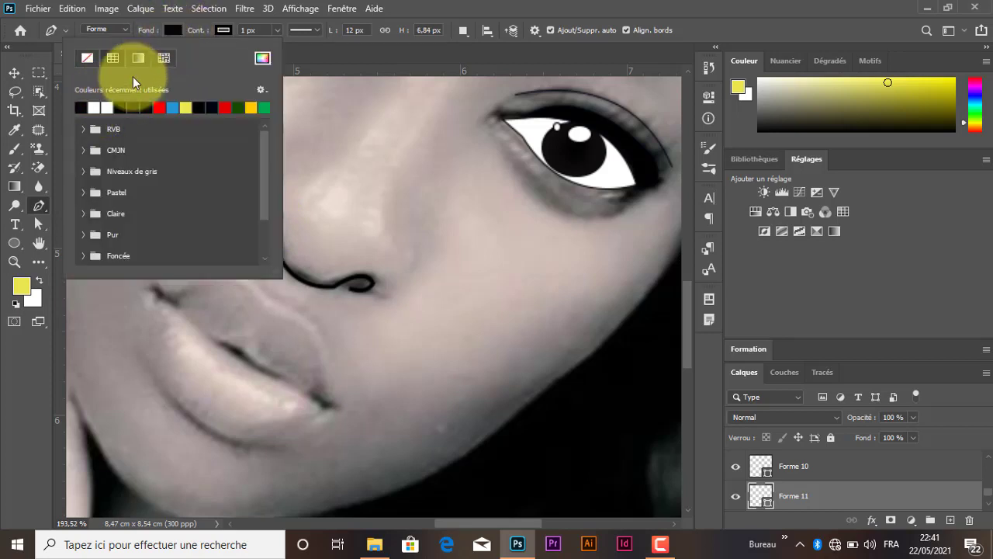
click(177, 33)
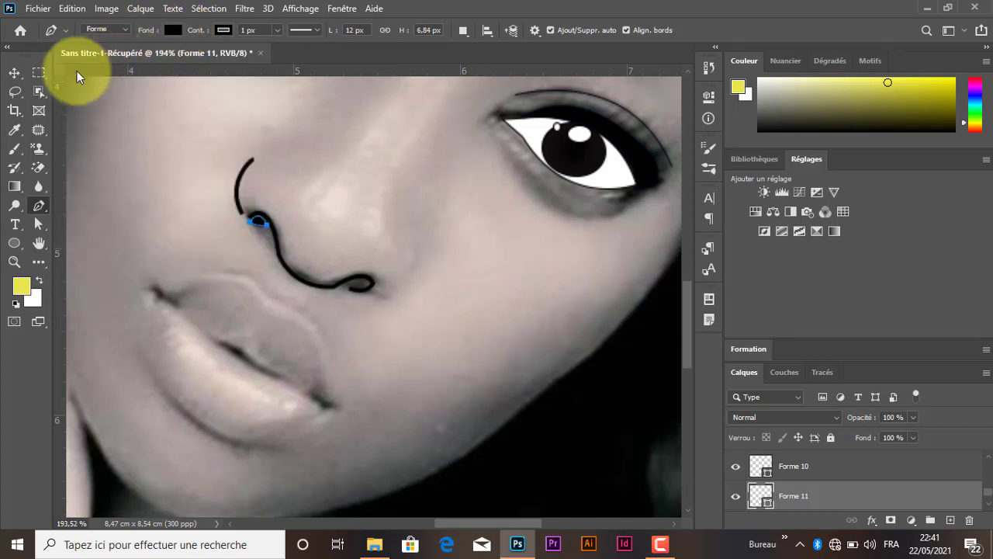
click(22, 72)
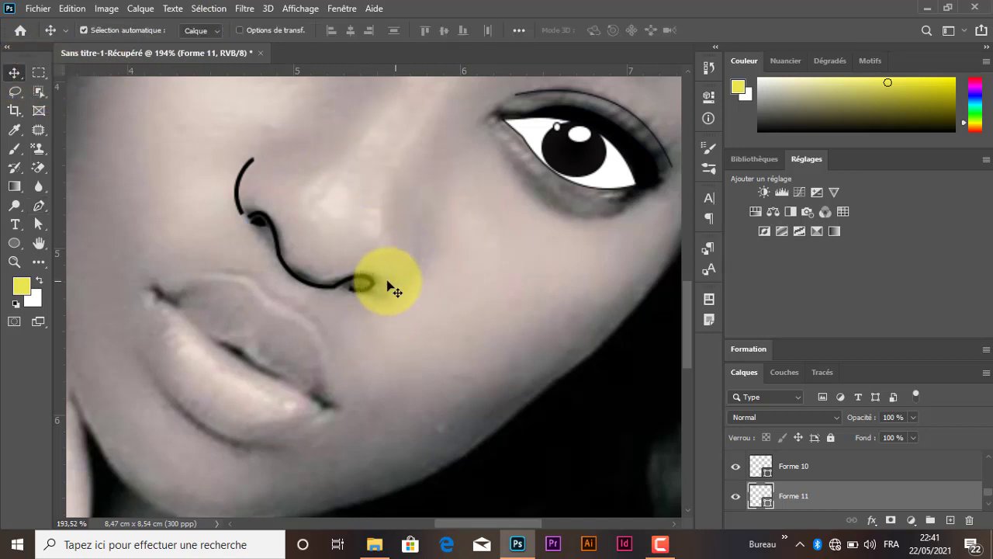
click(251, 199)
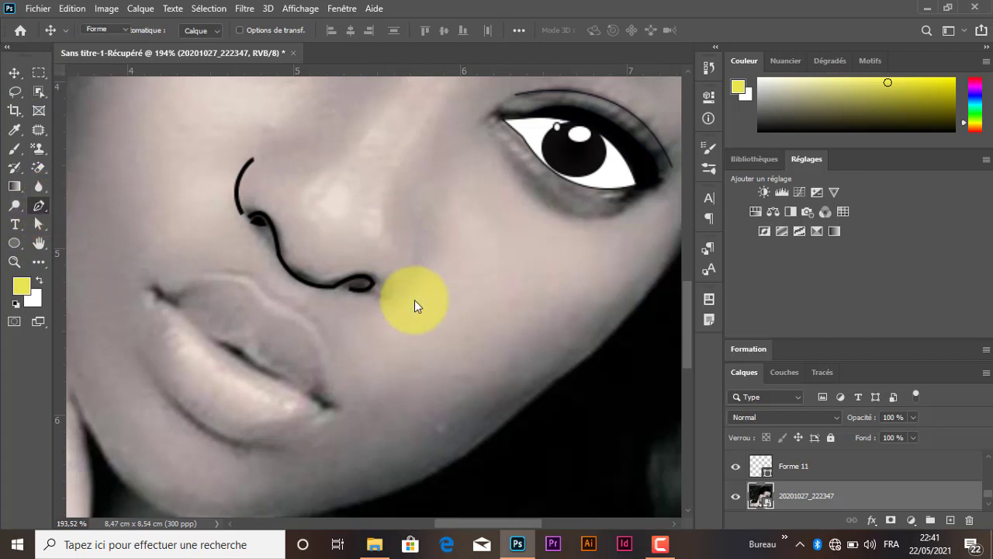
- Draw a closed shape about 16 by 6 px inside the other nostril, at the end of the nose underside curve, and fill it with black
key(p)
mouse_move(369, 281)
mouse_down()
mouse_move(344, 281)
mouse_move(341, 294)
mouse_move(382, 269)
mouse_up()
alt+click(346, 284)
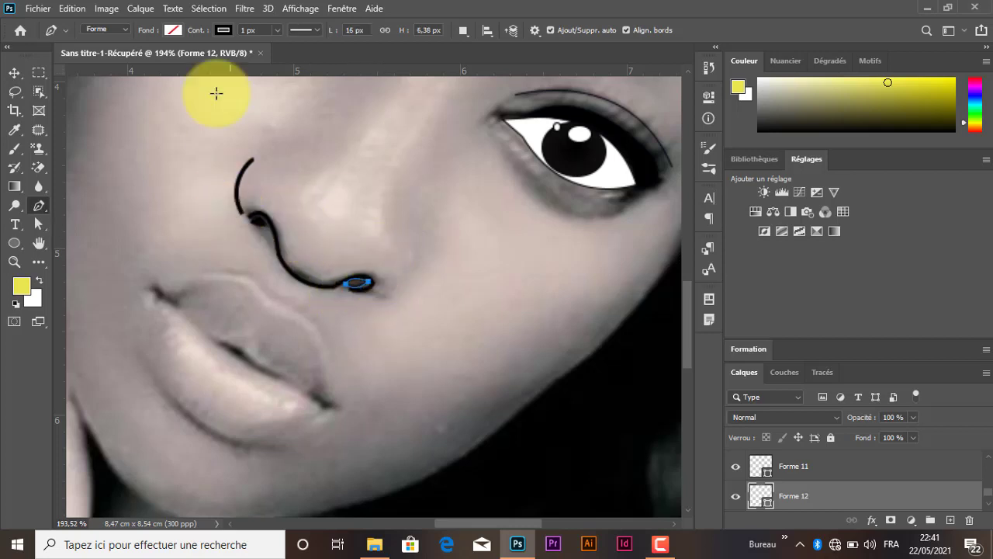
click(173, 30)
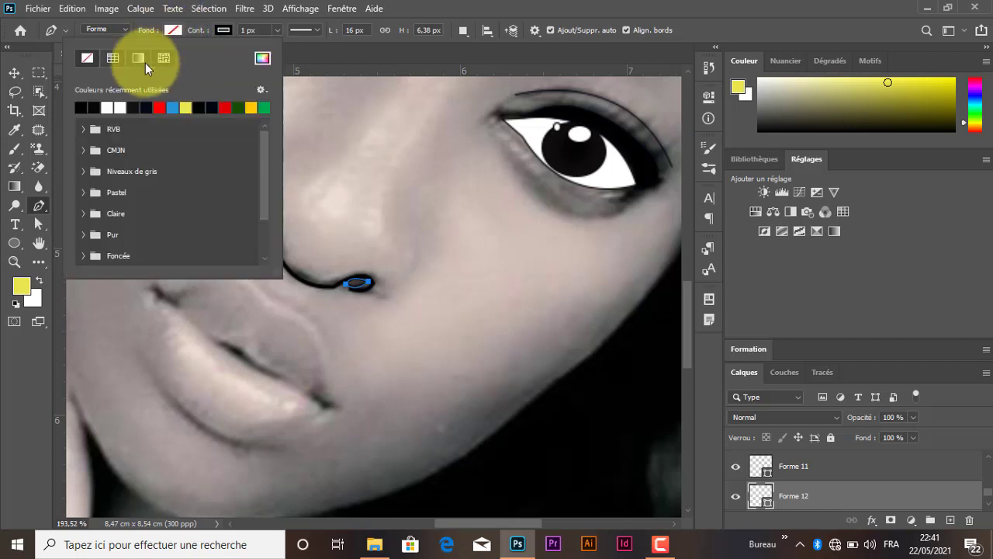
click(169, 31)
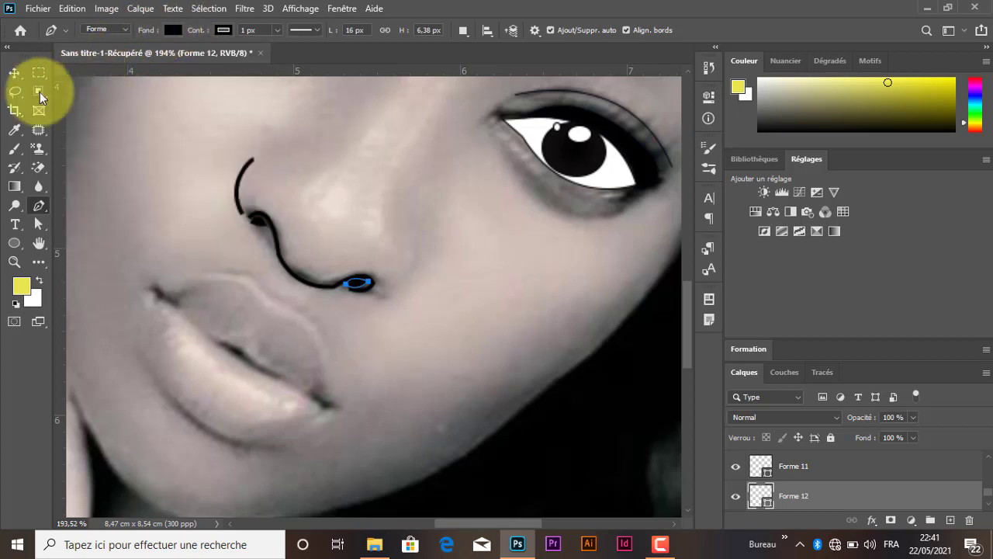
click(17, 73)
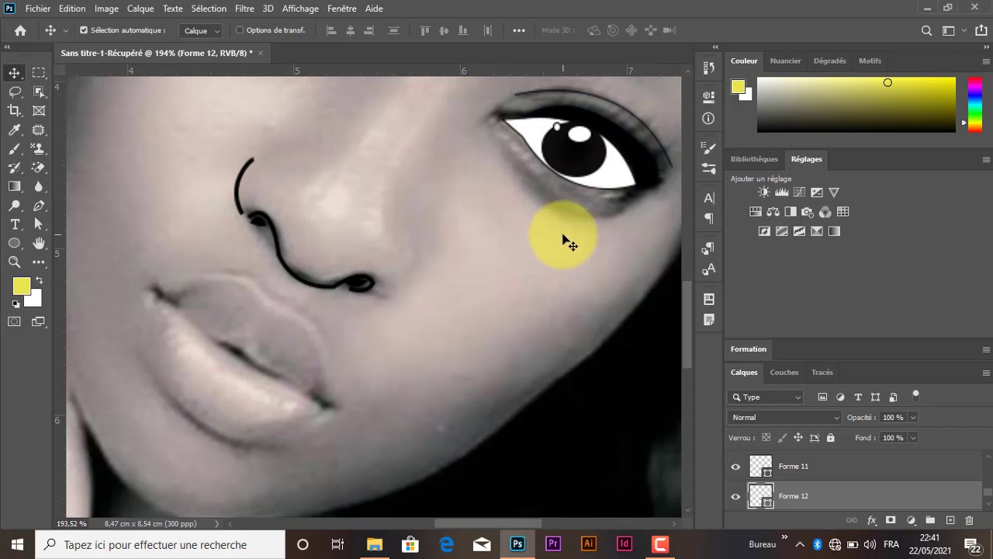
- From the photo layer, trace the upper lip's top edge between the mouth corners with the Pen tool, about 124 by 92 px, unfilled with a 1 px black outline
scroll(505, 225, down, 5)
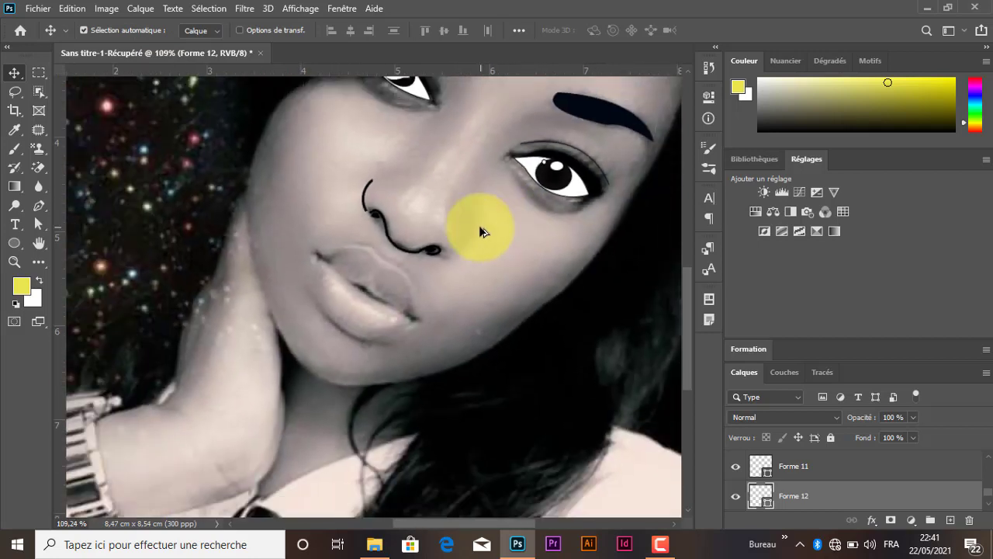
scroll(398, 324, up, 3)
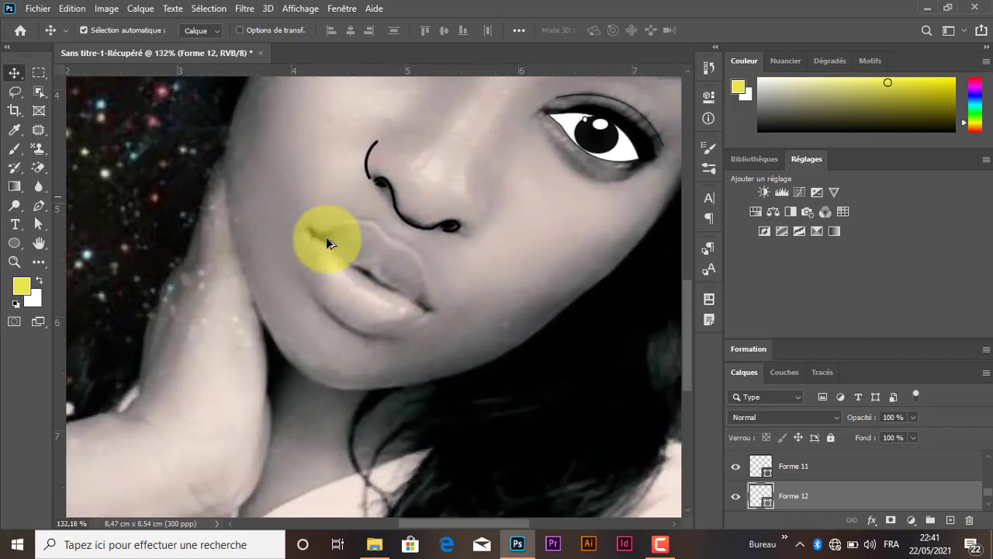
scroll(407, 281, up, 2)
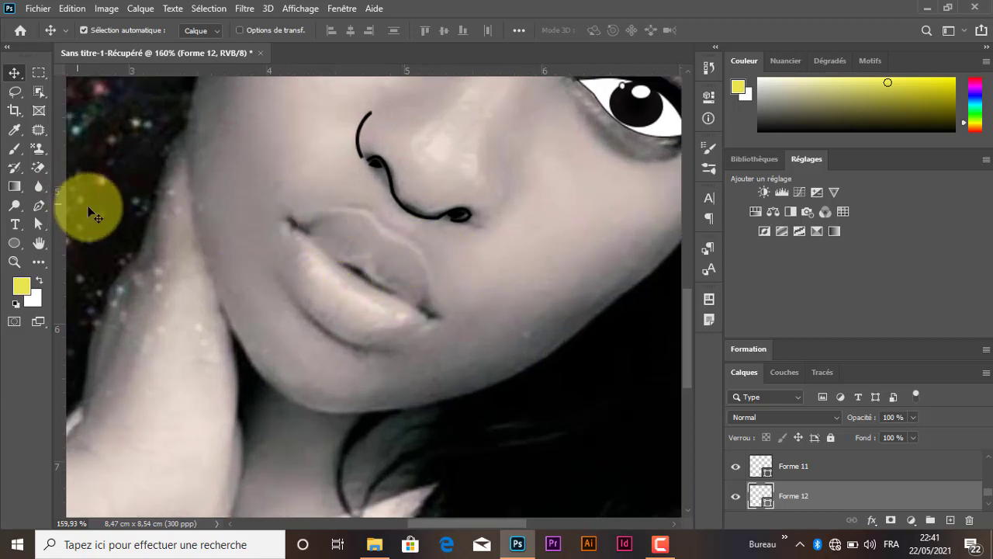
click(230, 189)
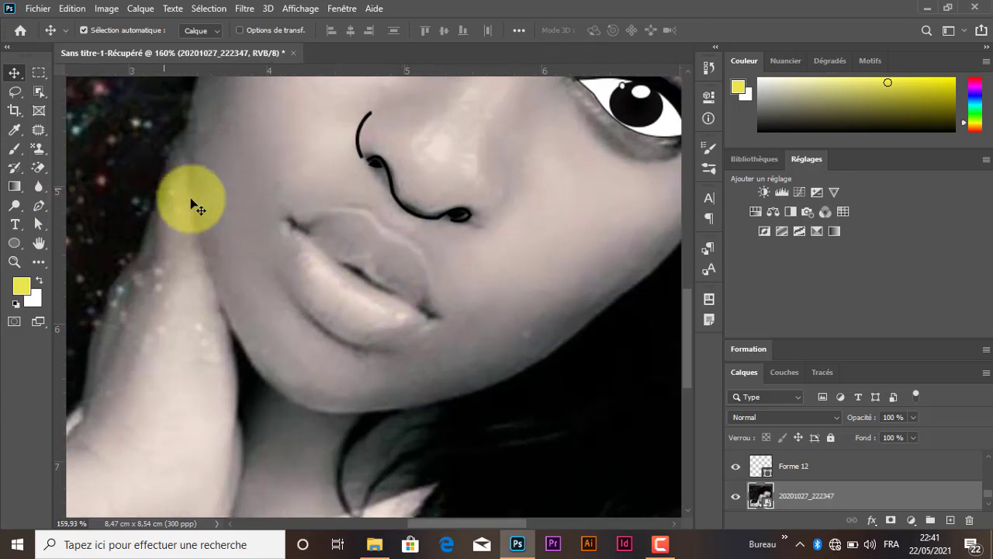
click(38, 204)
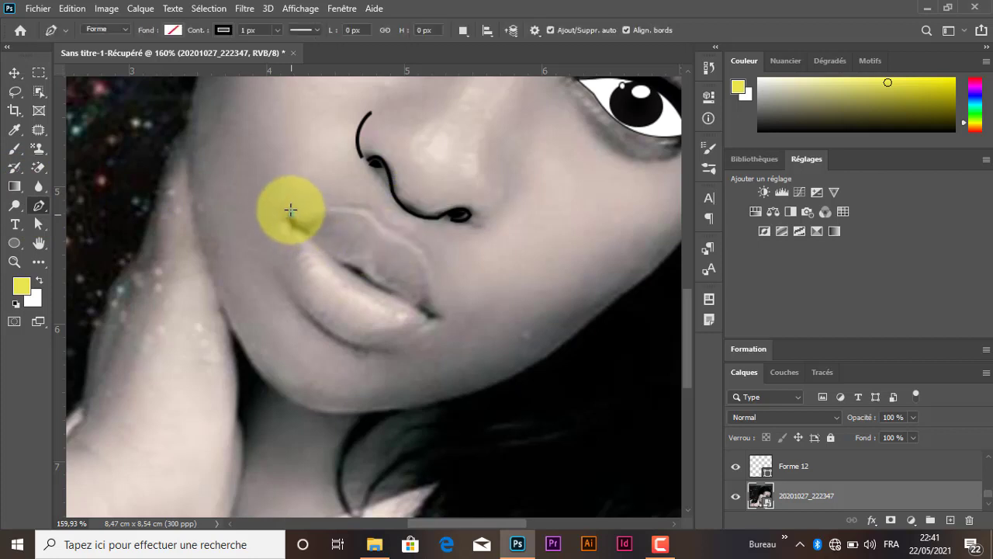
click(291, 213)
drag(382, 226, 405, 265)
click(382, 225)
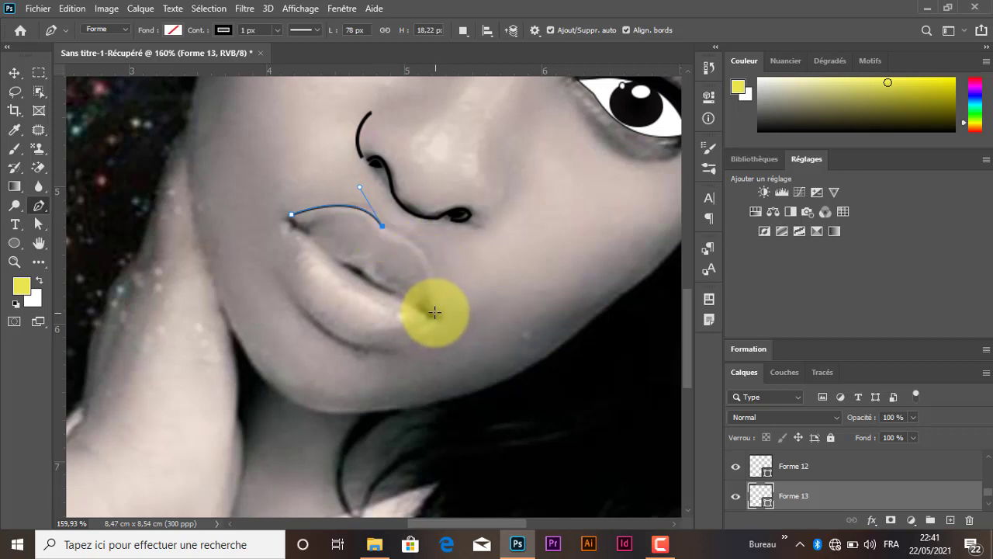
drag(435, 313, 426, 380)
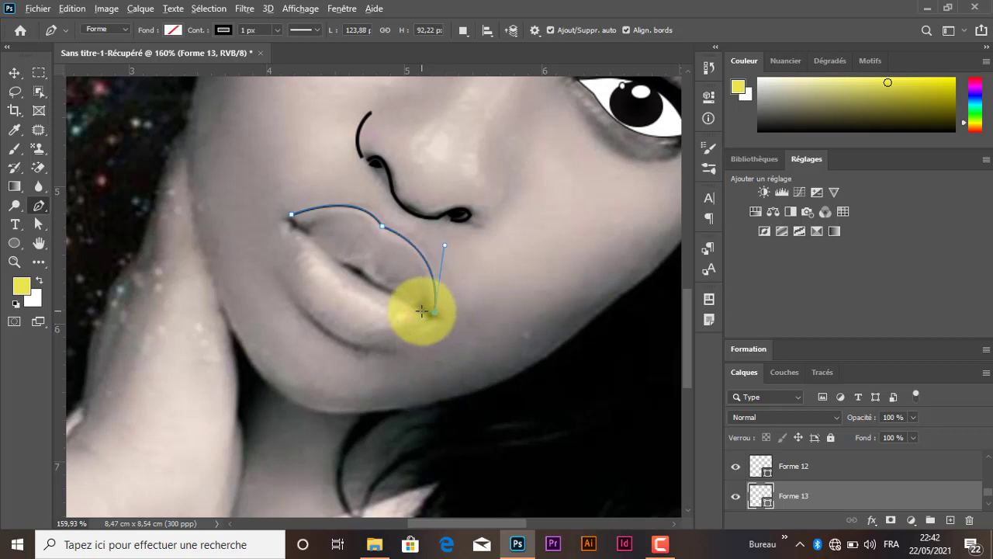
alt+click(434, 312)
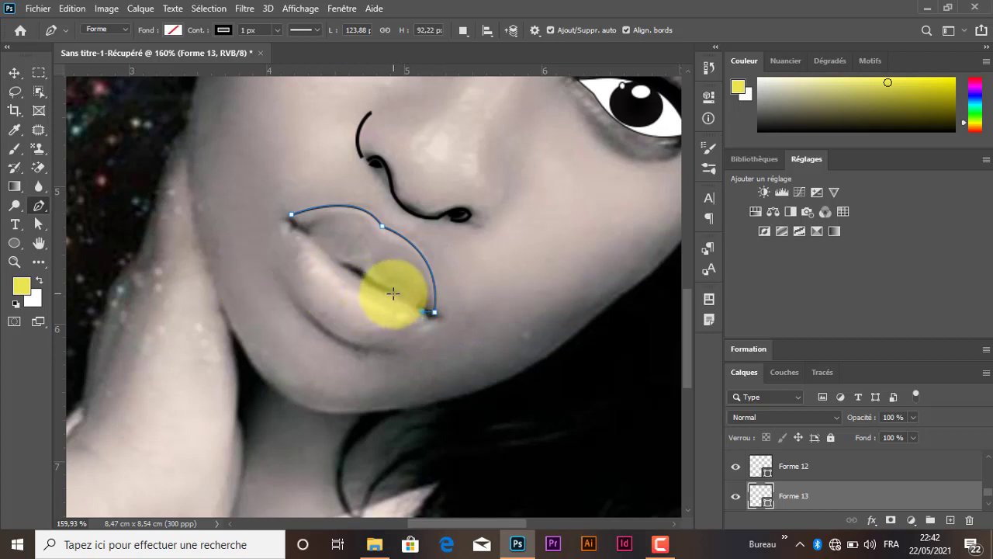
- Continue the upper lip path back along the parting line of the lips and close it at the starting mouth corner
drag(393, 294, 380, 294)
alt+click(394, 292)
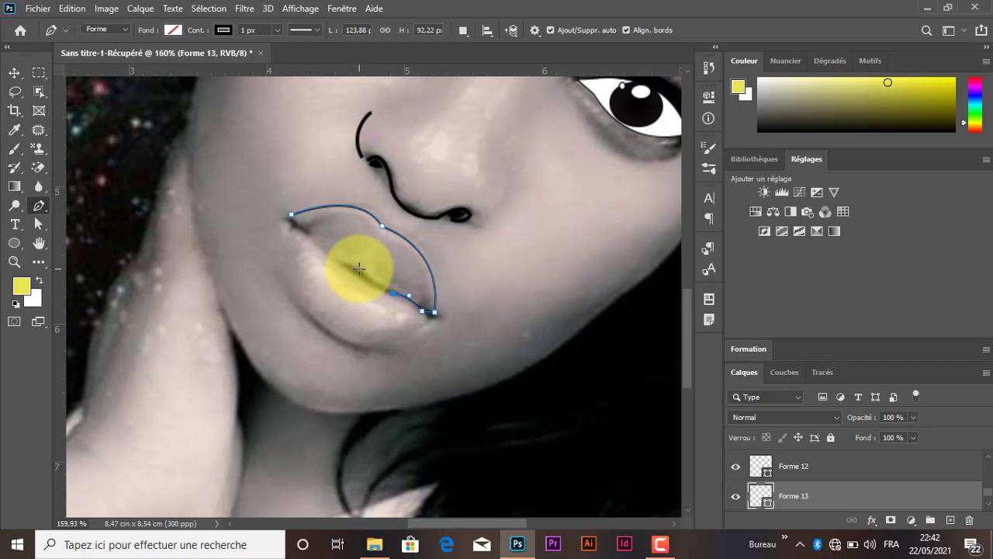
drag(359, 269, 338, 263)
mouse_move(292, 215)
mouse_down()
mouse_move(307, 229)
mouse_move(292, 217)
mouse_move(295, 203)
mouse_up()
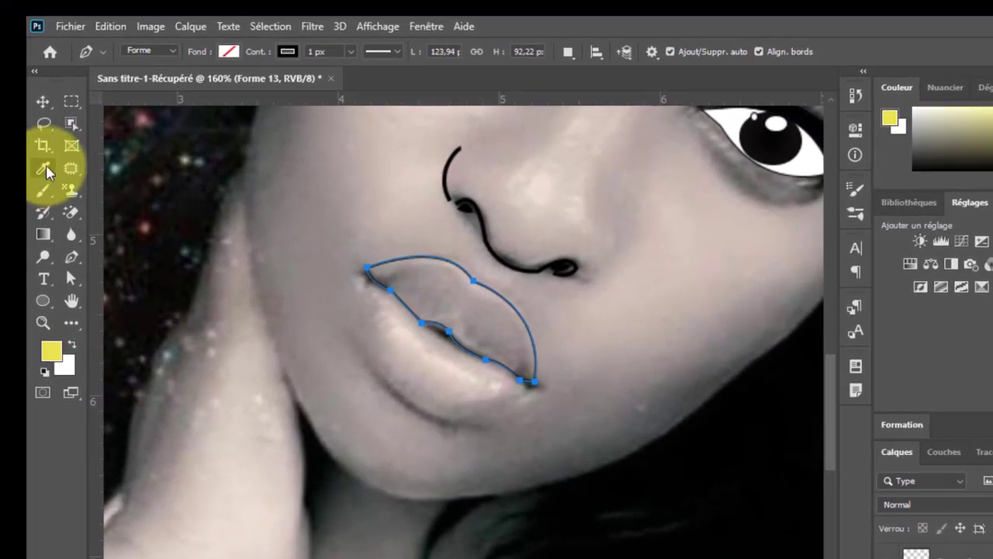
- Sample the greyish tone of the upper lip, fill the upper lip shape with it, and reselect the photo layer
click(14, 130)
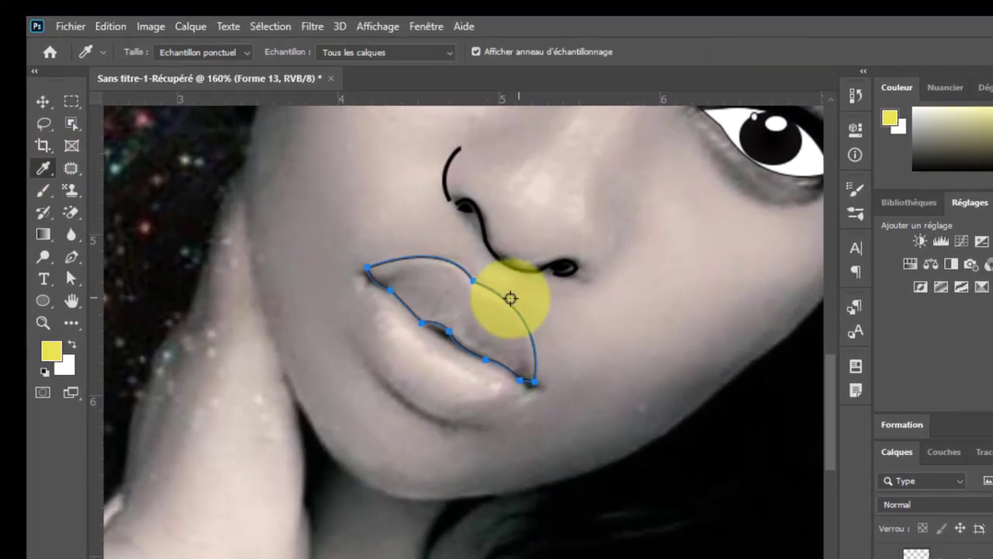
click(472, 295)
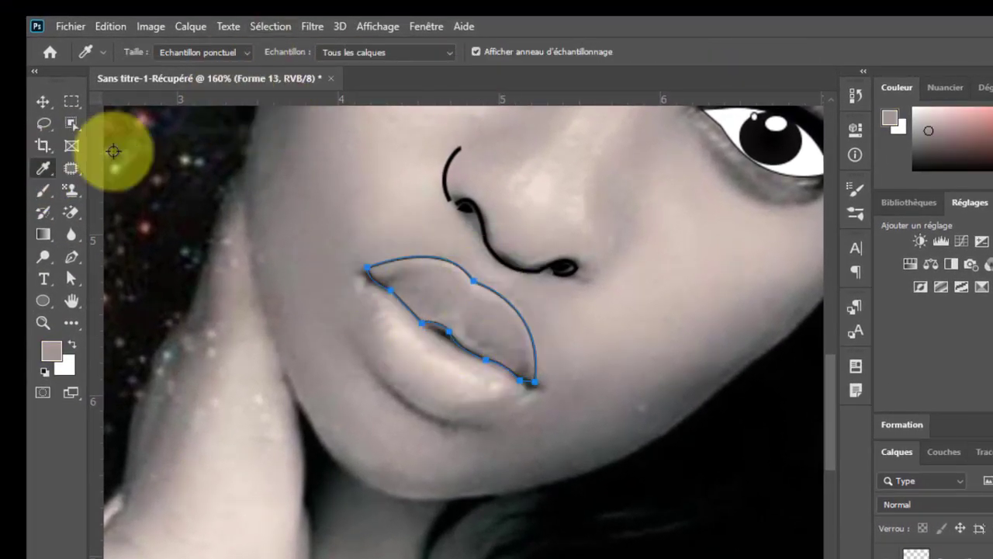
click(71, 258)
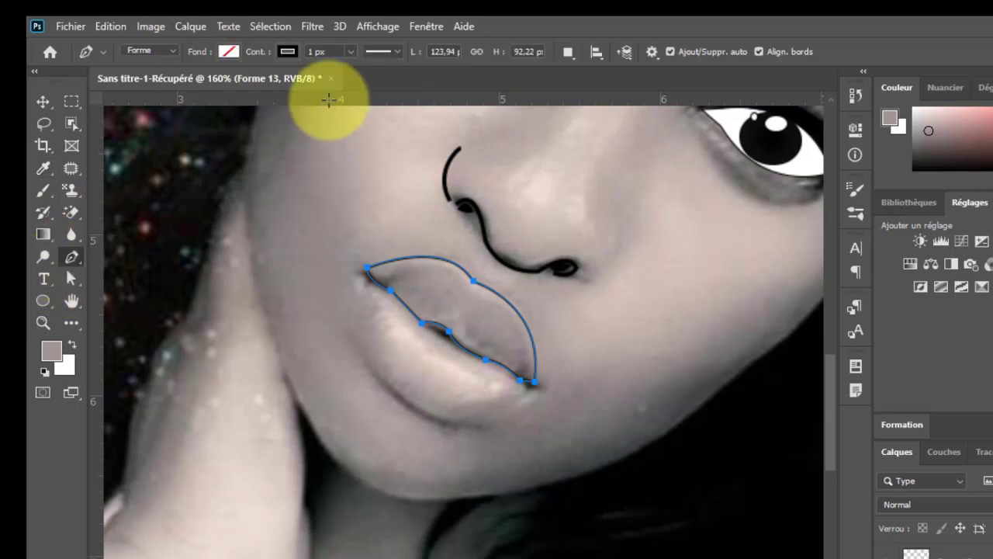
click(228, 51)
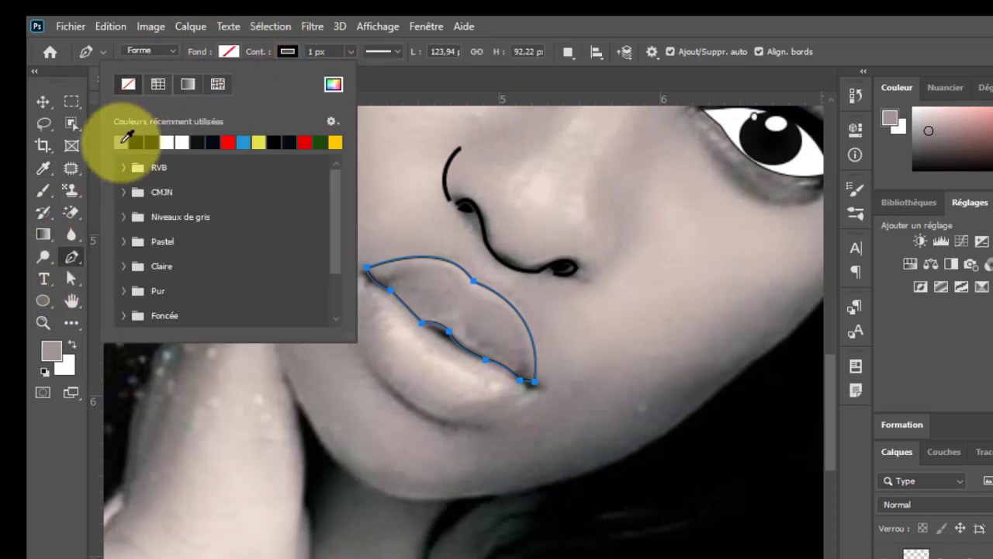
click(122, 142)
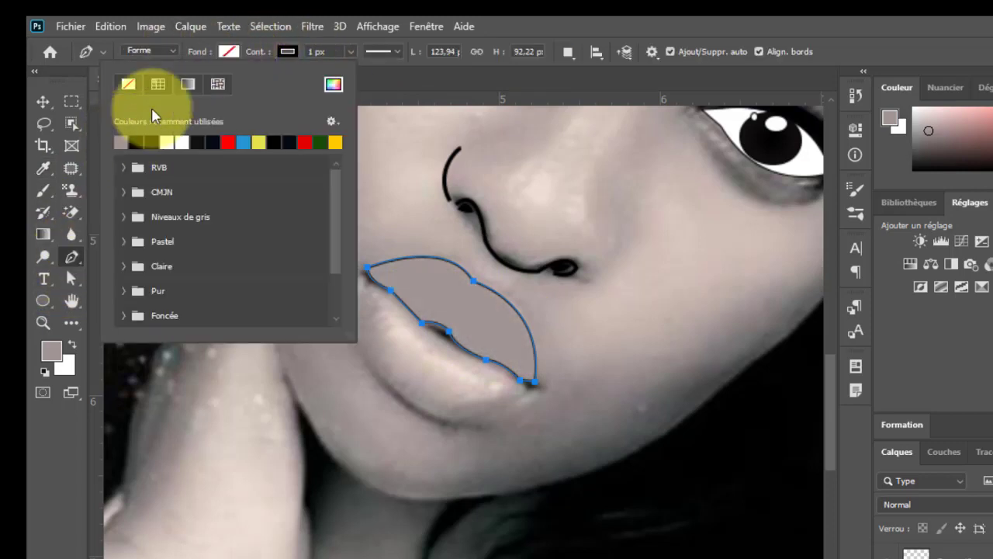
click(227, 48)
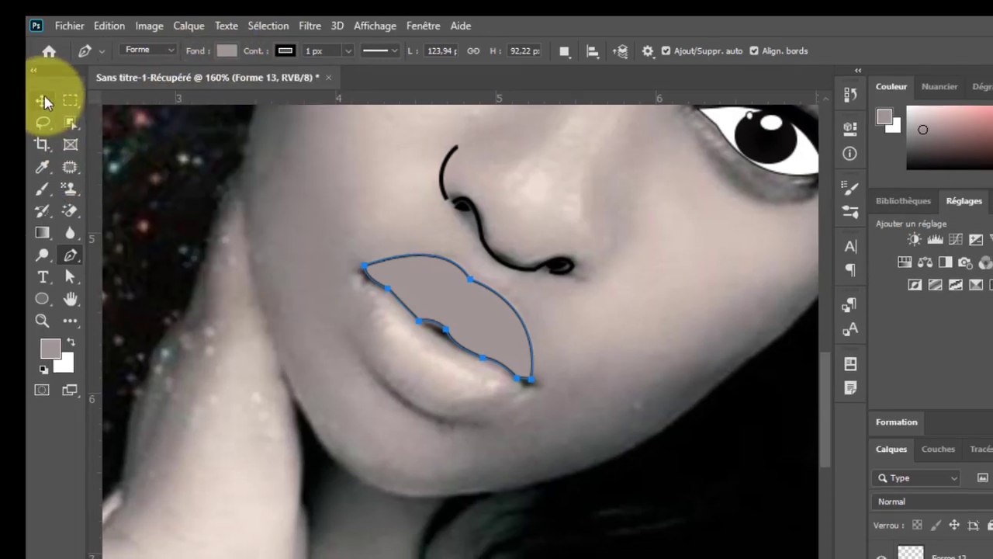
click(44, 100)
click(649, 384)
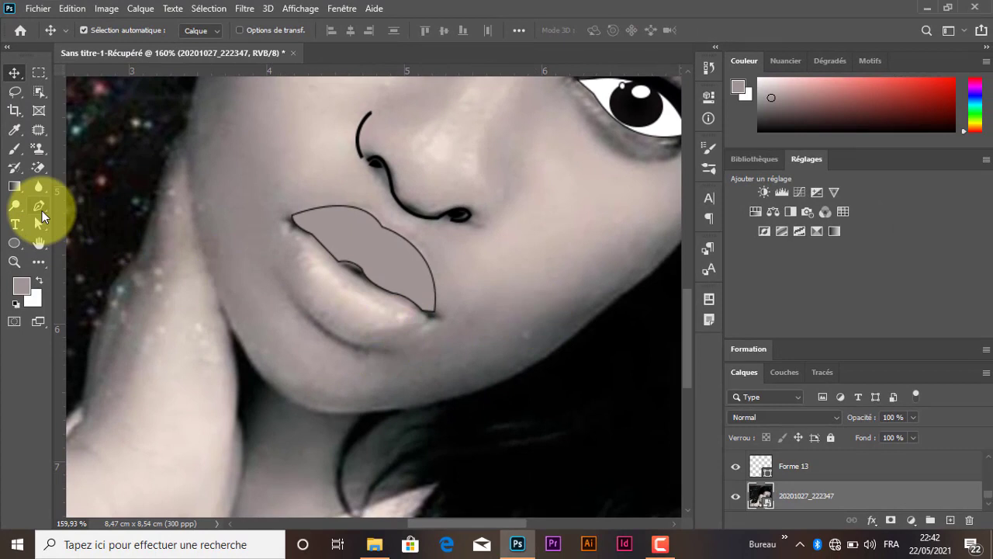
- Trace the lower lip's outer edge between the mouth corners with the Pen tool, about 133 by 106 px, unfilled with a 1 px black outline
click(40, 207)
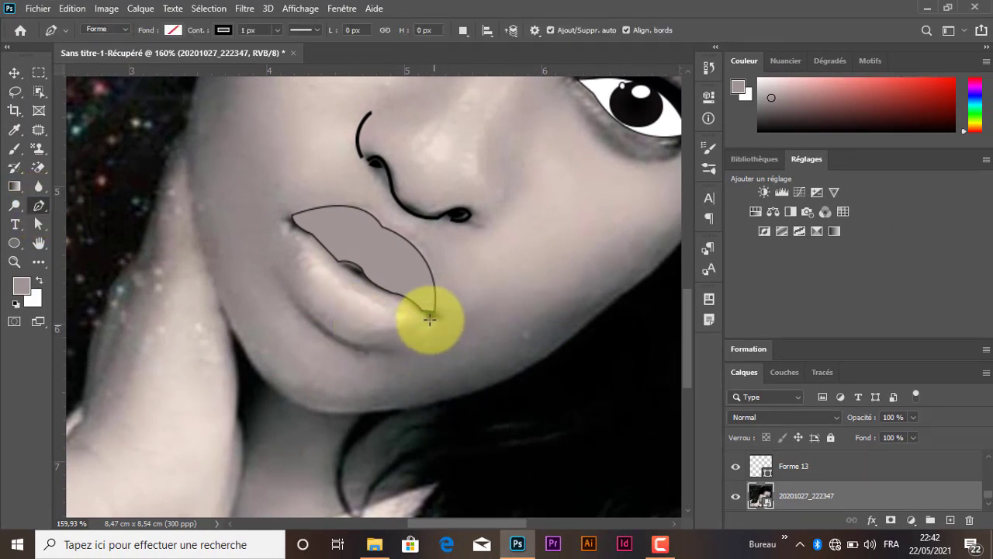
click(288, 221)
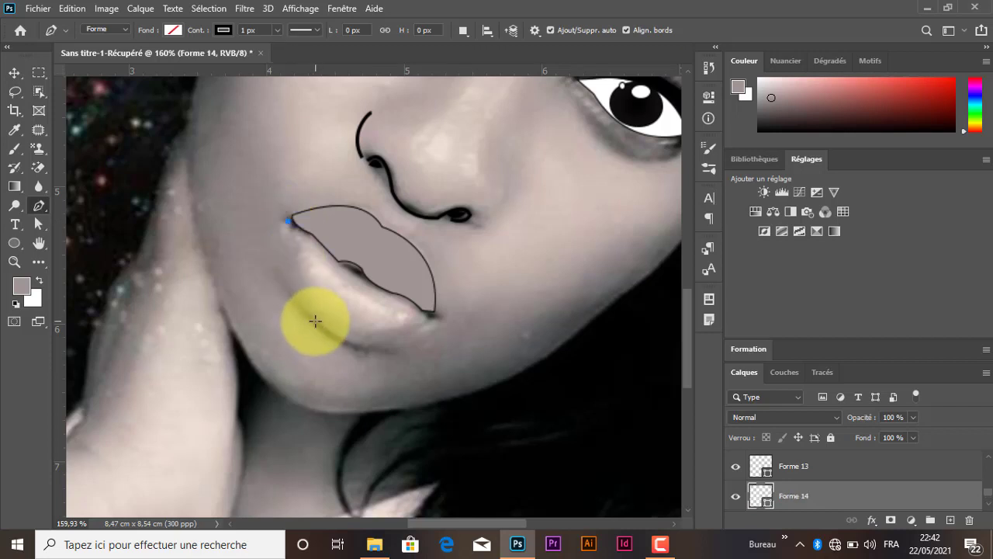
drag(315, 321, 371, 380)
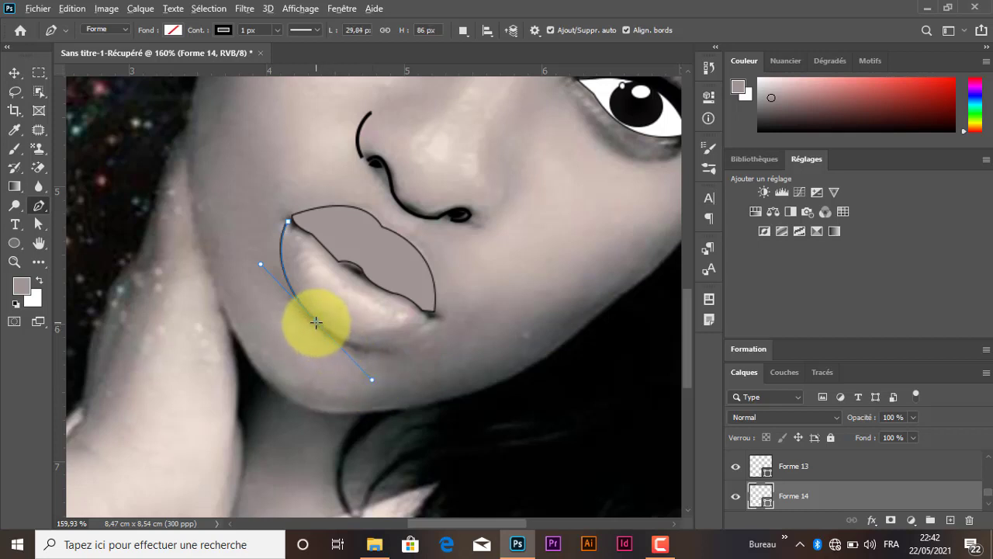
alt+click(315, 321)
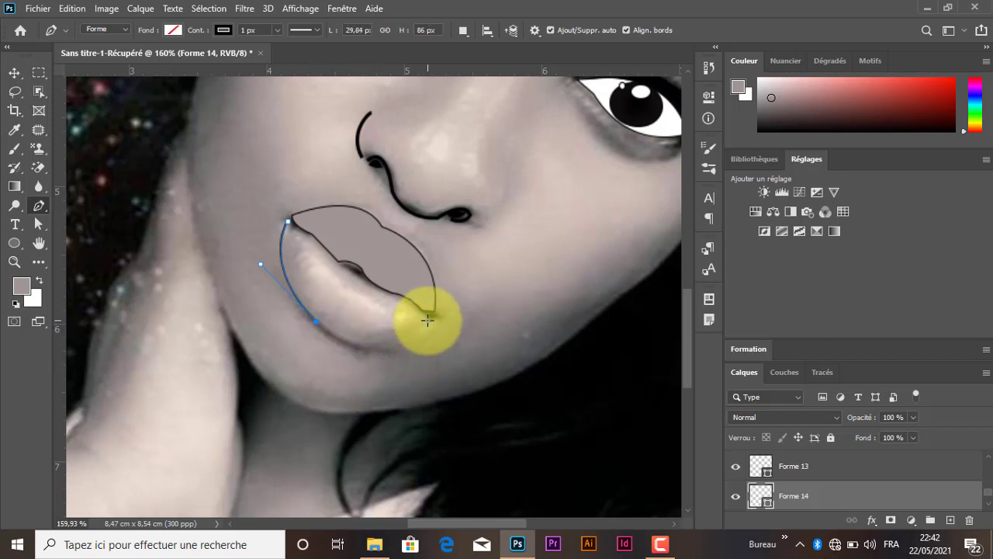
drag(427, 318, 485, 268)
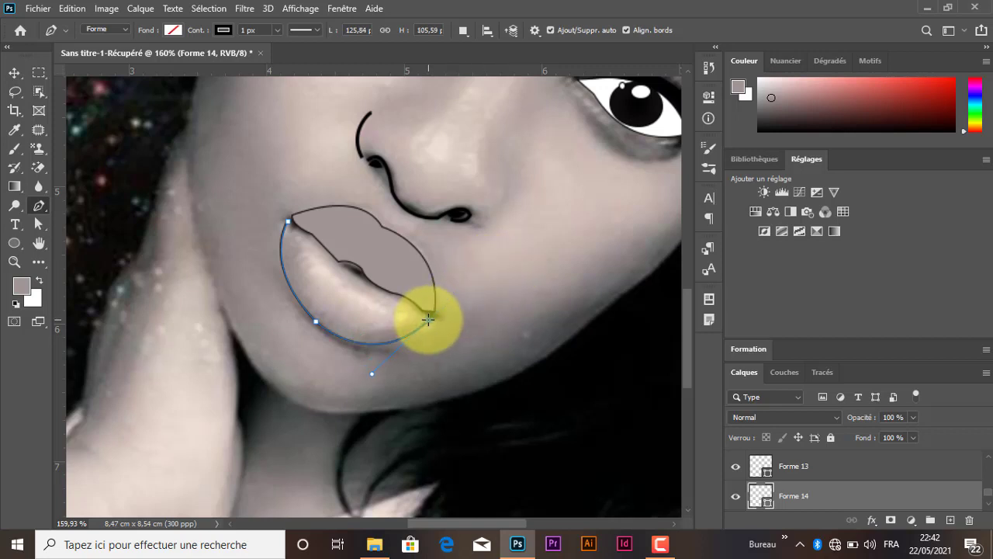
click(436, 315)
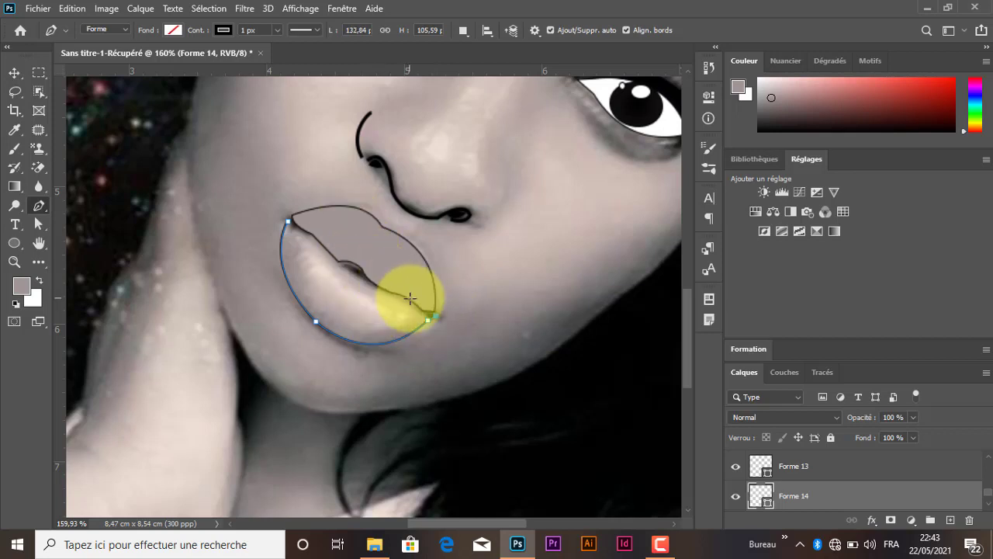
- Continue the lower lip path back along the upper lip's lower edge and close it at the starting mouth corner
mouse_move(393, 292)
mouse_down()
mouse_move(372, 292)
mouse_move(402, 298)
mouse_up()
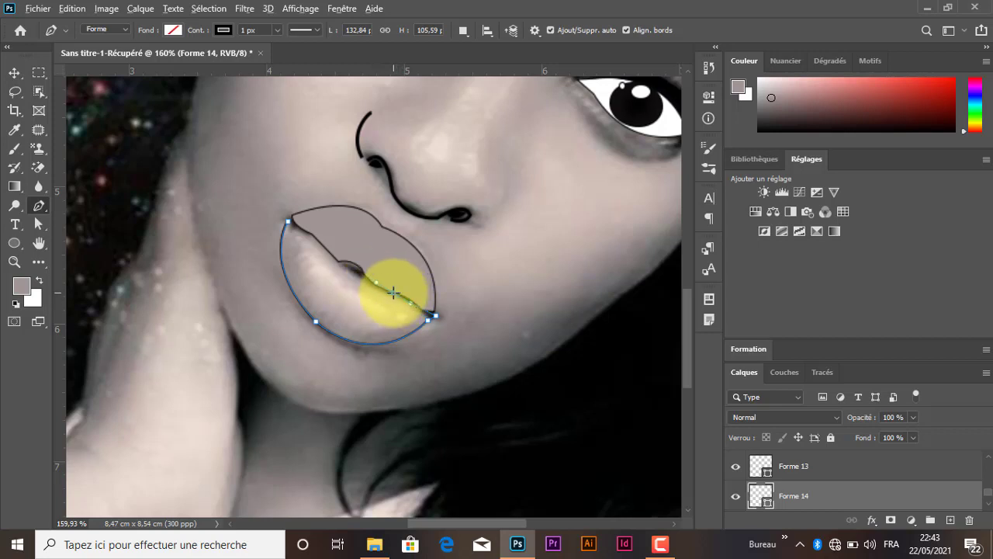
alt+click(393, 293)
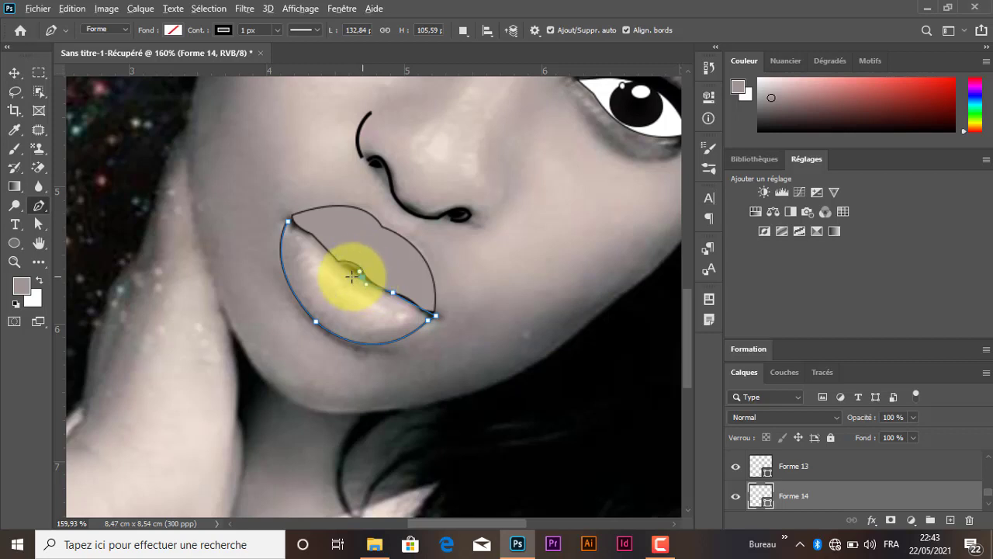
drag(337, 264, 329, 261)
alt+click(337, 264)
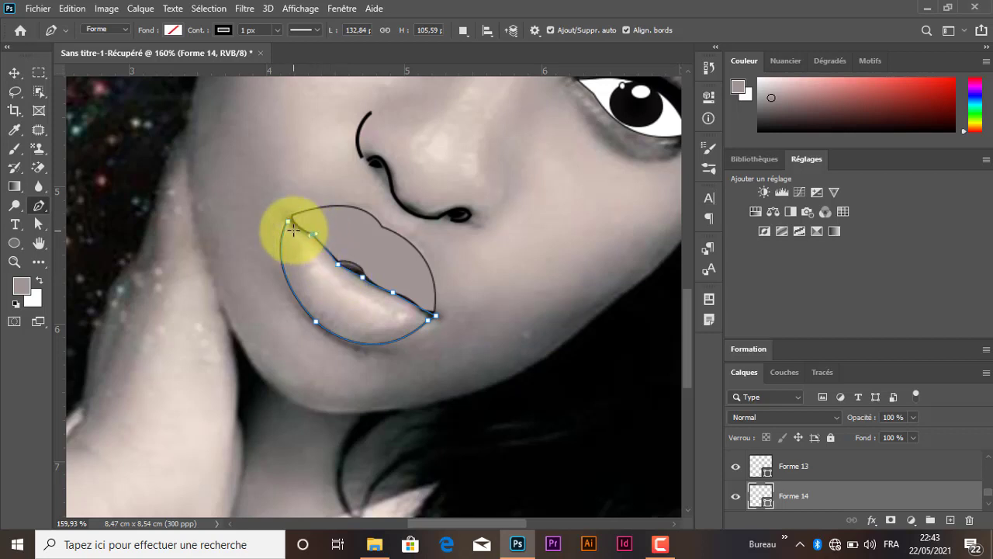
click(290, 223)
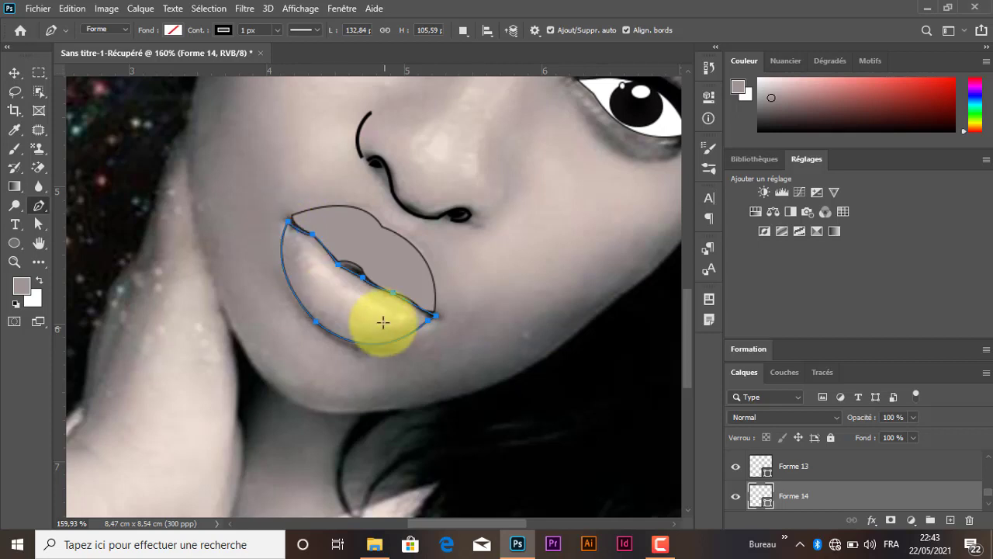
- Sample a light beige-grey tone from the lower lip and fill the lower lip shape with it
click(14, 130)
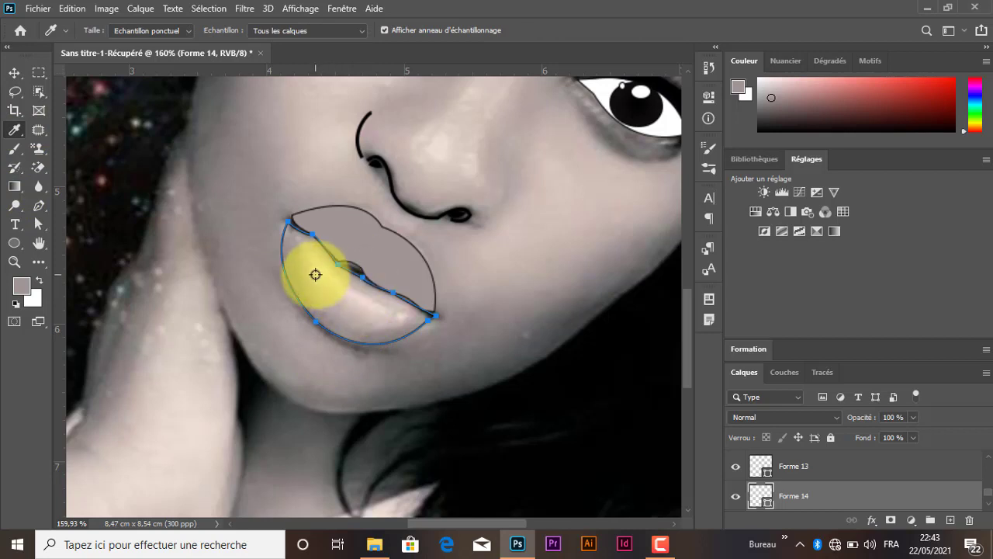
drag(308, 276, 350, 343)
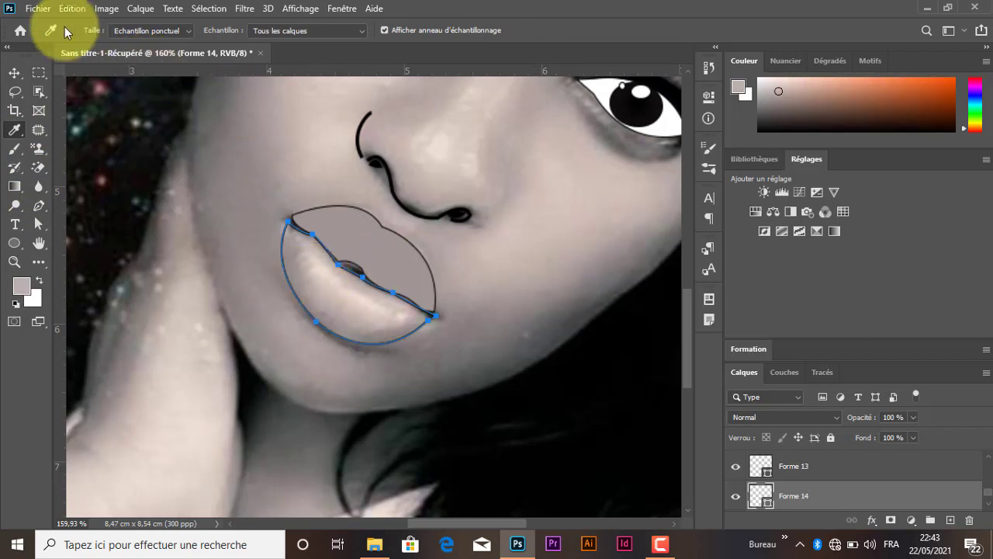
click(38, 208)
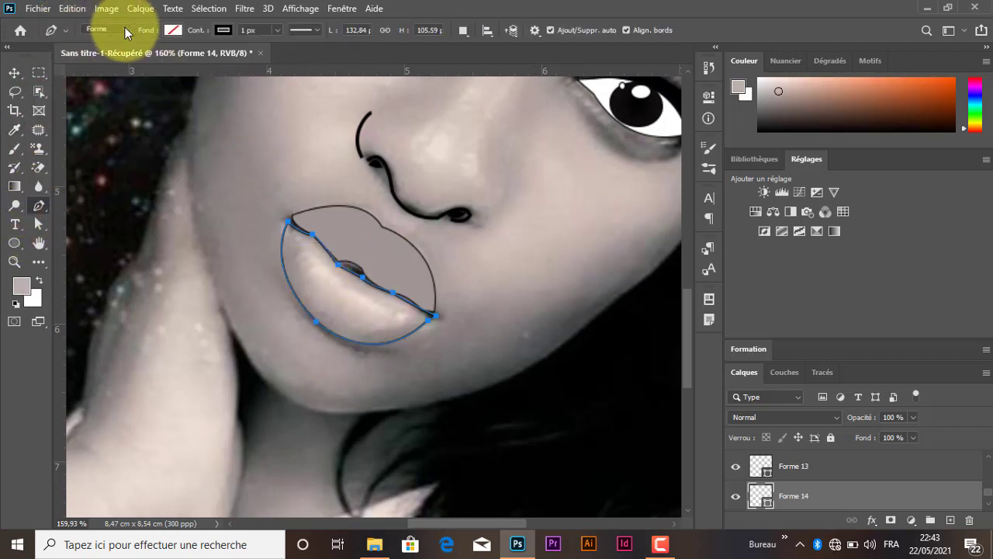
click(173, 29)
click(81, 107)
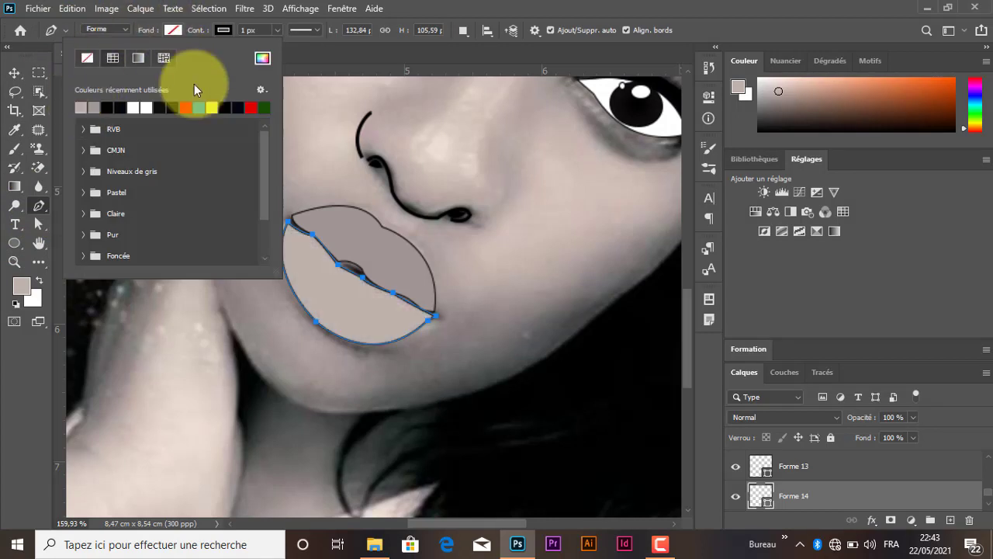
- Finish the lower lip's fill setting and select the photo layer 20201027_222347 with the Move tool
click(172, 31)
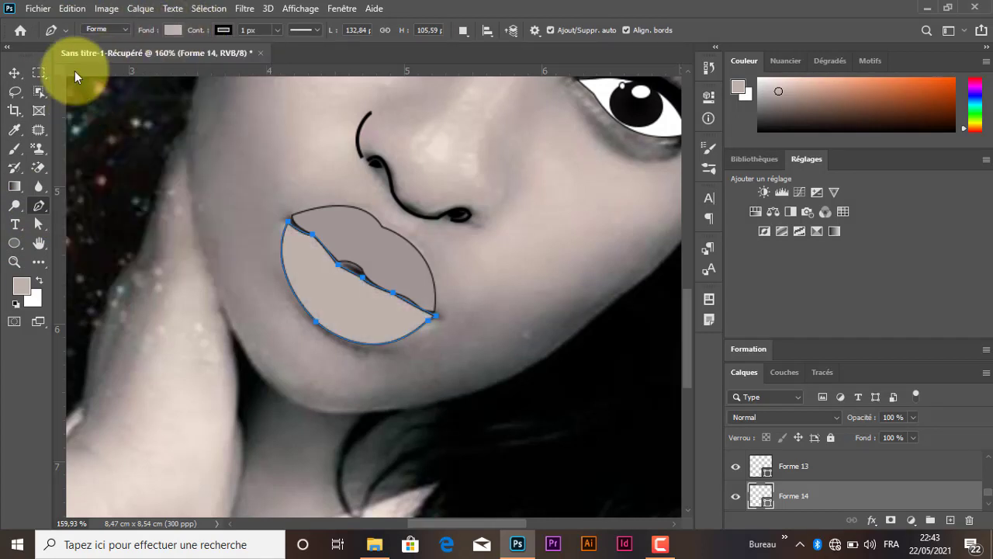
click(14, 72)
scroll(429, 321, down, 5)
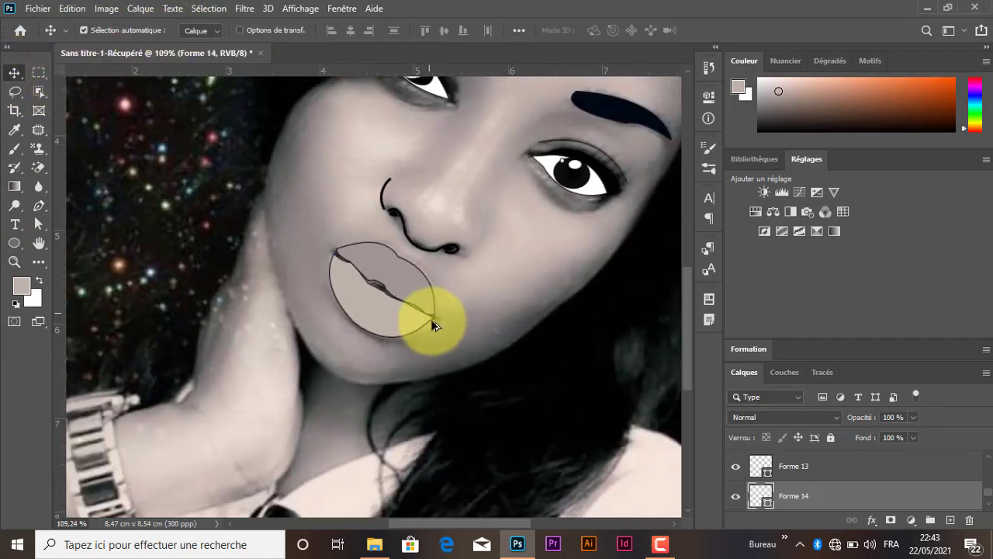
scroll(419, 328, down, 2)
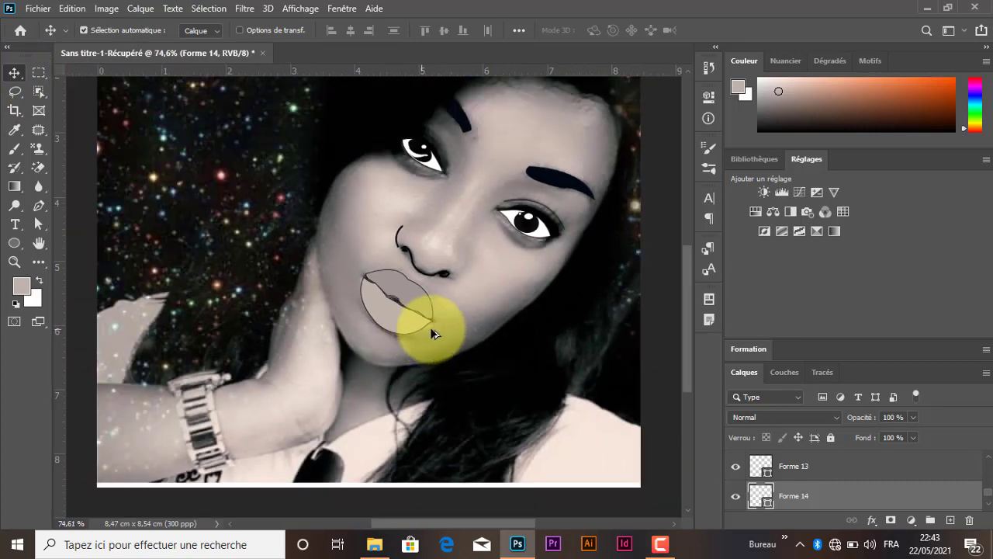
click(491, 301)
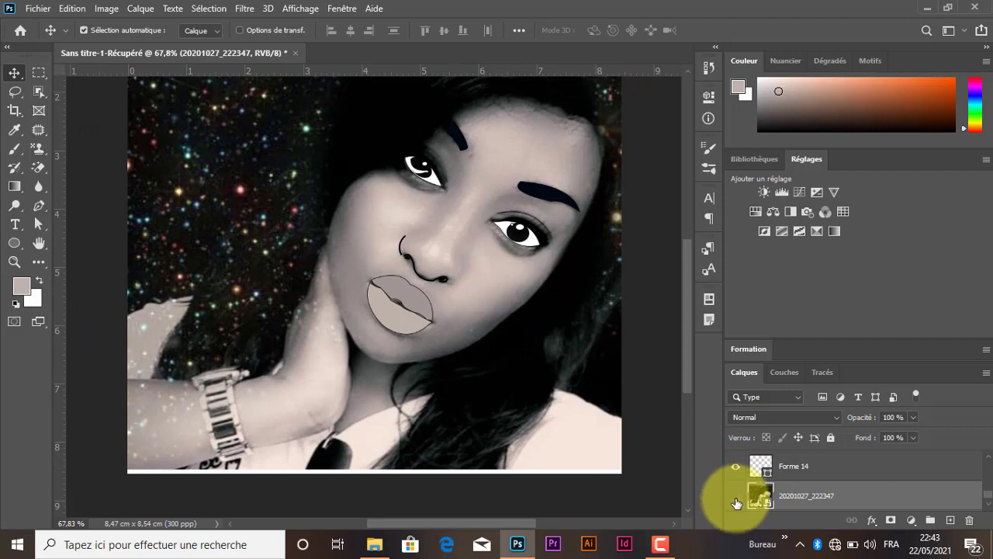
- Toggle the photo layer's visibility several times to check the traced facial features on the white background, leaving the photo shown
click(737, 500)
click(736, 500)
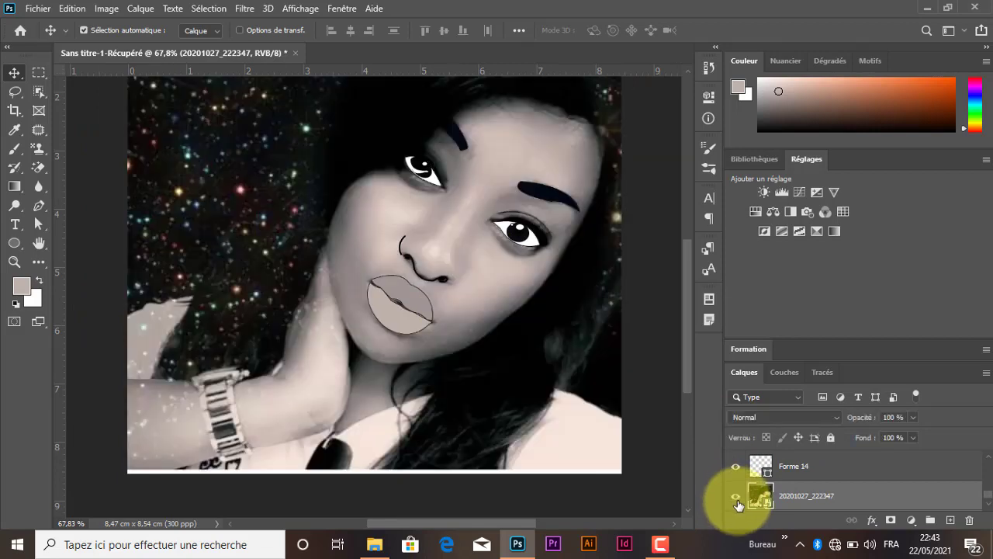
click(736, 500)
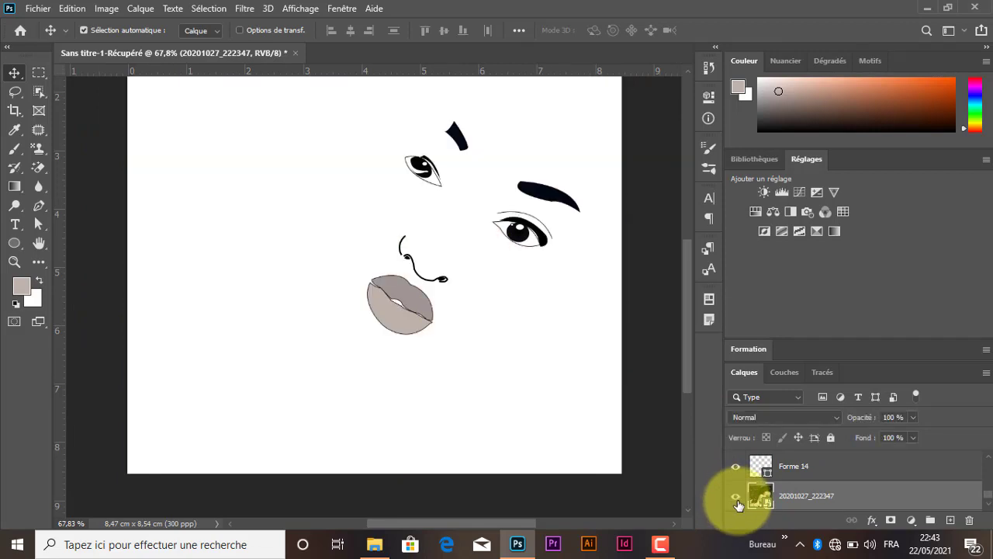
click(736, 500)
click(736, 501)
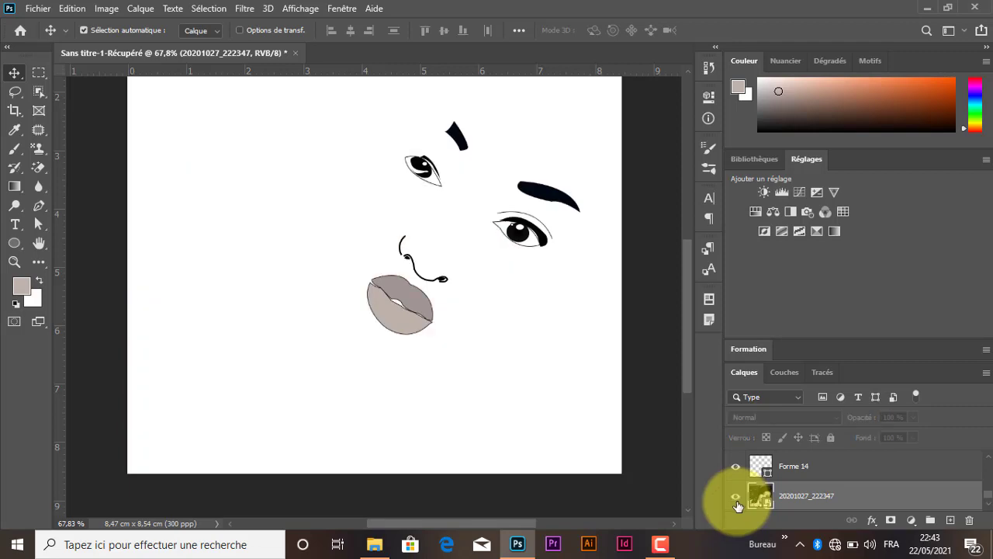
click(737, 500)
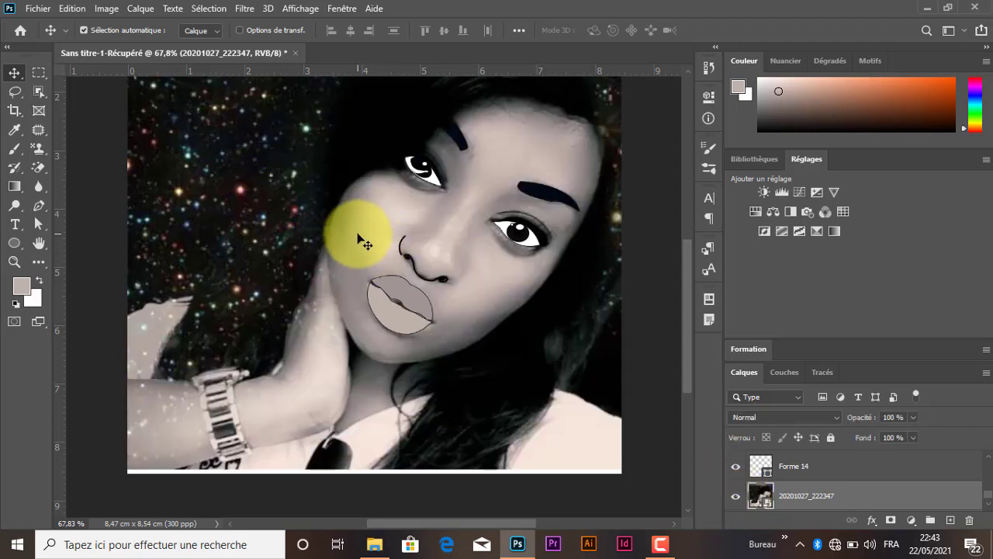
- Start an unfilled Pen shape with a 1 px black outline, tracing the hair from the left cheek over the crown to the right temple
drag(510, 224, 419, 302)
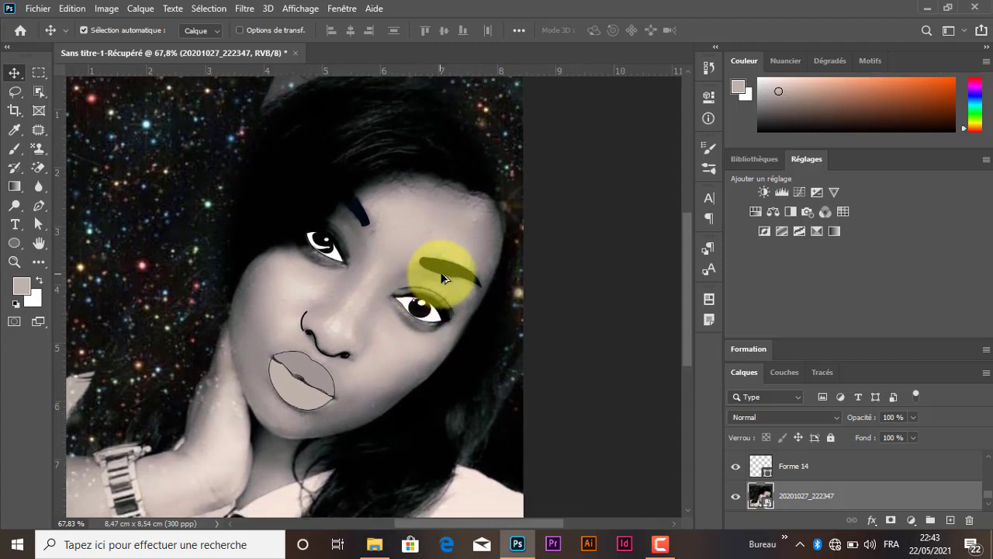
scroll(440, 276, down, 1)
scroll(443, 277, down, 1)
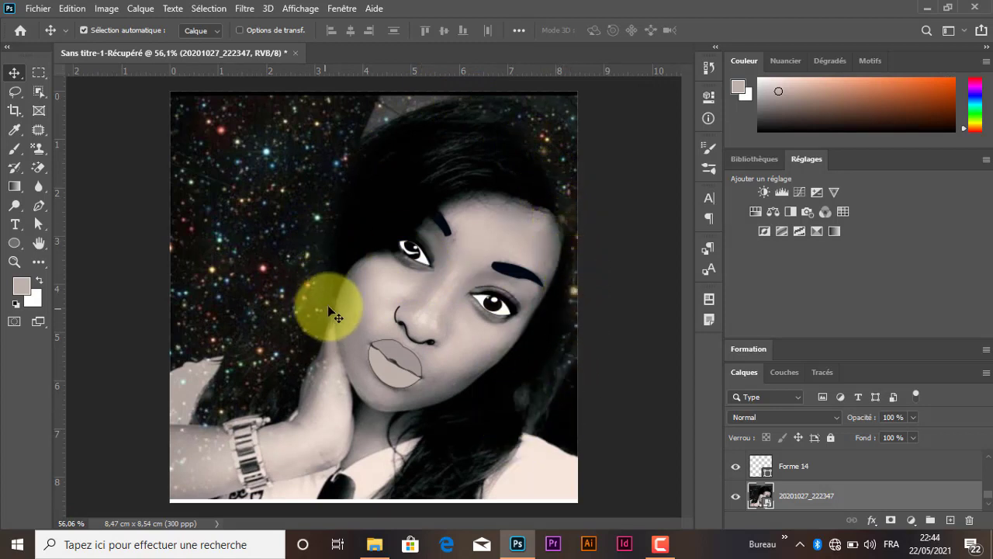
click(39, 206)
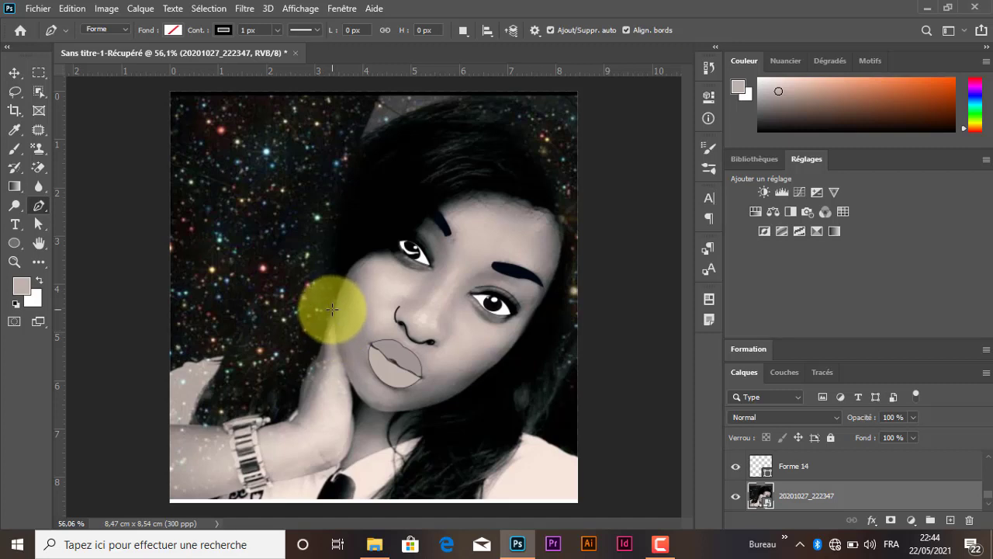
click(331, 309)
drag(367, 137, 419, 56)
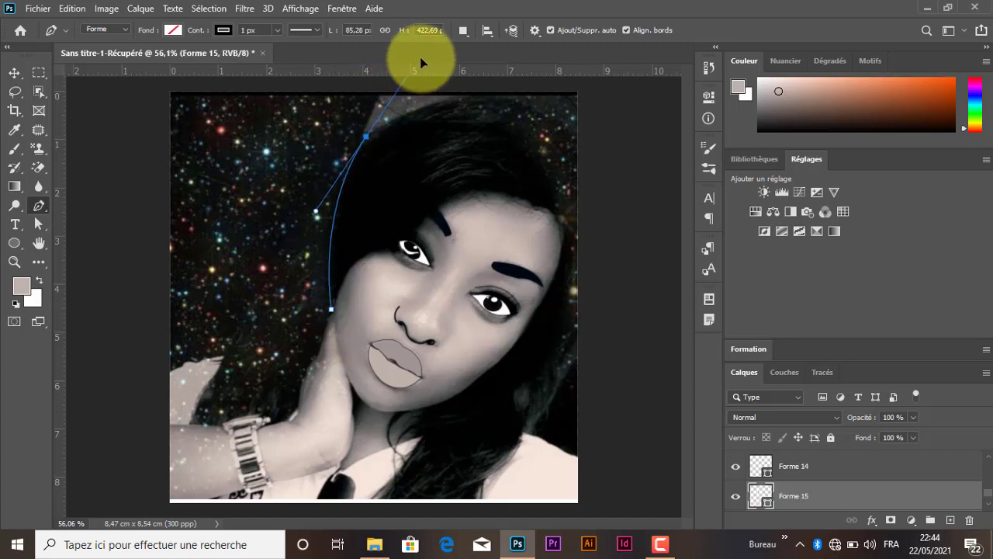
alt+click(366, 137)
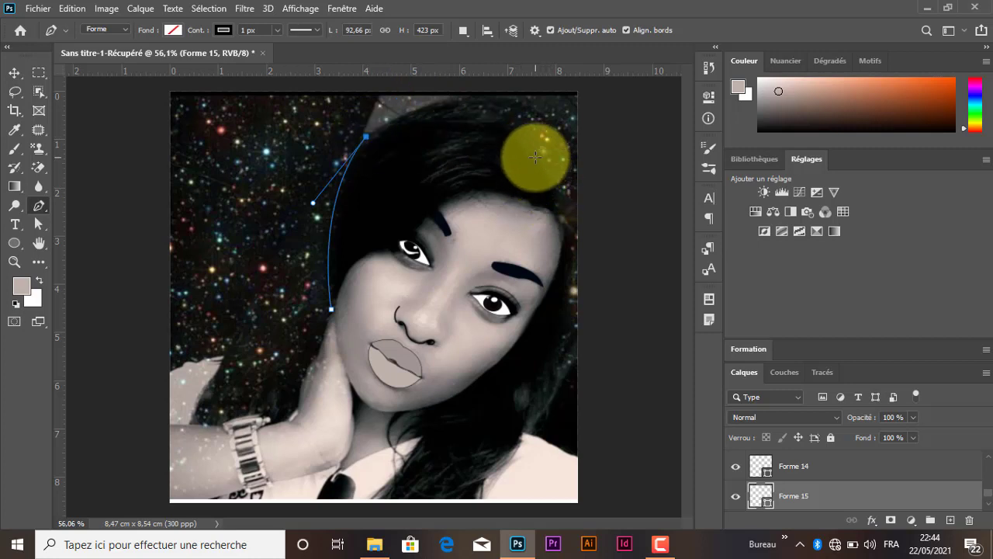
drag(536, 157, 592, 261)
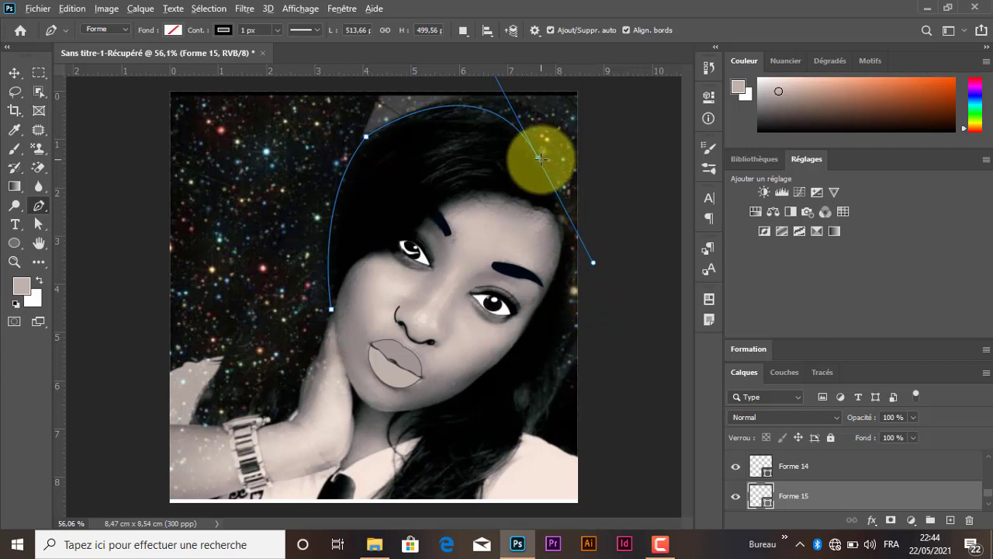
drag(560, 226, 565, 241)
key(ctrl+z)
alt+click(559, 213)
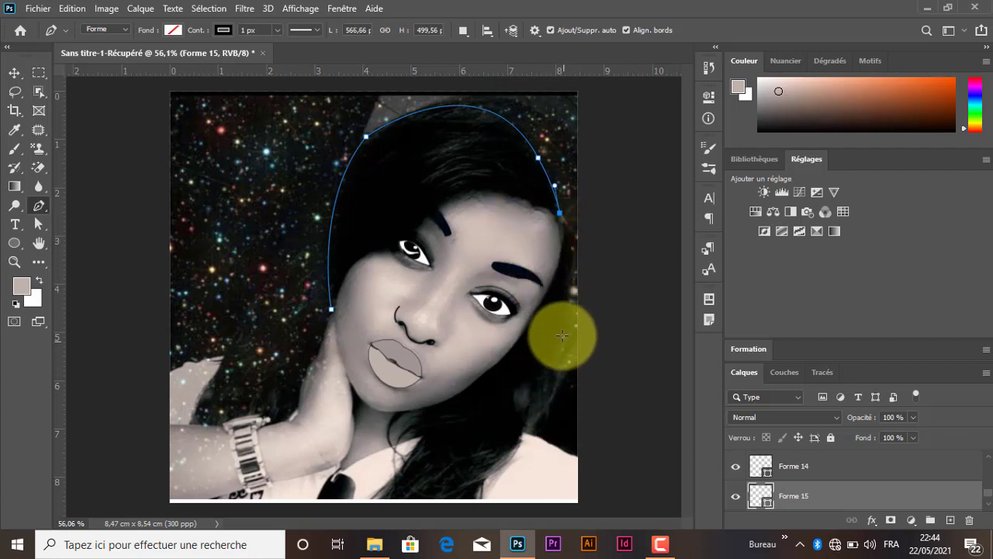
- Continue the hair path down the hair's right side, past the shoulder, to the photo's lower edge, making it about 589 by 963 px
drag(562, 332, 549, 414)
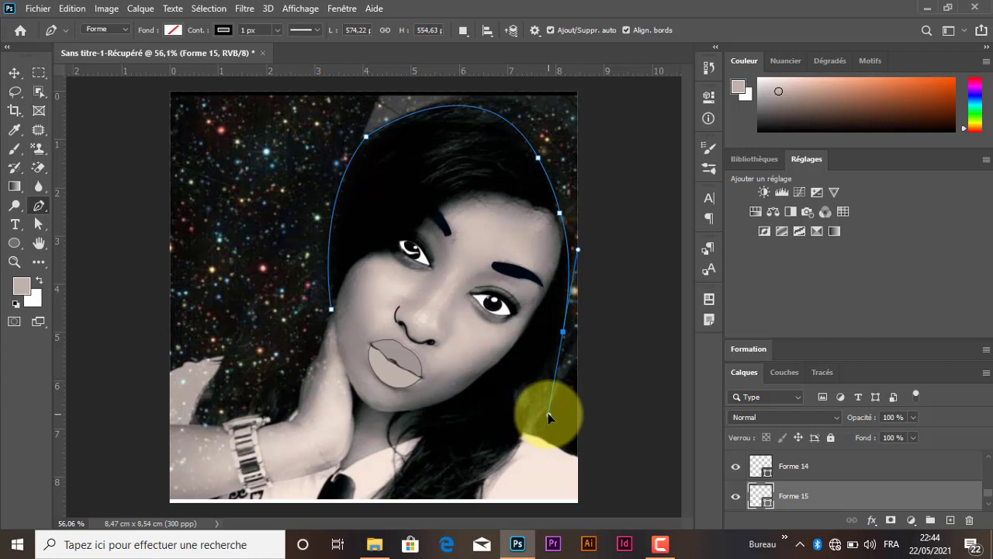
click(562, 333)
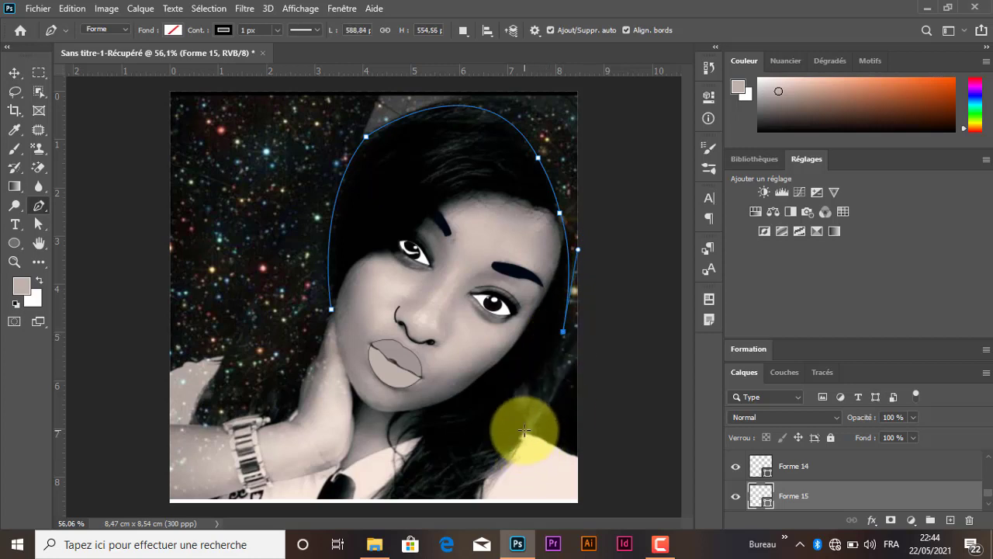
drag(524, 429, 483, 442)
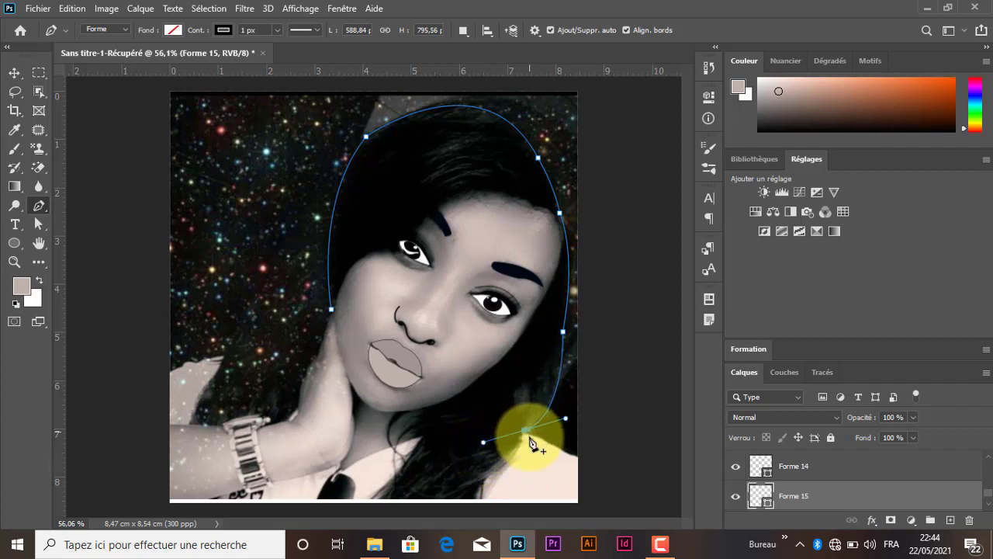
alt+click(525, 430)
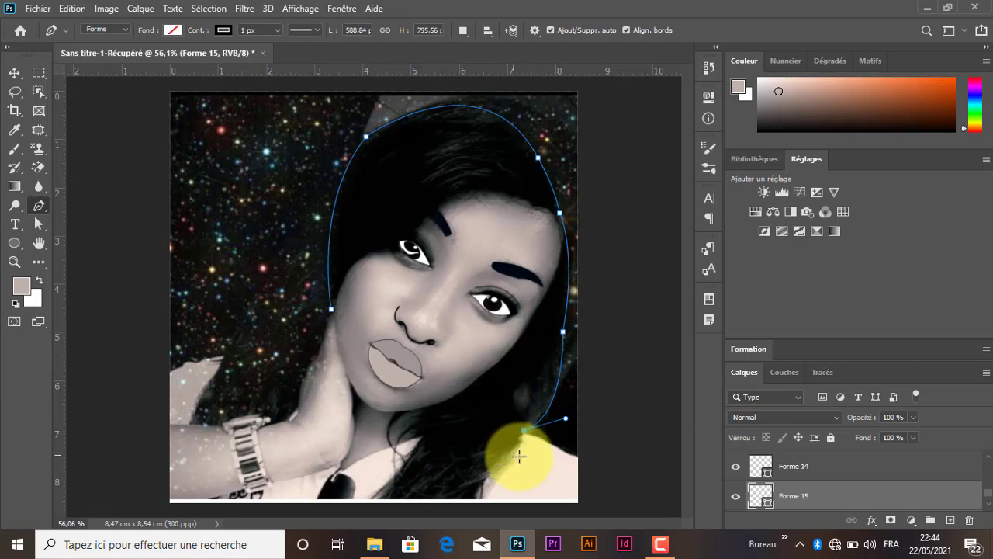
drag(487, 476, 481, 505)
alt+click(487, 476)
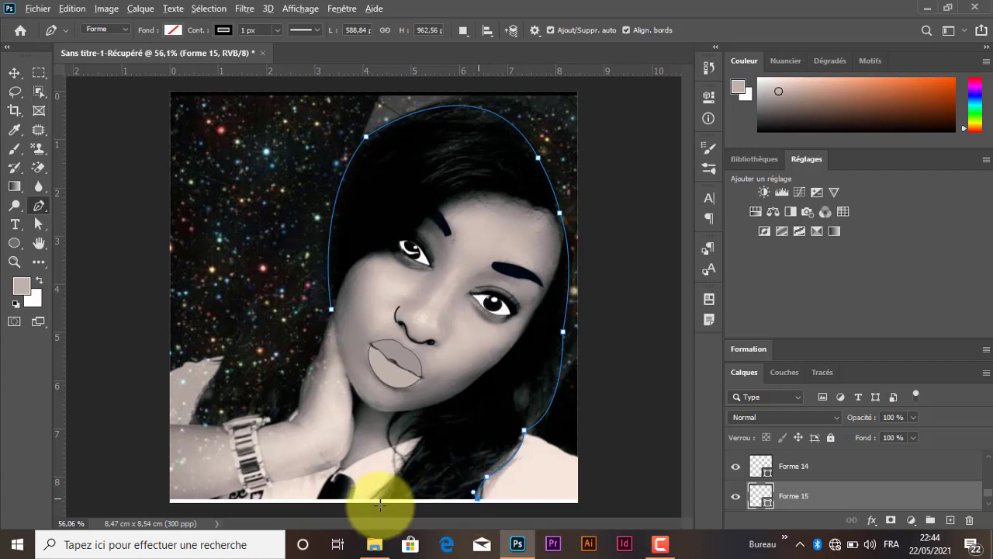
- Continue the hair path leftward along the photo's lower edge and up the inner strands to just beneath the chin
click(373, 499)
mouse_move(406, 460)
mouse_down()
mouse_move(434, 420)
mouse_move(422, 437)
mouse_move(414, 427)
mouse_move(396, 471)
mouse_move(400, 462)
mouse_up()
alt+click(399, 455)
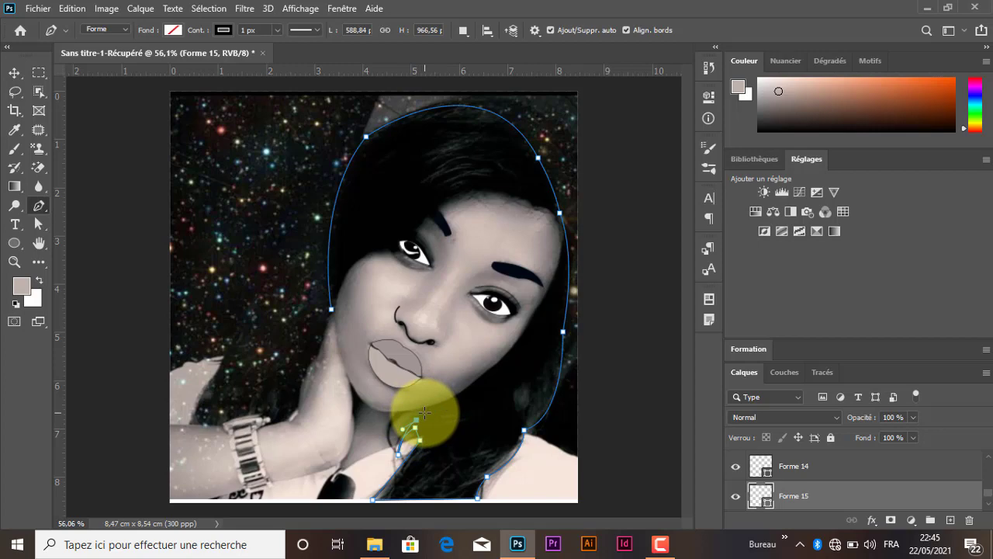
click(423, 409)
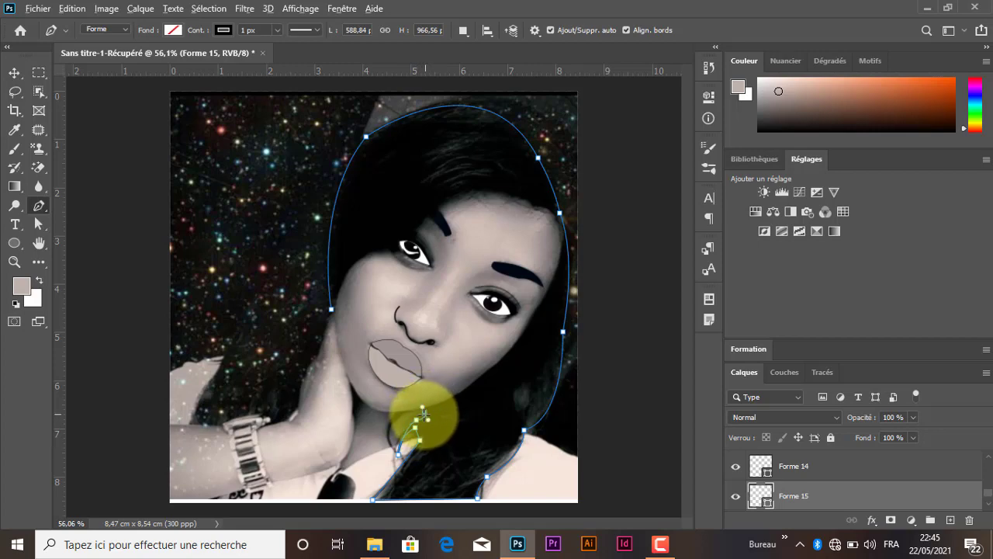
- Trace the loose curl beside the neck down to its tip and back up its outer side to the chin's underside
alt+scroll(423, 409, up, 4)
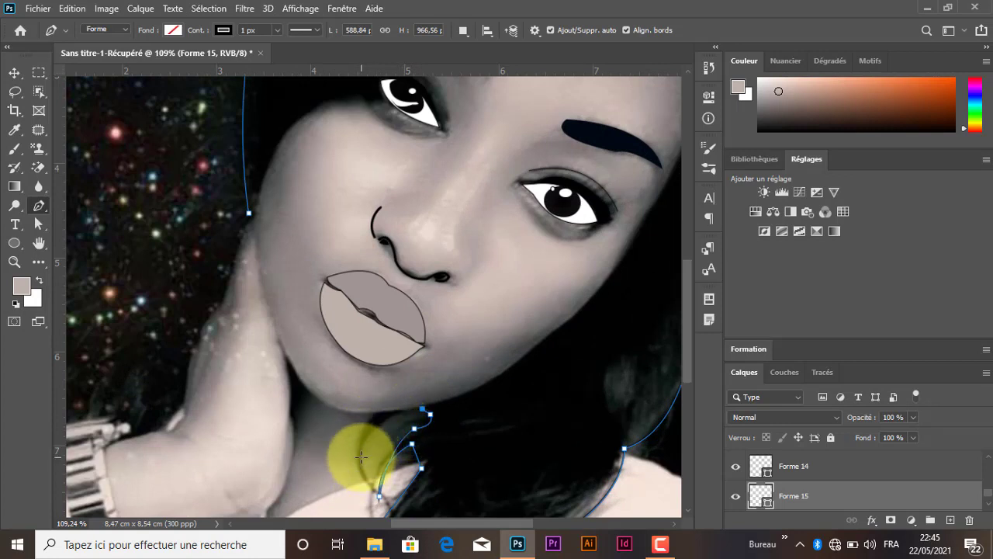
drag(363, 448, 356, 486)
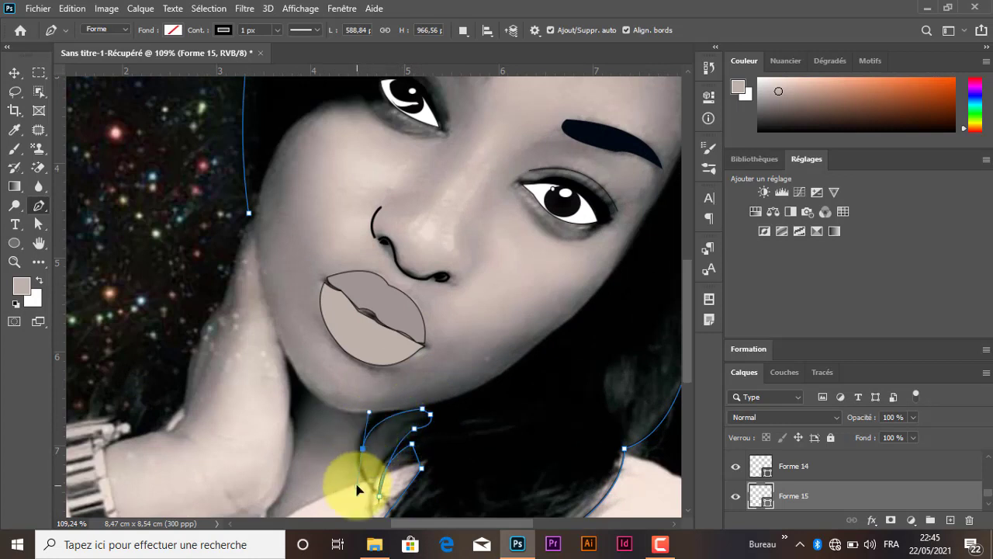
click(365, 440)
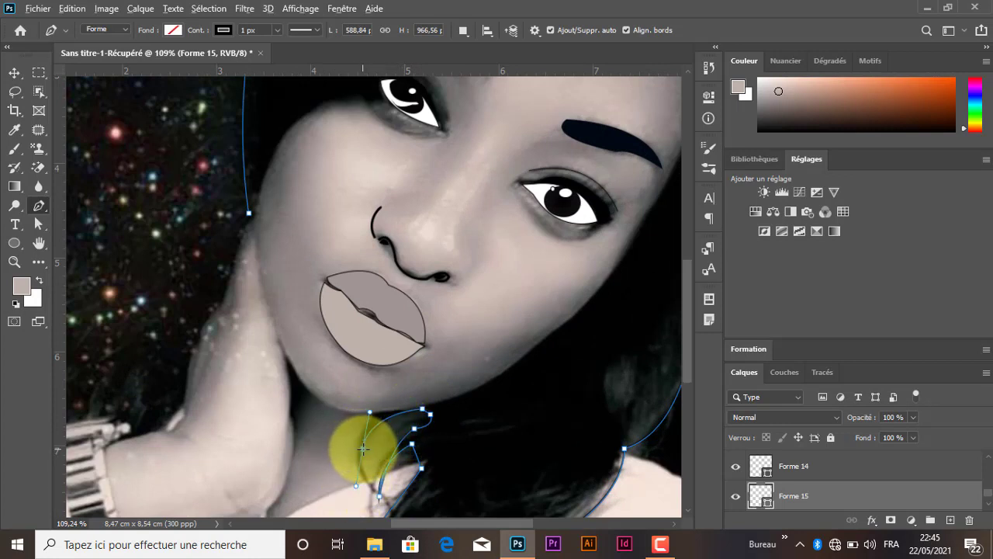
alt+click(363, 448)
drag(373, 488, 380, 503)
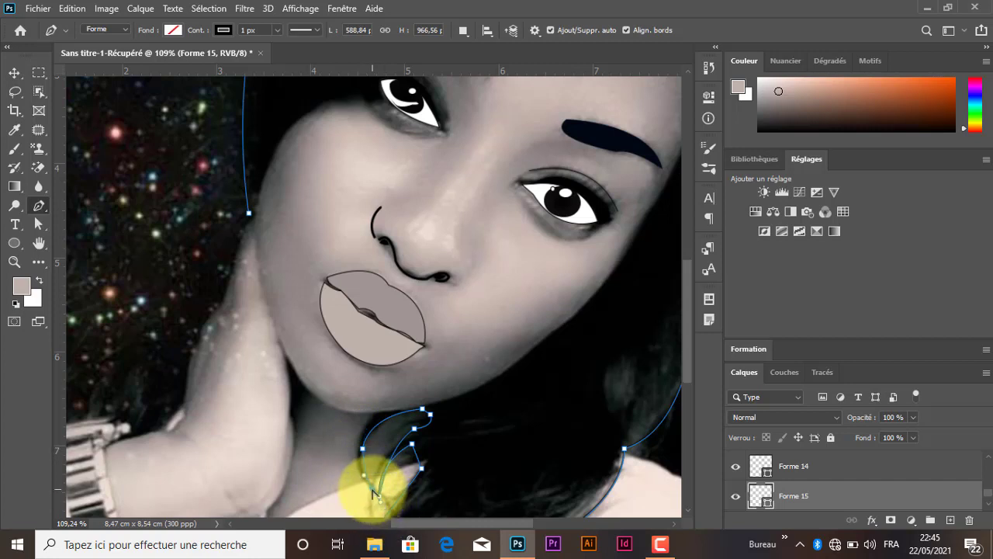
drag(365, 429, 388, 396)
click(365, 429)
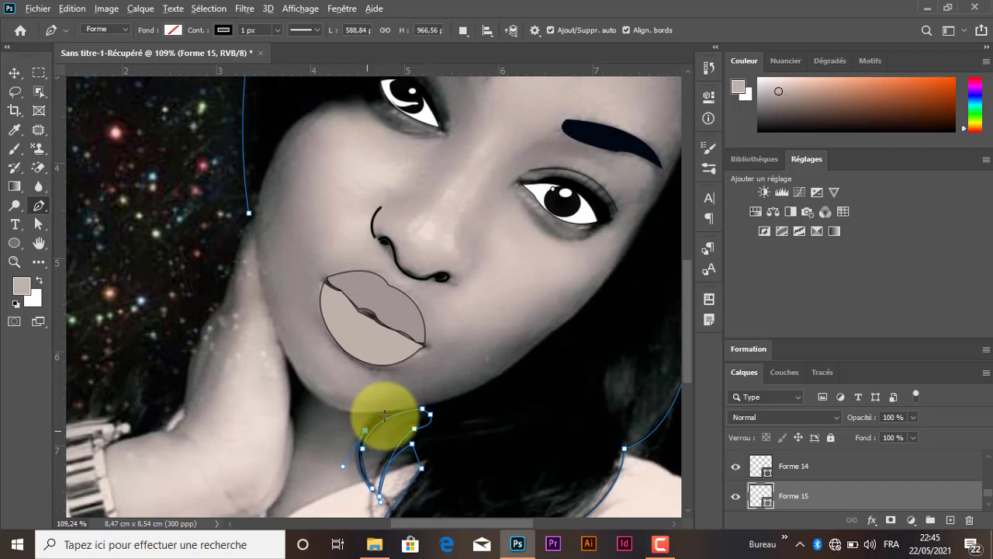
drag(419, 414, 401, 418)
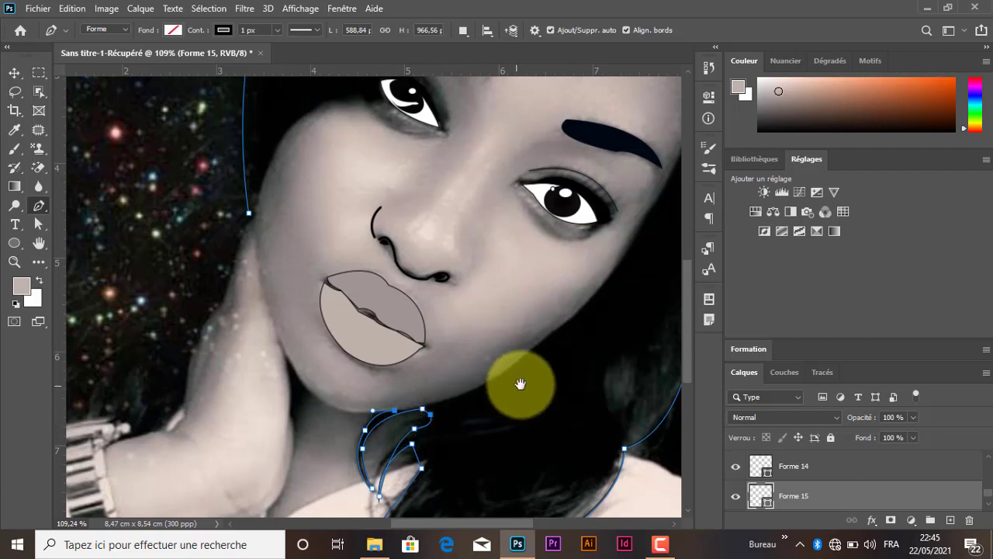
- Continue the hair path from the chin along the right jawline and cheek up to the outer end of the right eyebrow
drag(517, 381, 306, 360)
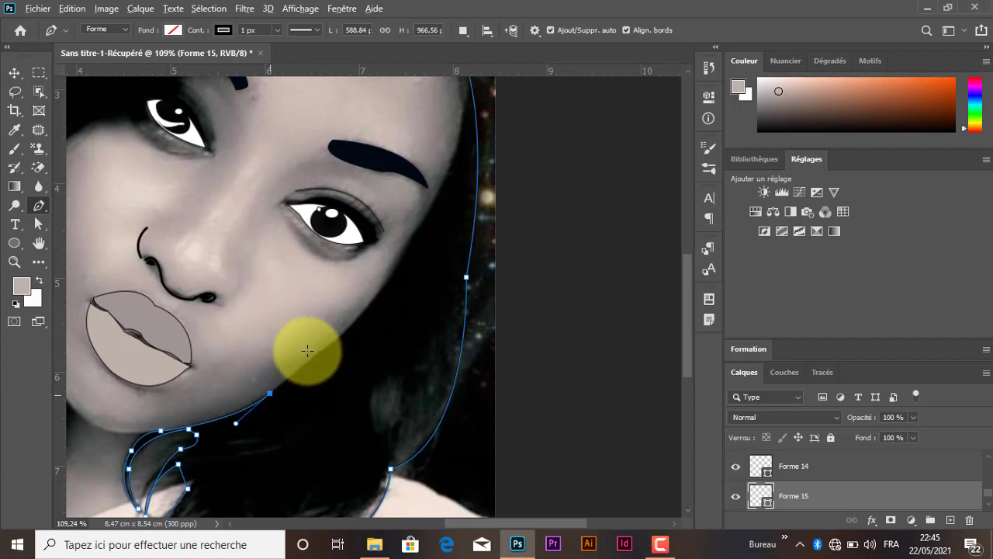
drag(318, 354, 335, 343)
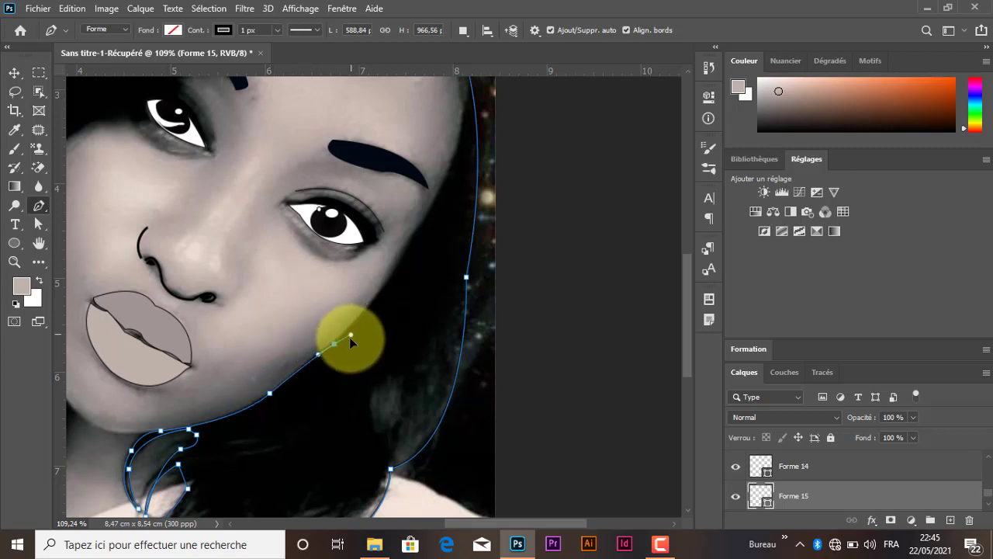
alt+click(334, 343)
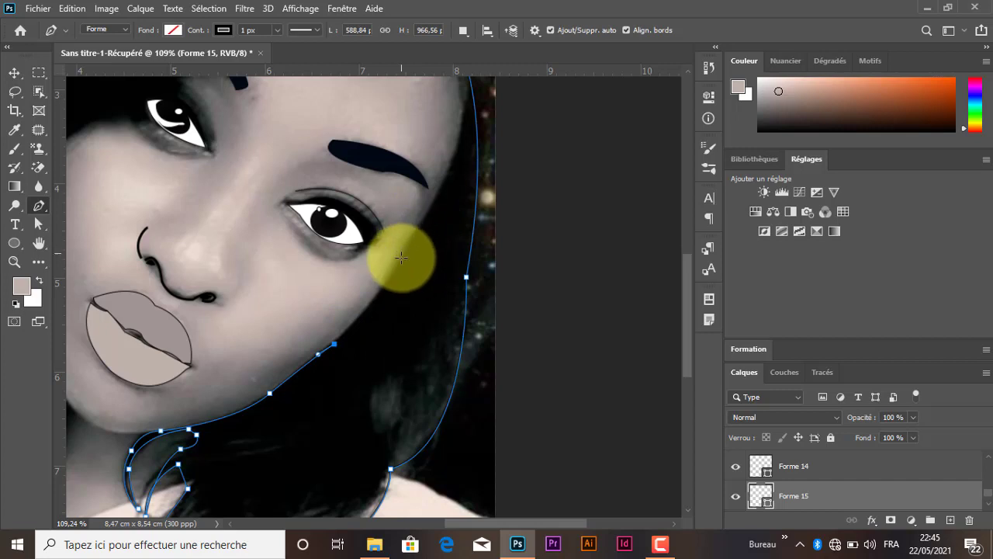
drag(402, 260, 418, 225)
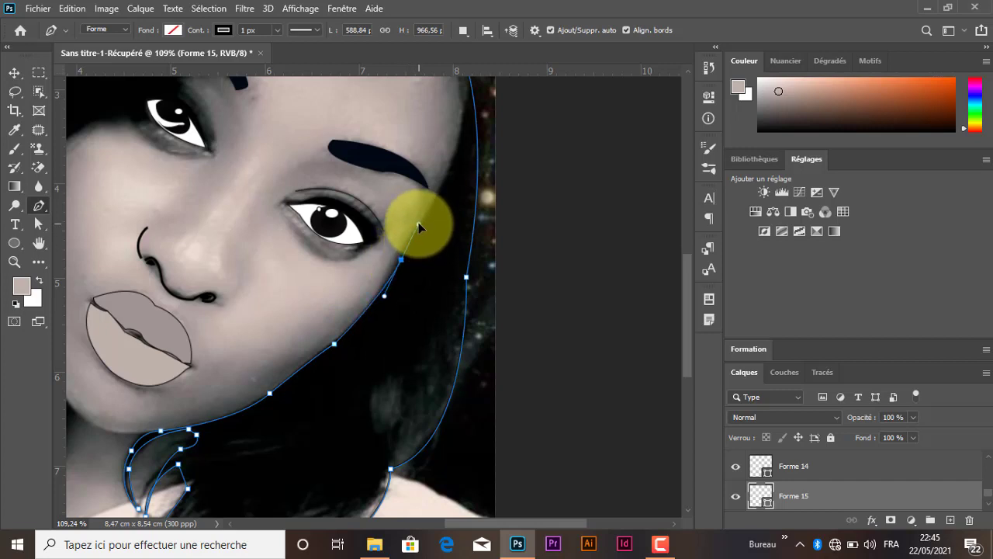
alt+click(401, 260)
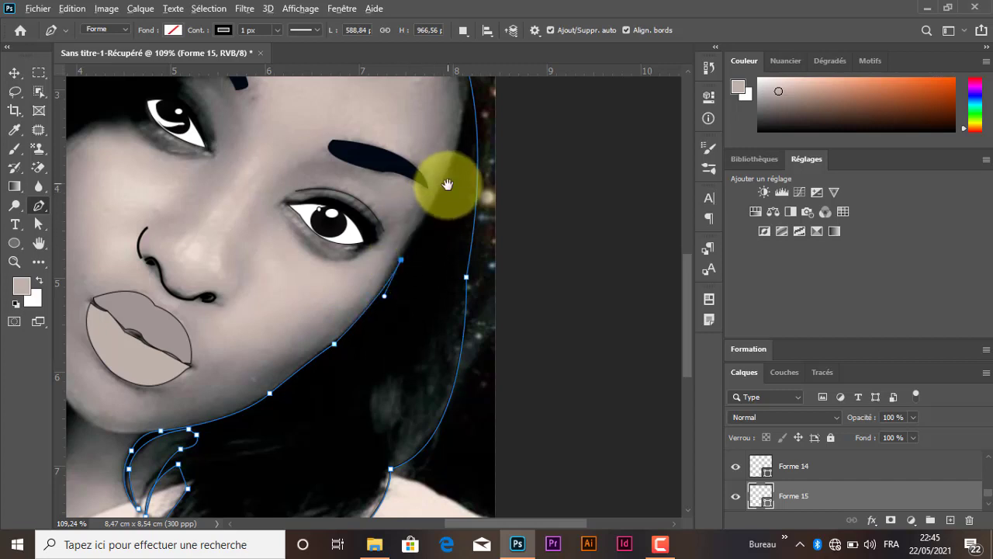
drag(455, 186, 368, 291)
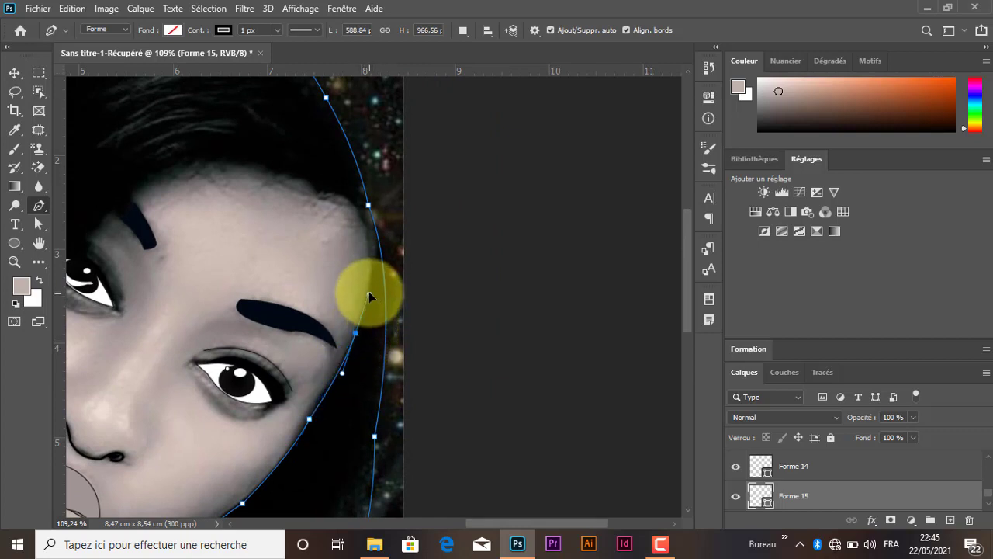
click(355, 333)
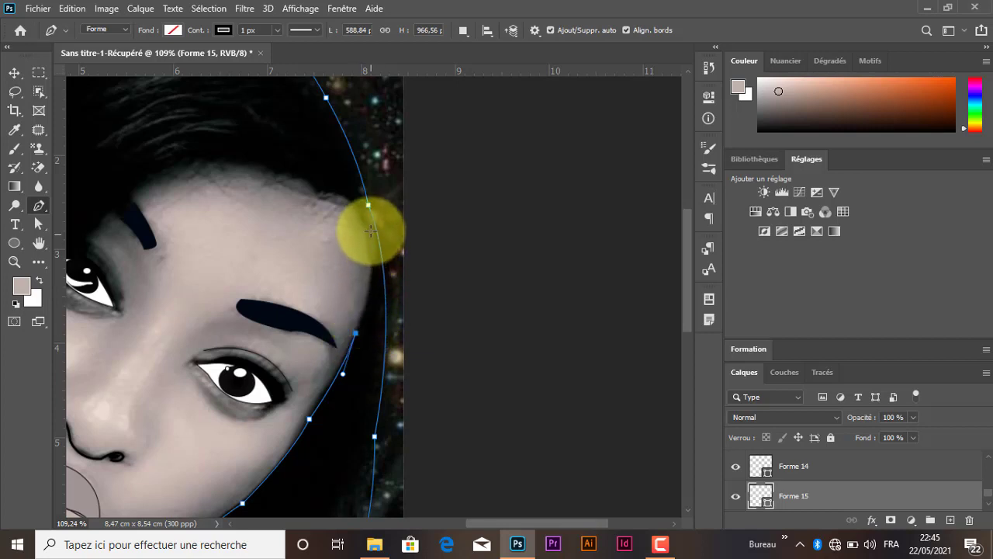
- Continue the hair path around the right temple and along the forehead hairline to just above the left eyebrow
drag(370, 227, 482, 281)
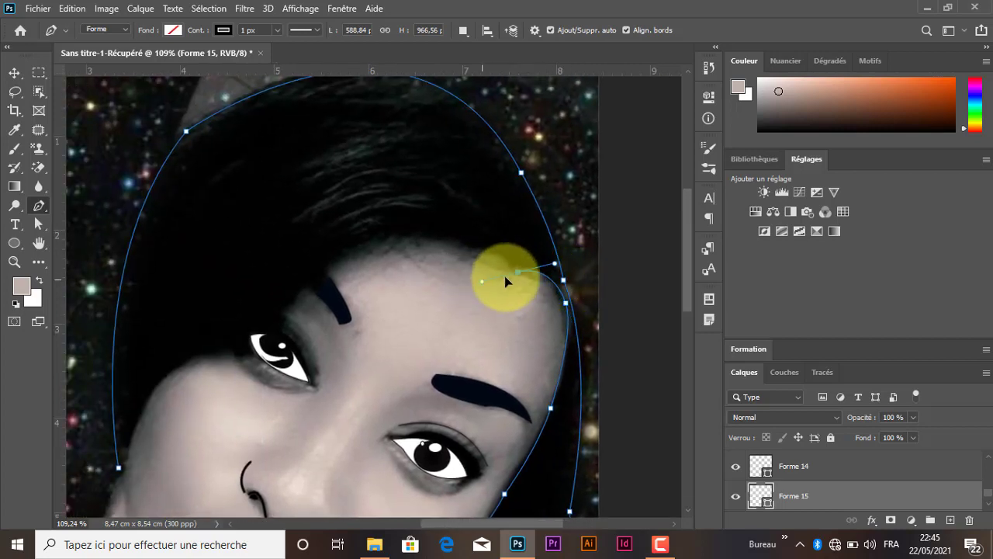
click(518, 272)
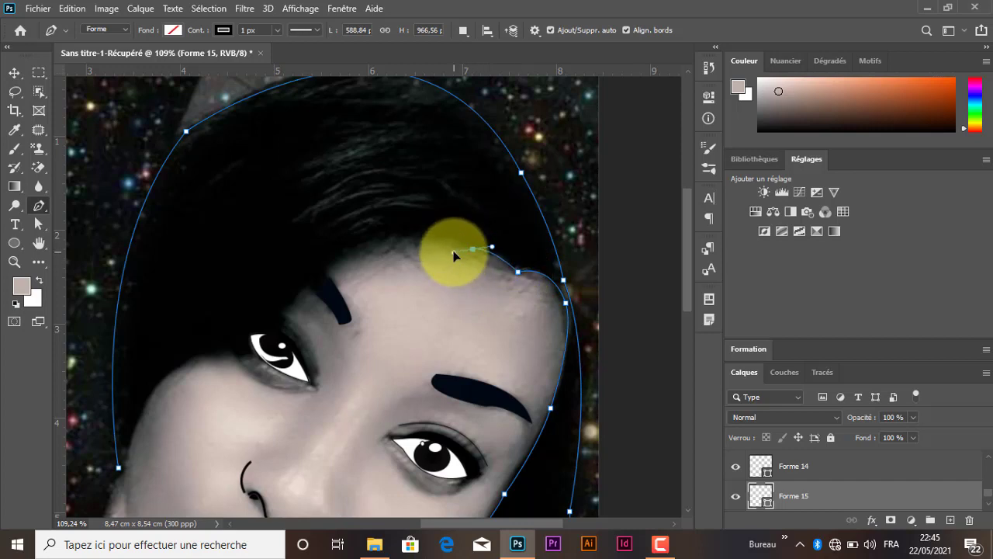
drag(473, 249, 492, 247)
click(473, 249)
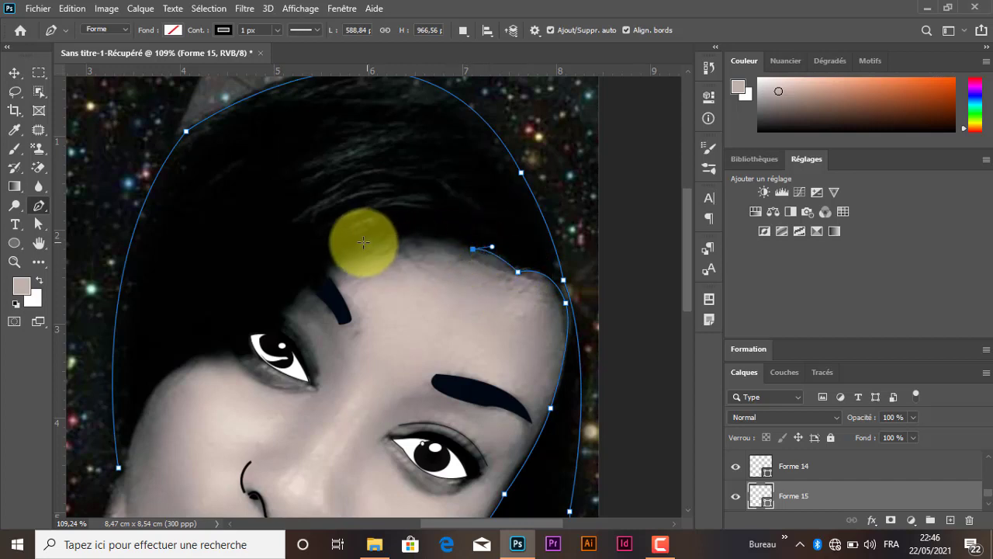
drag(361, 246, 295, 277)
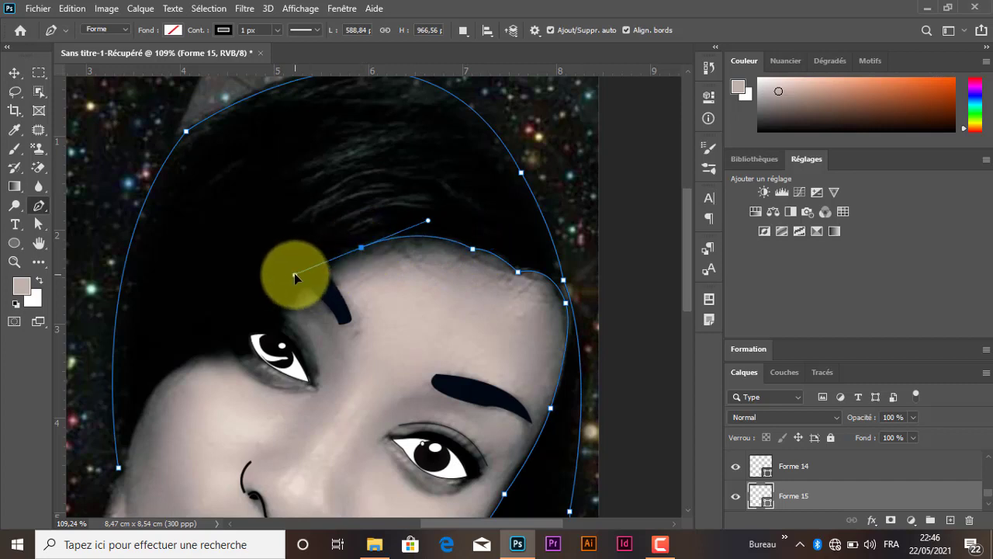
click(361, 248)
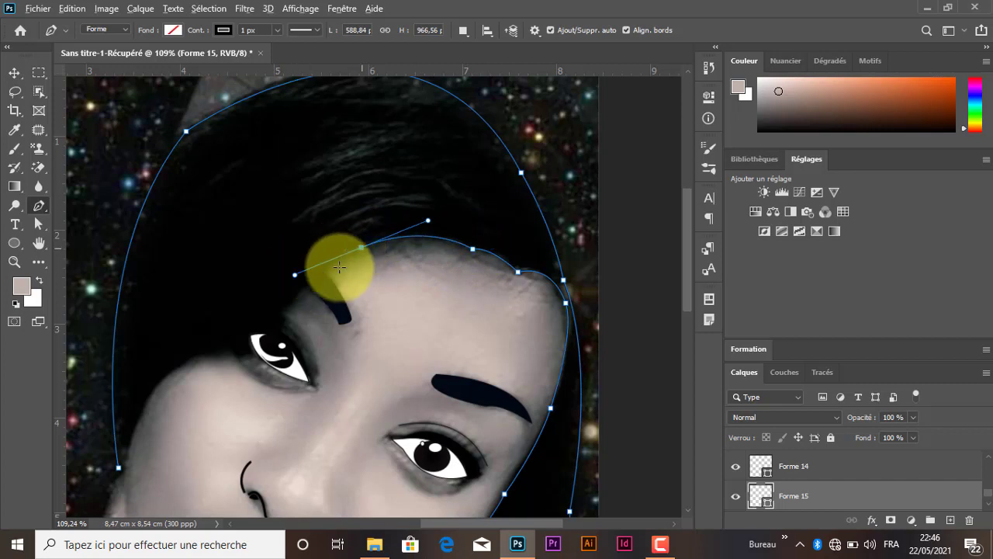
- Continue the hair path in small curves past the left eyebrow's outer end down to the left eye's outer corner
drag(326, 276, 324, 301)
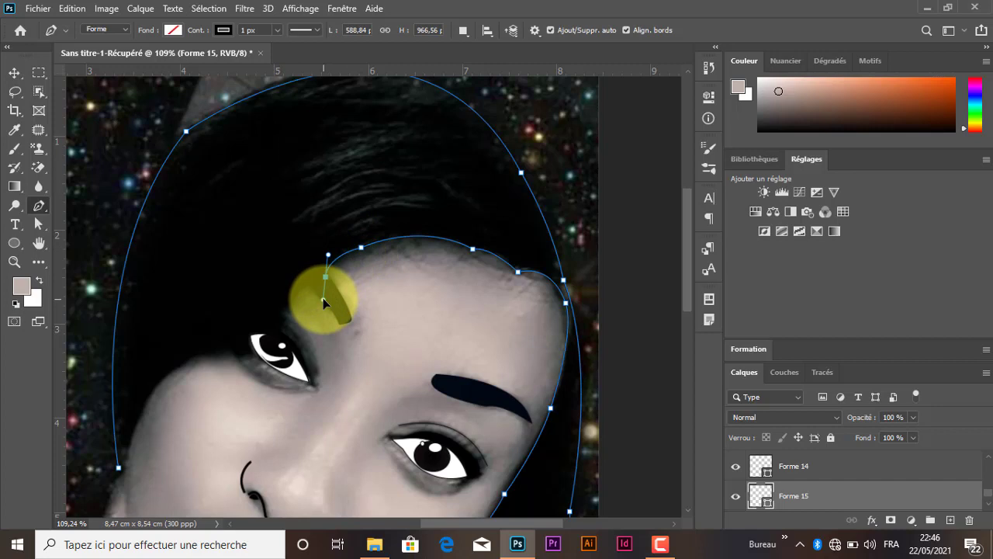
click(326, 274)
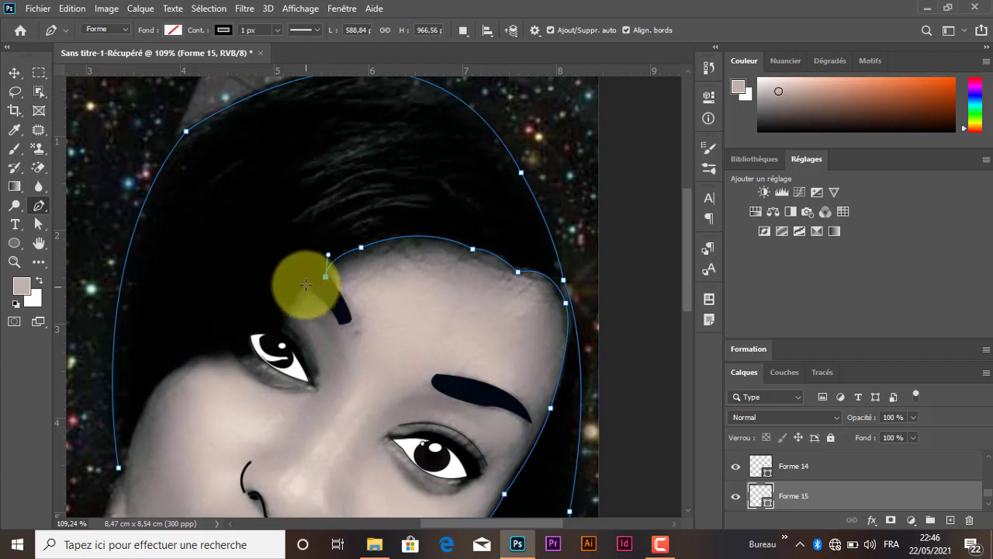
drag(306, 284, 295, 274)
click(305, 285)
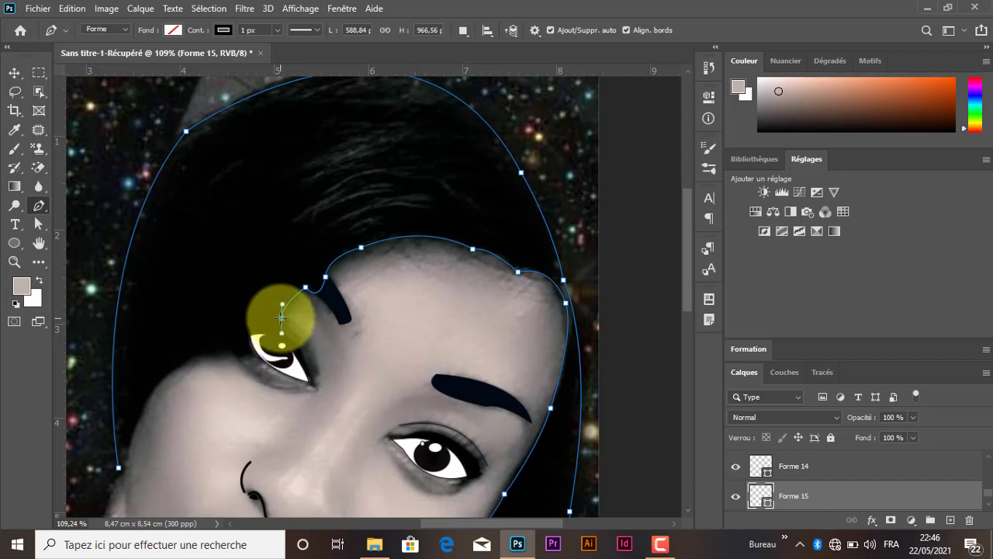
click(282, 317)
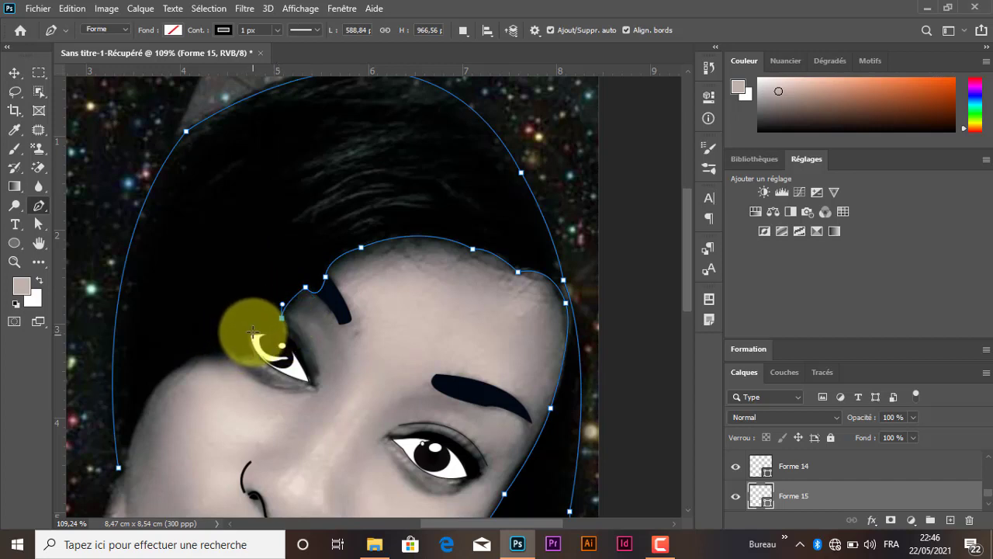
drag(253, 332, 205, 332)
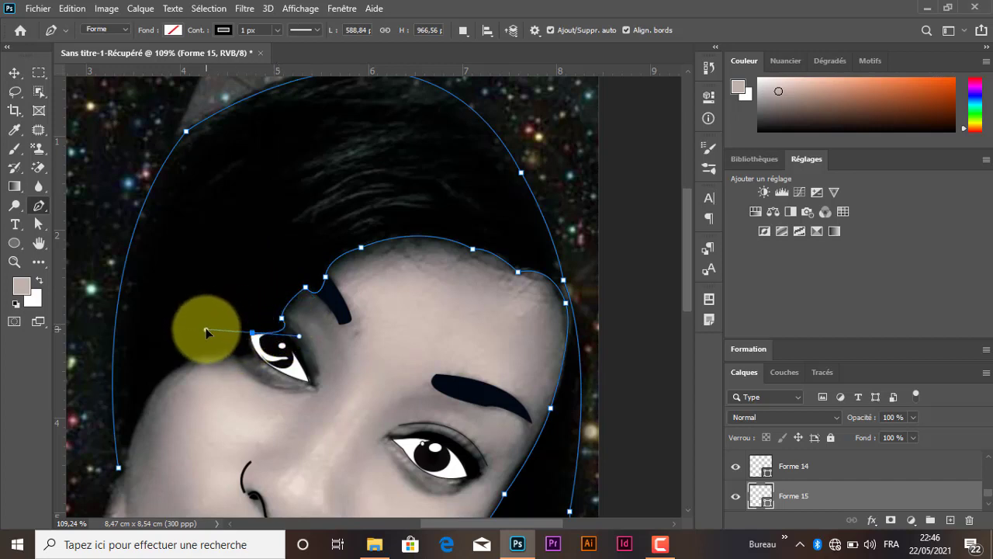
click(253, 333)
click(253, 332)
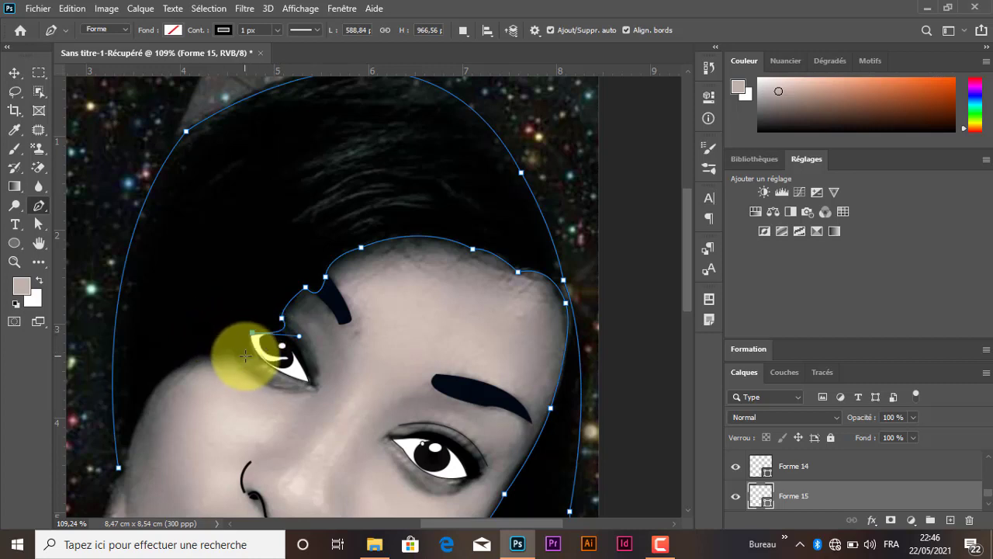
- Continue the hair path beside the left eye and down the left cheek, closing it at its starting point
drag(252, 356, 366, 176)
alt+click(227, 350)
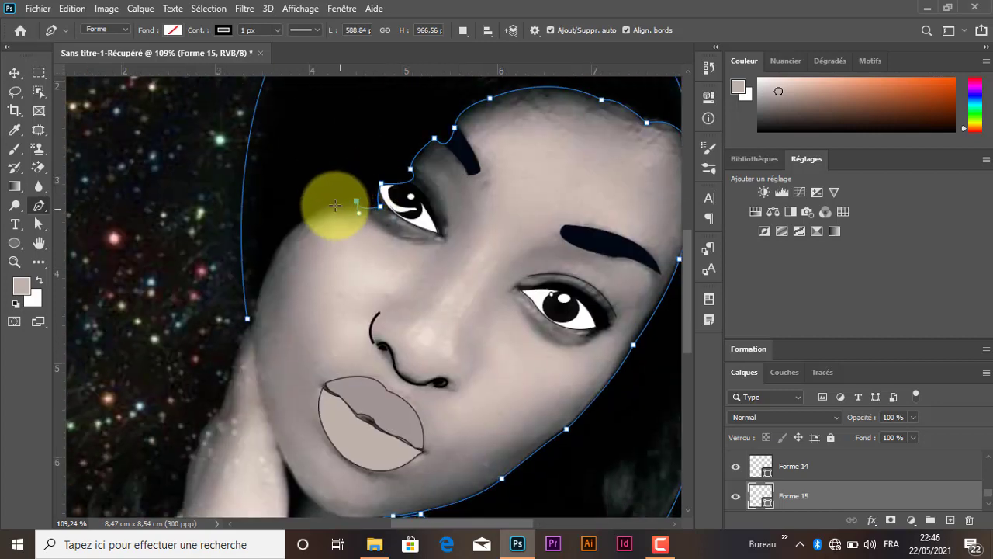
drag(305, 216, 273, 243)
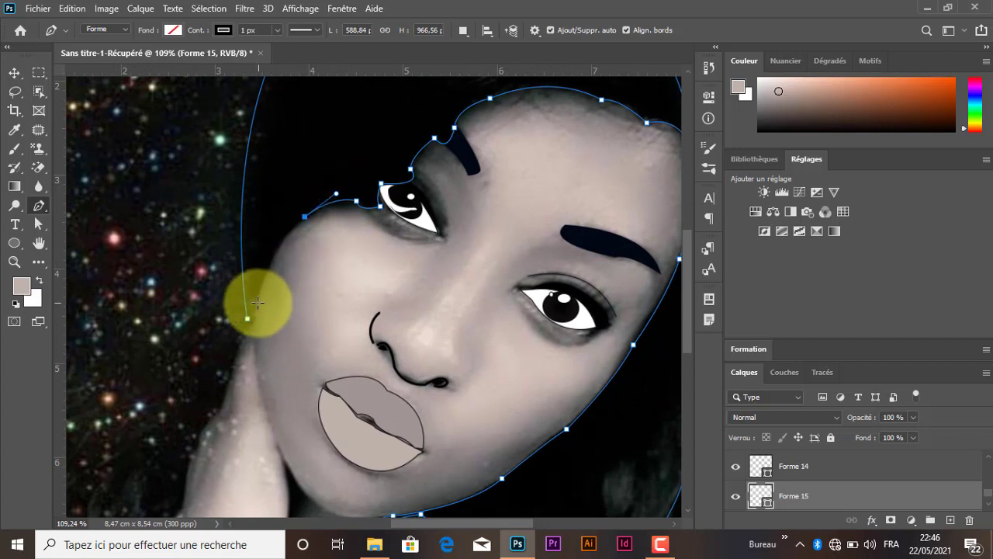
mouse_move(255, 299)
mouse_down()
mouse_move(251, 344)
mouse_move(260, 305)
mouse_move(255, 325)
mouse_move(243, 294)
mouse_move(253, 294)
mouse_up()
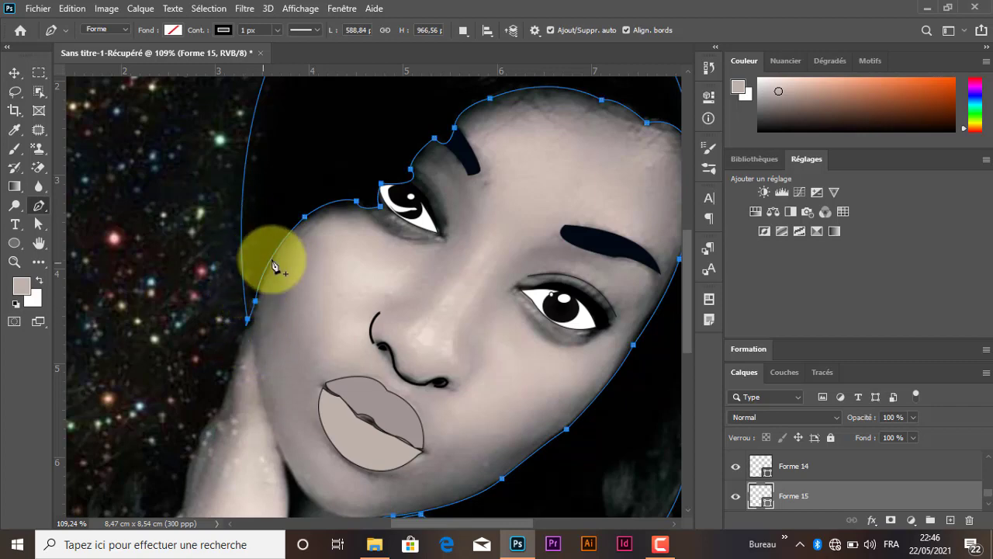
- Fill the closed hair shape with the recently used near-black color and deselect its path by switching to the Move tool
scroll(262, 296, down, 5)
scroll(277, 297, down, 1)
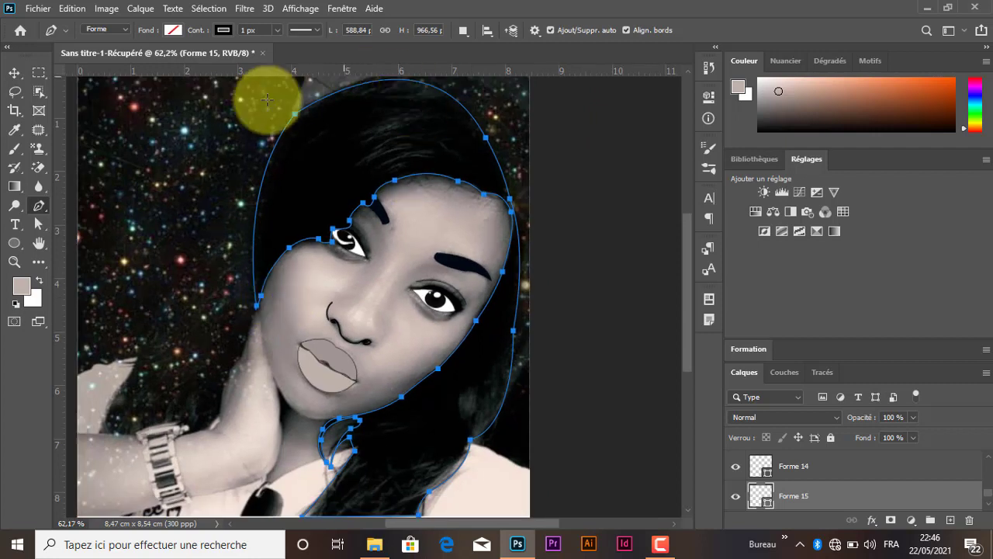
click(172, 30)
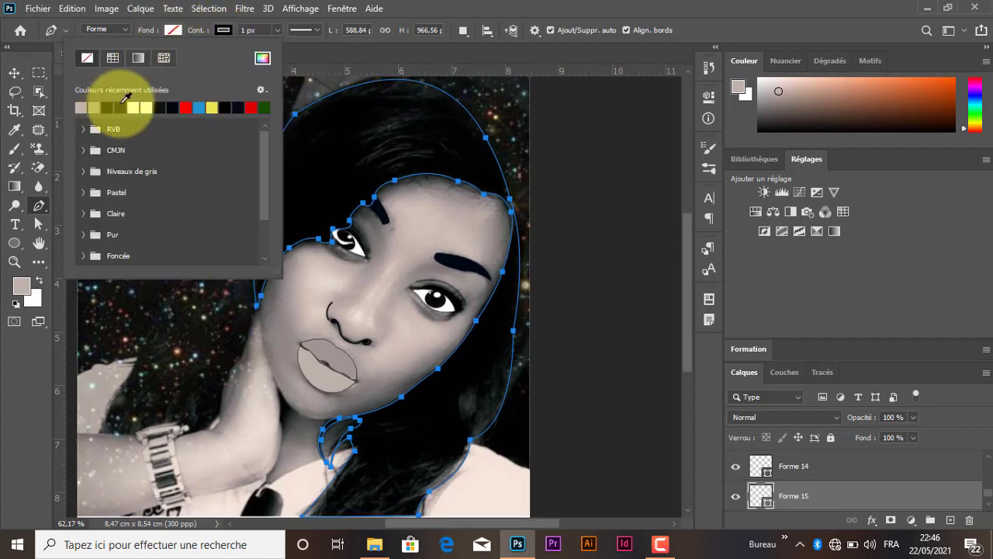
click(121, 107)
click(173, 30)
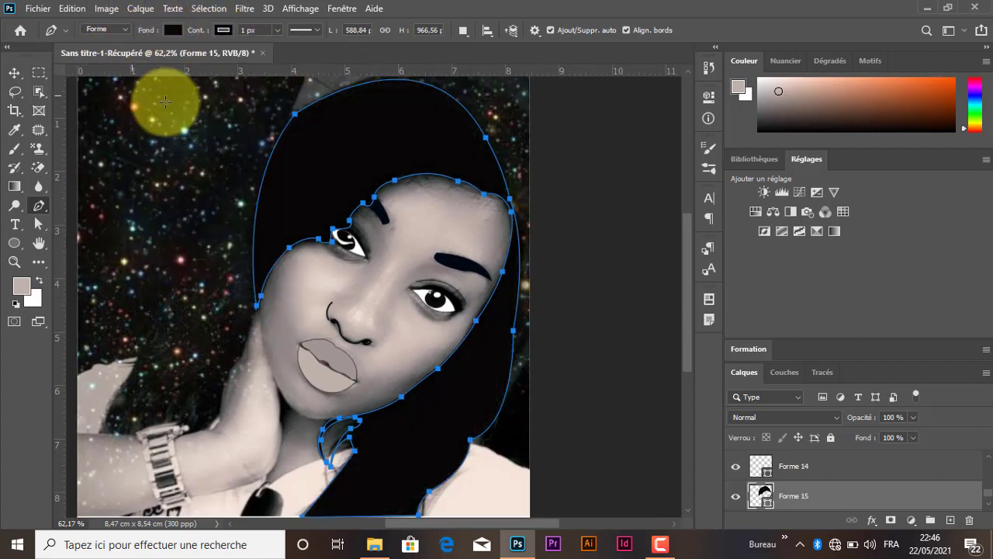
click(14, 74)
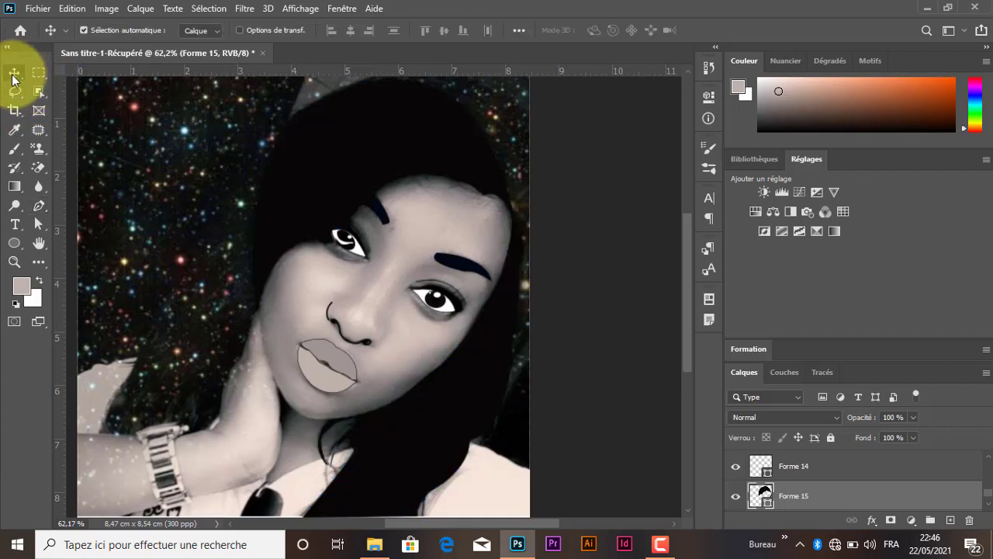
scroll(305, 192, down, 4)
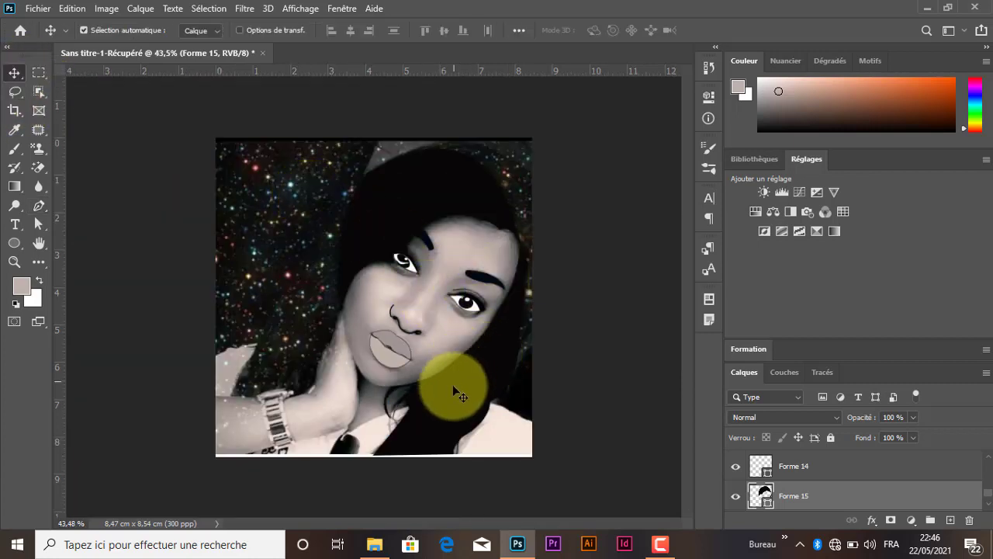
- Toggle the photo layer's visibility several times to check the traced shapes against white, leaving the photo shown
click(362, 287)
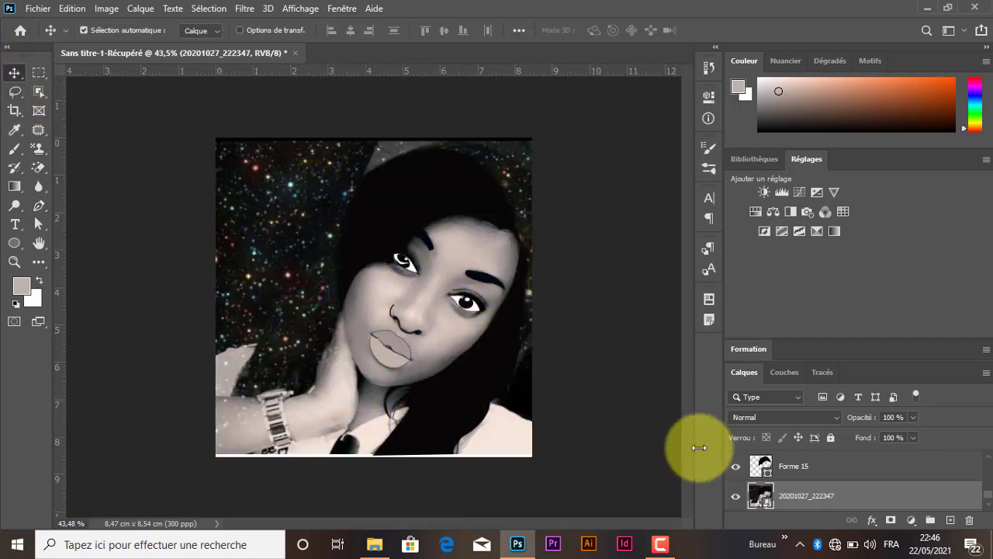
click(737, 500)
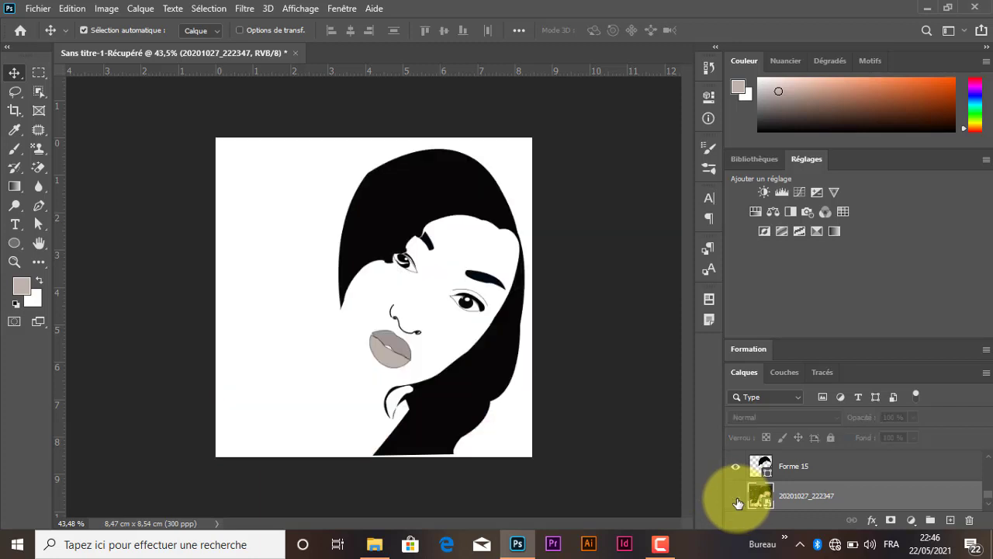
click(736, 500)
click(736, 500)
click(737, 499)
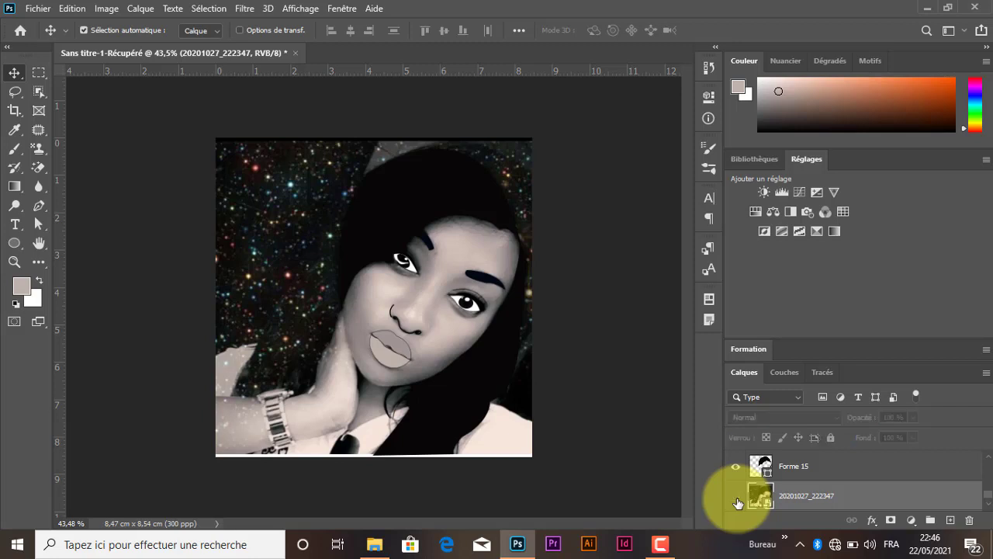
click(737, 500)
click(737, 499)
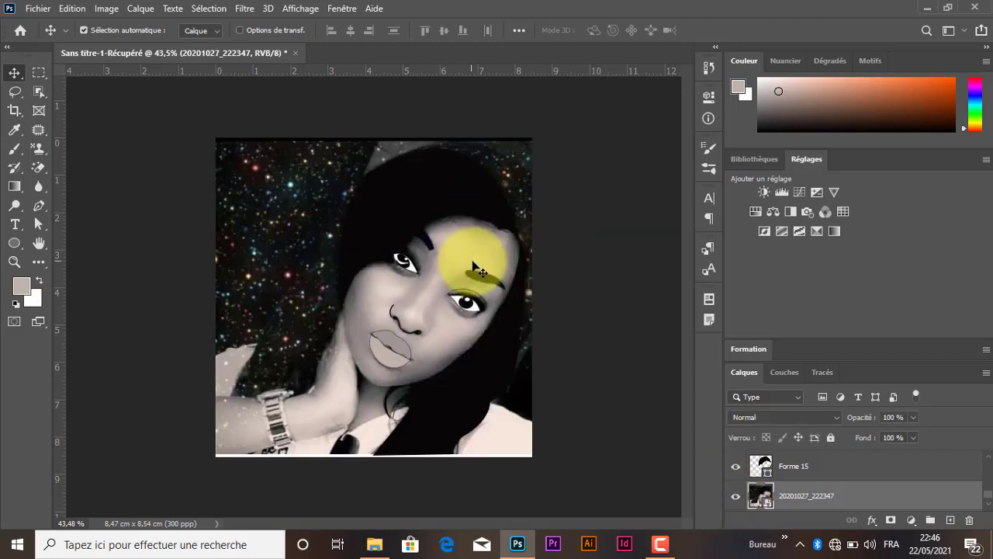
- Start a Pen shape for the face at the hair's left tip and trace the left jaw to the chin, about 146 by 248 px
scroll(419, 362, up, 2)
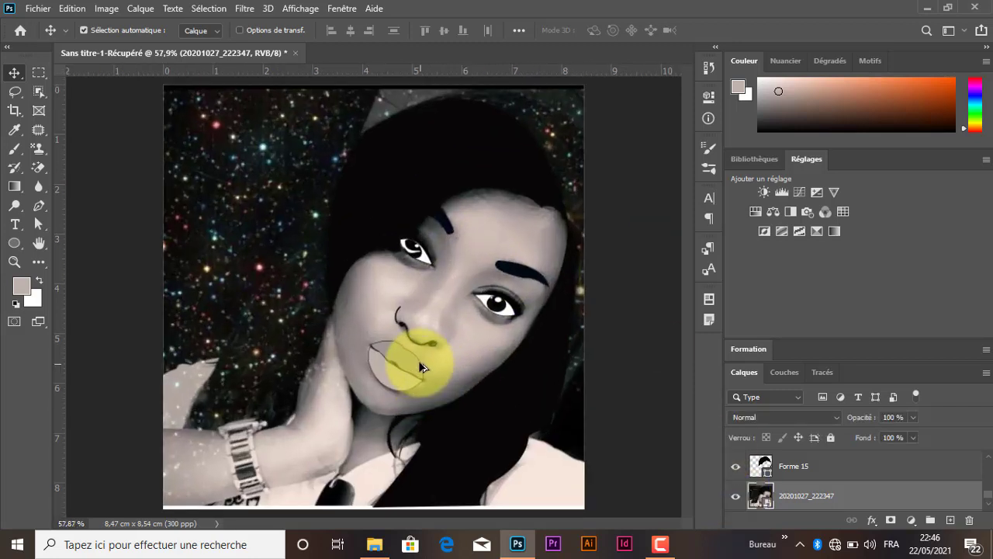
scroll(464, 352, up, 2)
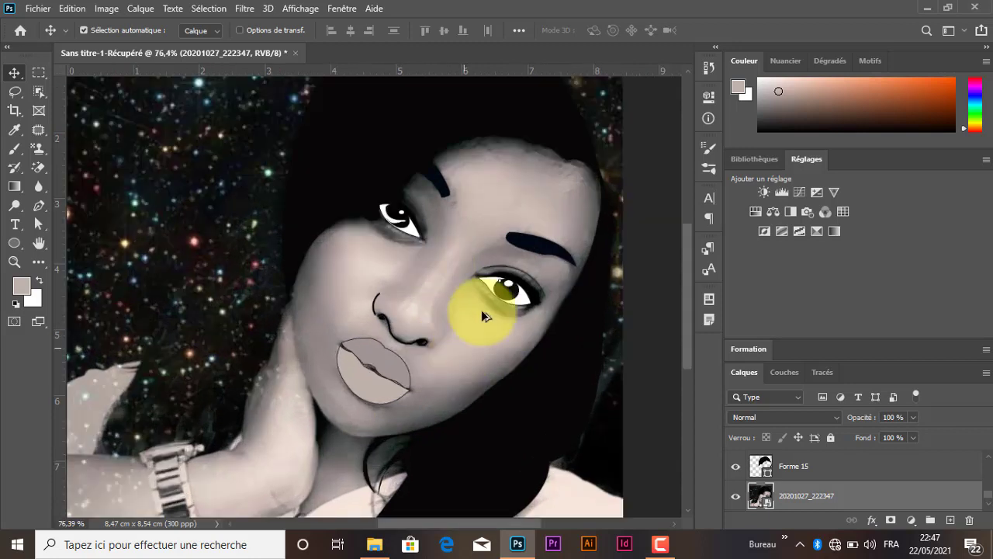
click(39, 205)
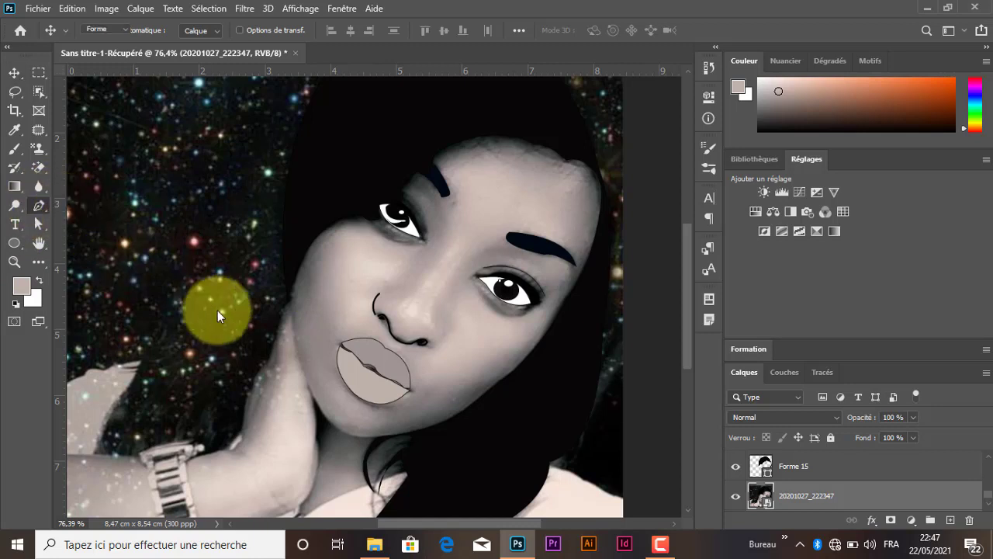
click(289, 298)
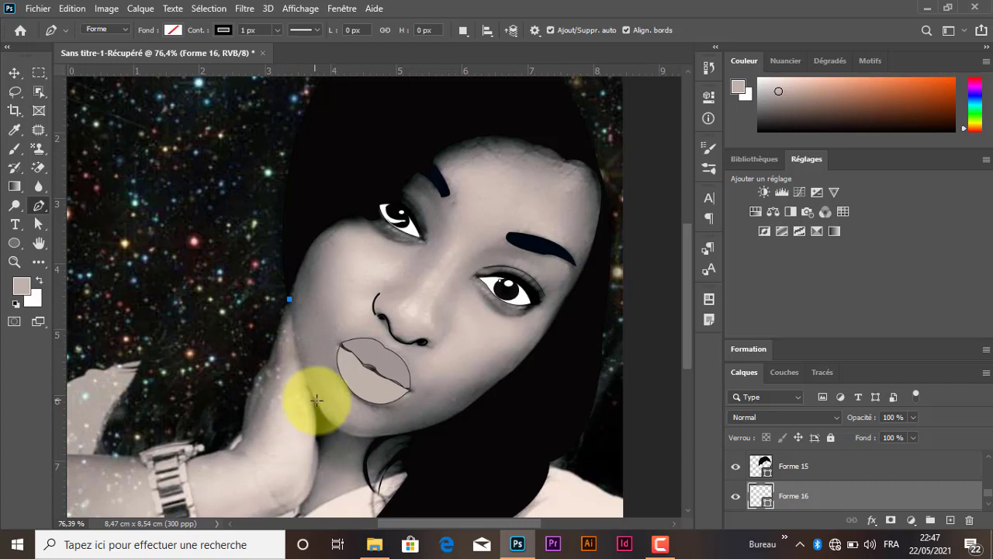
drag(314, 399, 335, 424)
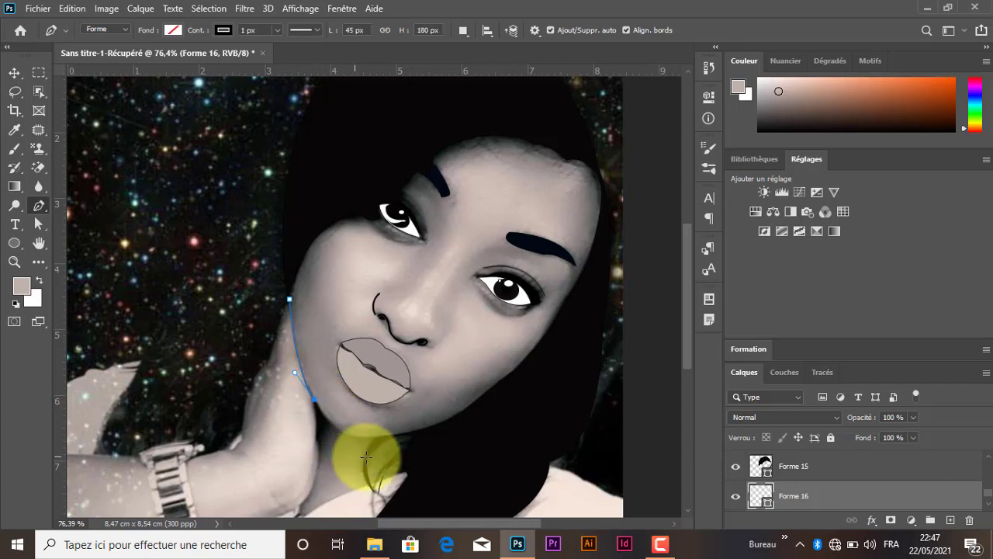
drag(372, 437, 381, 437)
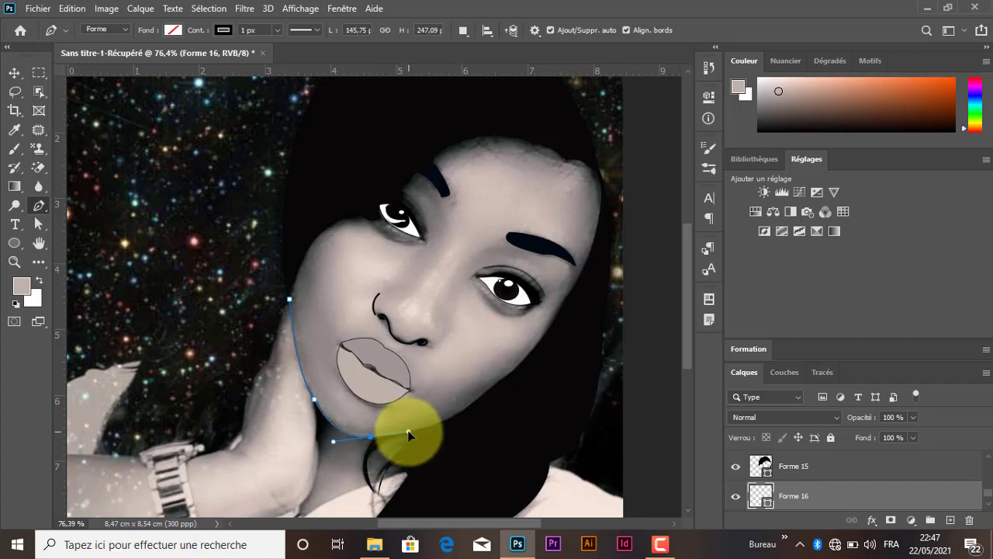
alt+click(372, 437)
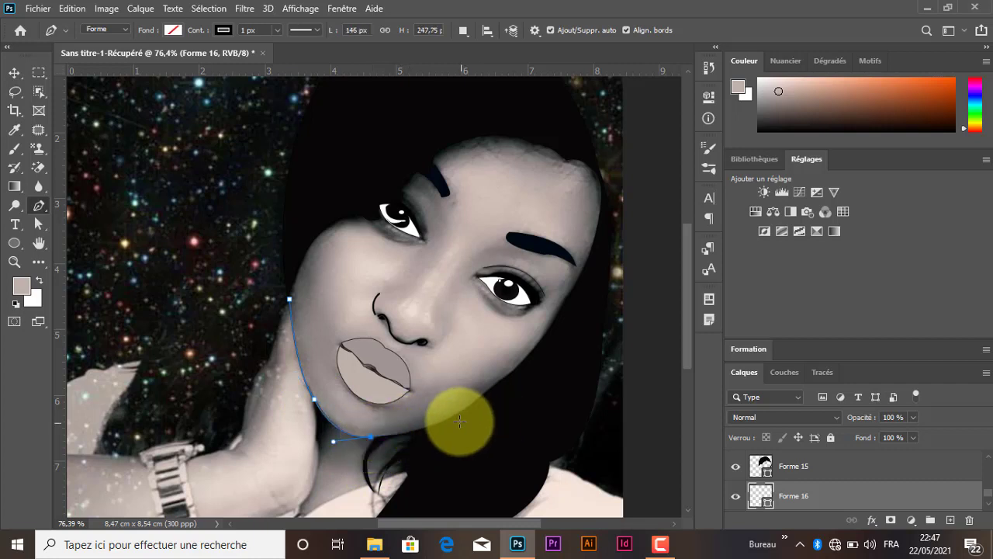
- Continue the face path from the chin up the right jaw and cheek to the right temple, making it about 560 by 460 px
drag(458, 416, 525, 360)
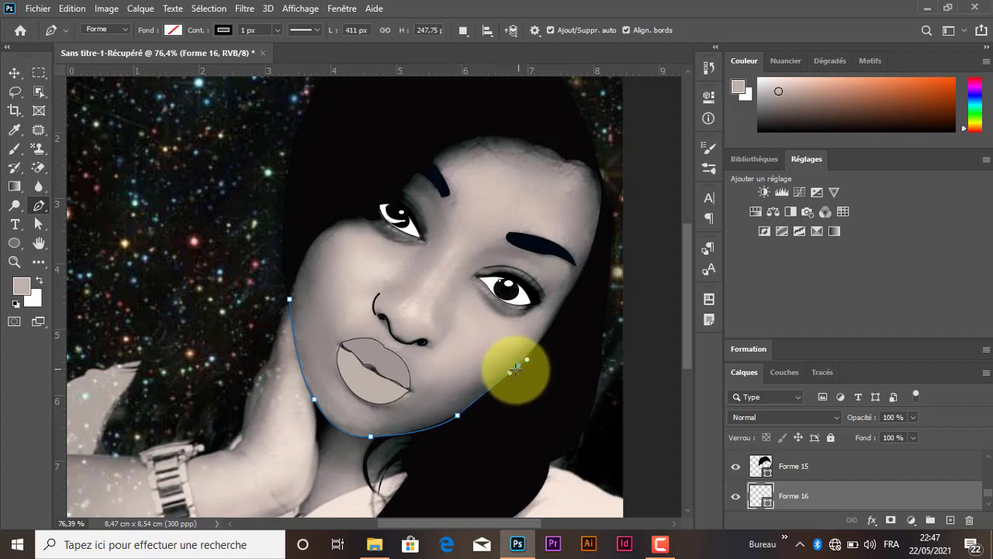
alt+click(519, 365)
drag(564, 302, 564, 278)
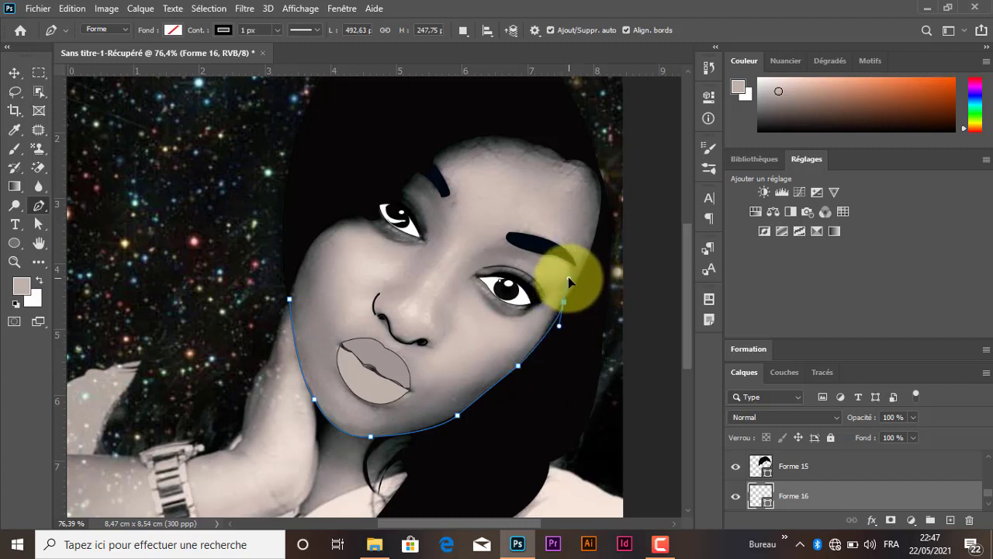
drag(569, 278, 568, 278)
click(563, 300)
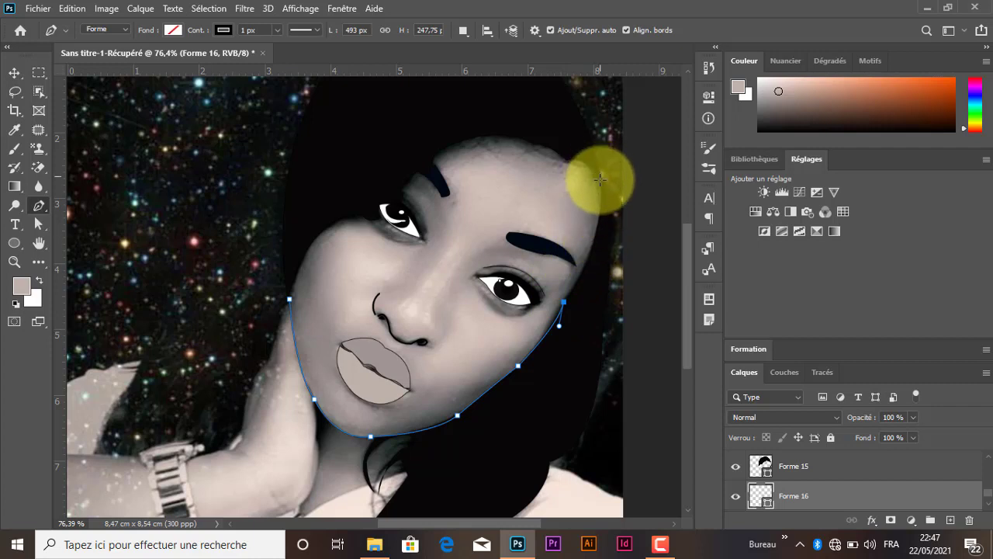
drag(598, 178, 591, 127)
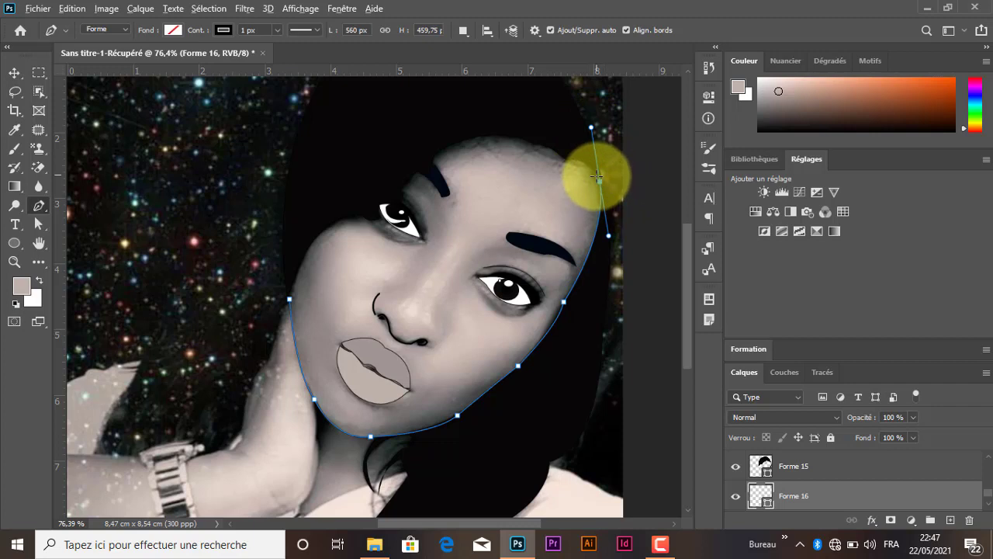
click(600, 181)
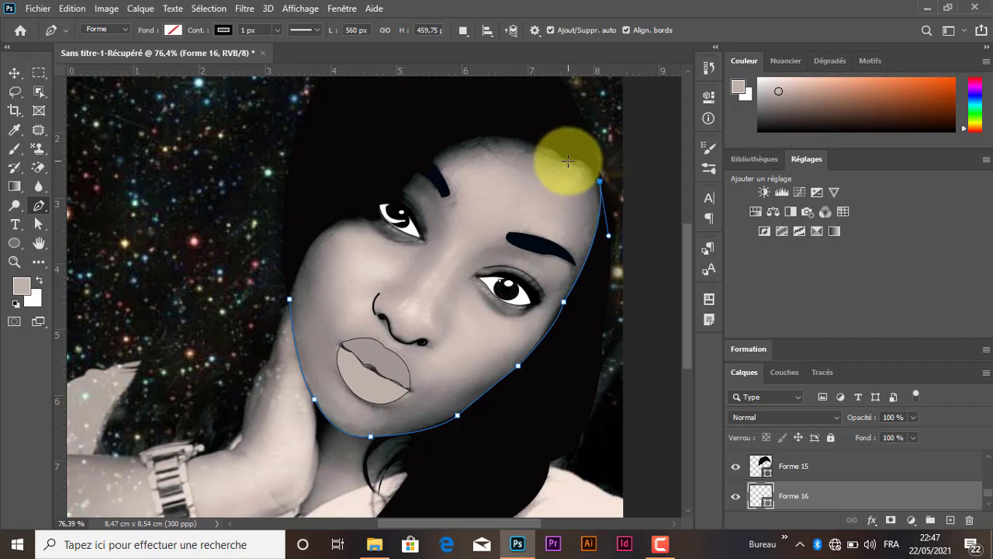
- Trace the forehead and hairline from the right temple back to the left cheek, closing the face shape at about 560 by 548 px
drag(555, 160, 543, 166)
click(567, 161)
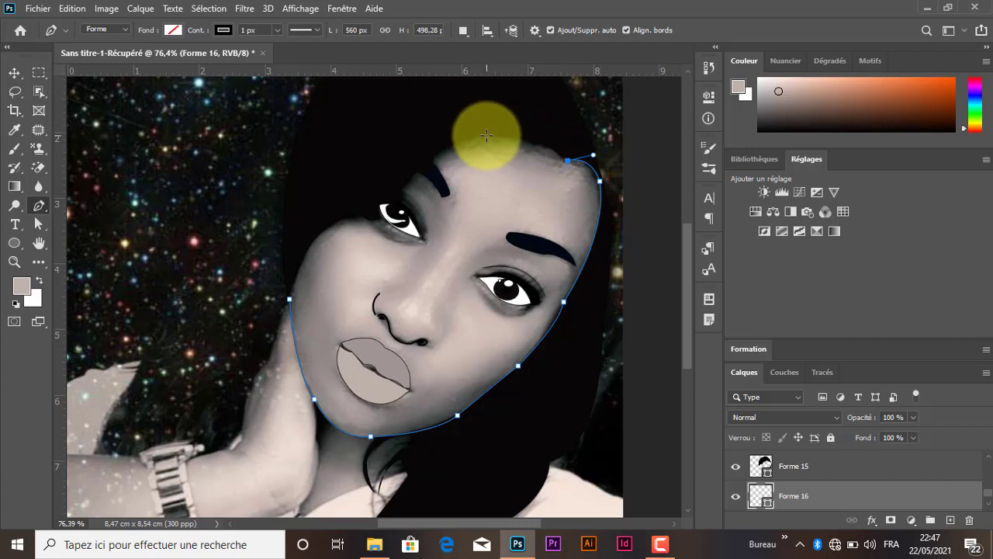
drag(485, 132, 421, 130)
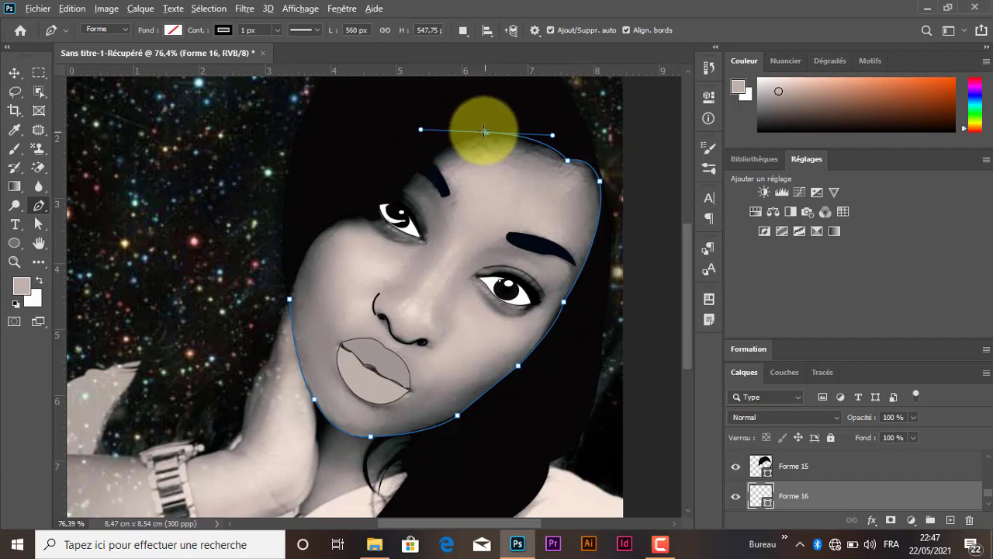
click(484, 130)
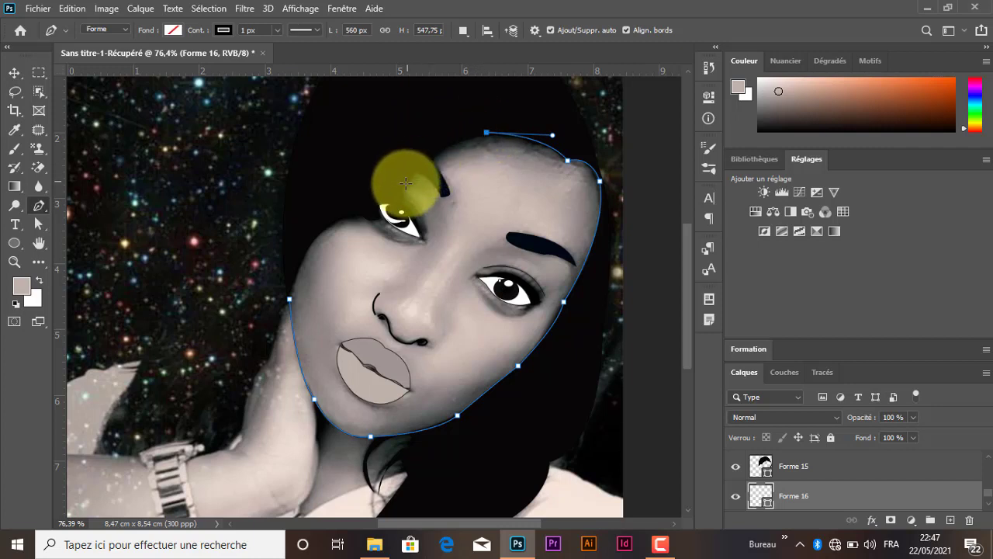
drag(401, 183, 383, 224)
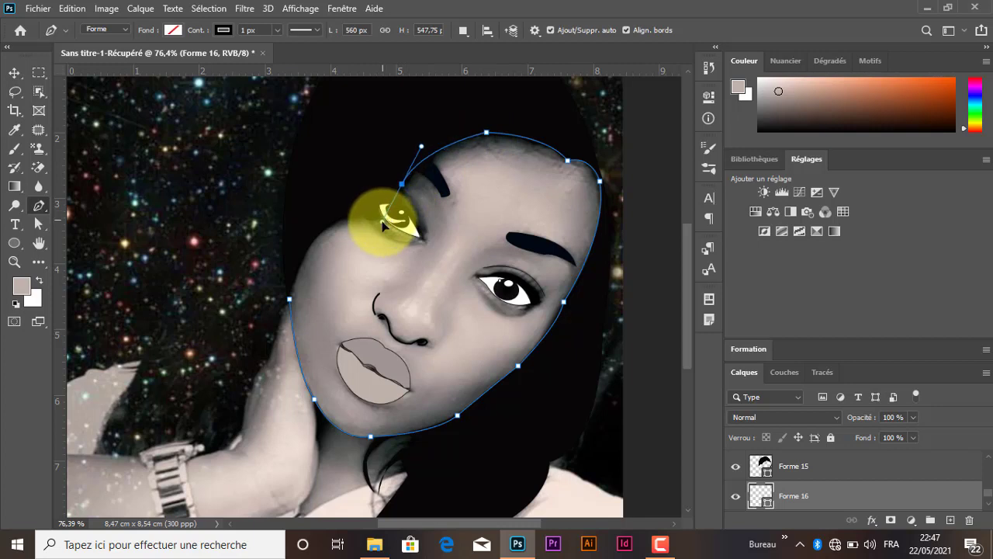
click(401, 184)
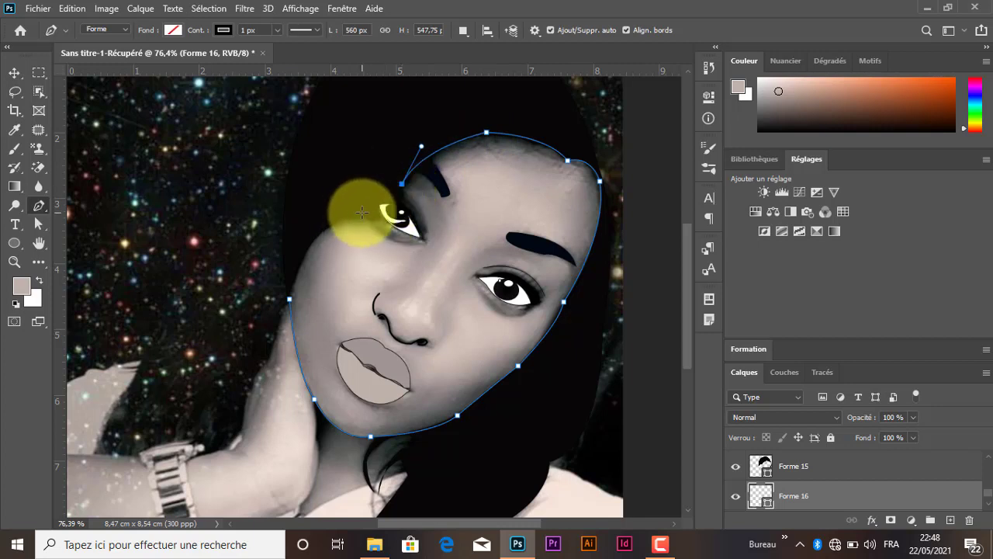
drag(362, 212, 353, 225)
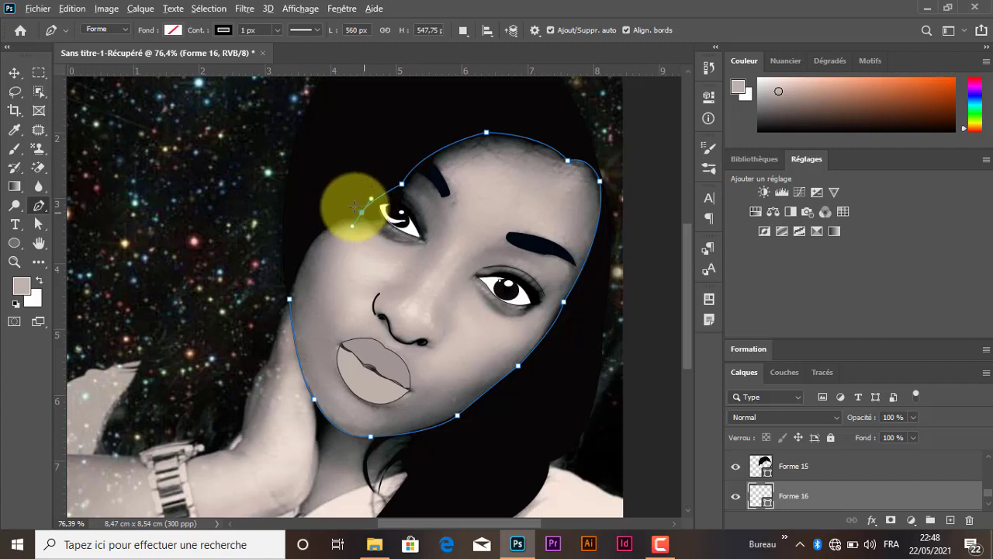
drag(289, 301, 287, 380)
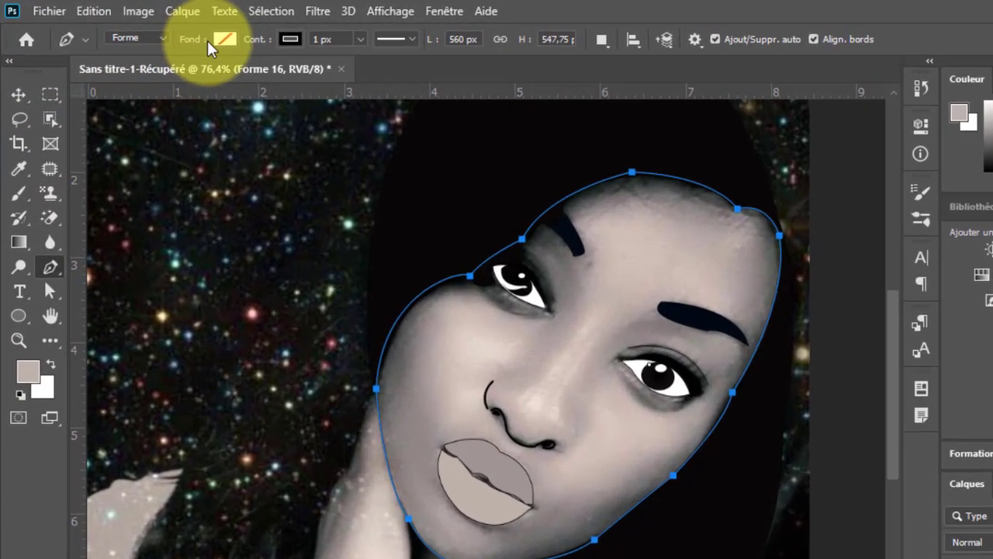
- Fill the face shape with the light beige swatch of the Pâle group after trying darker tones, and deselect its path with the Move tool
click(223, 39)
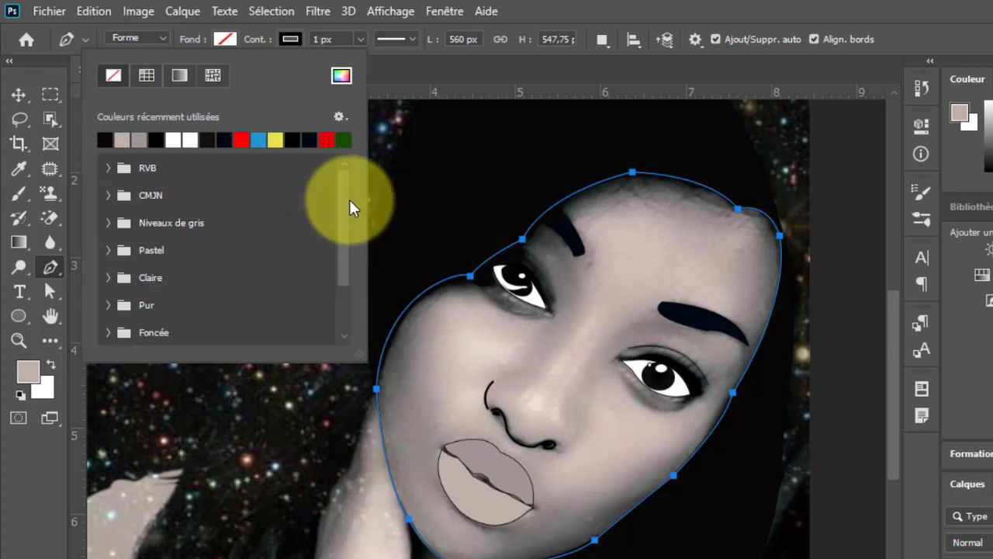
scroll(346, 277, down, 1)
drag(345, 277, 344, 298)
click(107, 314)
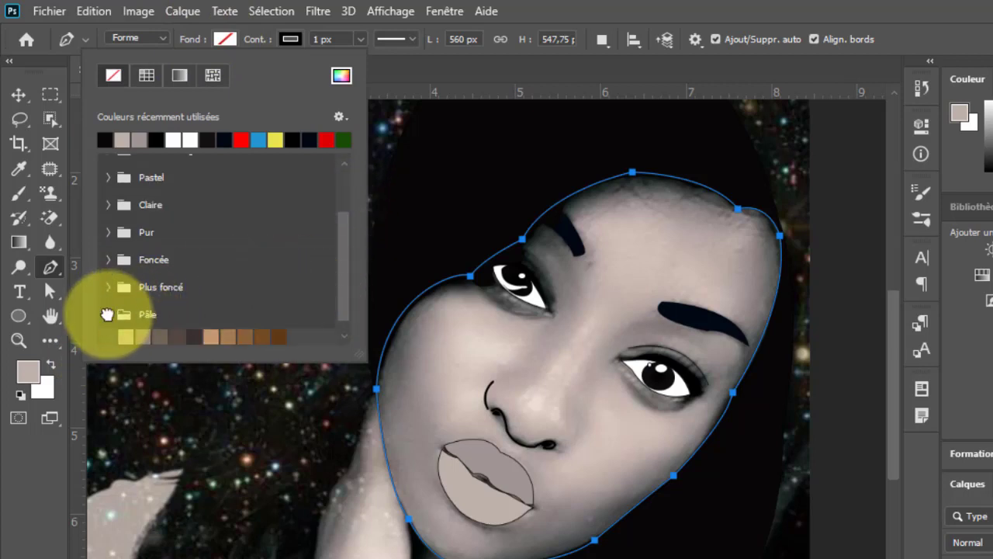
click(106, 317)
click(106, 315)
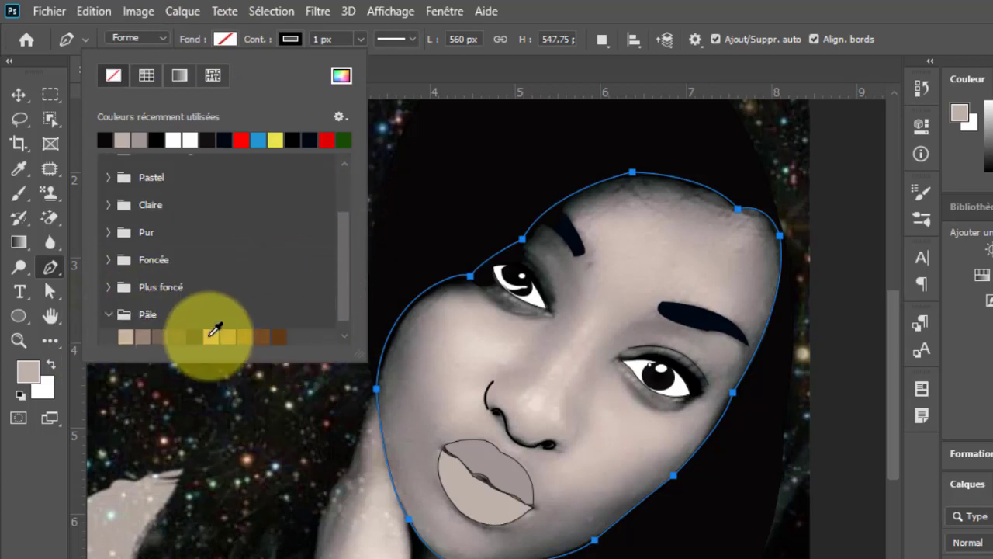
click(211, 335)
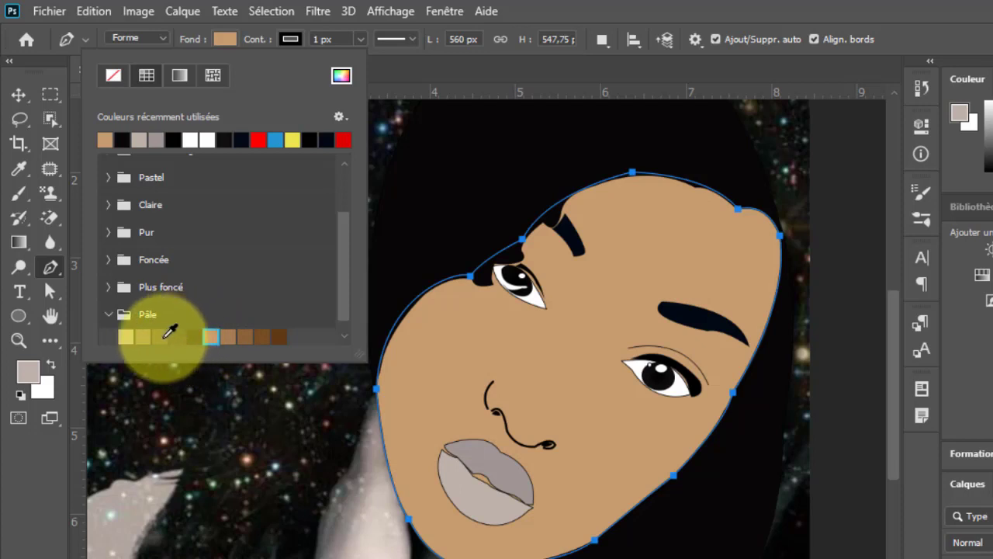
click(160, 337)
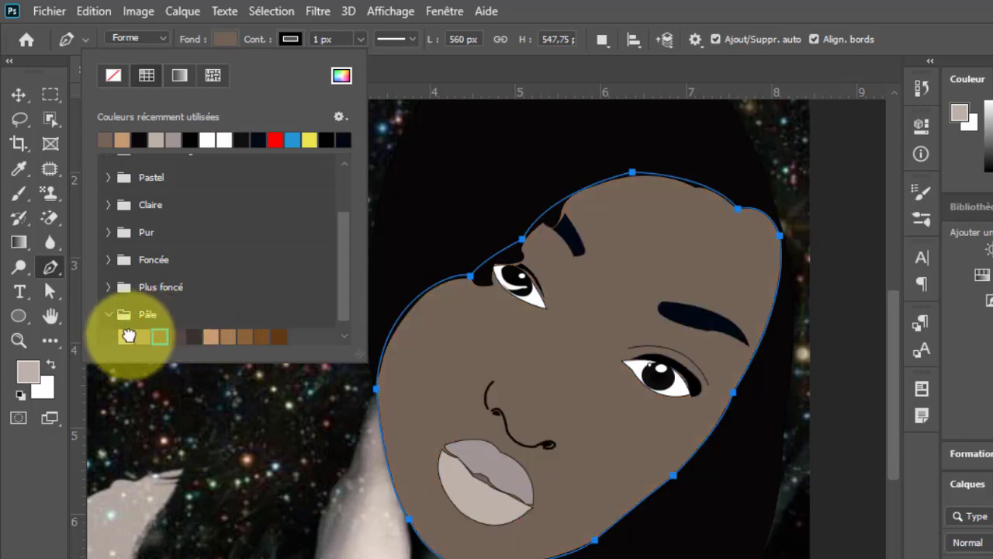
click(143, 336)
click(125, 336)
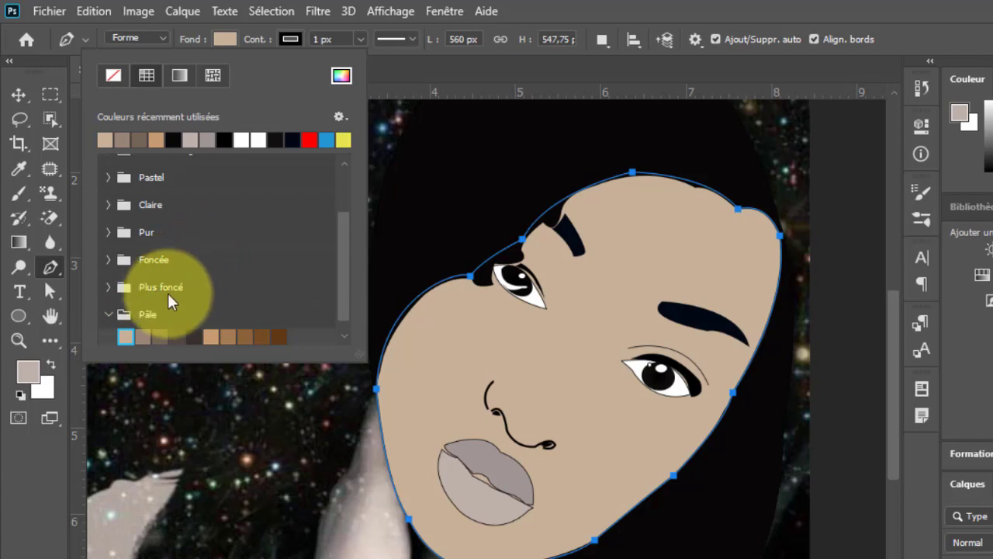
click(225, 41)
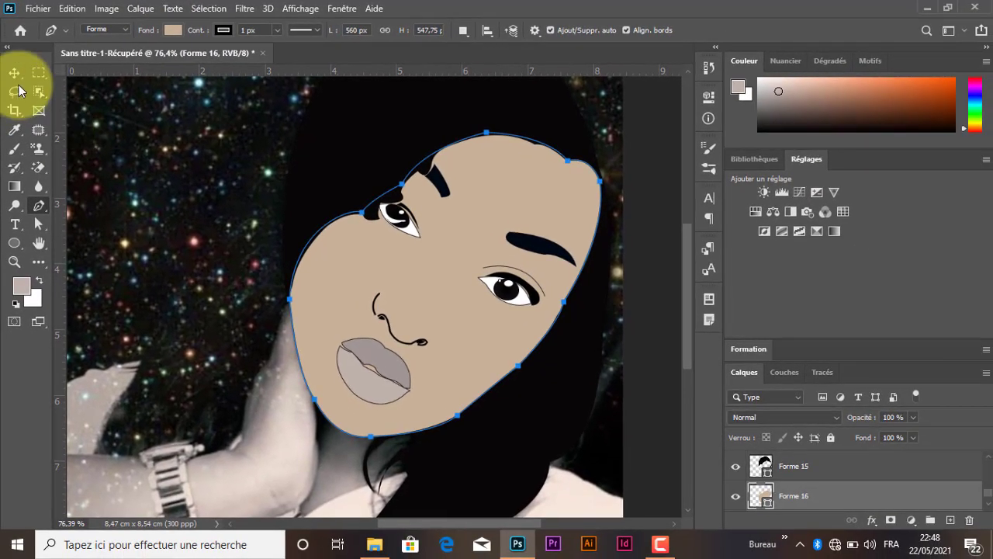
click(15, 75)
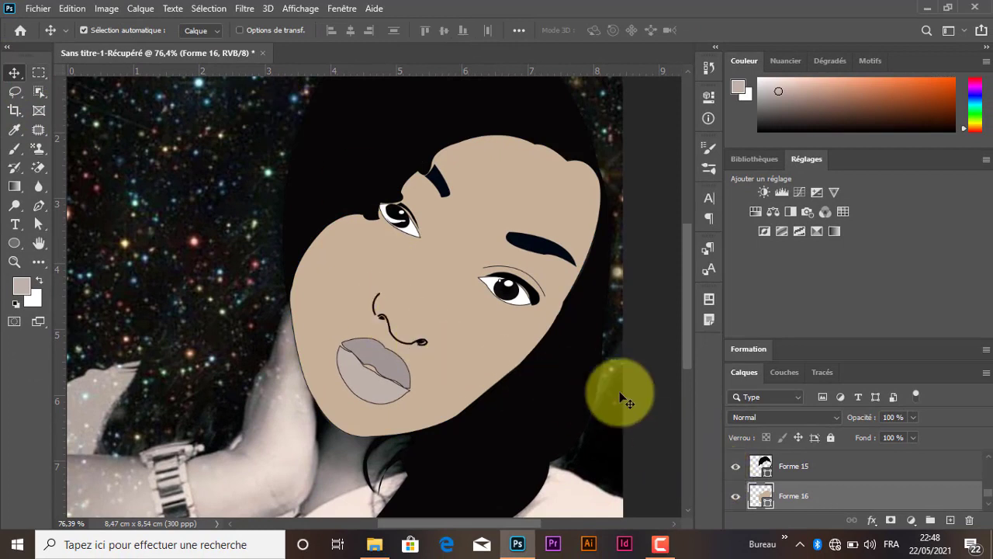
- Hide the photo layer to check the filled face and hair against white, and show the photo again
click(572, 501)
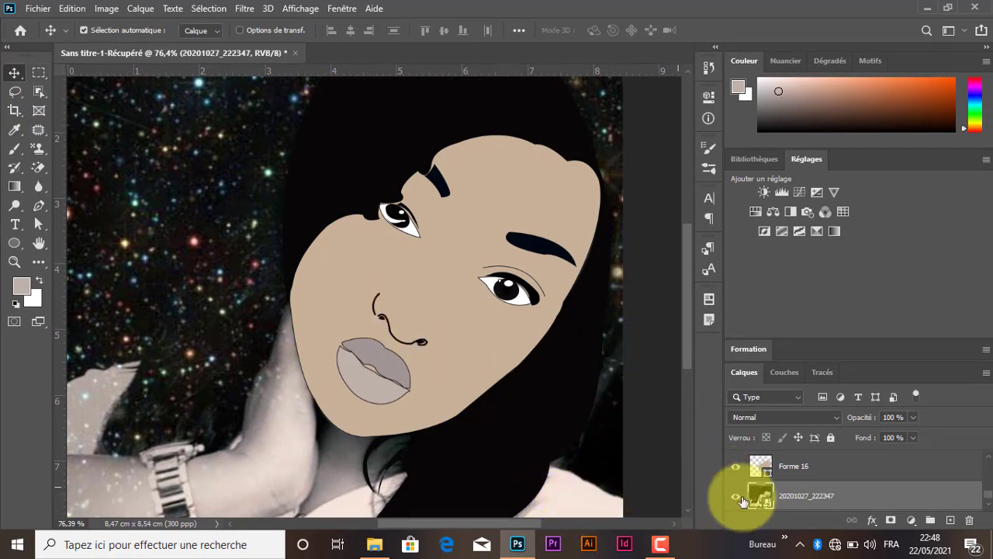
click(736, 497)
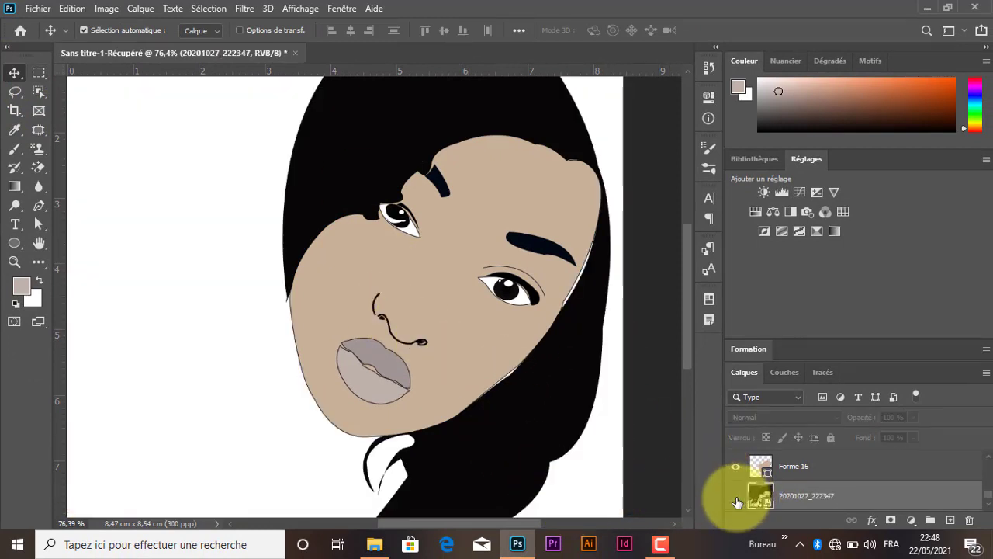
scroll(418, 280, down, 3)
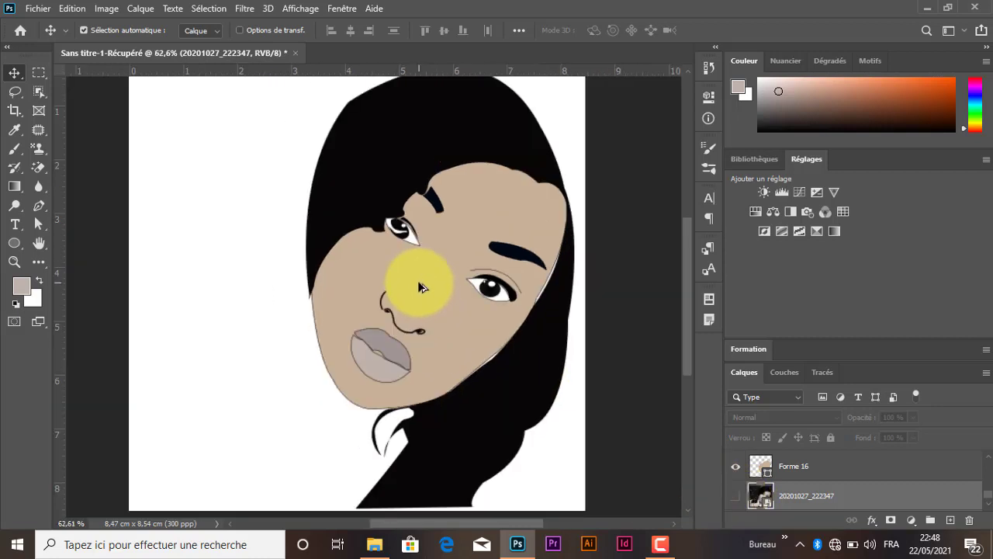
click(736, 496)
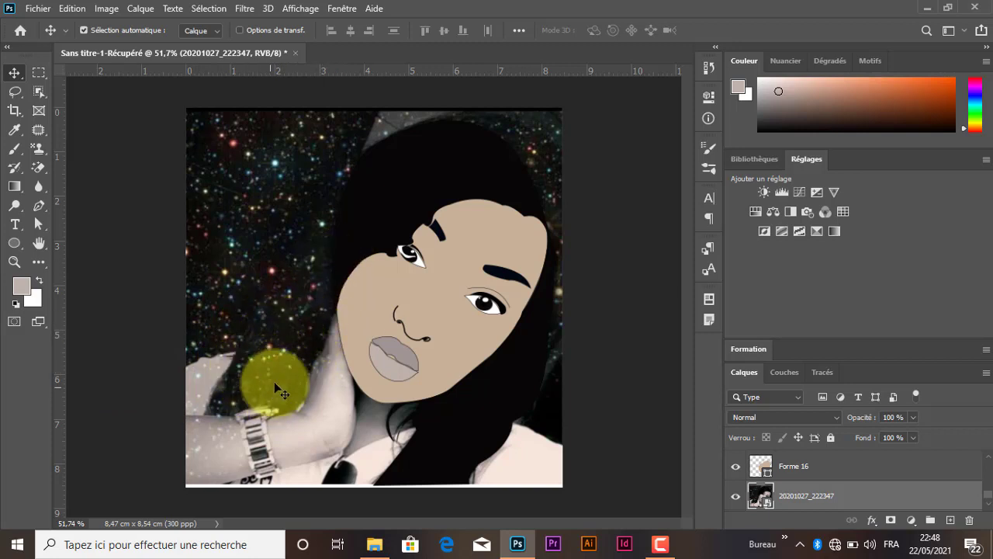
- Draw a curved Pen line for the left shoulder from the arm to the photo's left edge, about 334 by 65 px, and thicken its stroke
click(39, 207)
click(314, 347)
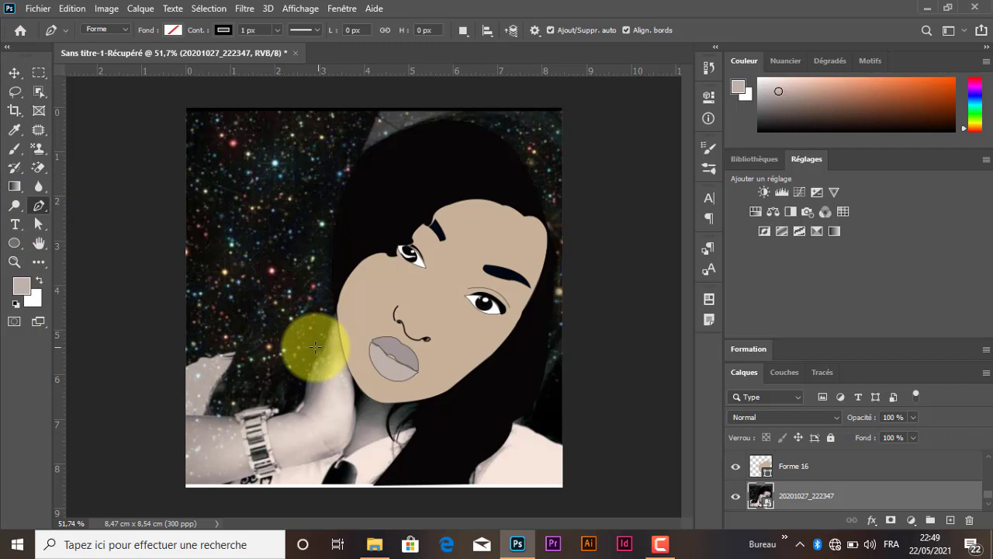
drag(186, 367, 139, 406)
alt+click(188, 369)
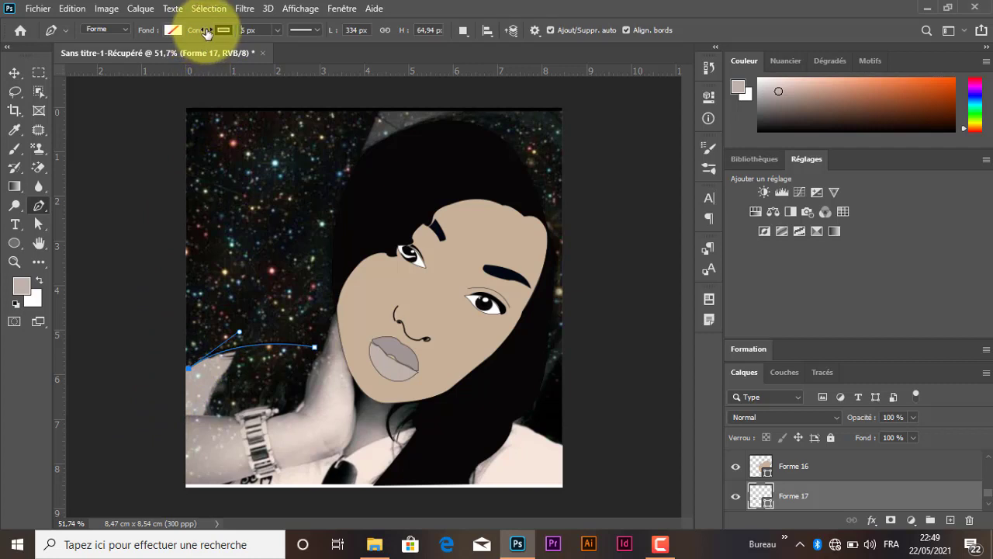
click(14, 73)
click(555, 446)
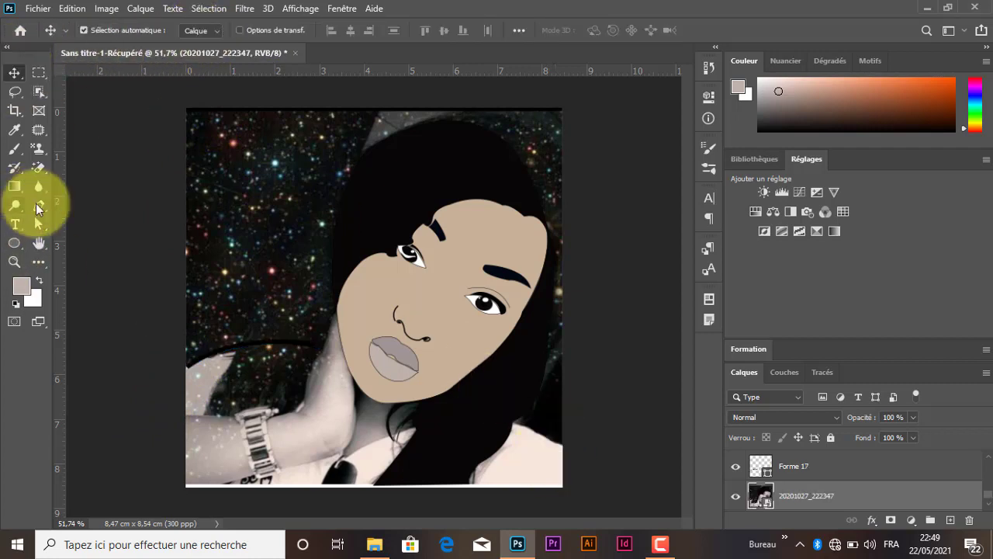
- Draw a Pen line along the right shoulder from the hair to the photo's edge, about 121 by 66 px, with a 29 px stroke
key(p)
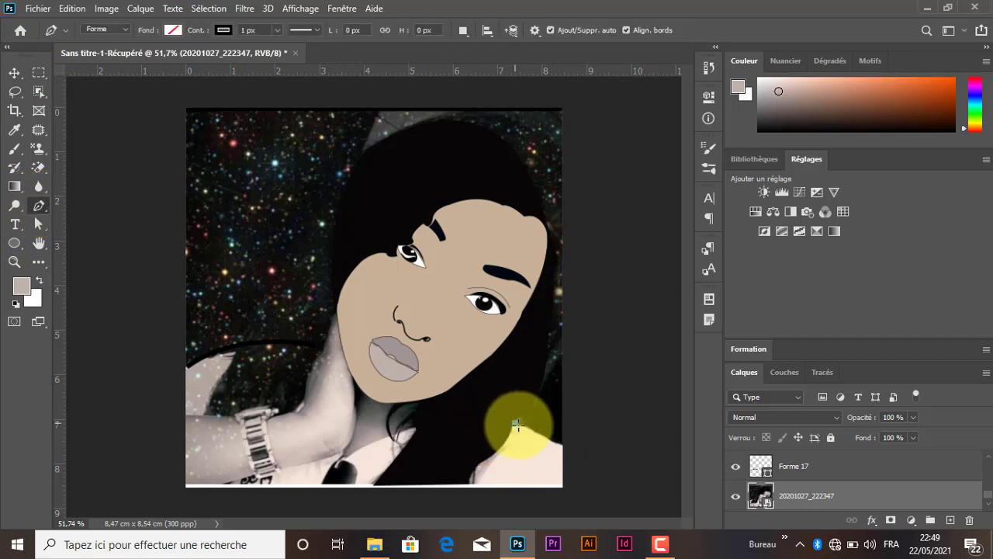
drag(560, 447, 569, 462)
alt+click(561, 447)
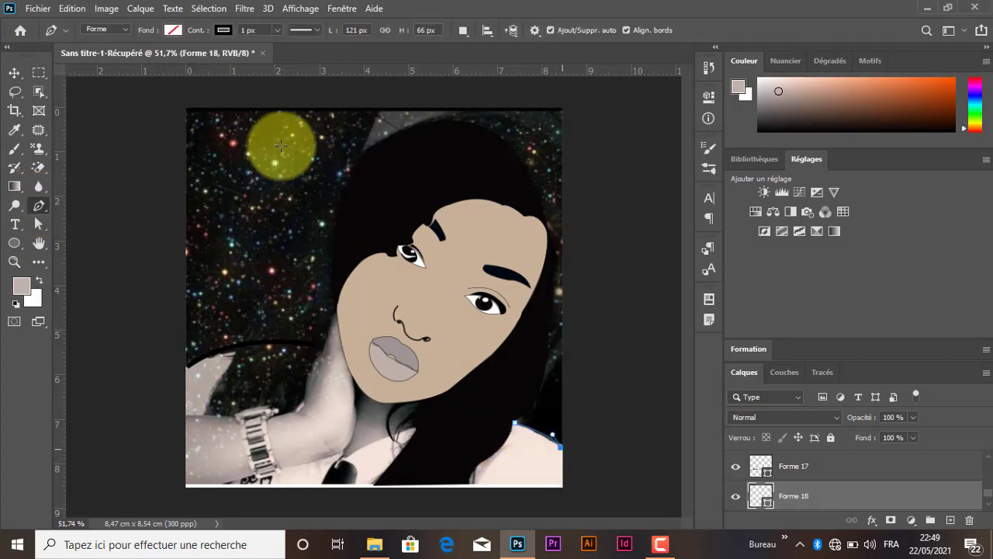
drag(194, 32, 214, 31)
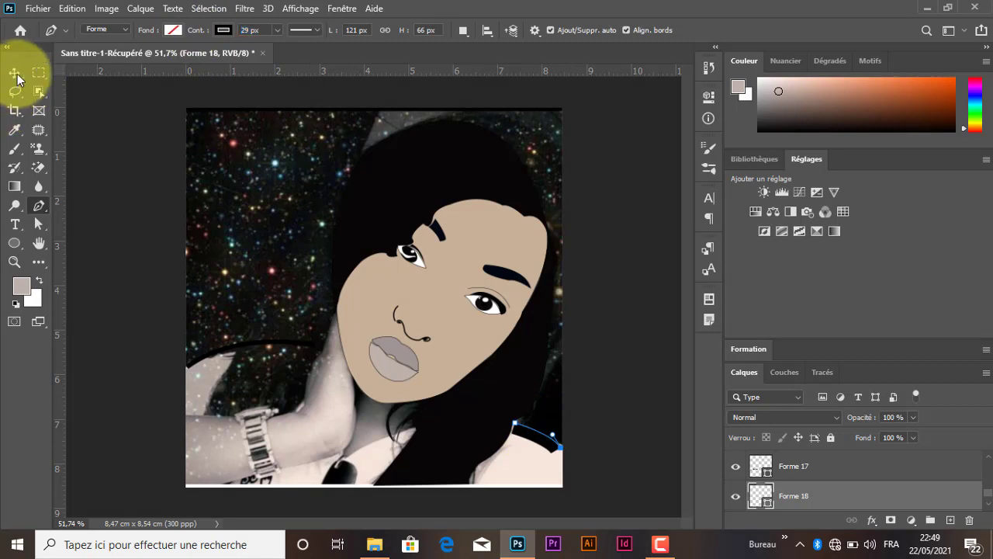
click(15, 74)
click(256, 225)
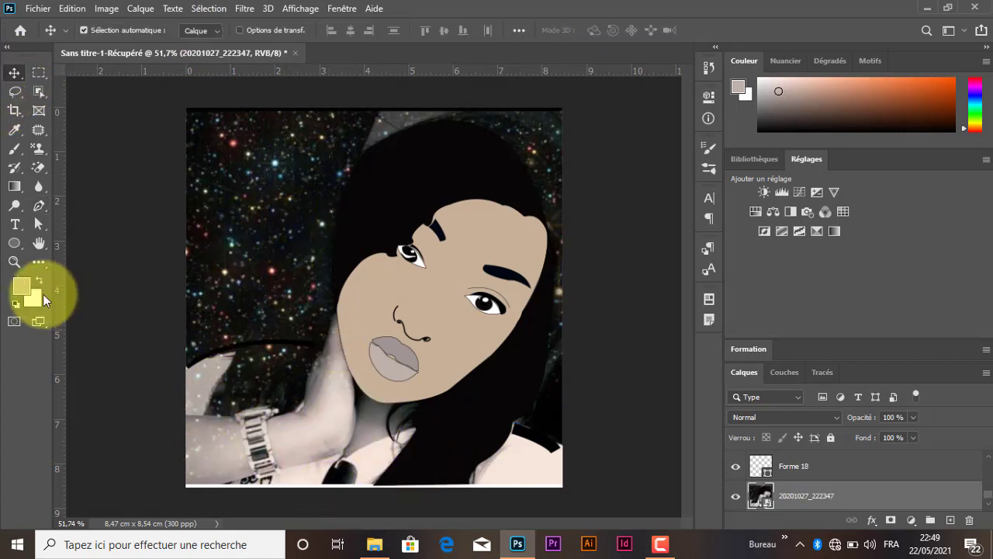
- Draw a curved Pen line for the neckline from the hair toward the hand, about 189 by 79 px, with a 5 px stroke
click(39, 206)
click(415, 427)
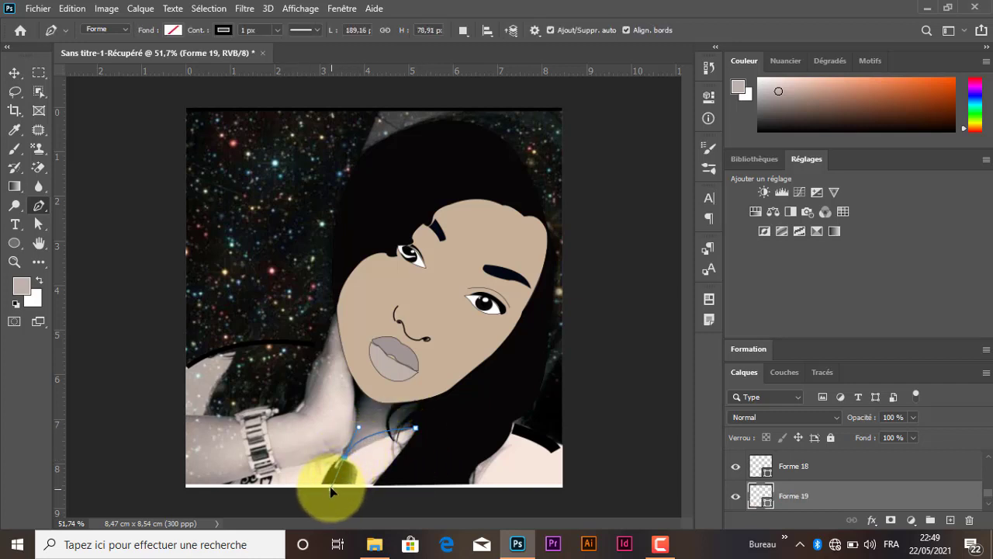
drag(343, 457, 323, 474)
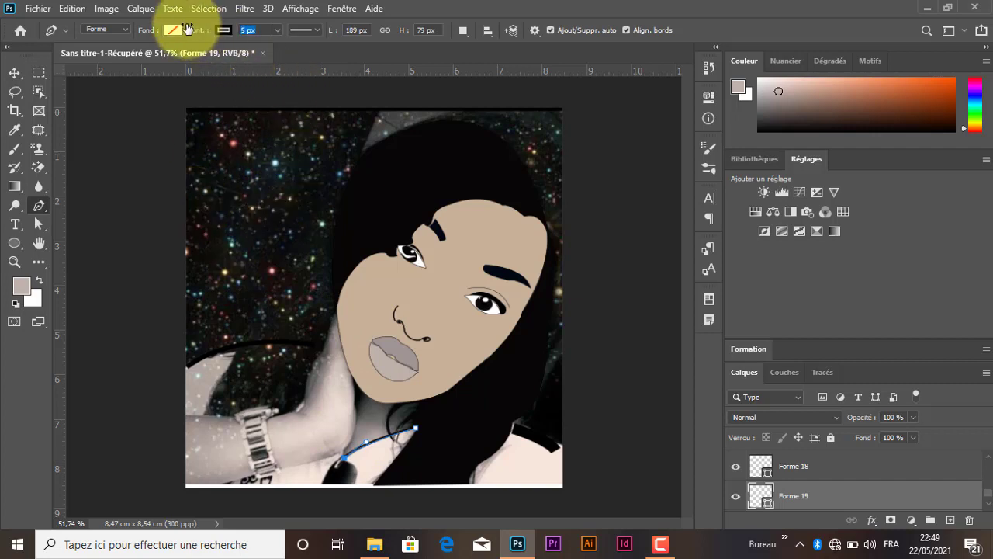
click(14, 73)
click(233, 455)
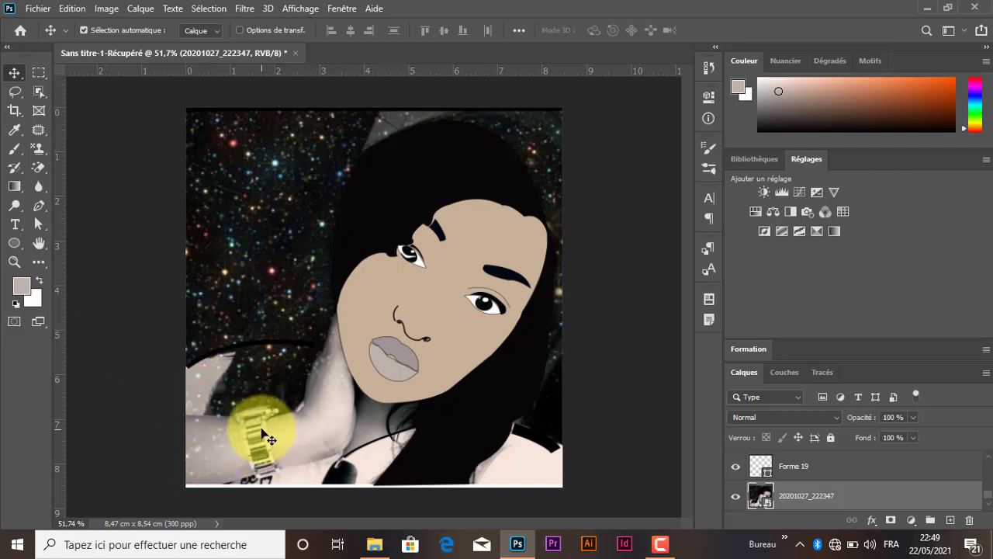
- Trace the wristwatch as a closed Pen shape about 118 by 194 px with a 3 px stroke and no fill
click(38, 207)
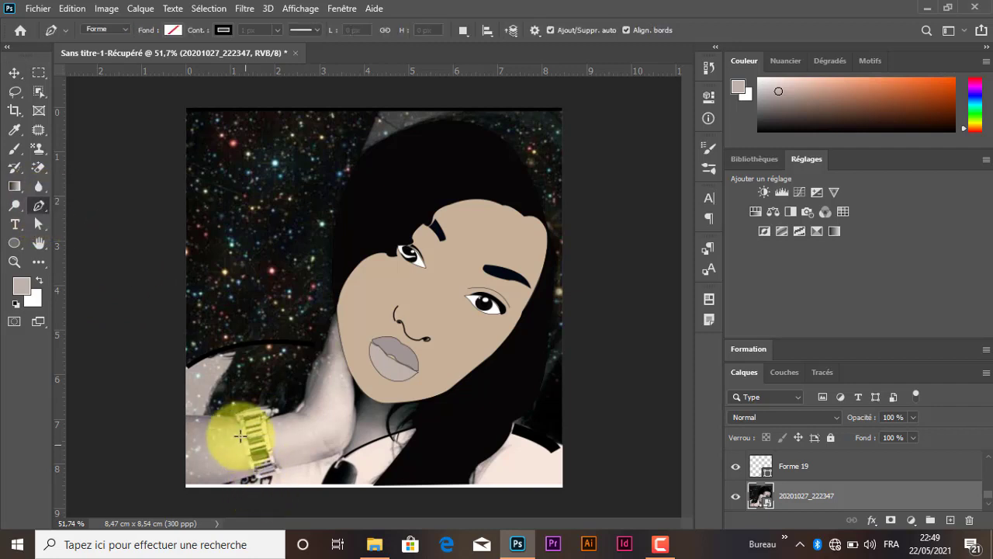
click(253, 473)
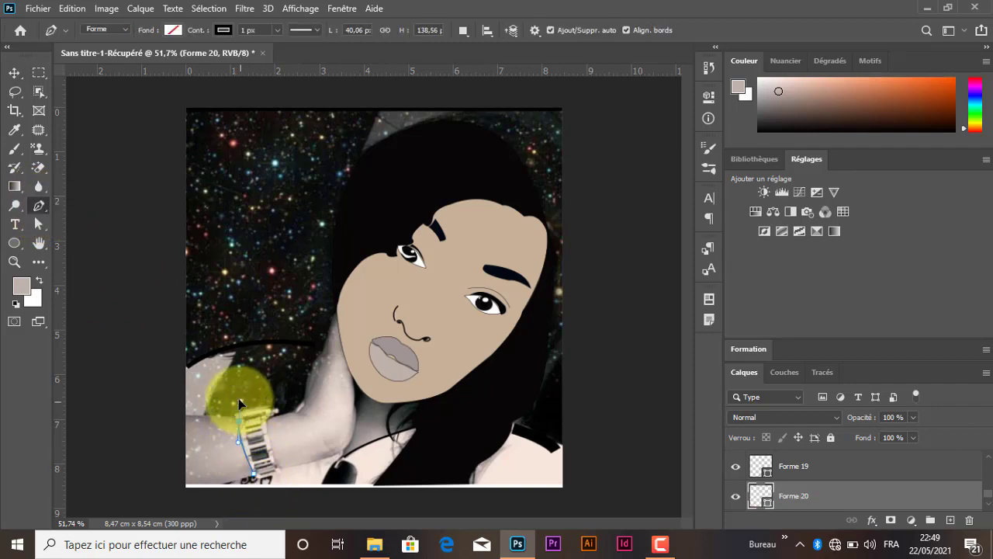
click(240, 415)
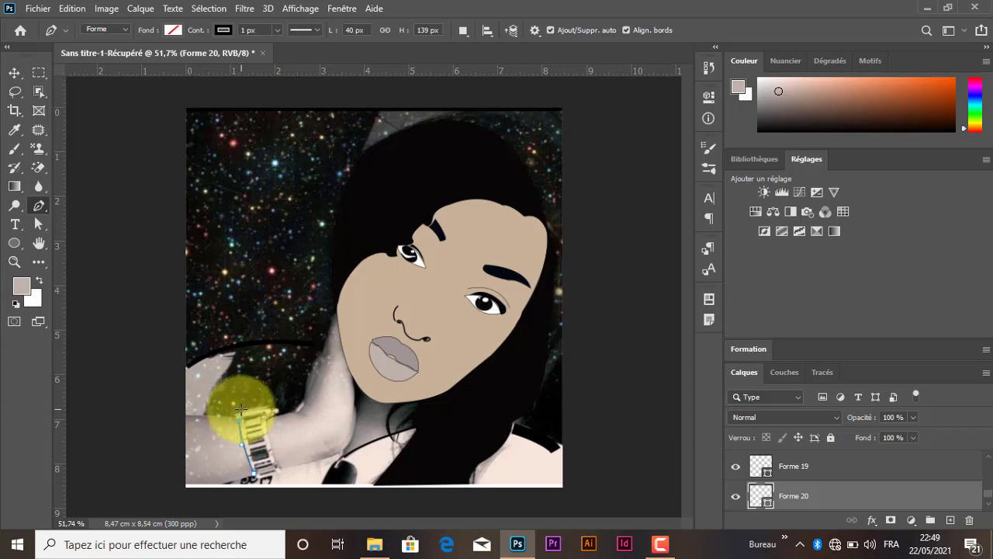
drag(240, 409, 279, 470)
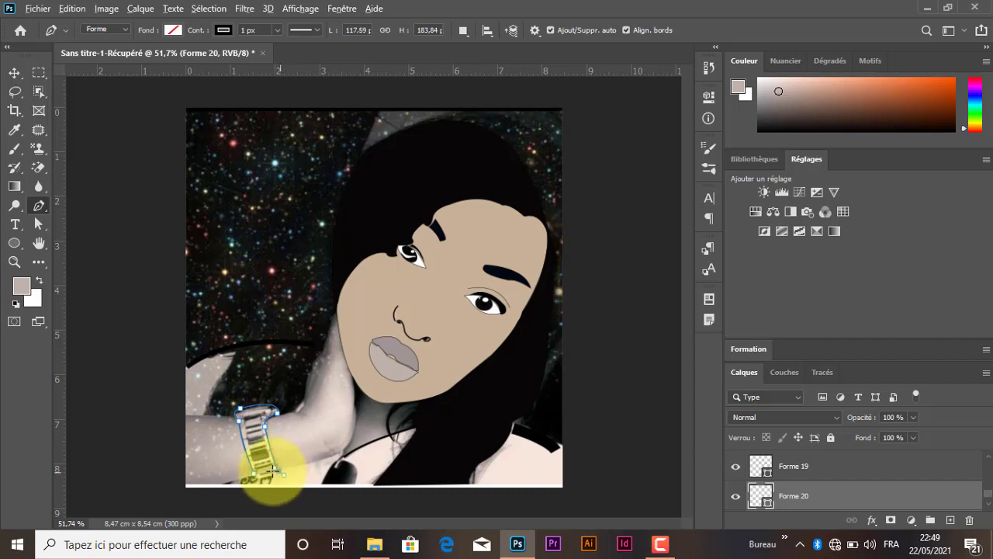
drag(273, 469, 254, 470)
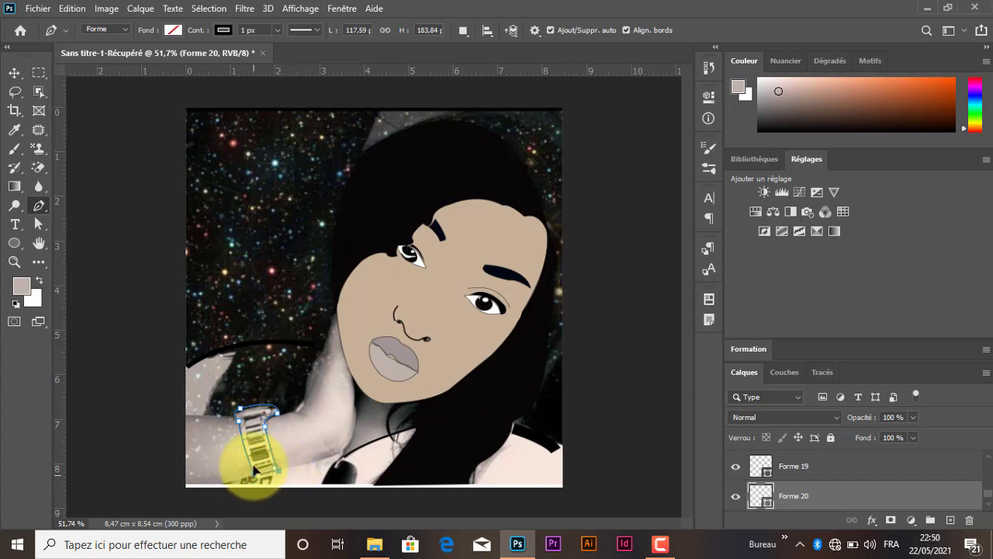
click(237, 410)
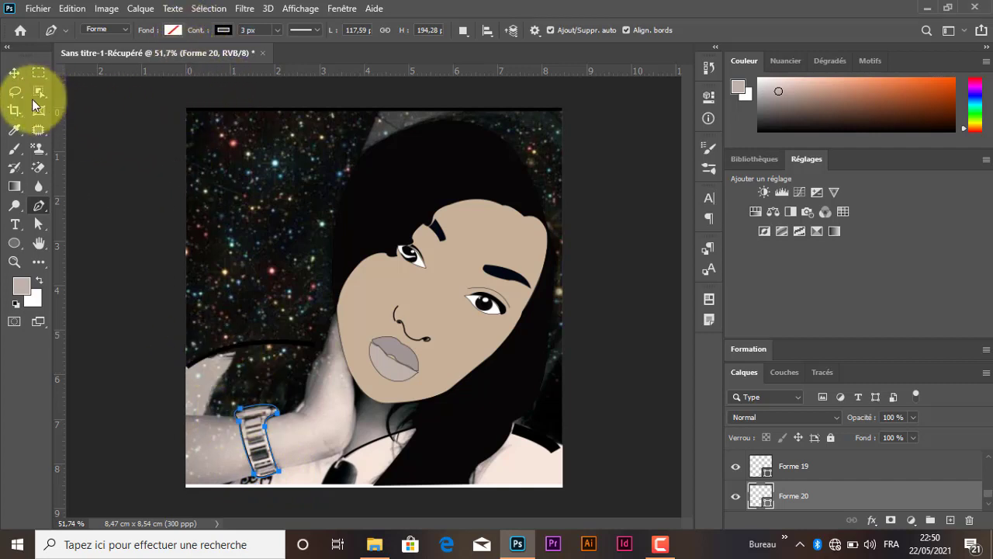
- Draw a closed four-point Pen shape on the watch's lower links, about 54 by 48 px, with a black fill and 1 px stroke
click(14, 73)
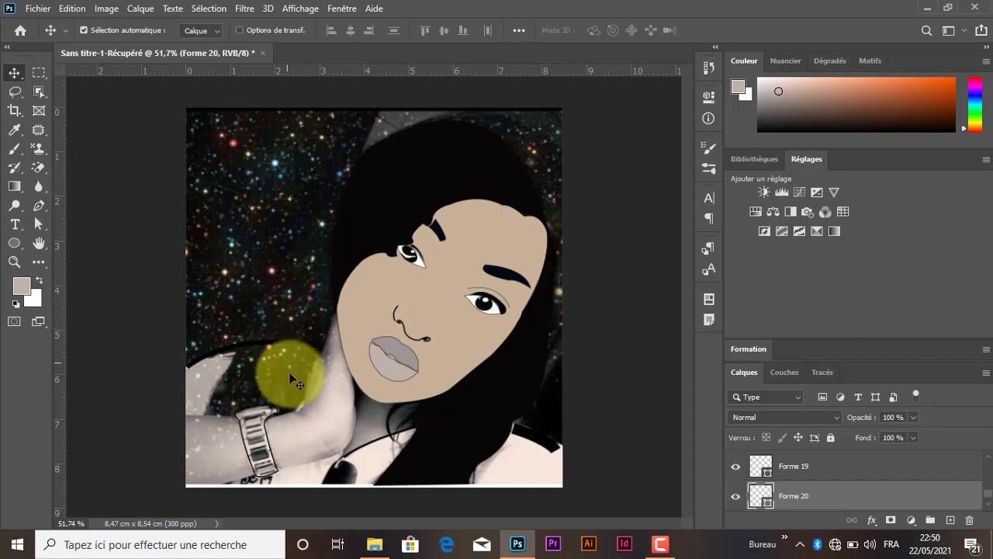
click(240, 373)
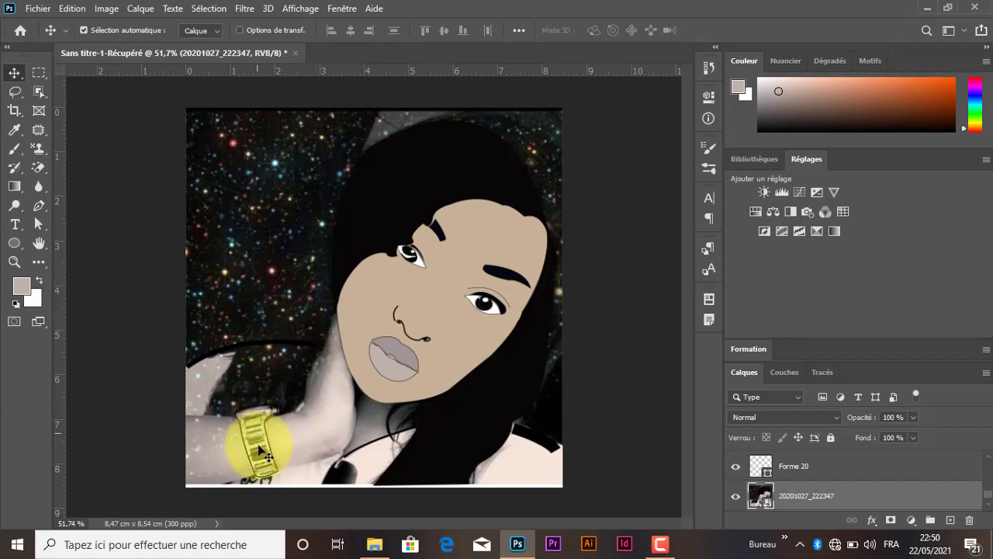
click(39, 206)
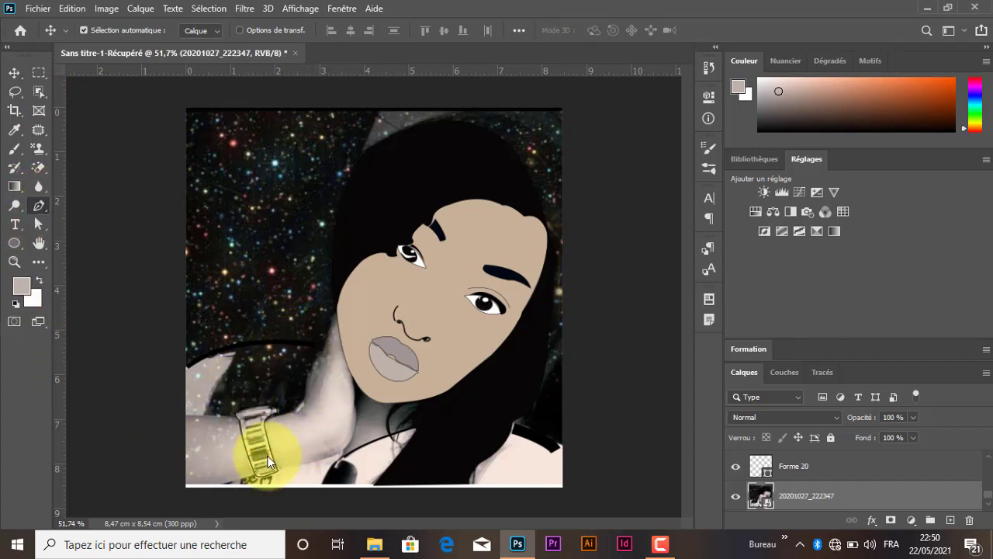
click(250, 448)
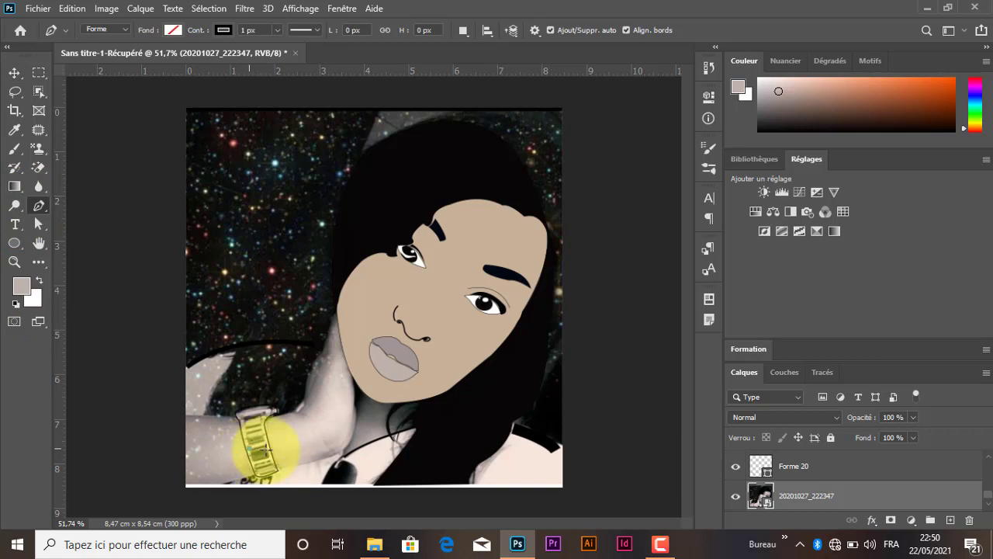
click(265, 444)
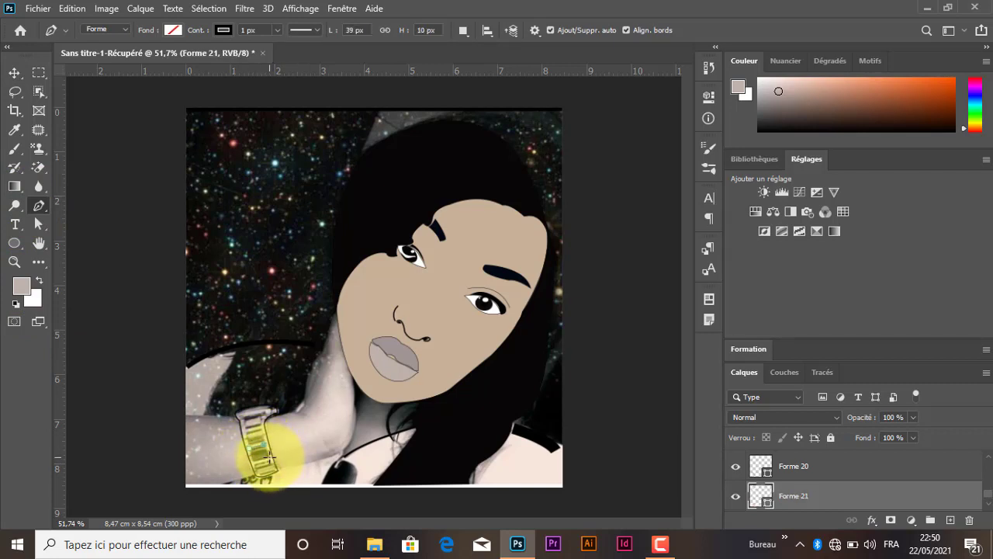
click(252, 456)
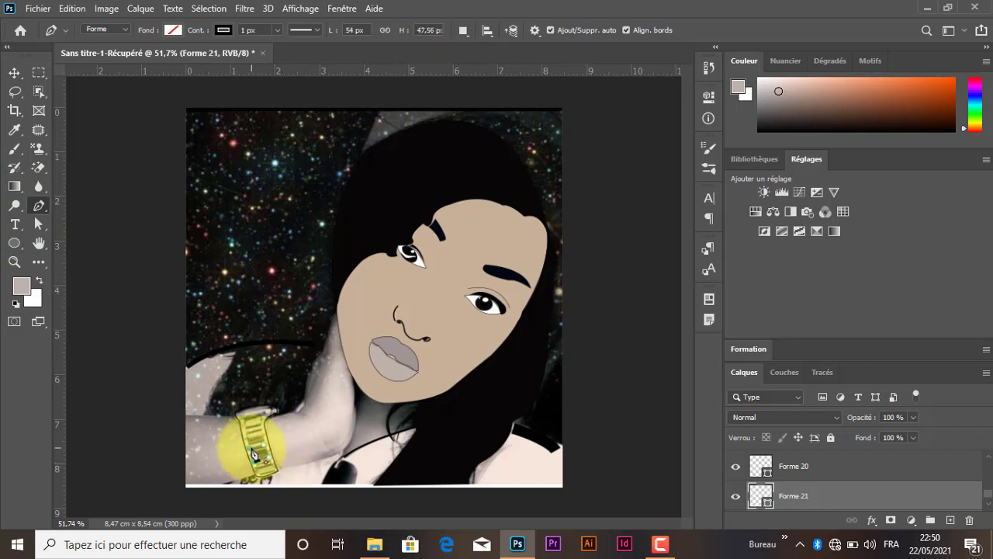
click(172, 31)
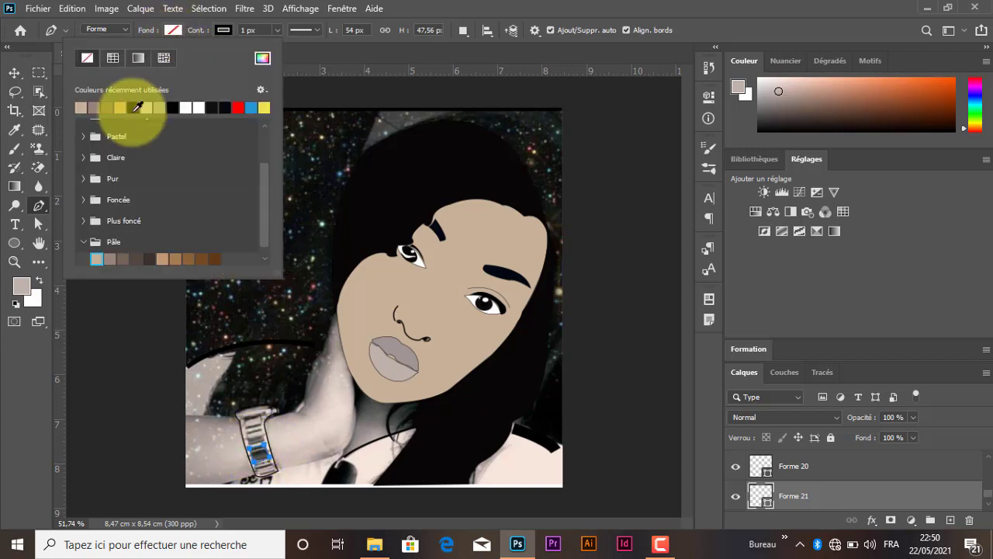
click(174, 30)
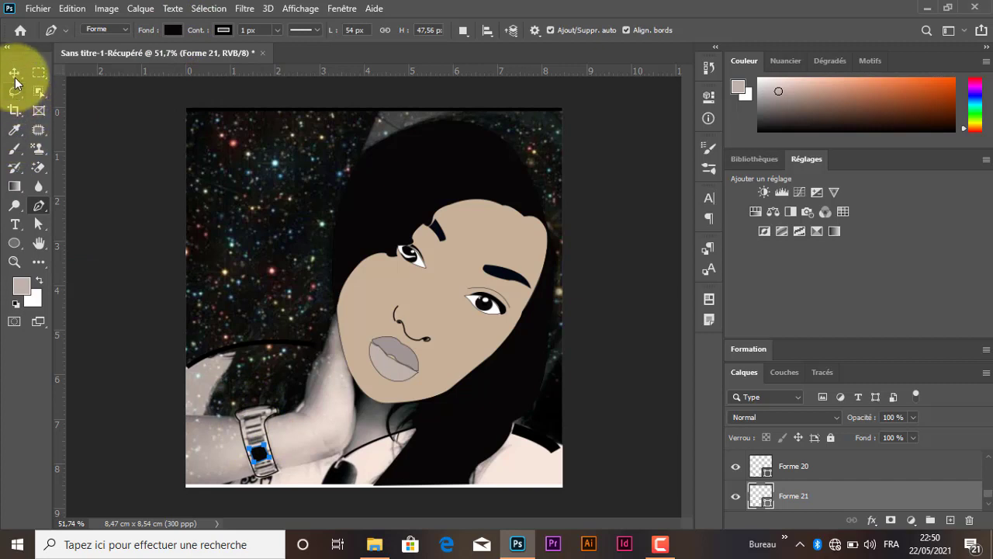
- On a new shape layer, draw a closed Pen shape on the watch's middle link, about 52 by 19 px, and fill it grey
click(15, 73)
click(250, 417)
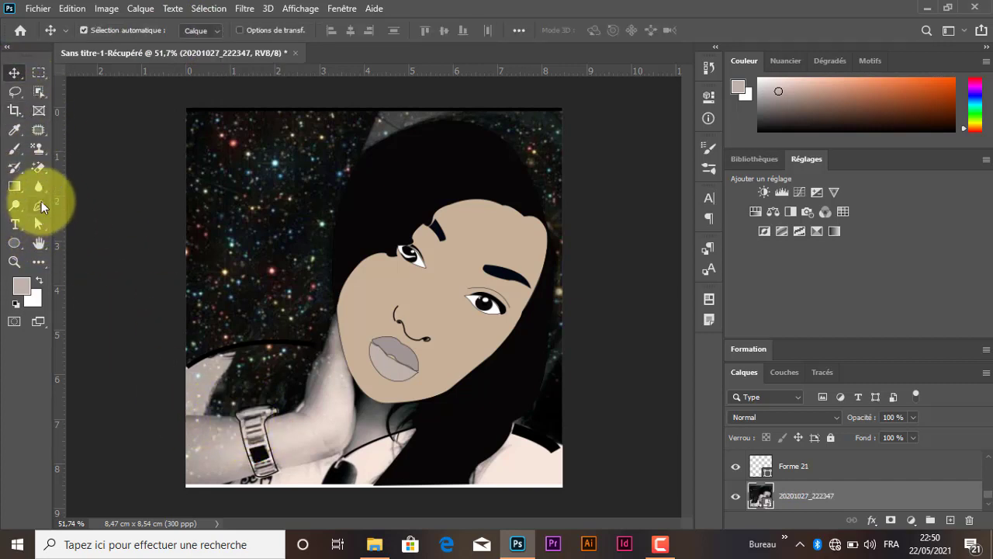
key(p)
click(260, 437)
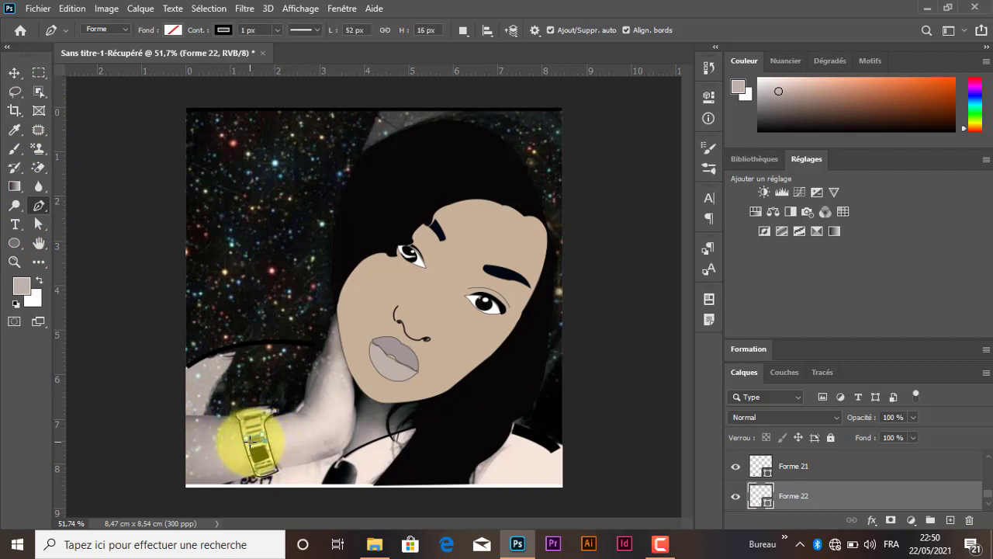
click(250, 442)
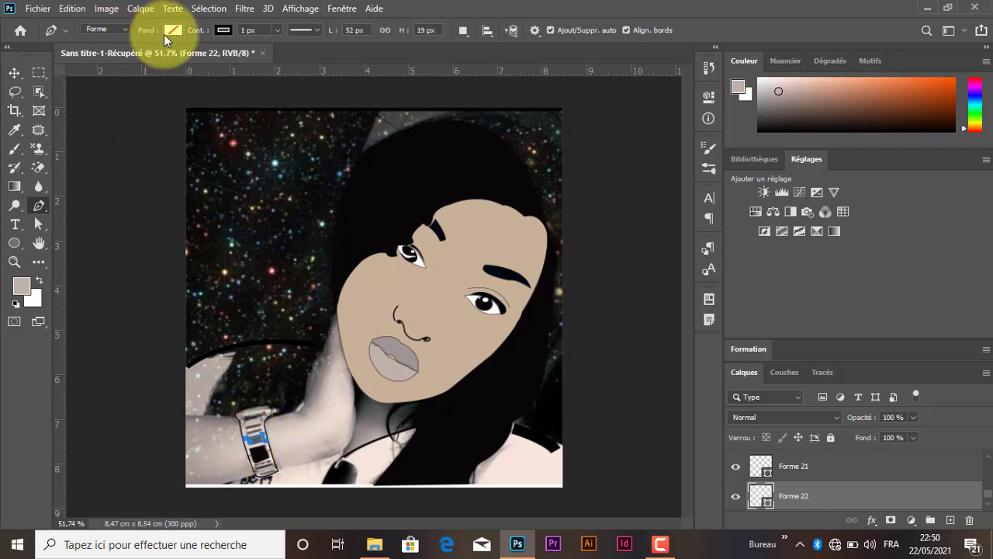
click(173, 30)
click(159, 109)
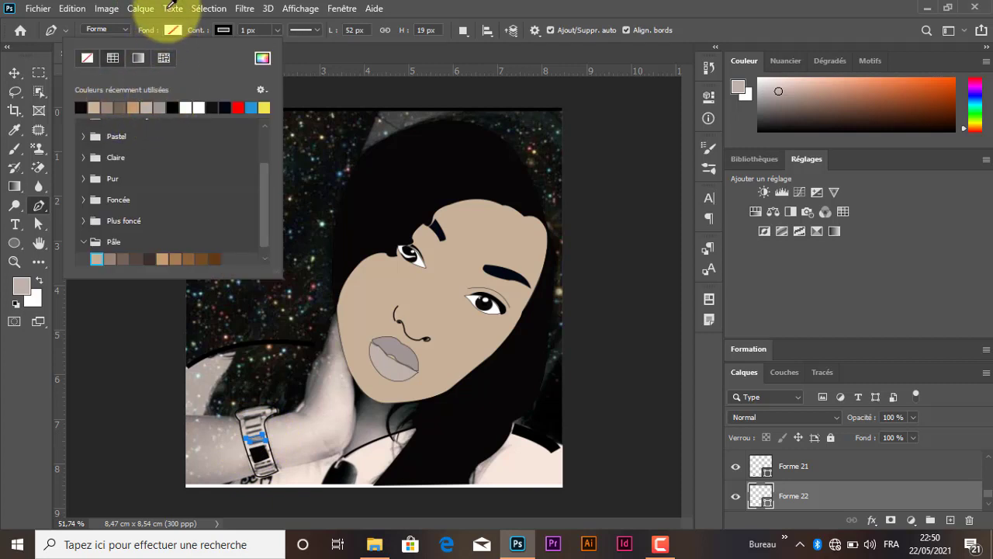
click(172, 33)
- Add a separate unfilled Pen shape on the watch's upper link, about 45 by 27 px, with a 1 px stroke
click(14, 72)
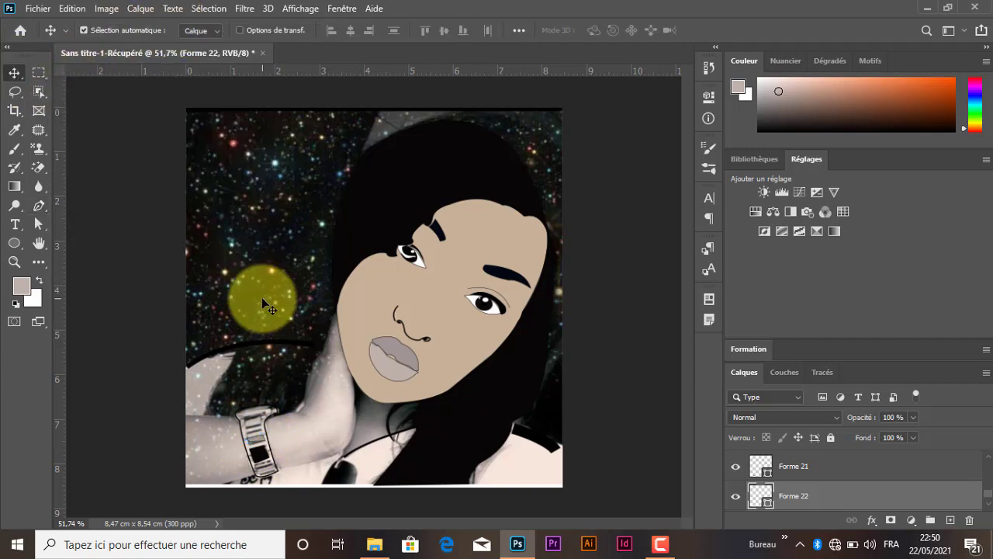
click(262, 297)
click(44, 204)
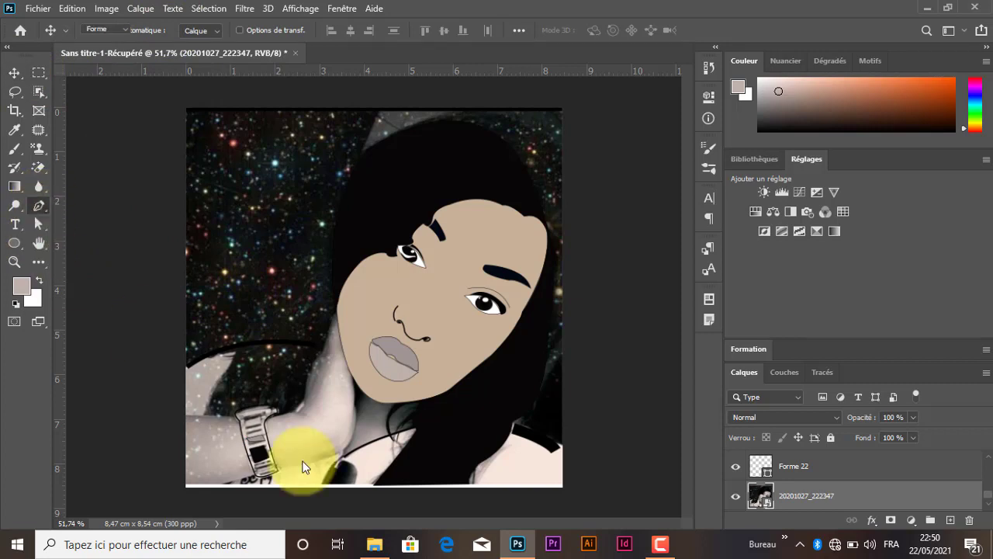
click(258, 423)
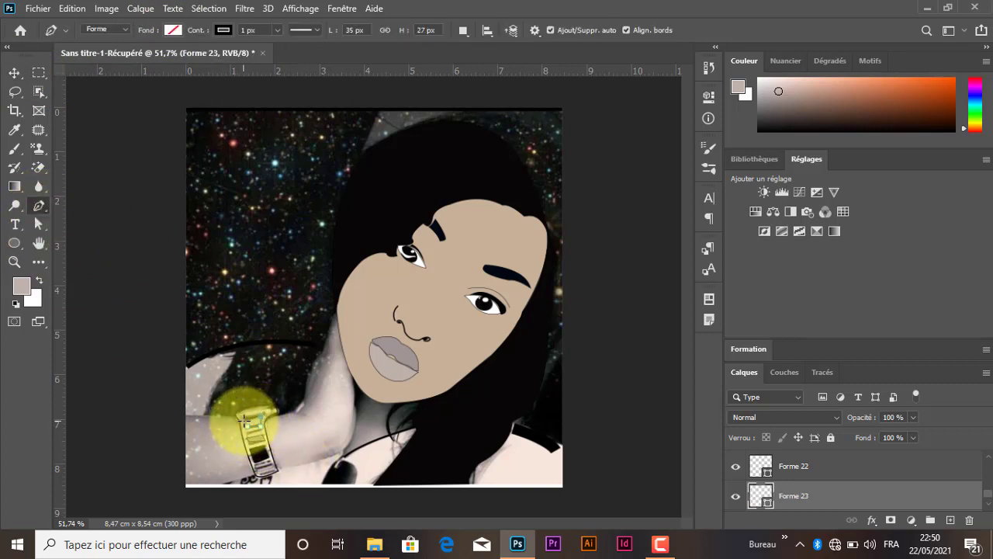
click(244, 424)
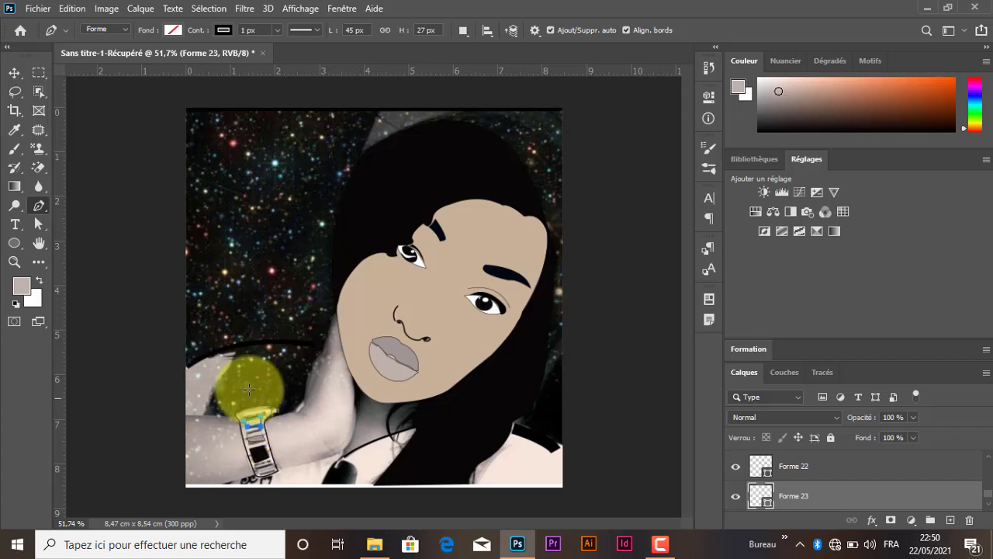
- Start an unfilled 1 px Pen outline along the forearm's upper edge from the photo's left border past the watch, about 280 px wide
click(15, 73)
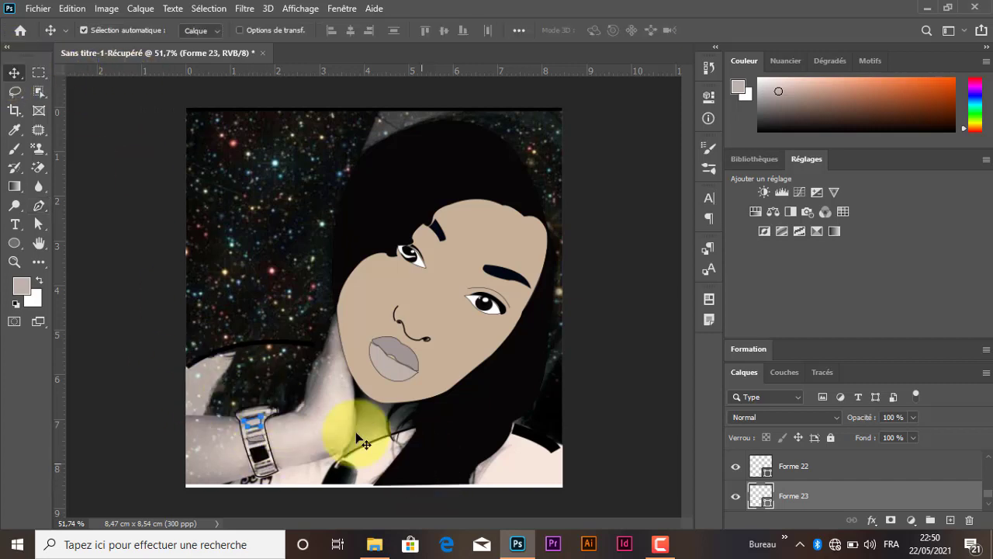
click(318, 399)
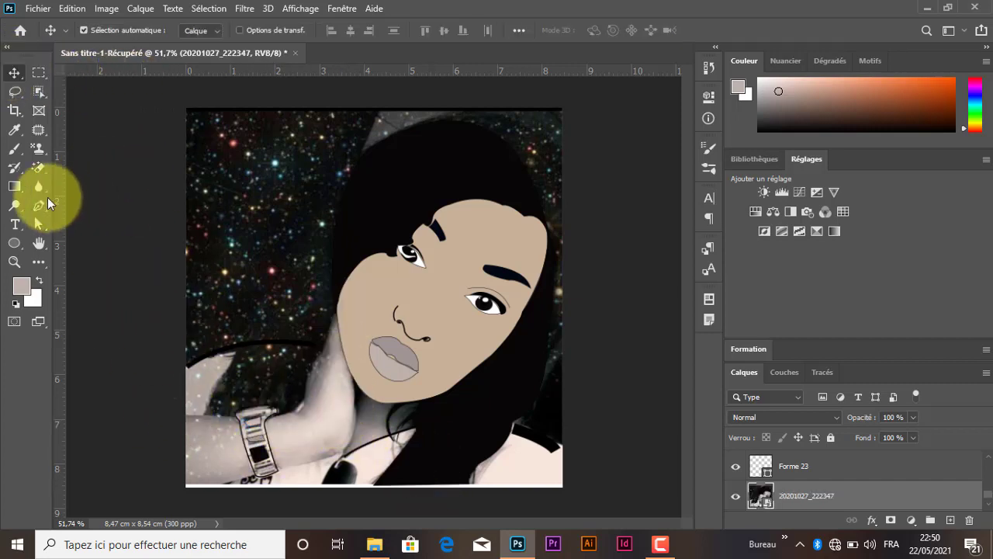
click(40, 206)
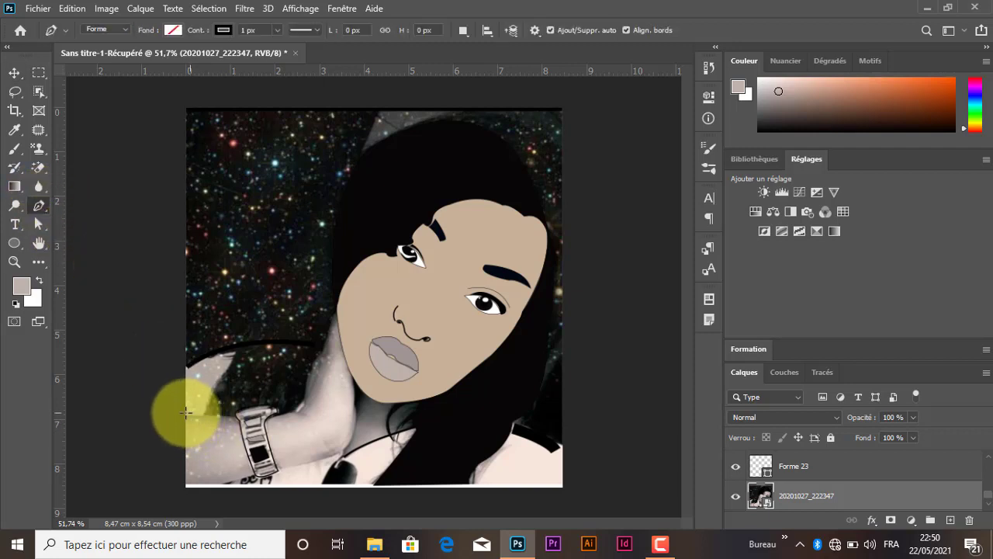
click(184, 414)
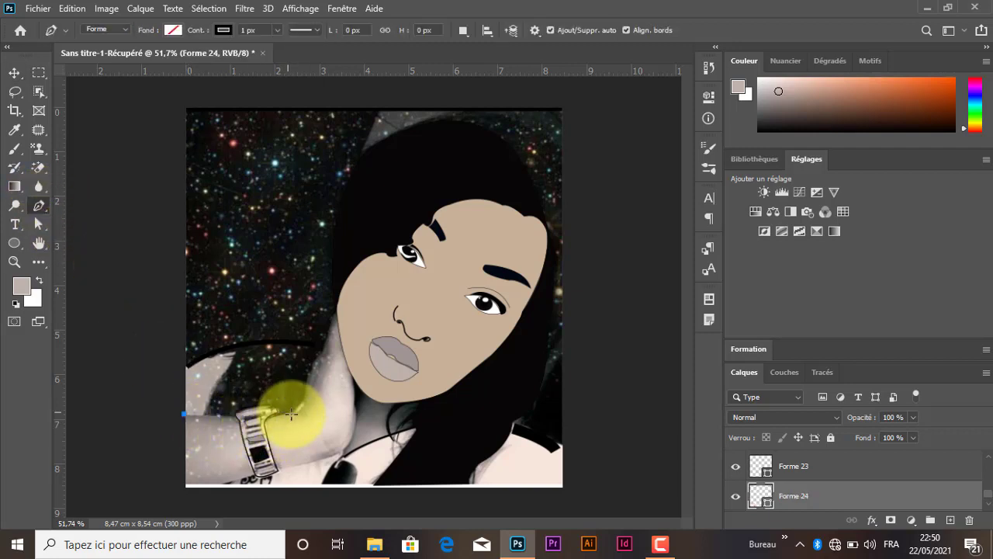
drag(289, 413, 301, 402)
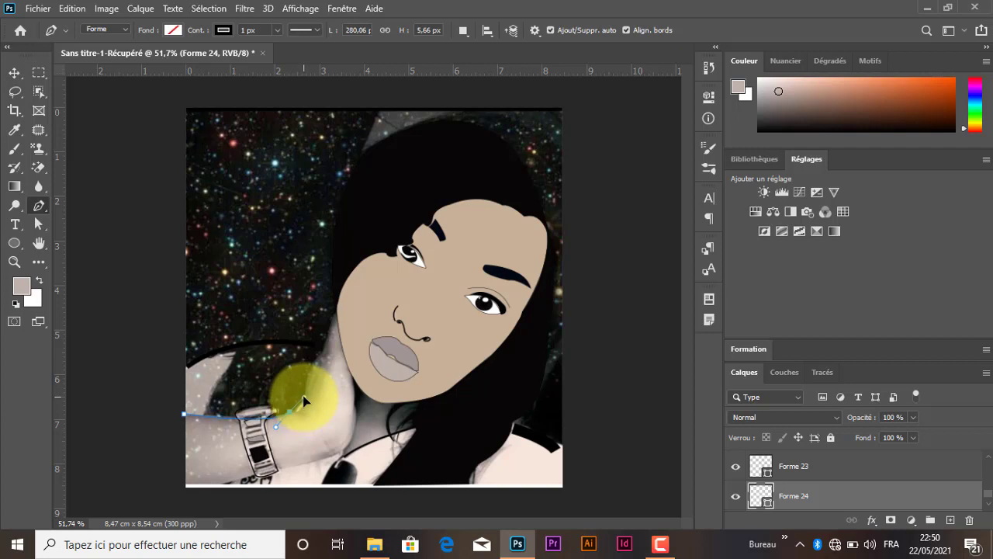
drag(304, 398, 305, 399)
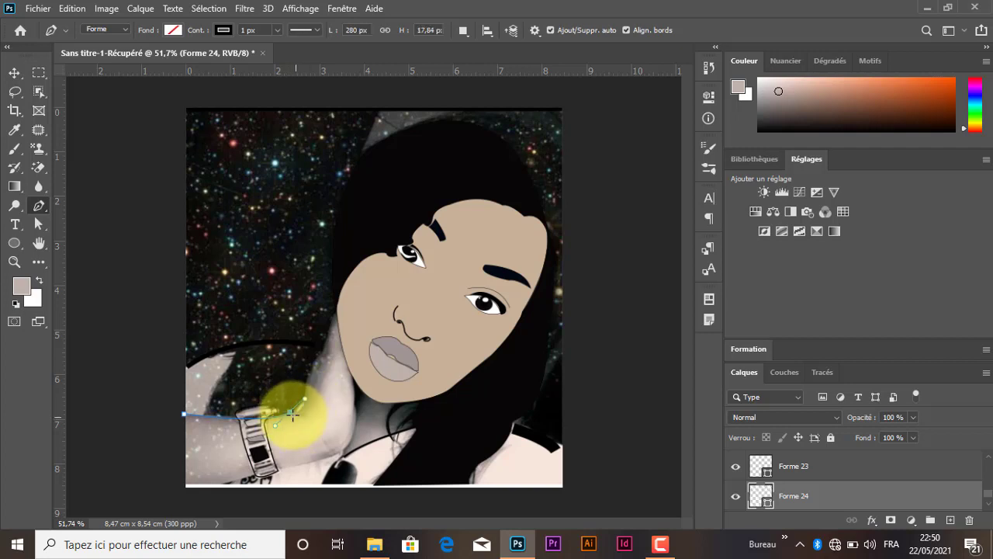
alt+click(289, 411)
- Continue the arm outline up the hand's outer edge to its tip beside the cheek, extending it to about 396 by 276 px
drag(307, 399, 341, 338)
alt+click(306, 399)
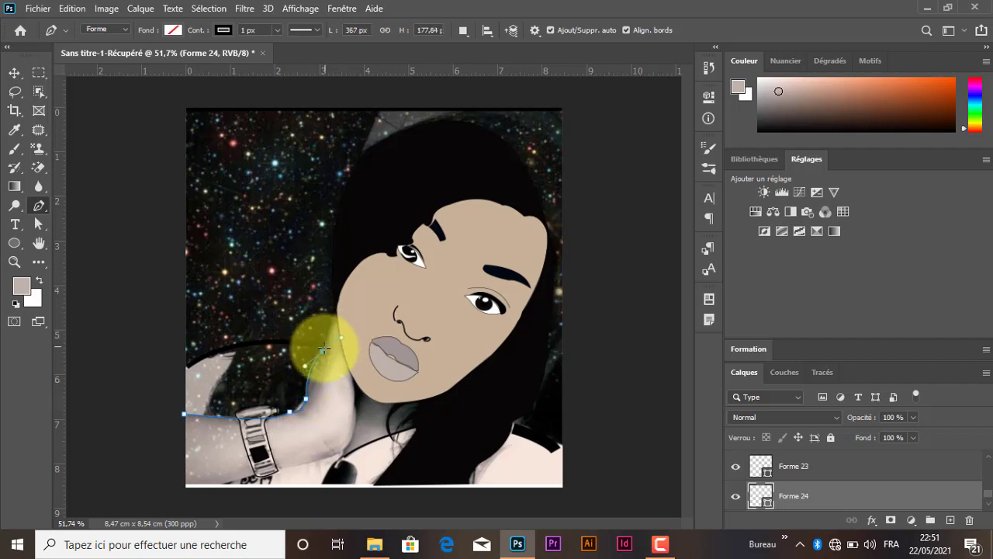
alt+click(323, 351)
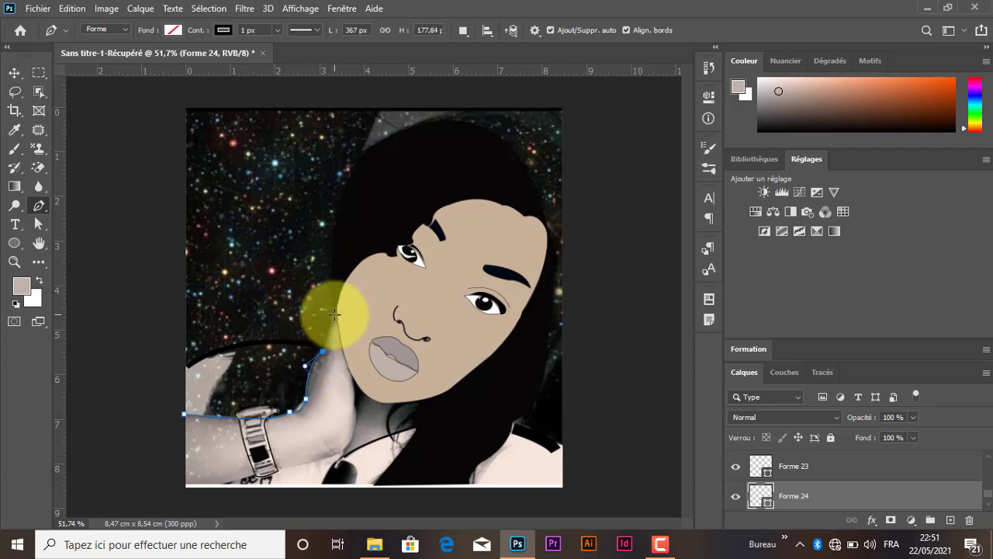
drag(334, 314, 343, 306)
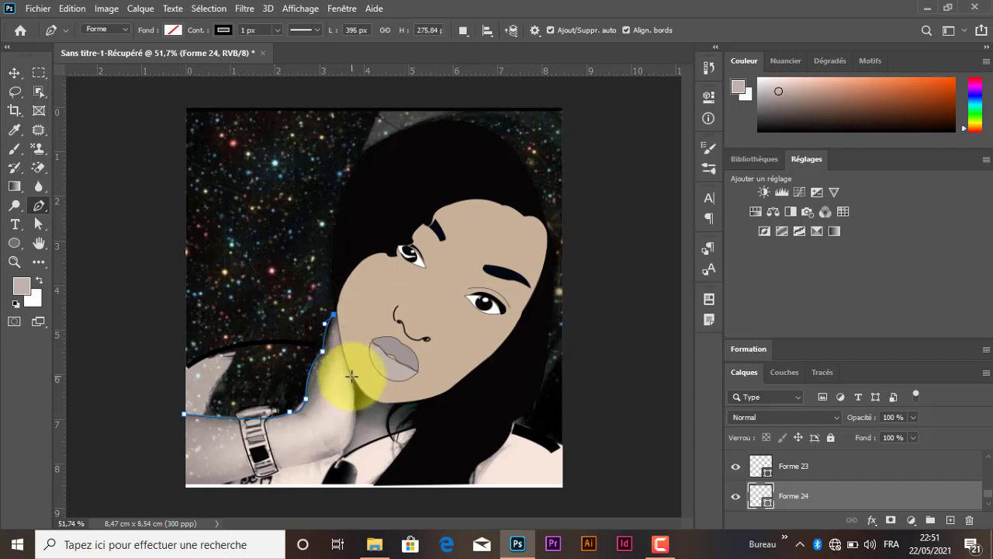
drag(352, 376, 361, 402)
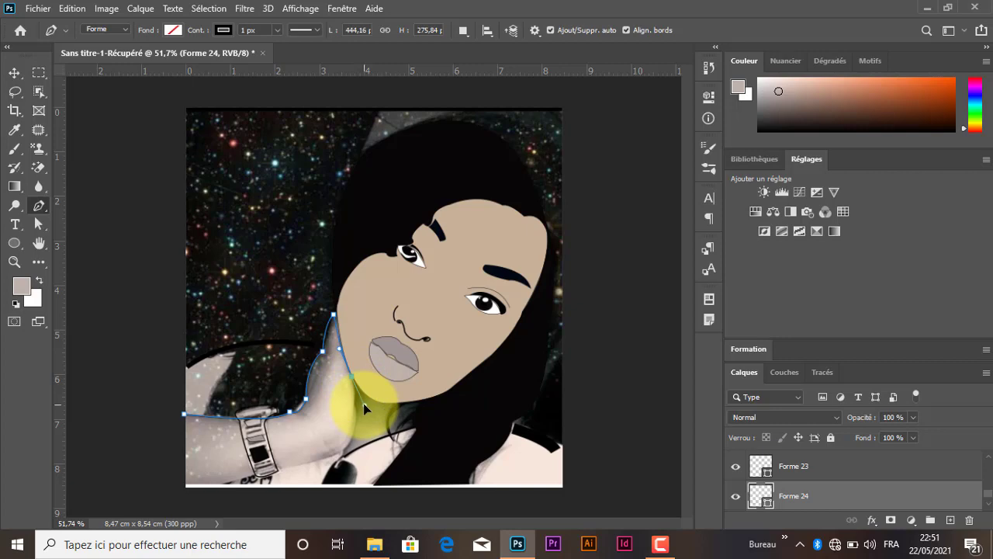
scroll(350, 364, up, 3)
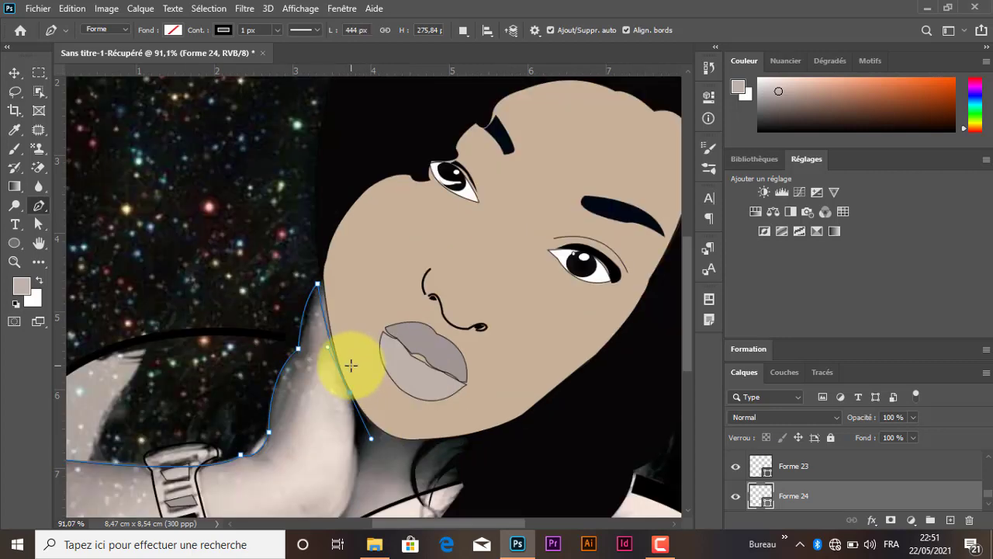
scroll(350, 365, up, 1)
key(ctrl+z)
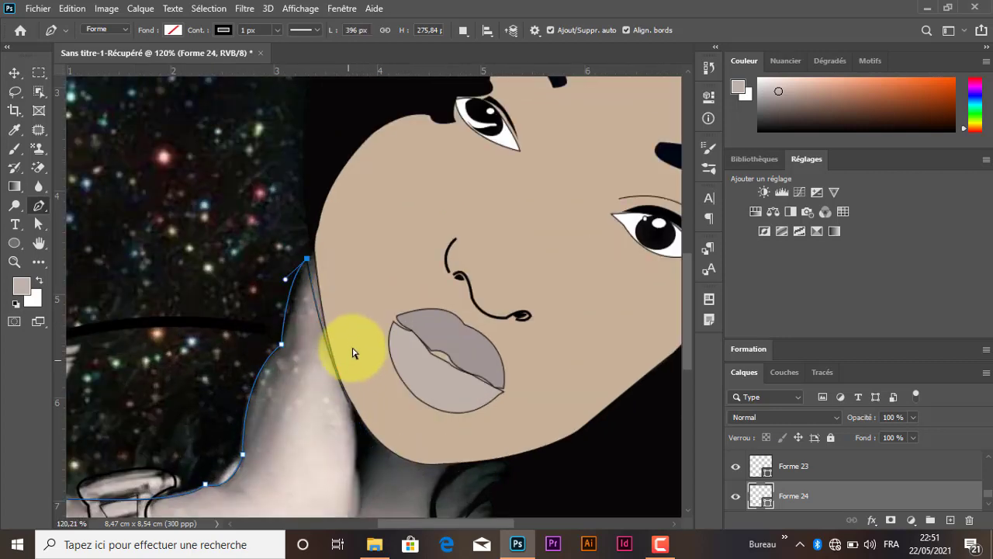
- Continue the arm outline from the hand's tip down along the cheek and jaw edge, extending it to about 453 by 283 px
alt+click(308, 257)
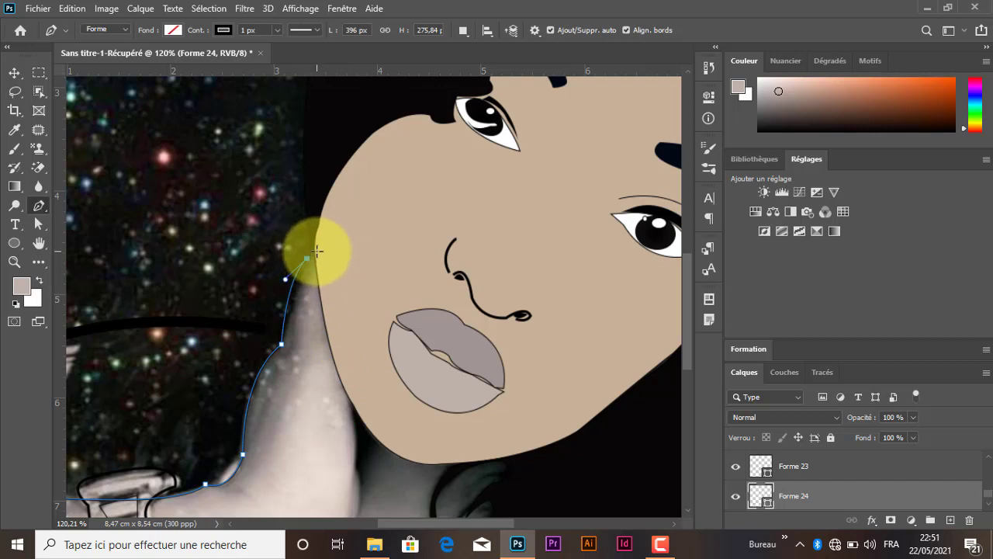
click(314, 252)
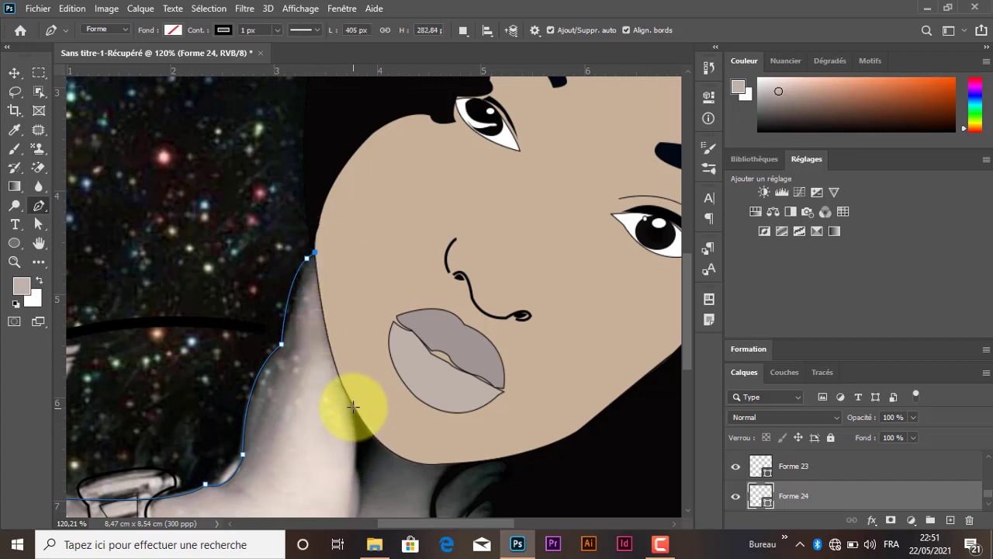
drag(353, 402, 373, 429)
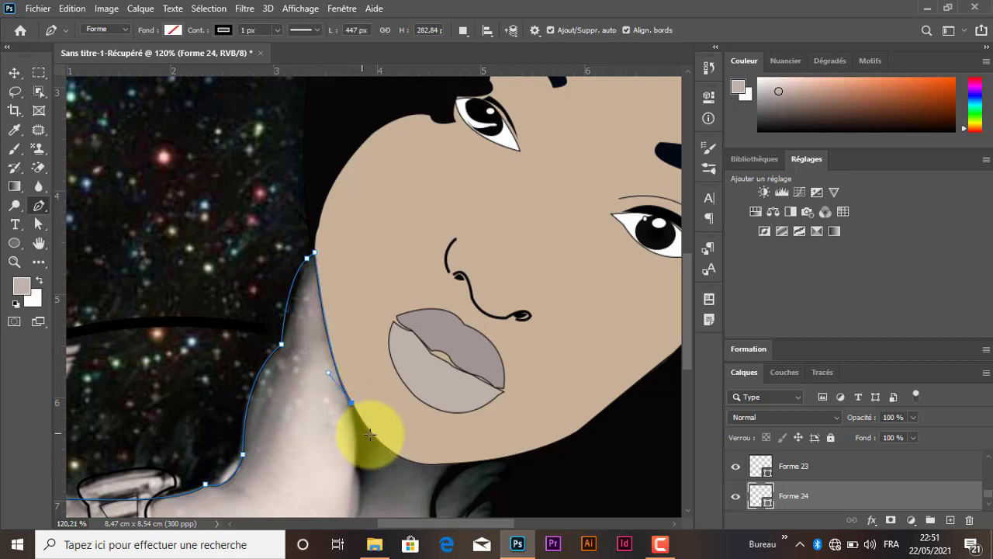
scroll(388, 333, down, 5)
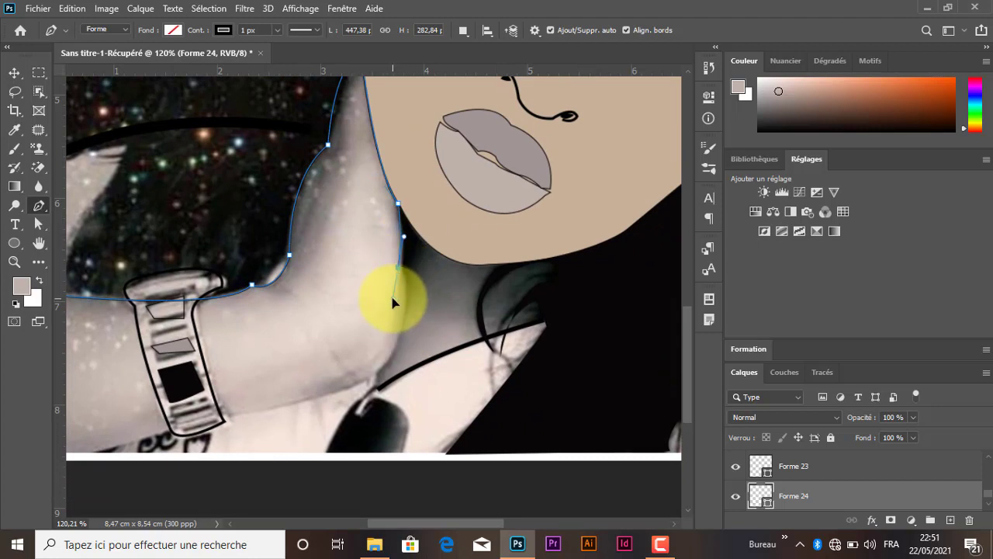
key(ctrl+z)
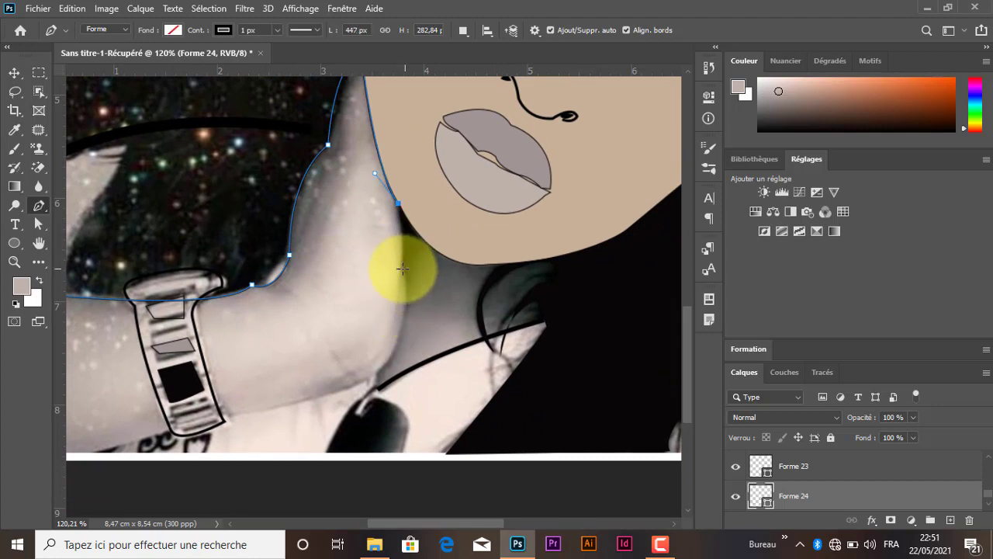
drag(402, 268, 400, 300)
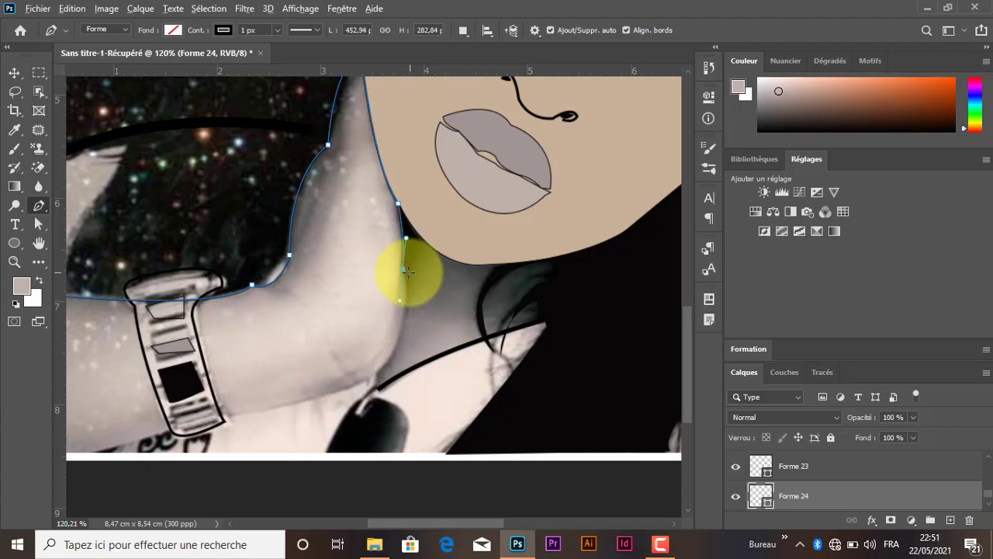
alt+click(404, 269)
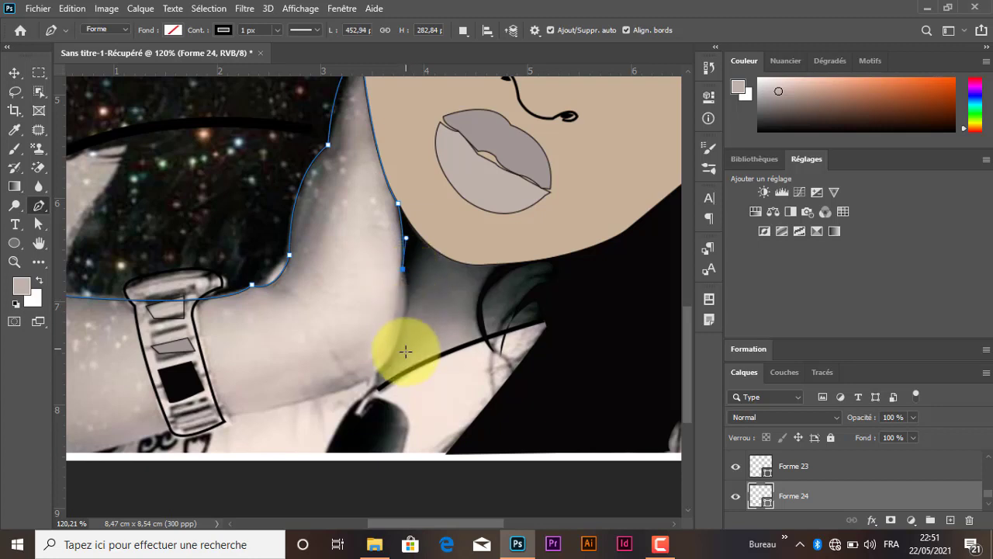
- Trace around the wrist and the forearm's lower edge to the photo's lower corner, closing the arm outline at about 457 by 458 px
drag(405, 312, 457, 267)
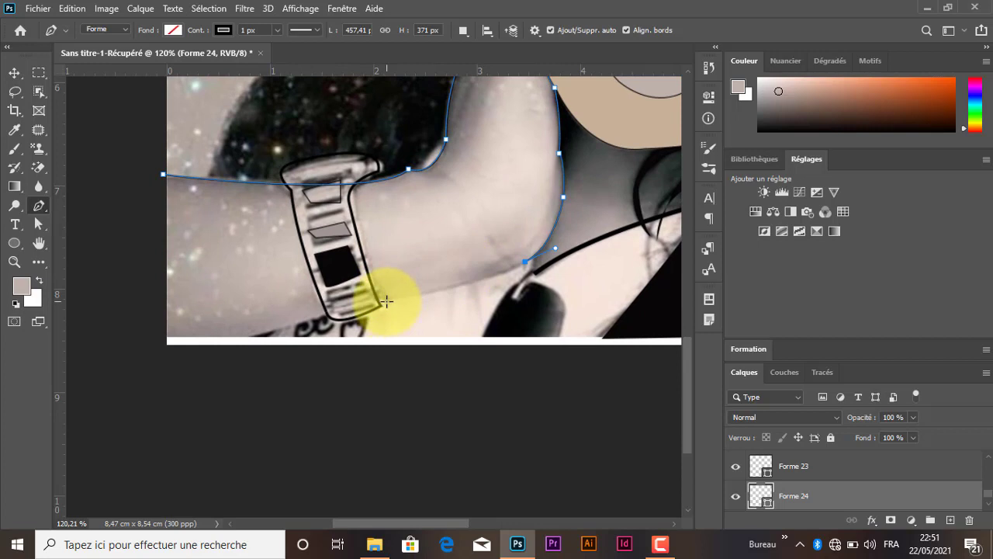
drag(387, 301, 304, 318)
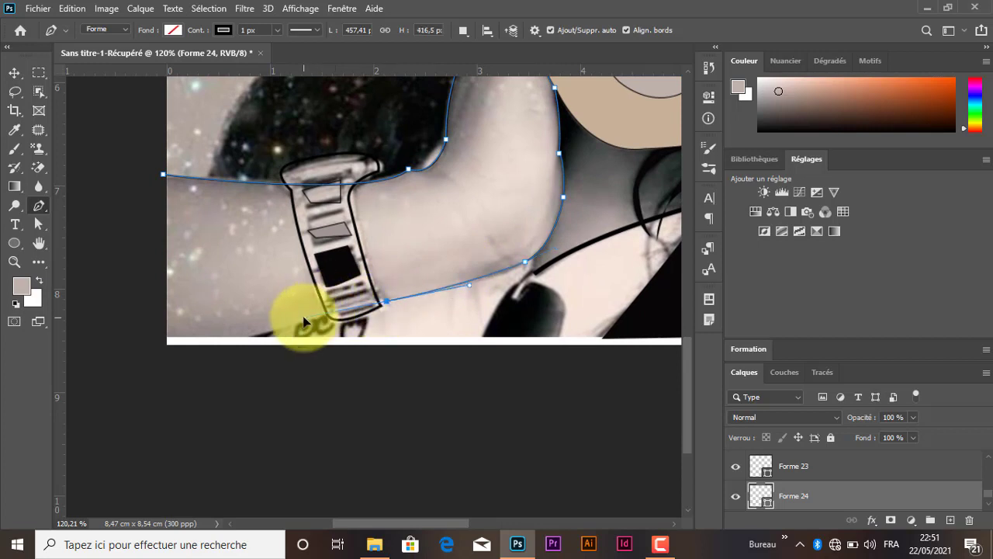
alt+click(385, 301)
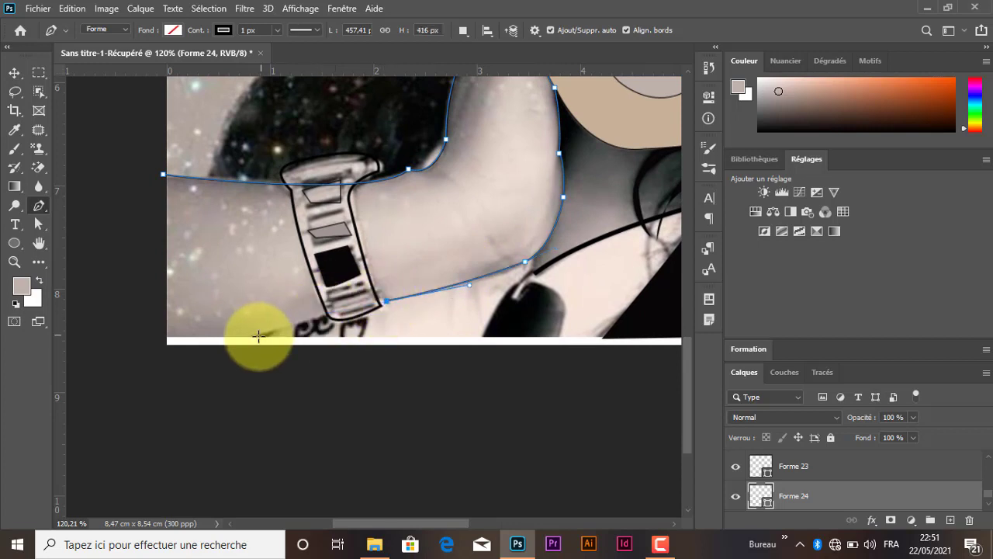
drag(253, 337, 228, 348)
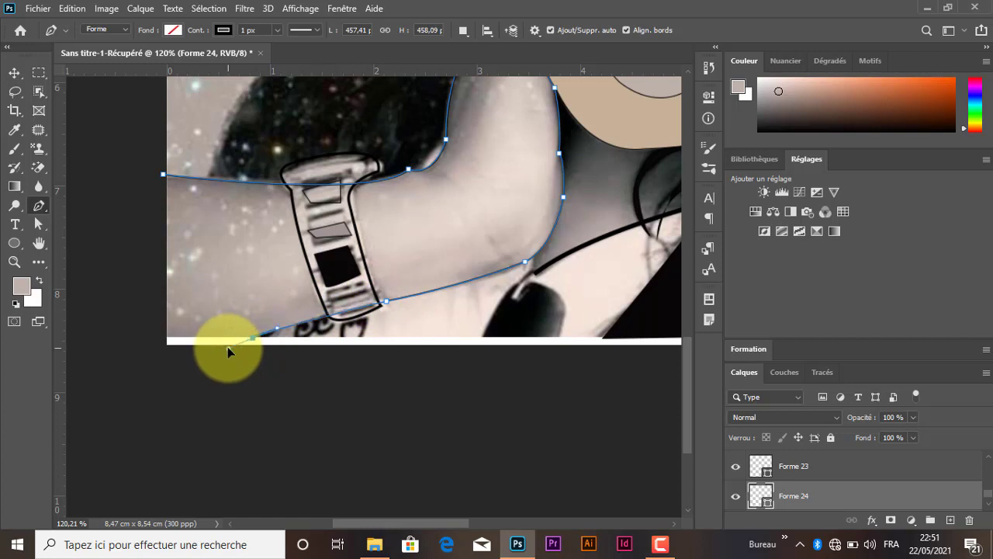
click(168, 339)
key(ctrl+z)
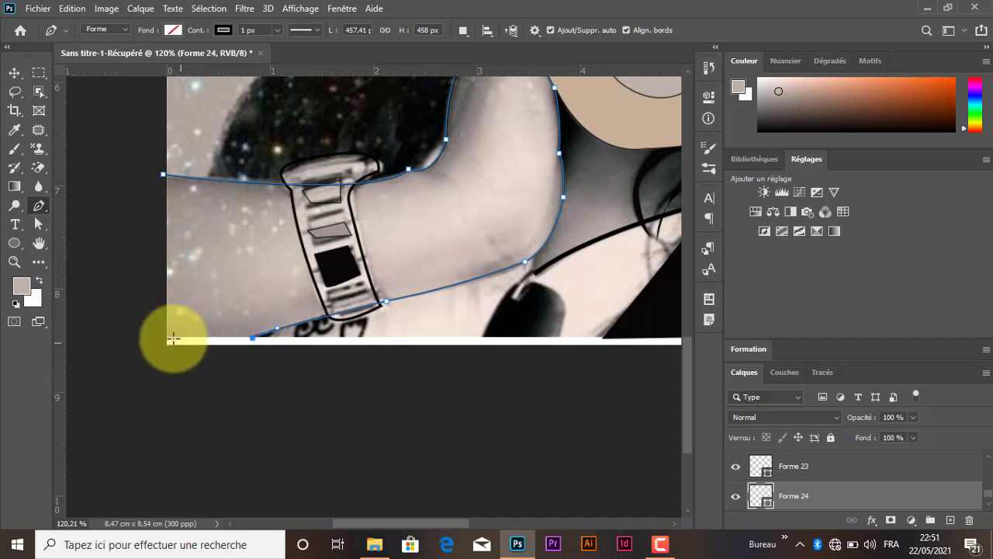
click(167, 337)
click(164, 174)
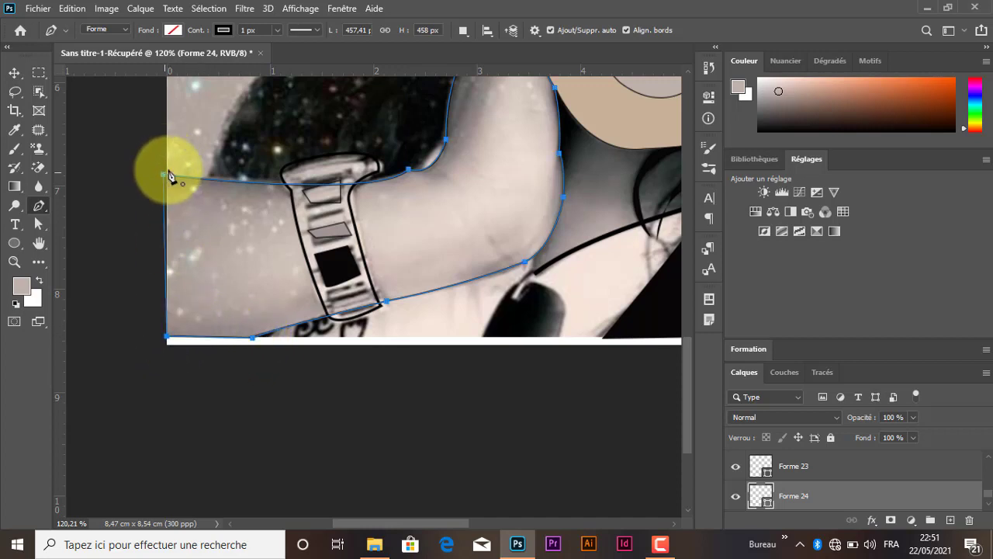
- Fill the closed arm shape with the same beige skin tone as the face
click(172, 30)
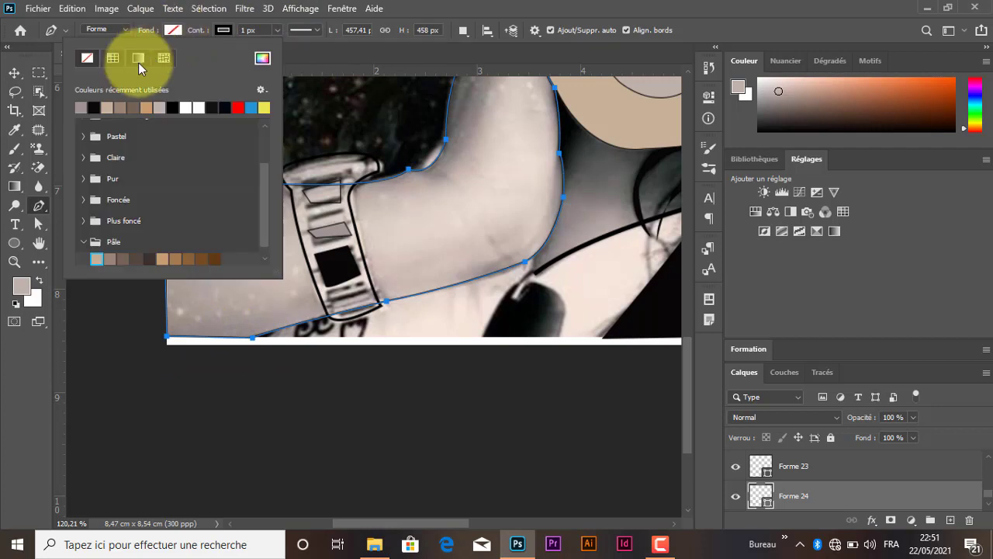
click(117, 107)
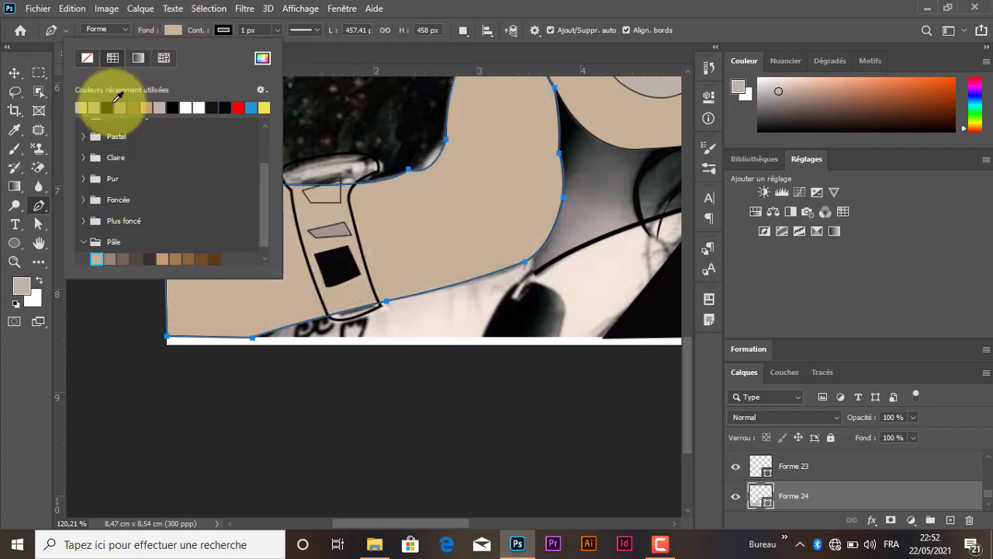
click(174, 31)
scroll(333, 266, down, 3)
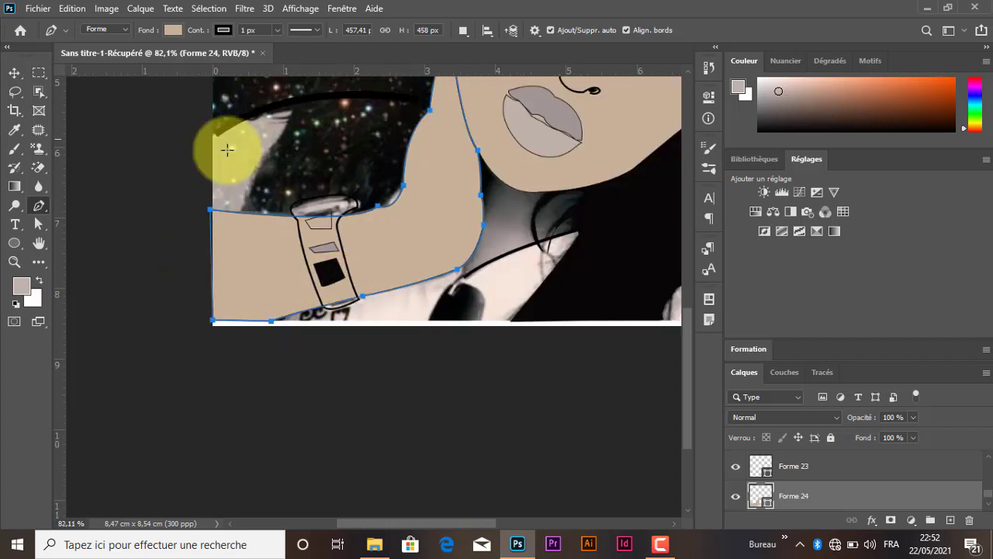
scroll(281, 206, down, 1)
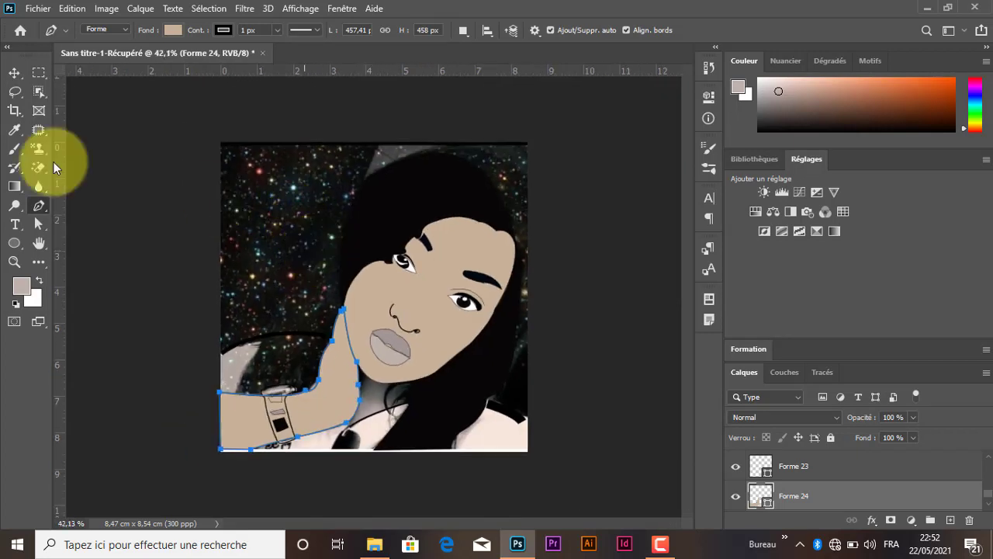
- Select the portrait photo layer 20201027_222347, hide it to check the traced shapes on their own, and show it again
click(16, 74)
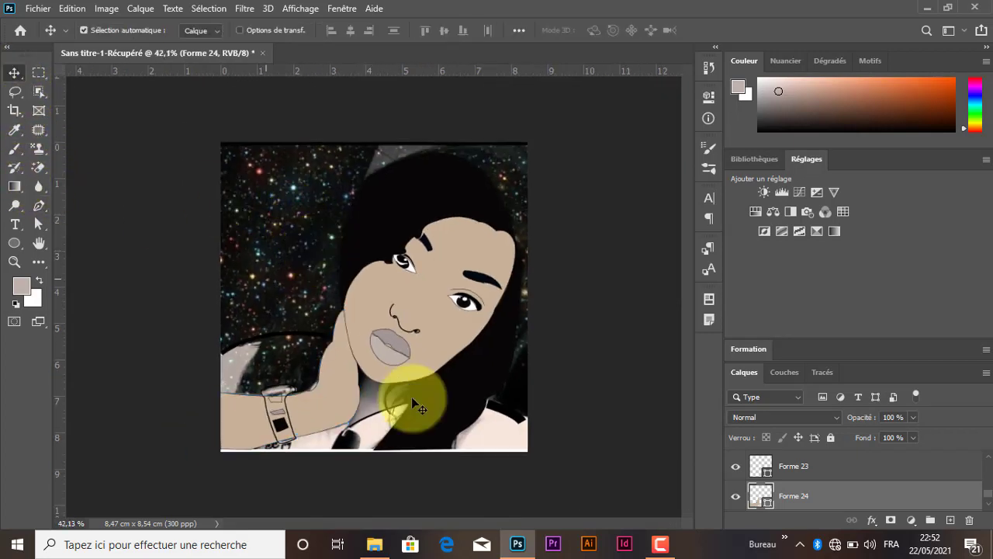
click(505, 443)
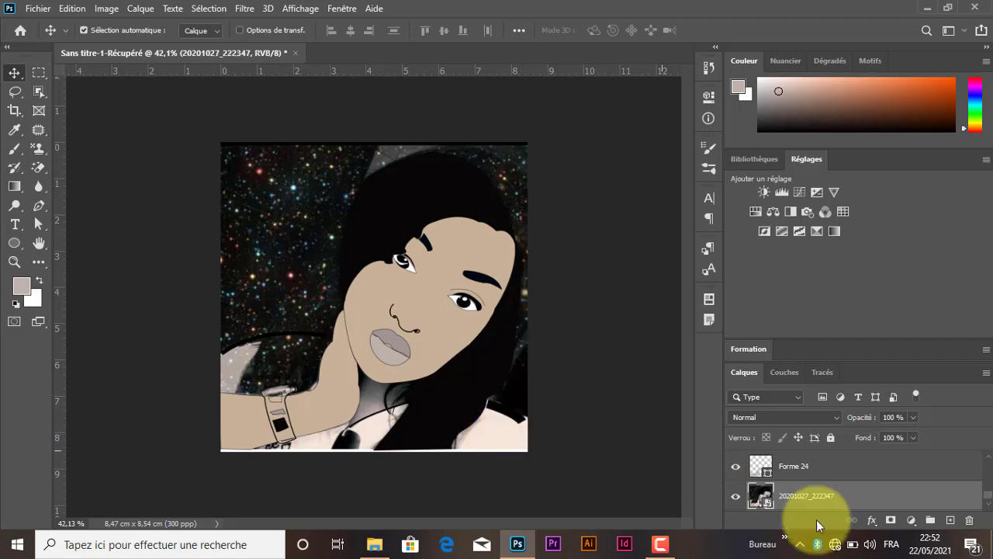
click(736, 501)
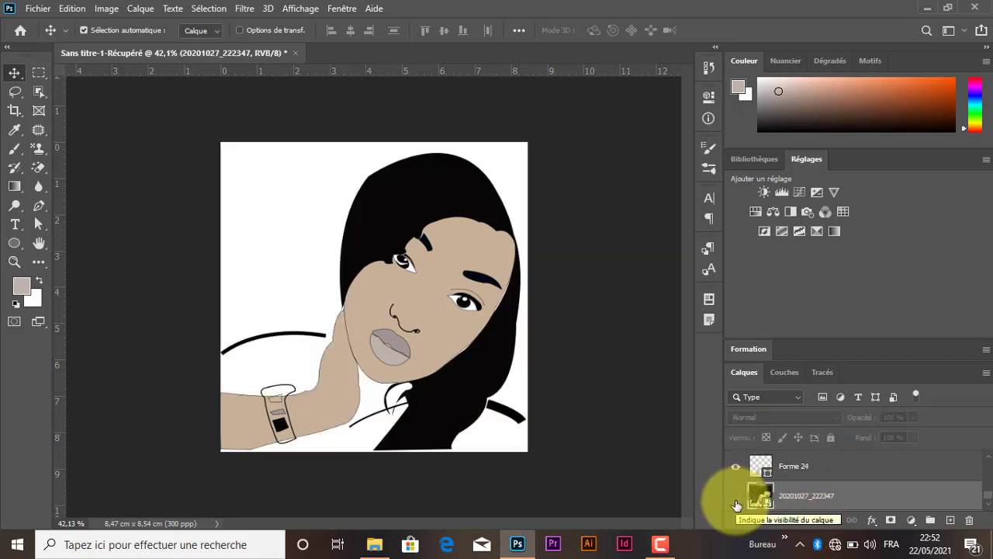
click(736, 501)
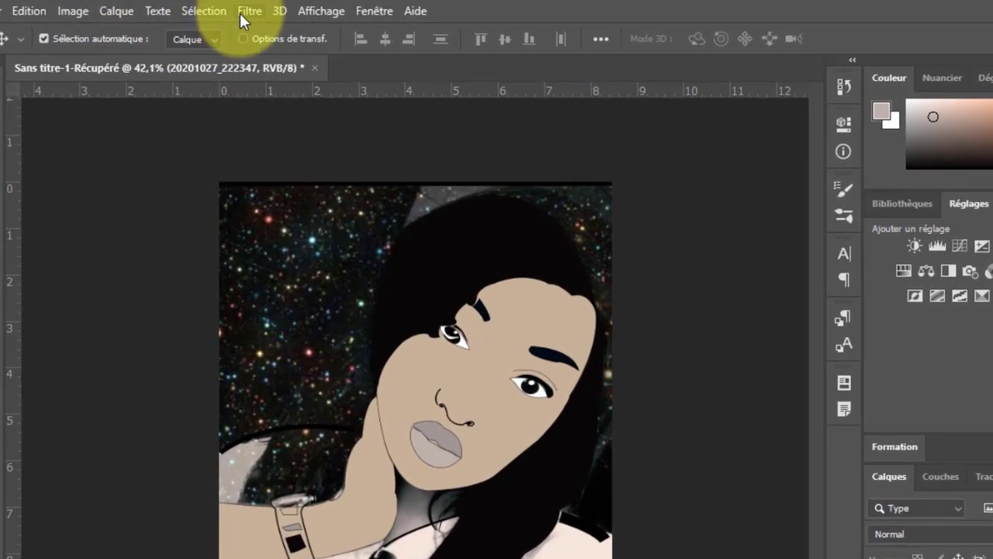
- Apply the artistic Découpage filter to the photo layer with Niveaux 3, Simplicité 3 and Fidélité 3
click(250, 12)
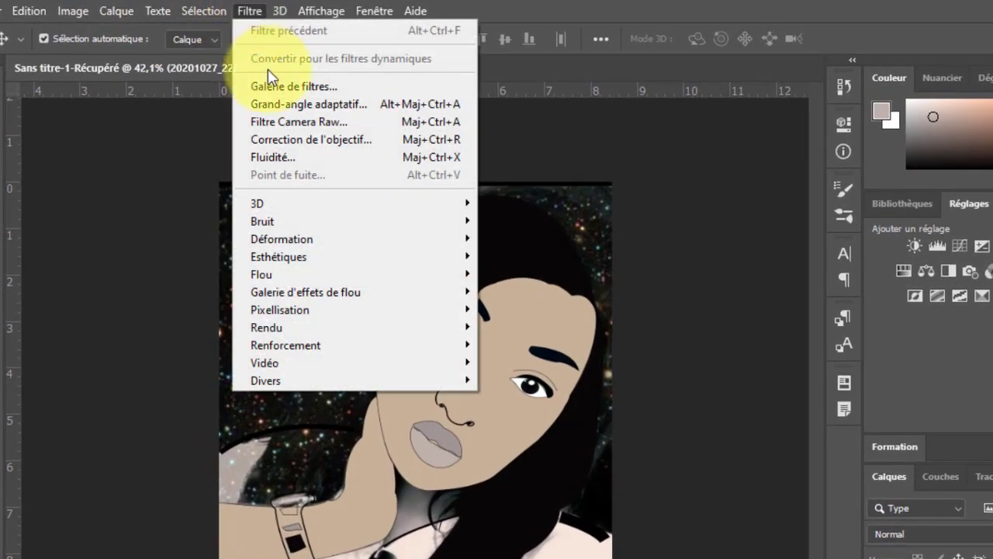
click(311, 87)
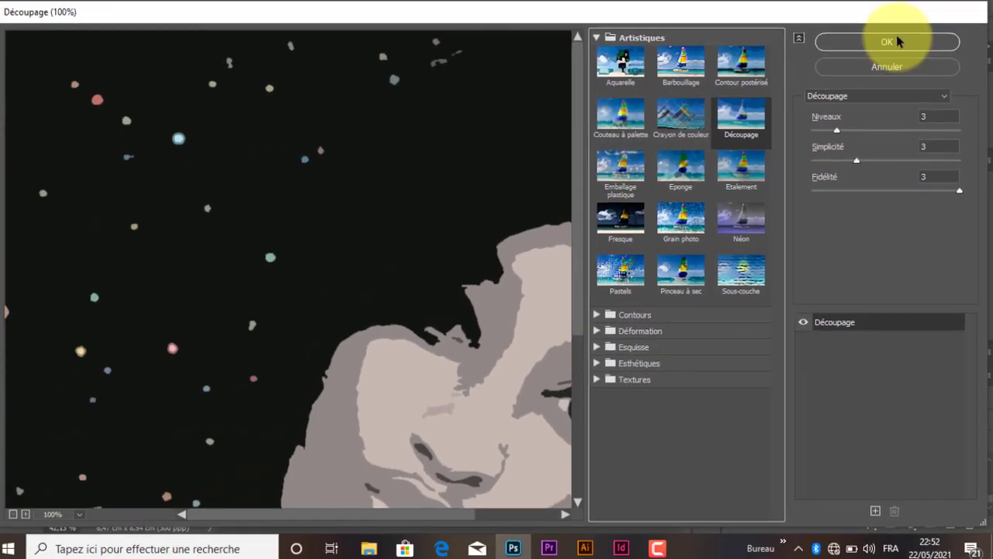
click(860, 9)
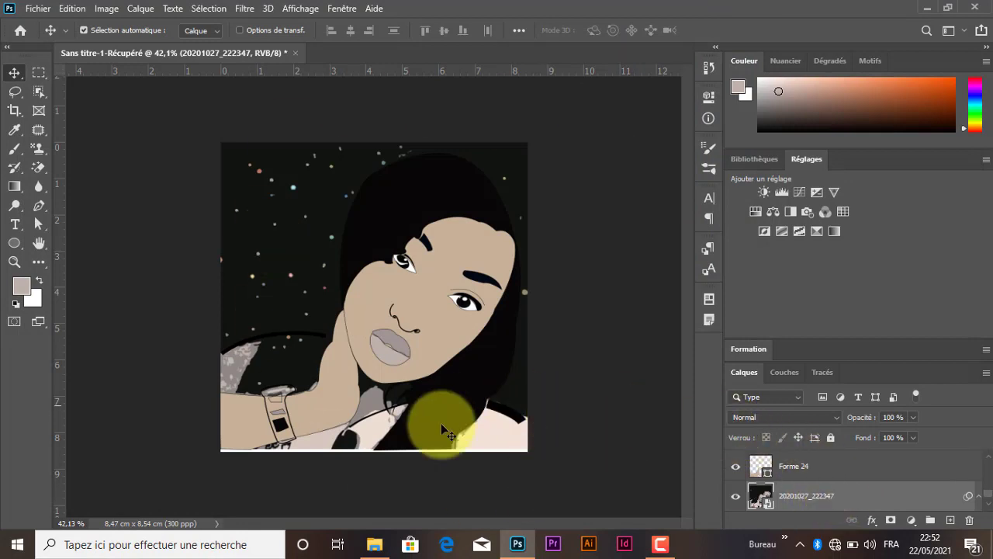
- Lower the opacity of the face shape layer Forme 16 to 70% so the filtered photo shades it
click(456, 275)
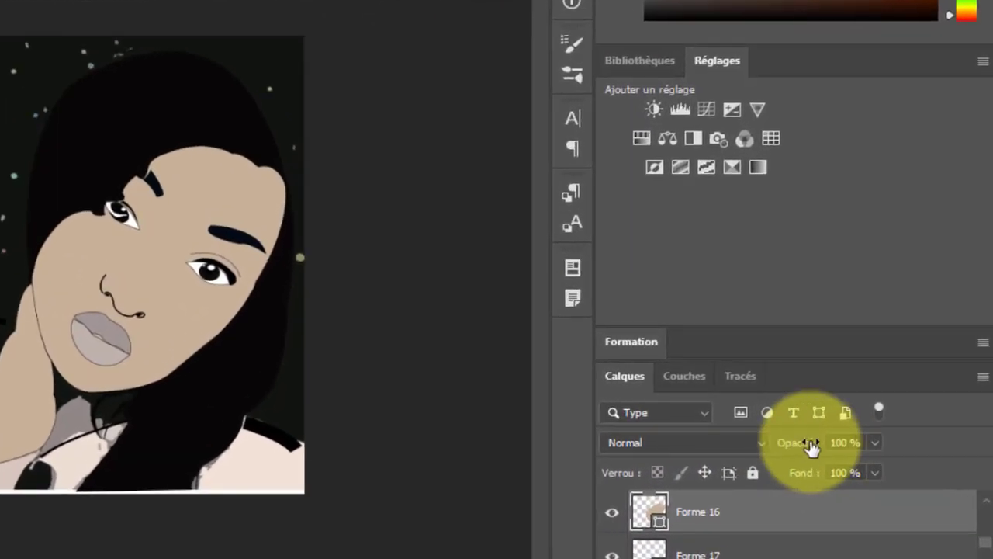
drag(807, 449, 784, 456)
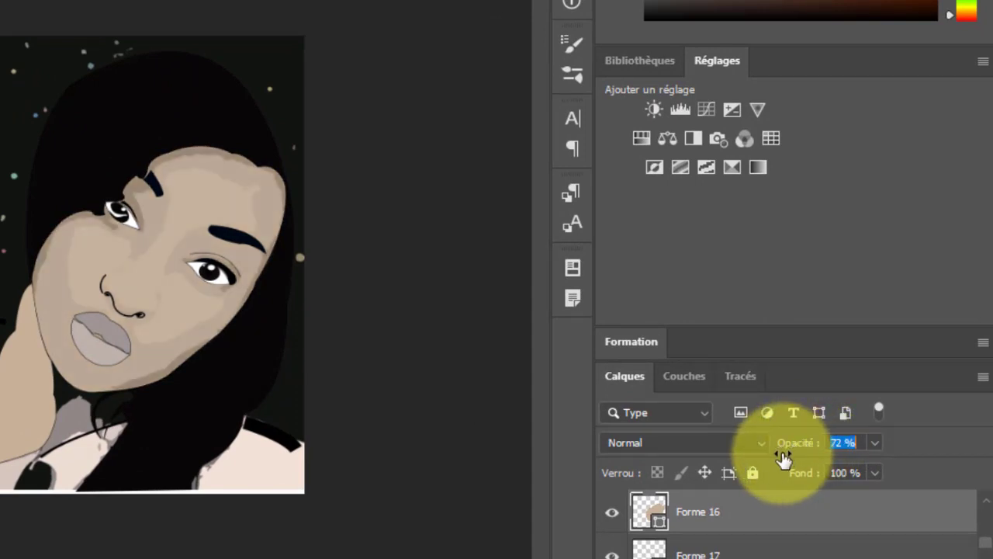
drag(782, 461, 781, 461)
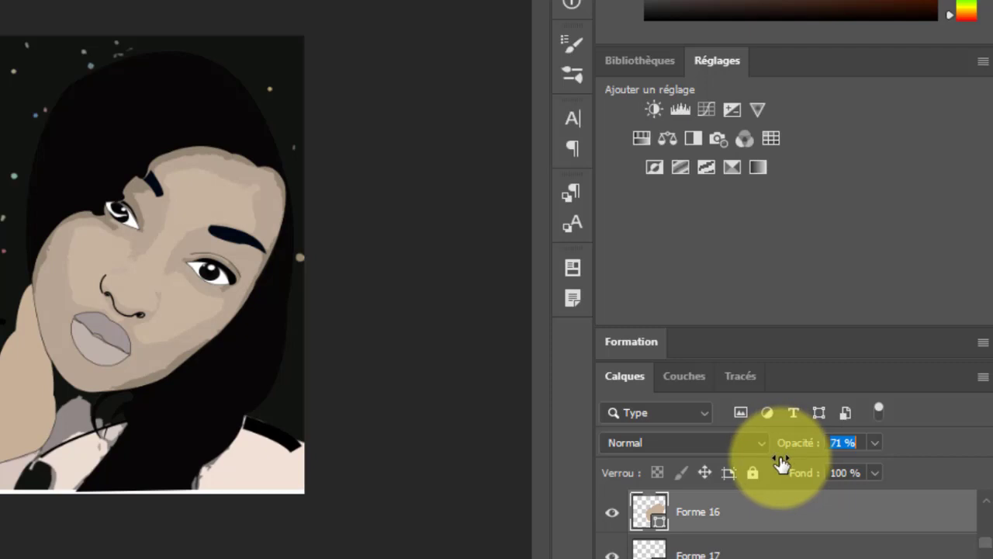
- Lower the opacity of the arm shape layer Forme 24 to 70%
click(69, 462)
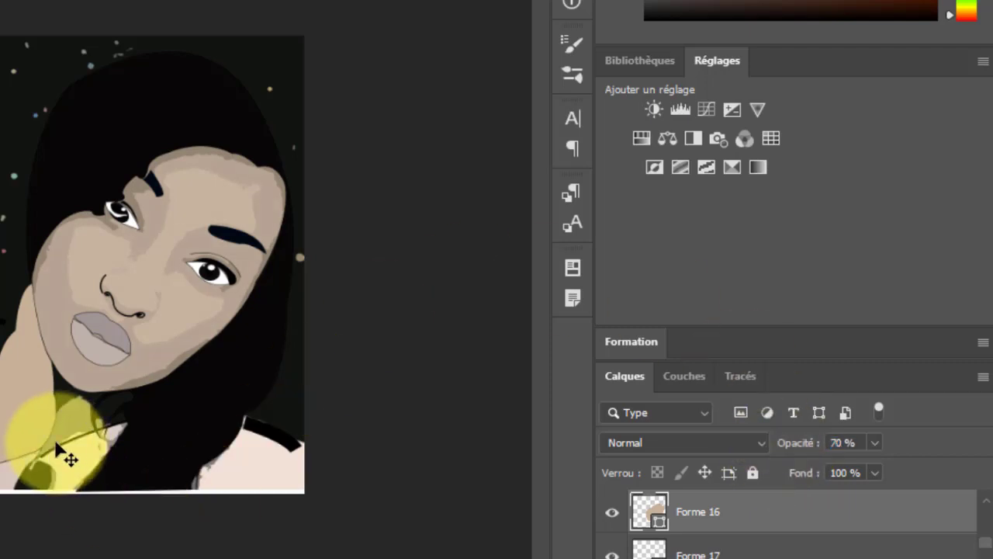
click(33, 425)
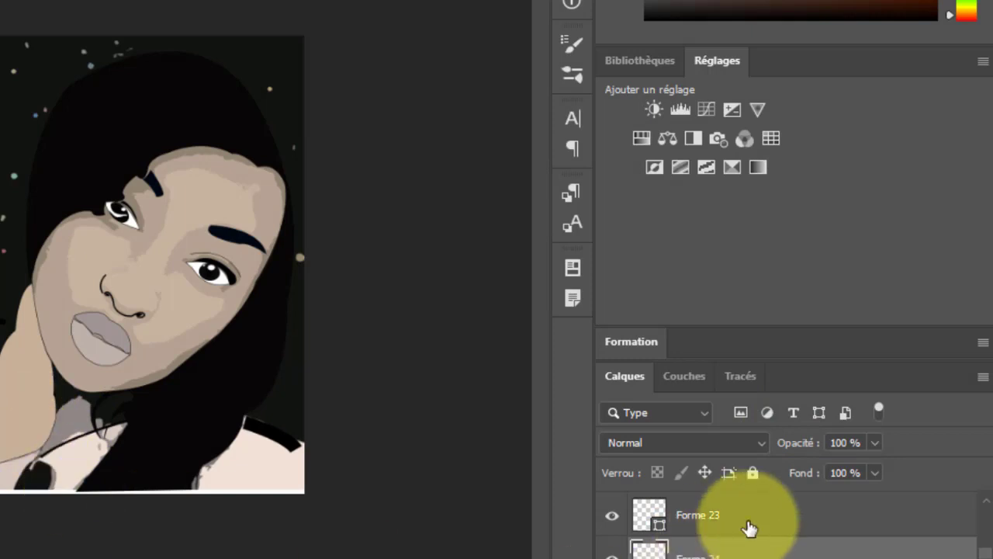
drag(789, 450, 770, 468)
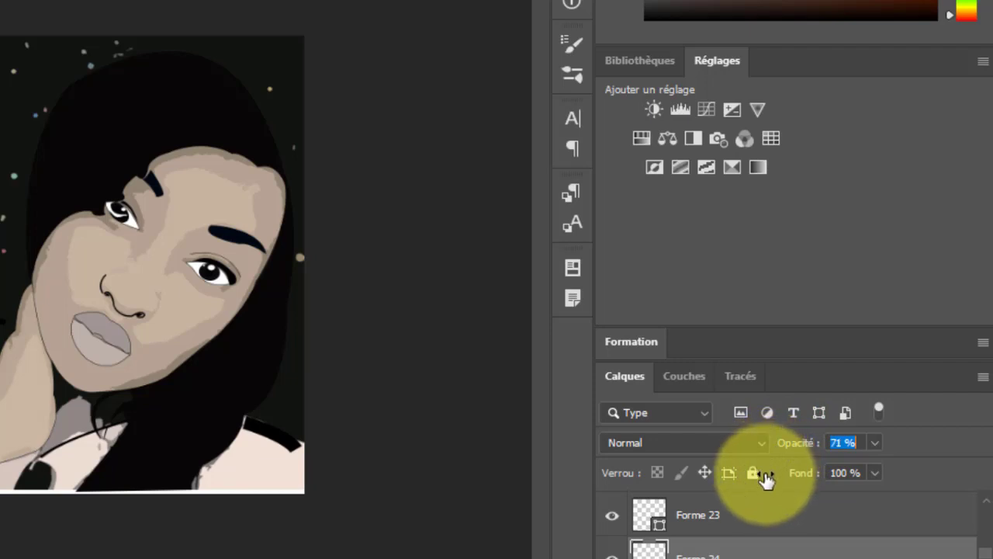
drag(763, 477, 764, 478)
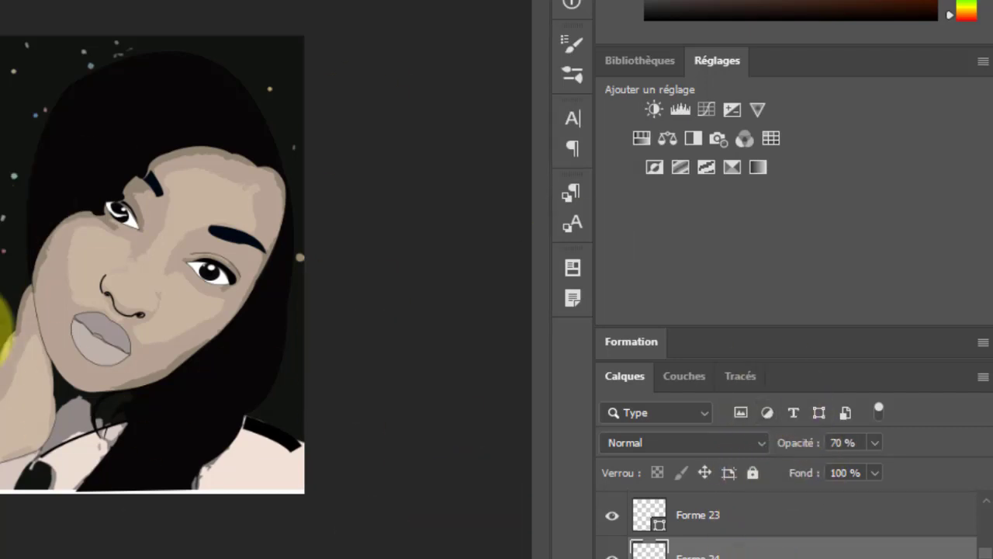
- Lower the opacity of the two lip shapes, Forme 13 to about 68% and Forme 14 to 66%
click(133, 348)
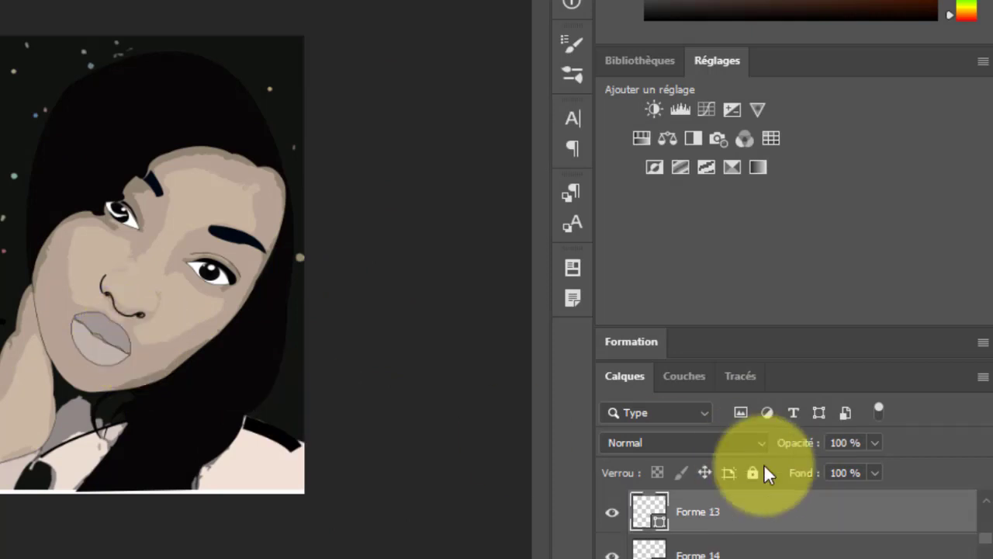
drag(813, 448, 779, 458)
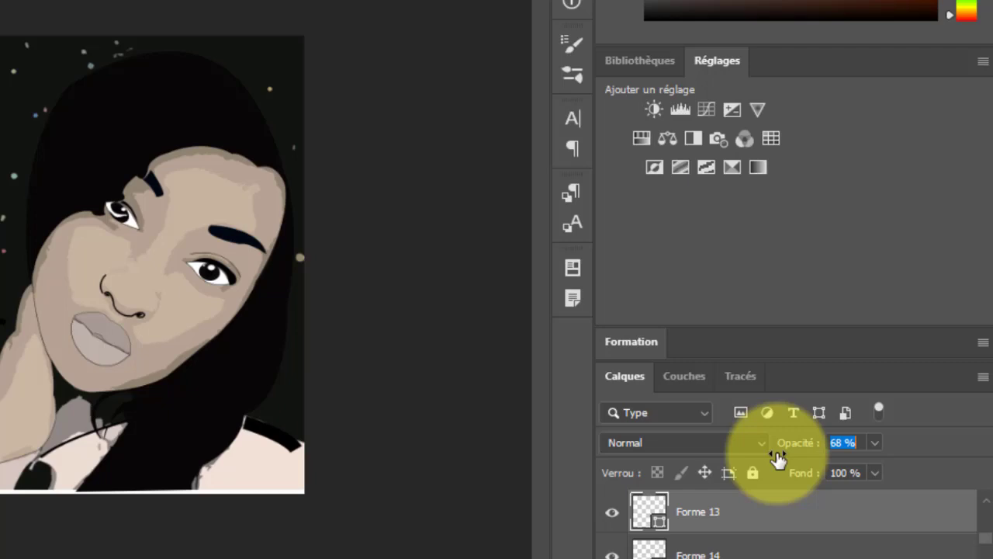
click(166, 362)
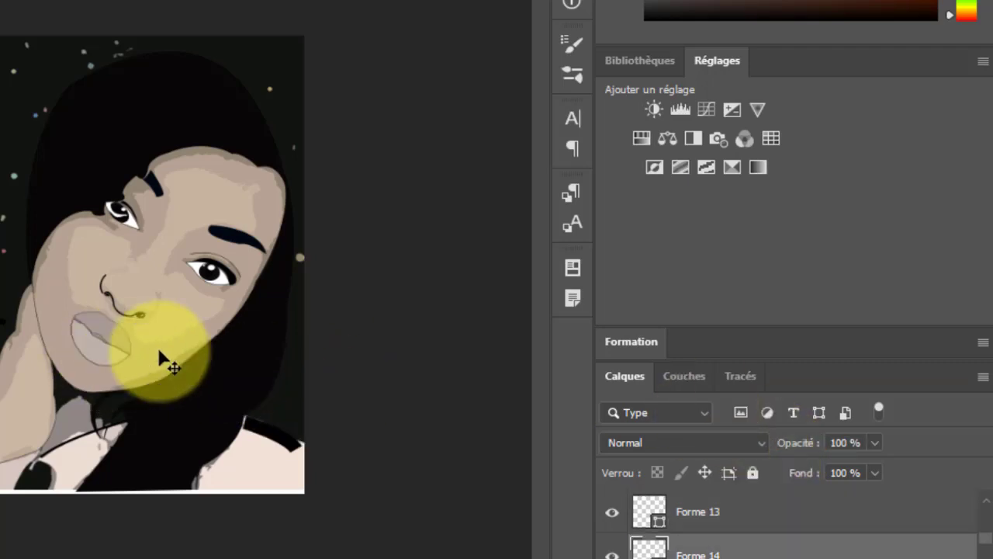
drag(809, 459, 775, 447)
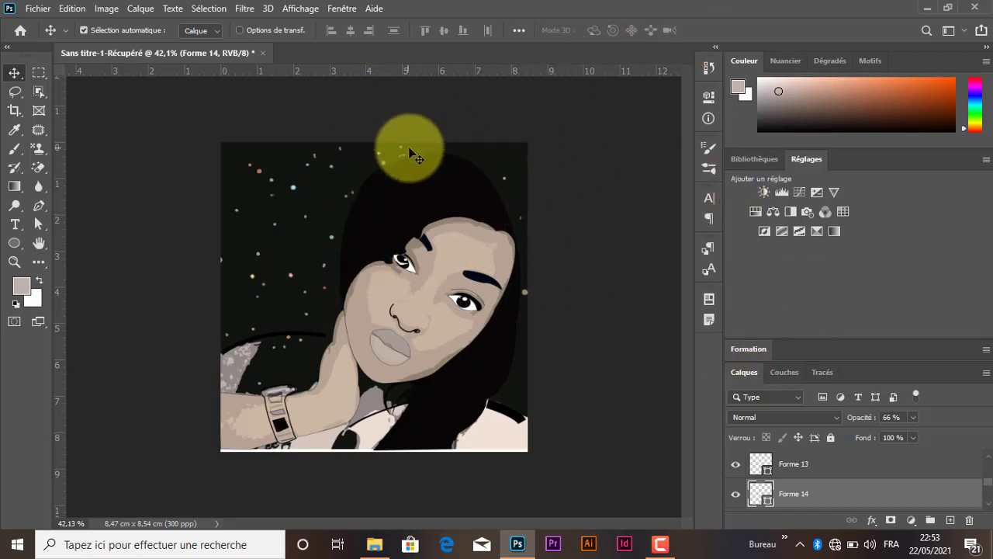
- Minimize the image editor and the Images folder window to reveal the desktop
click(929, 9)
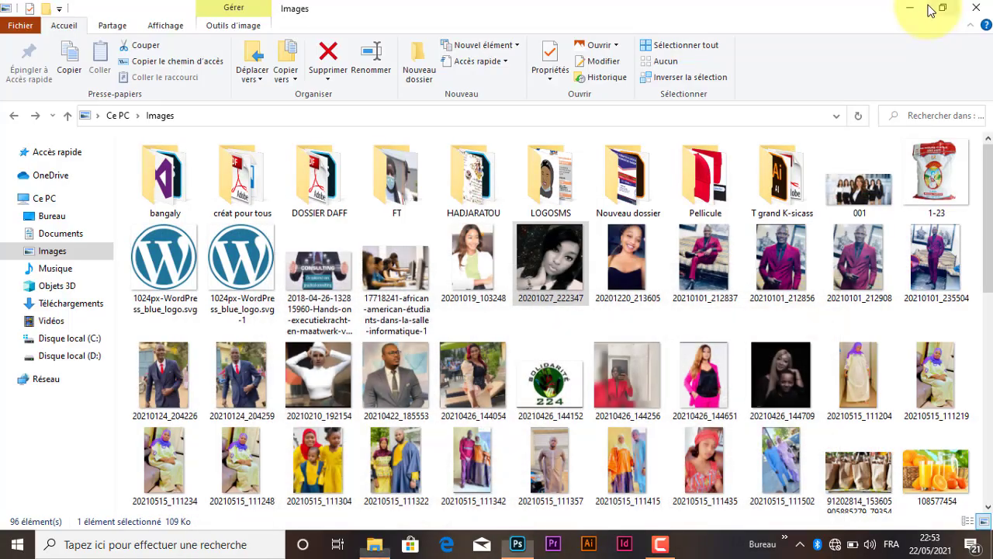
click(906, 9)
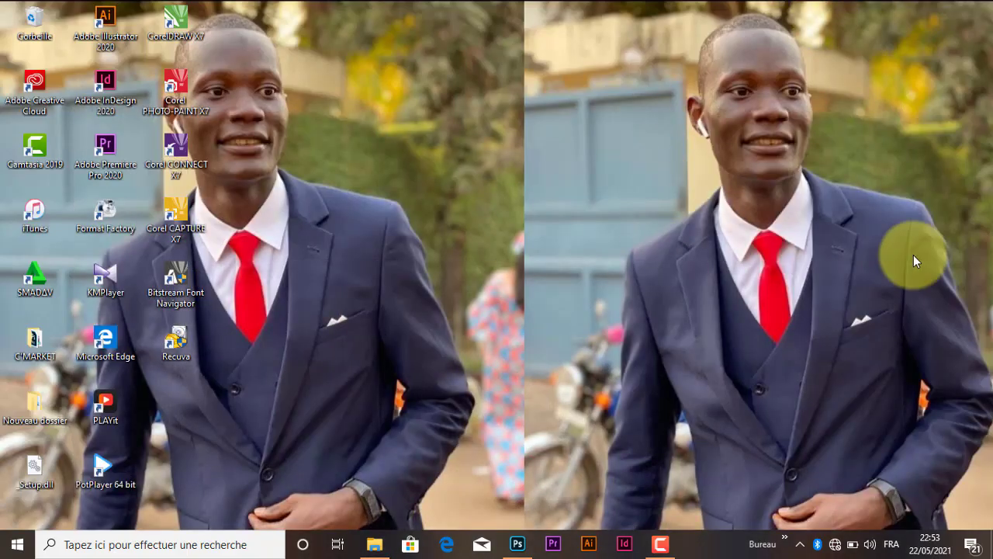